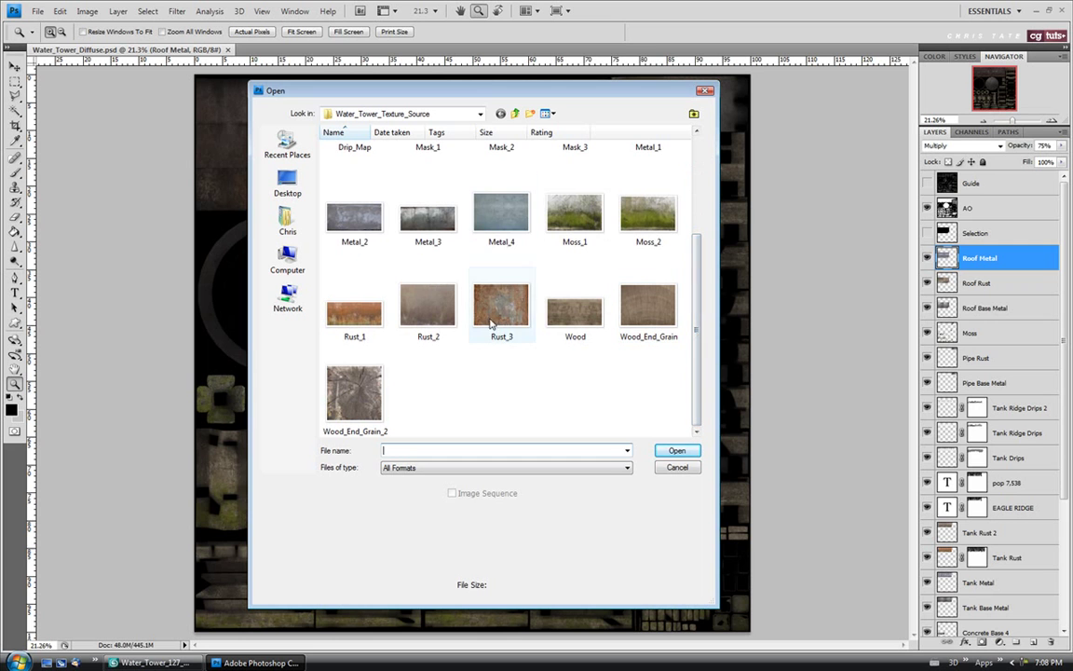
Open the Rust_3 texture, copy the whole image and close the file
{"action": "left_click", "coordinate": [501, 308]}
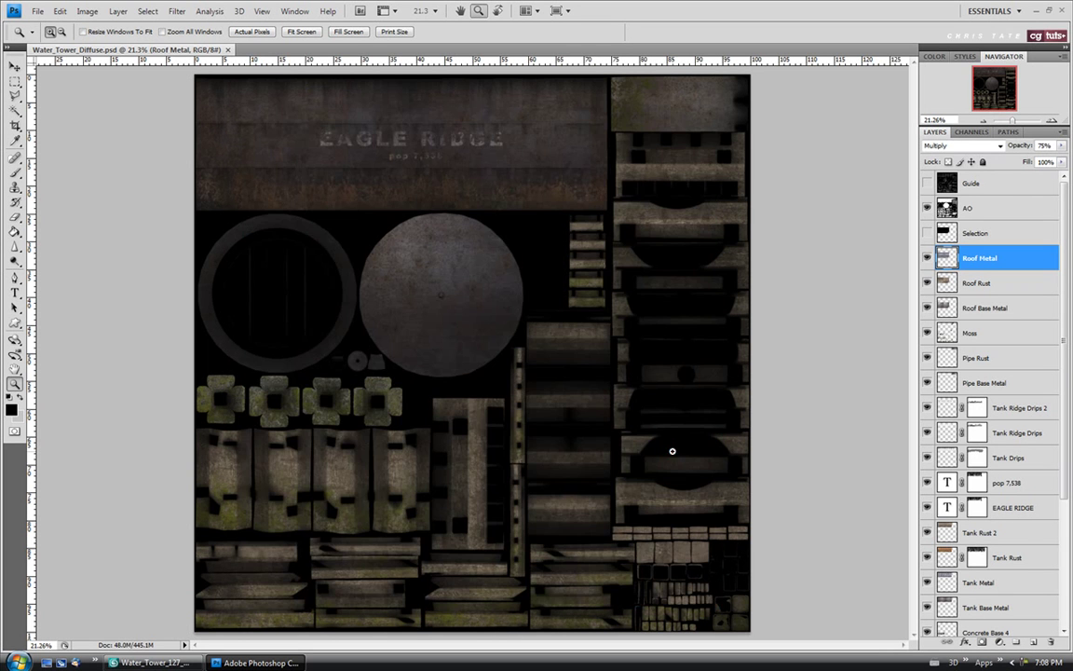
{"action": "left_click", "coordinate": [674, 451]}
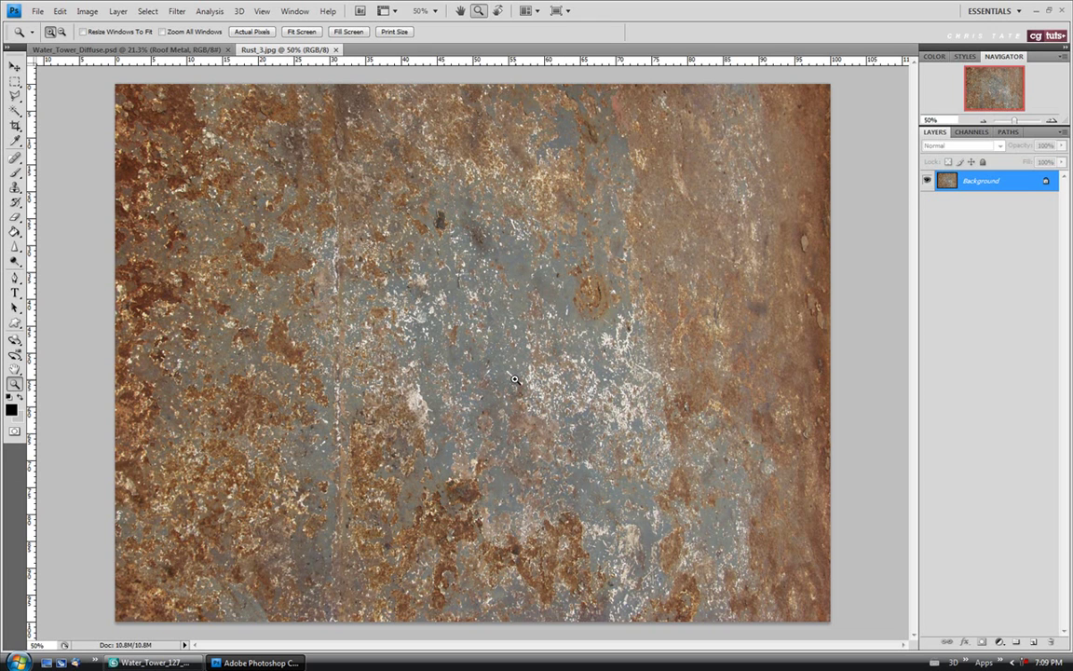
{"action": "key", "text": "ctrl+a"}
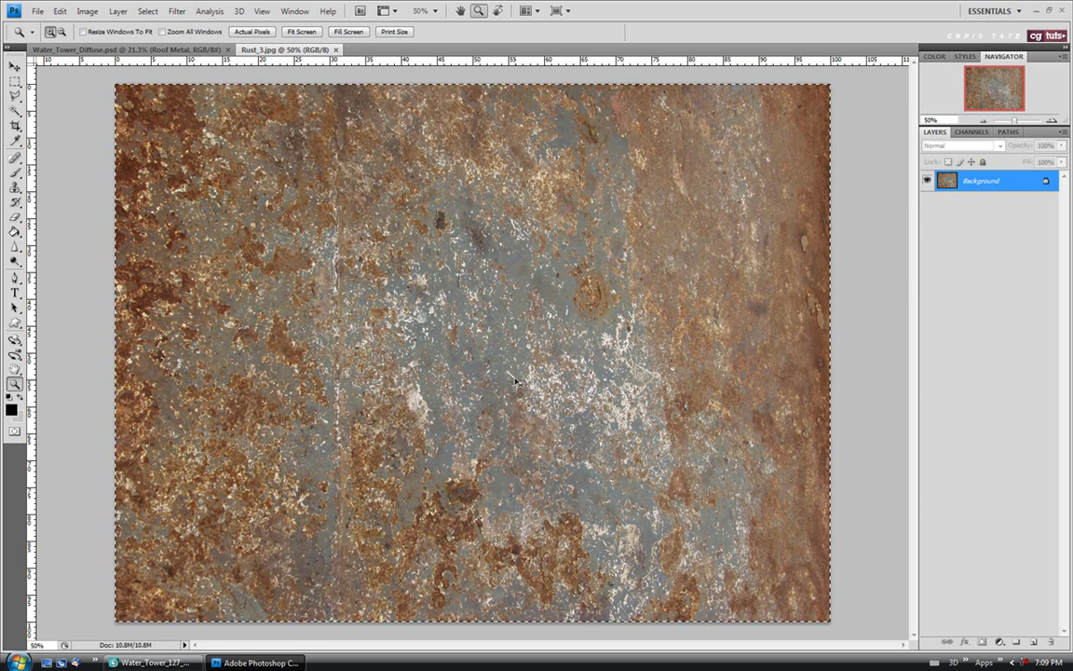
{"action": "left_click", "coordinate": [338, 50]}
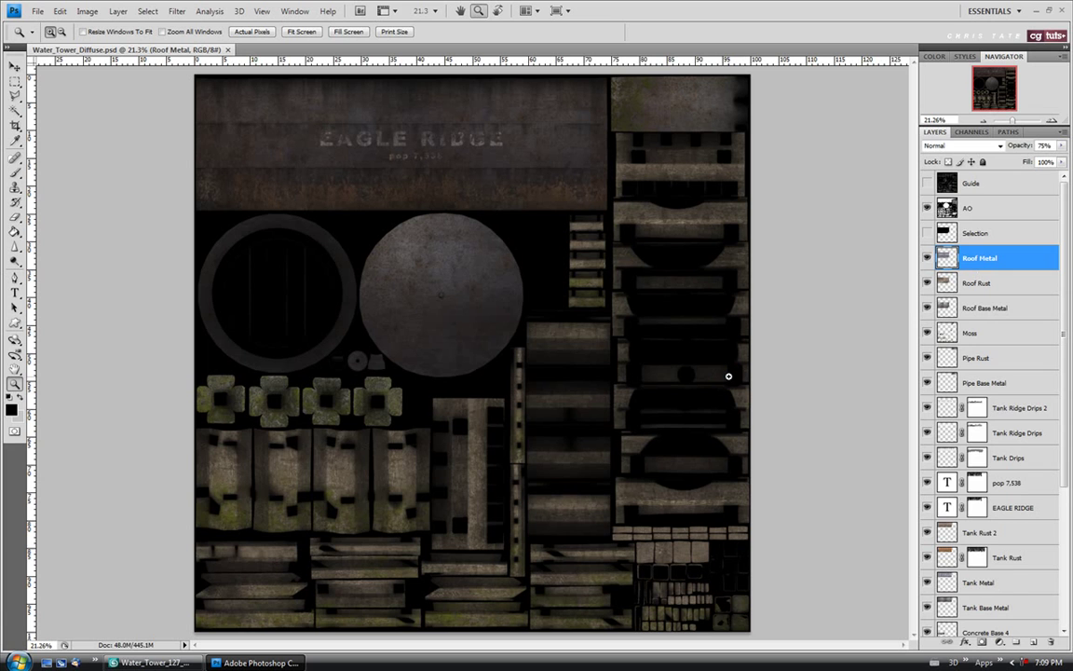
Paste the rust texture into the diffuse map above Roof Metal and move it over the round roof
{"action": "key", "text": "ctrl+v"}
{"action": "left_click", "coordinate": [15, 68]}
{"action": "left_click_drag", "start_coordinate": [478, 350], "coordinate": [482, 294]}
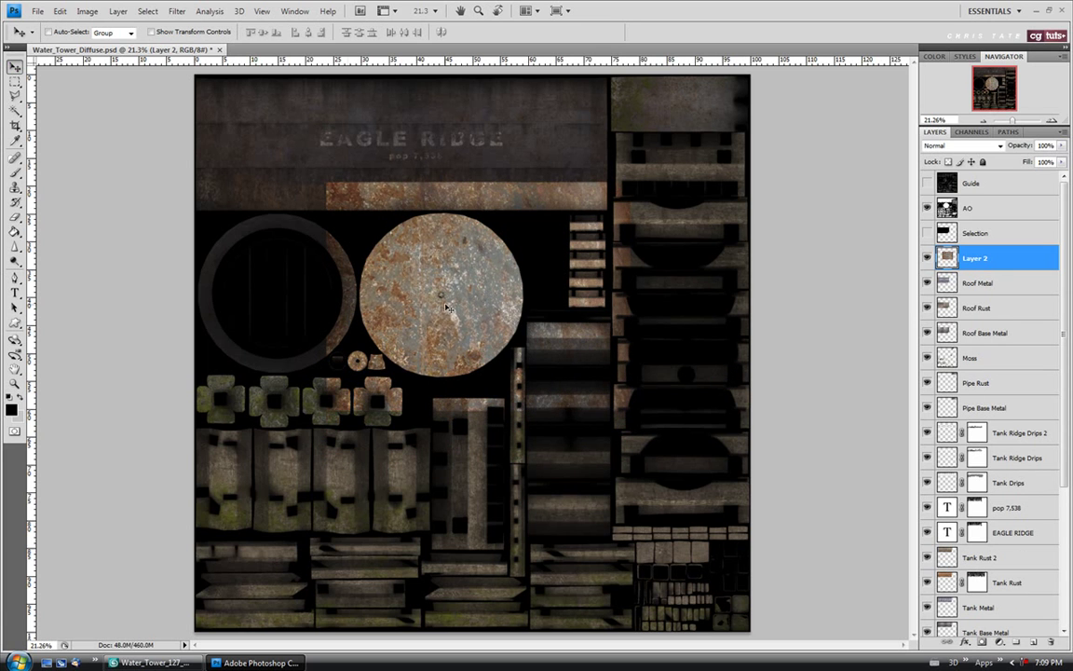
Hide the AO layer and show the Guide wireframe layer
{"action": "left_click", "coordinate": [15, 383]}
{"action": "left_click", "coordinate": [445, 259]}
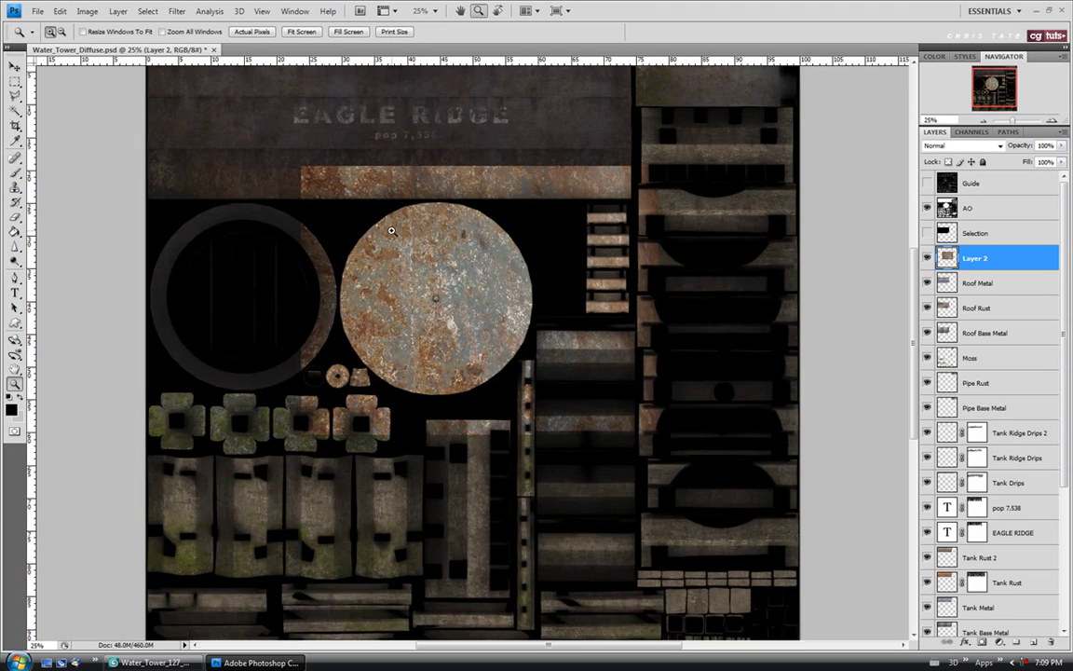
{"action": "left_click", "coordinate": [446, 259]}
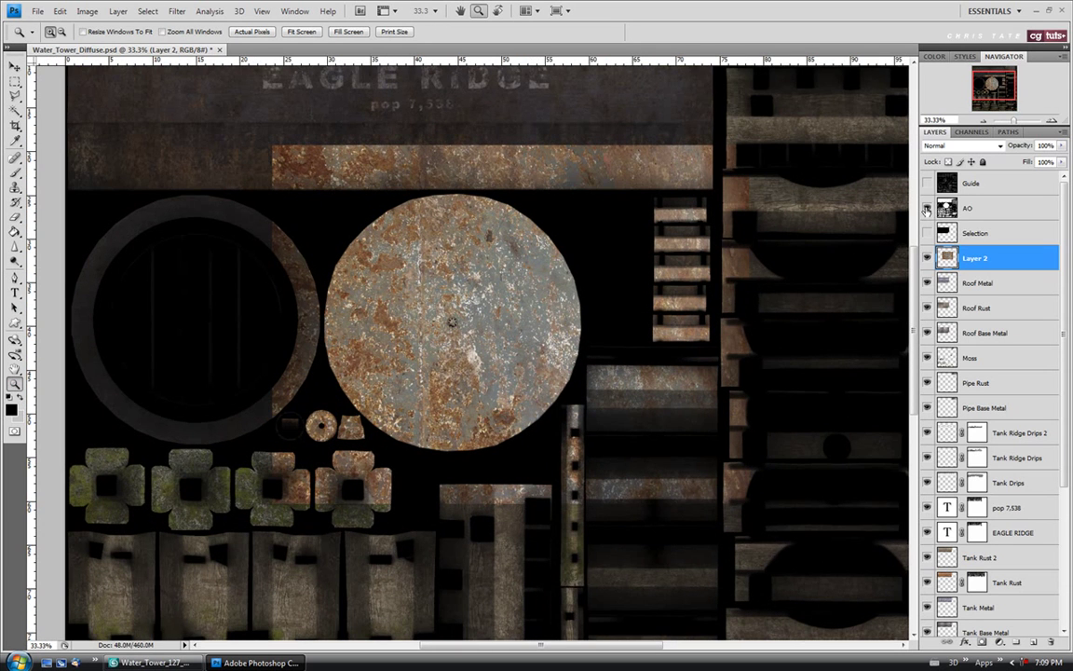
{"action": "left_click", "coordinate": [927, 209]}
{"action": "left_click", "coordinate": [927, 184]}
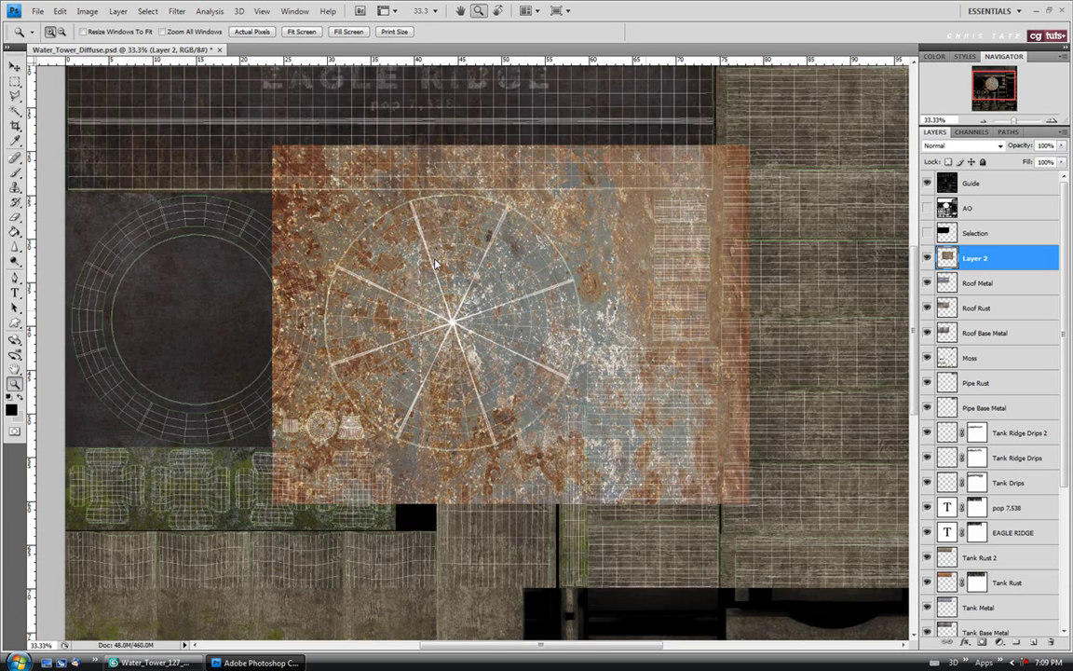
Scale the rust layer proportionally to 72.5% with Free Transform so it covers the round roof's wireframe
{"action": "left_click", "coordinate": [435, 265]}
{"action": "scroll", "coordinate": [914, 318], "scroll_direction": "down", "scroll_amount": 2}
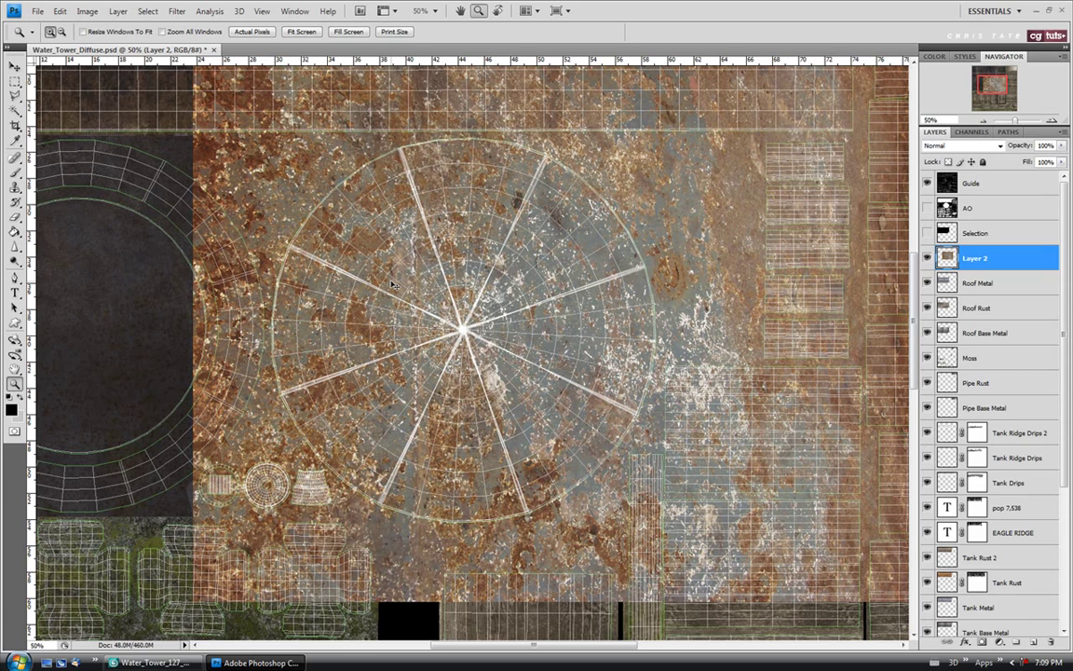
{"action": "key", "text": "ctrl+t"}
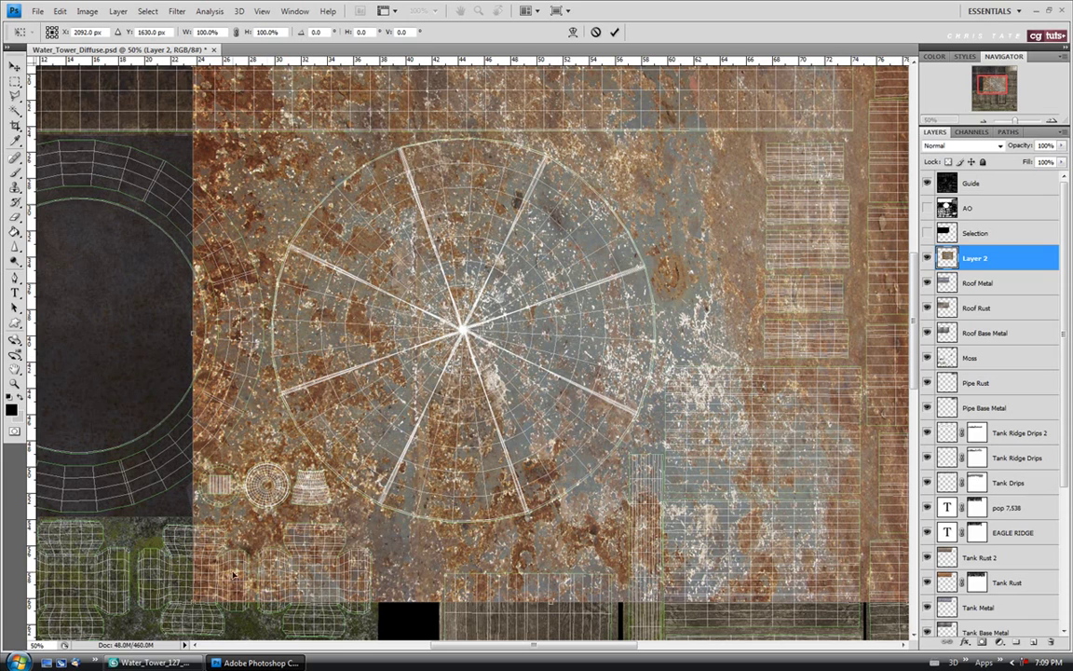
{"action": "left_click_drag", "start_coordinate": [172, 543], "coordinate": [418, 399]}
{"action": "left_click_drag", "start_coordinate": [647, 229], "coordinate": [435, 323]}
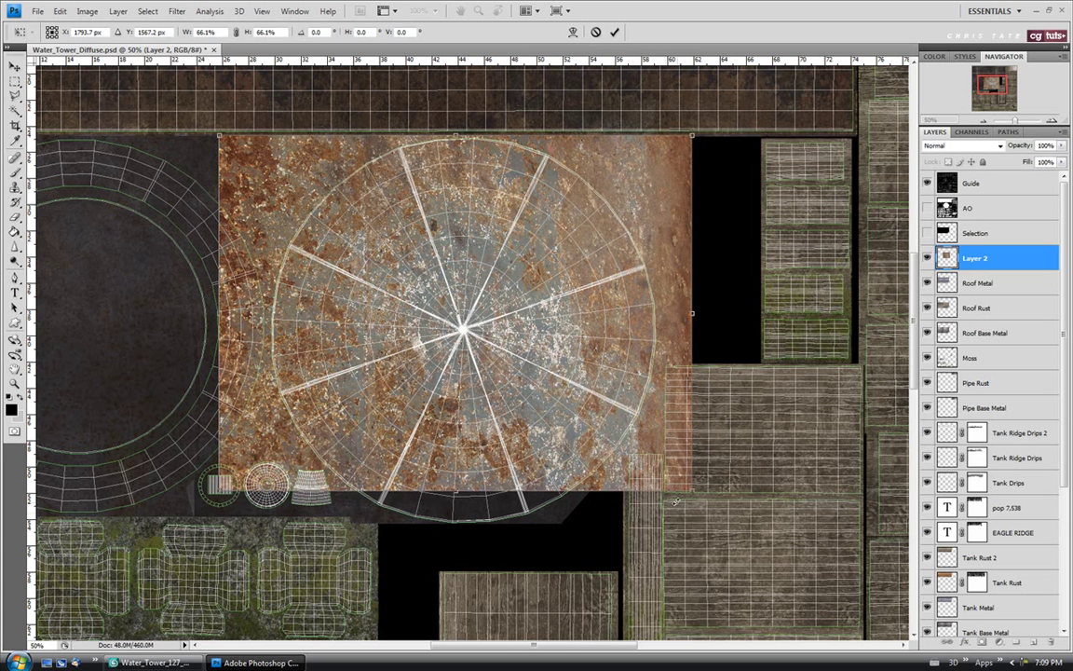
{"action": "left_click_drag", "start_coordinate": [691, 492], "coordinate": [734, 535]}
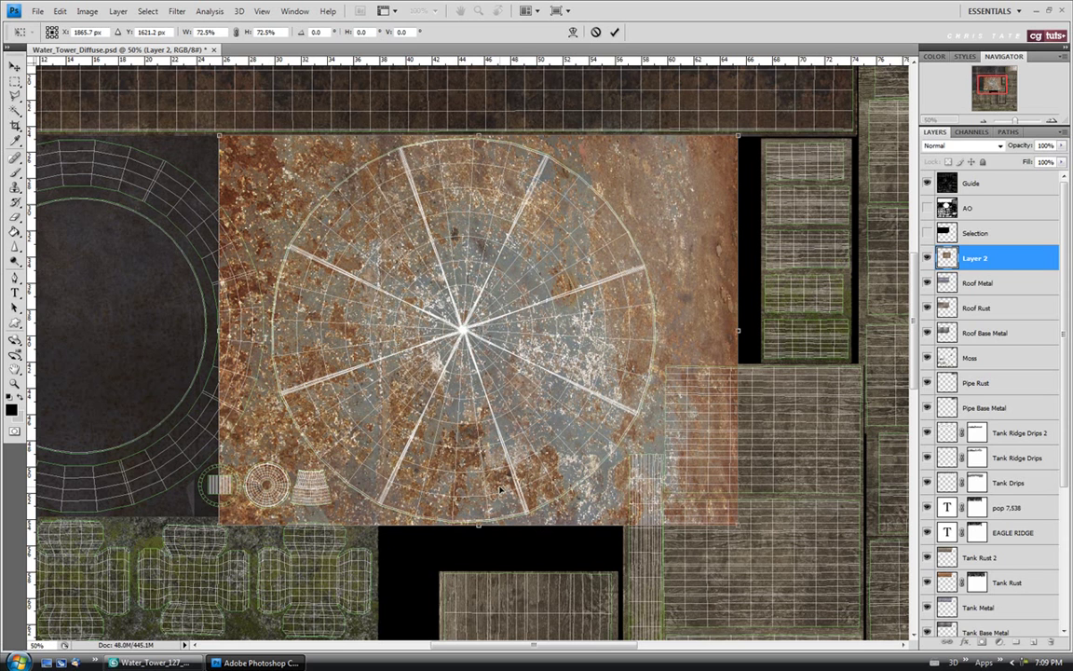
{"action": "key", "text": "Return"}
Shift the rust layer slightly sideways to centre it better over the round roof's wireframe
{"action": "key", "text": "z"}
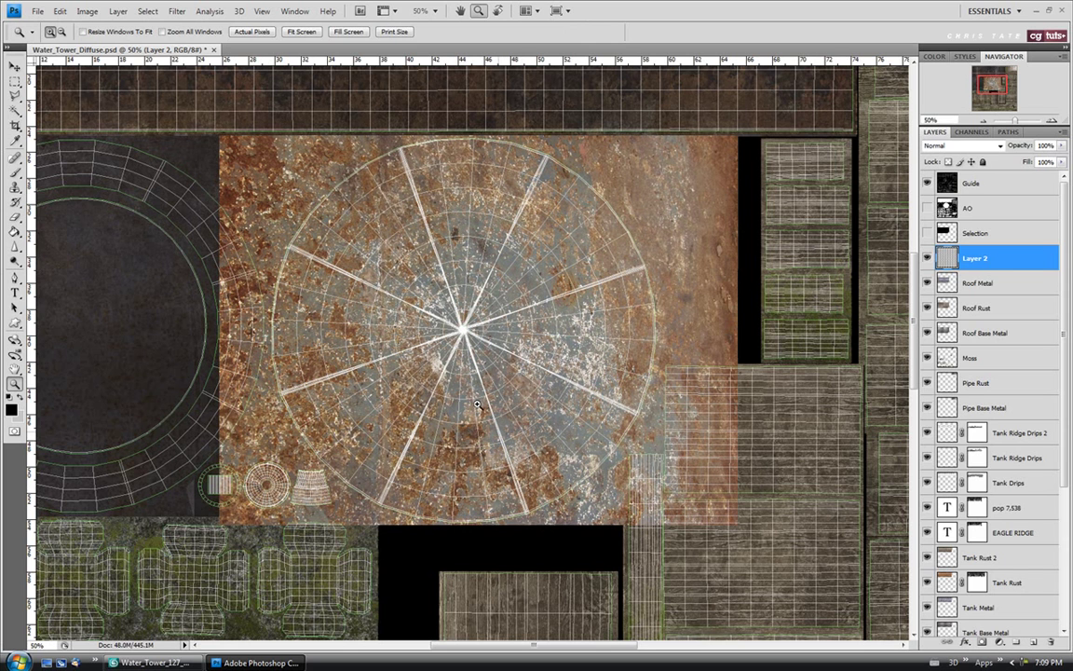
{"action": "left_click", "coordinate": [15, 66]}
{"action": "mouse_move", "coordinate": [445, 285]}
{"action": "left_mouse_down"}
{"action": "mouse_move", "coordinate": [430, 285]}
{"action": "mouse_move", "coordinate": [455, 285]}
{"action": "left_mouse_up"}
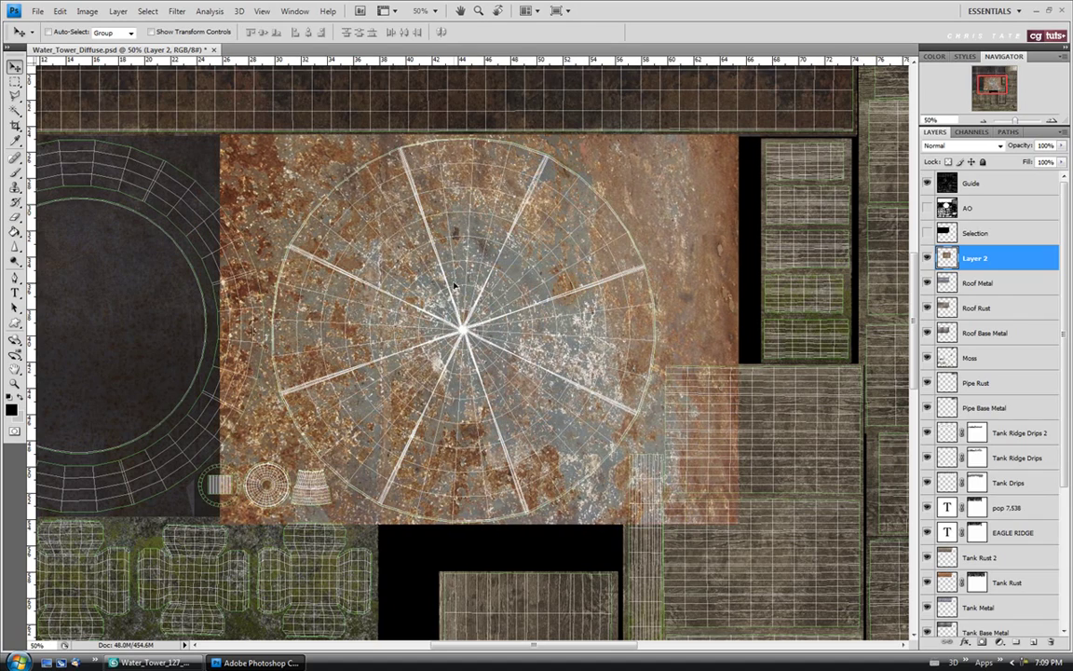
{"action": "left_click_drag", "start_coordinate": [583, 304], "coordinate": [601, 307]}
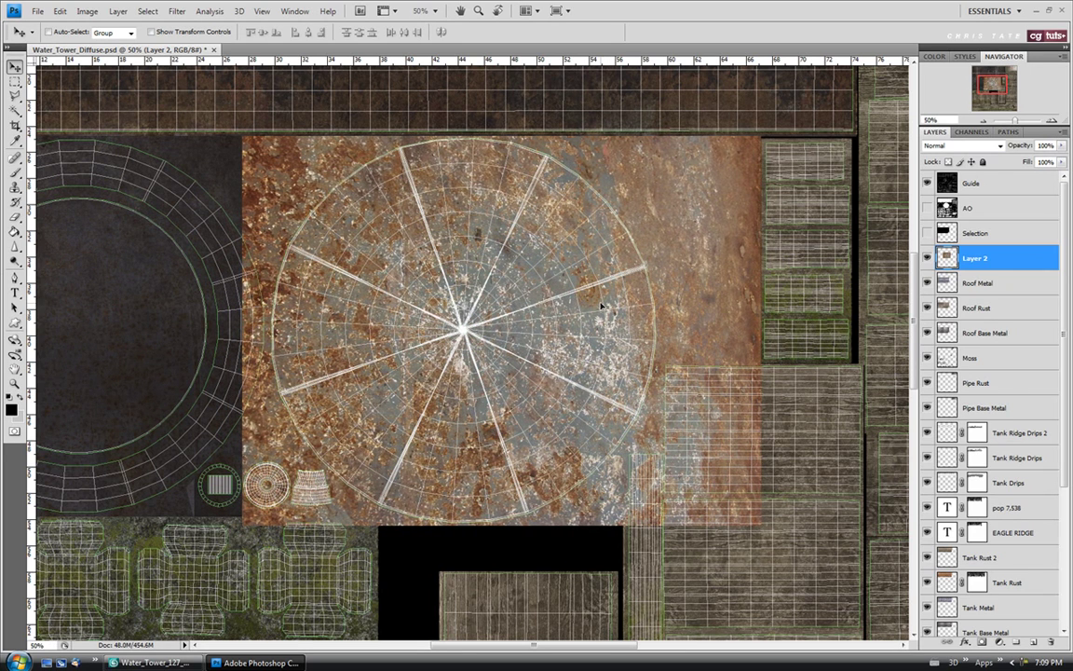
Add a second copy of the scaled rust texture and align it over the ring beside the round roof
{"action": "left_click_drag", "start_coordinate": [553, 648], "coordinate": [526, 650]}
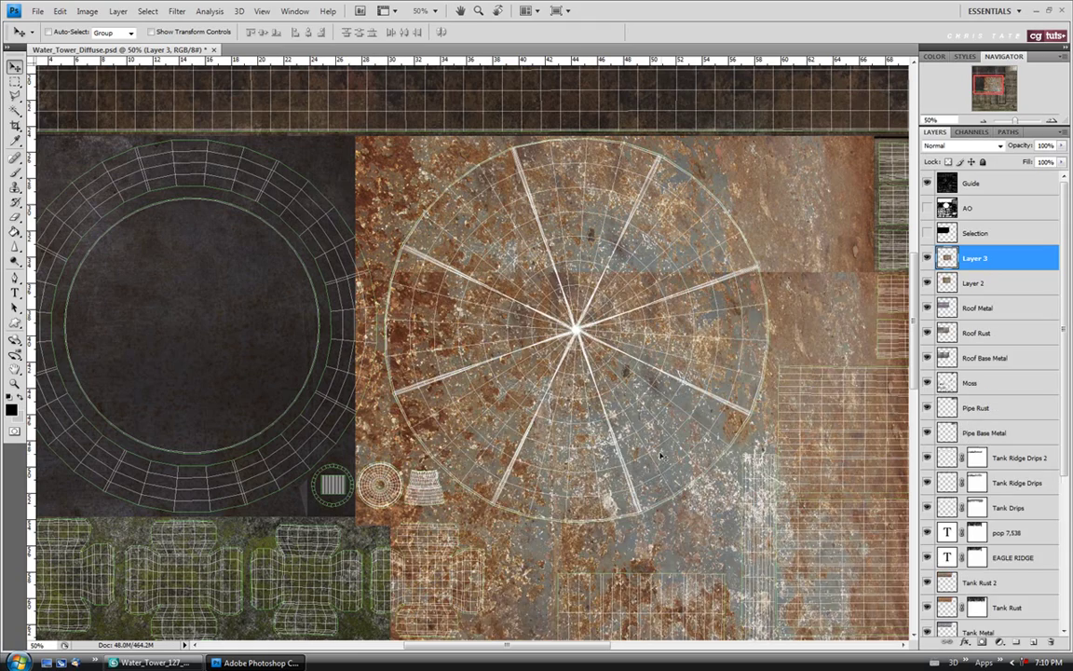
{"action": "key", "text": "ctrl+v"}
{"action": "left_click_drag", "start_coordinate": [379, 334], "coordinate": [172, 316]}
{"action": "scroll", "coordinate": [485, 281], "scroll_direction": "left", "scroll_amount": 3}
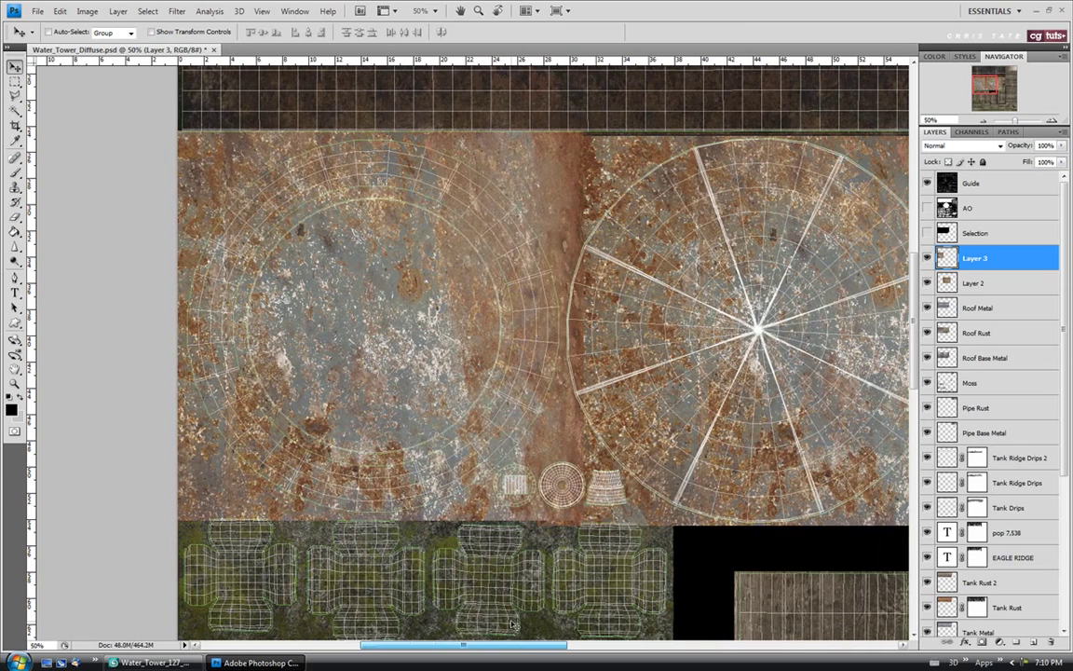
{"action": "left_click_drag", "start_coordinate": [484, 281], "coordinate": [461, 281]}
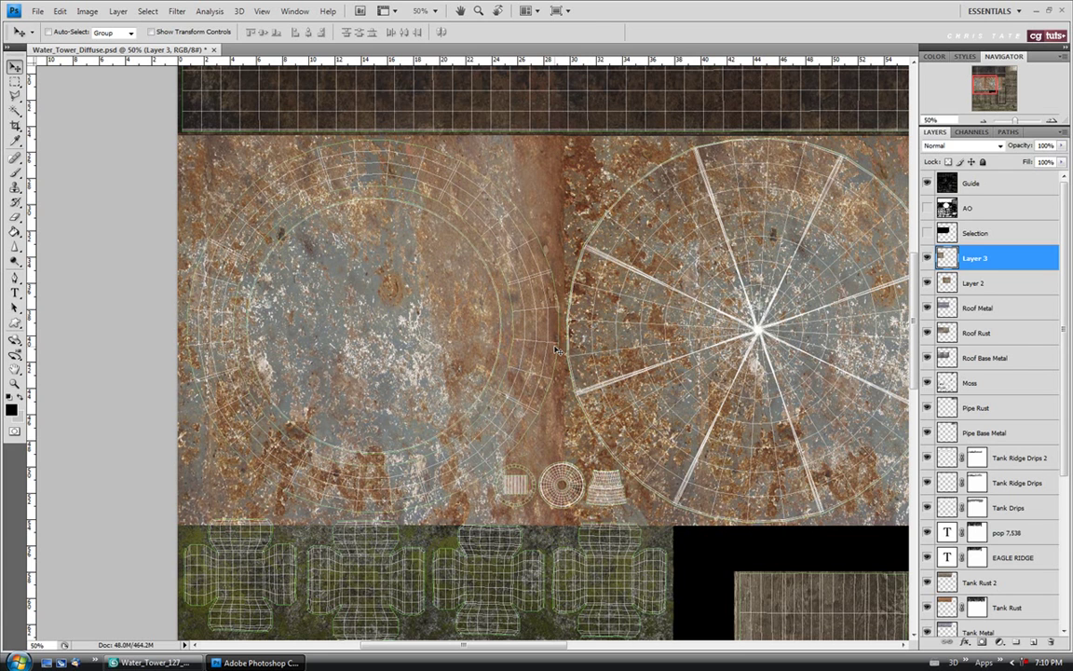
Flip the second rust copy horizontally so its edge mirrors the neighbouring rust texture
{"action": "key", "text": "ctrl+t"}
{"action": "right_click", "coordinate": [444, 291]}
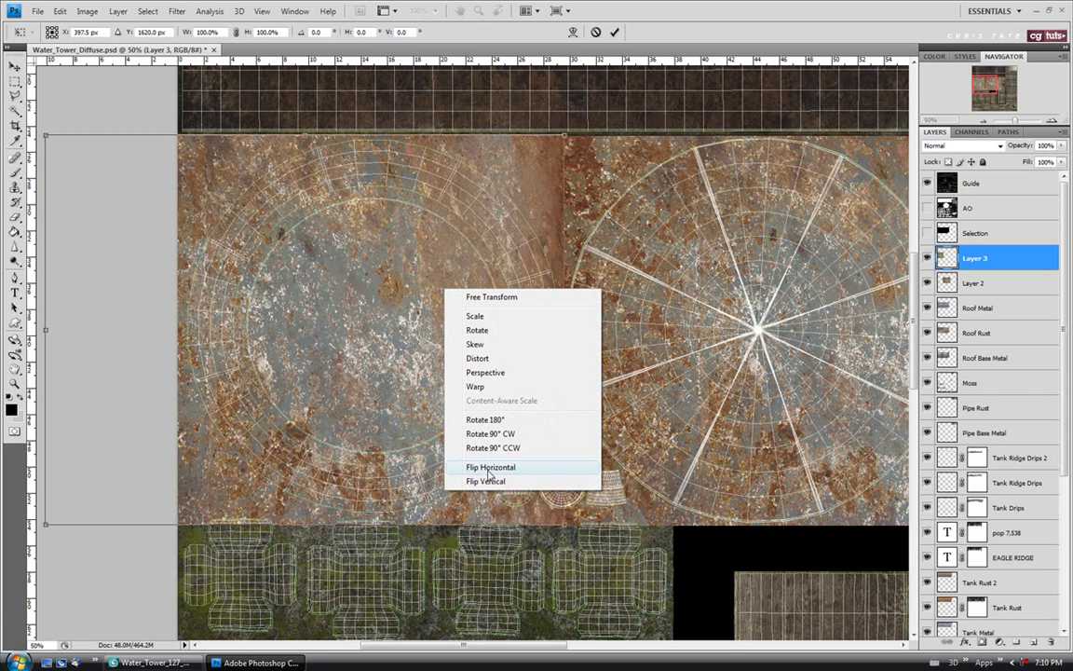
{"action": "left_click", "coordinate": [483, 466]}
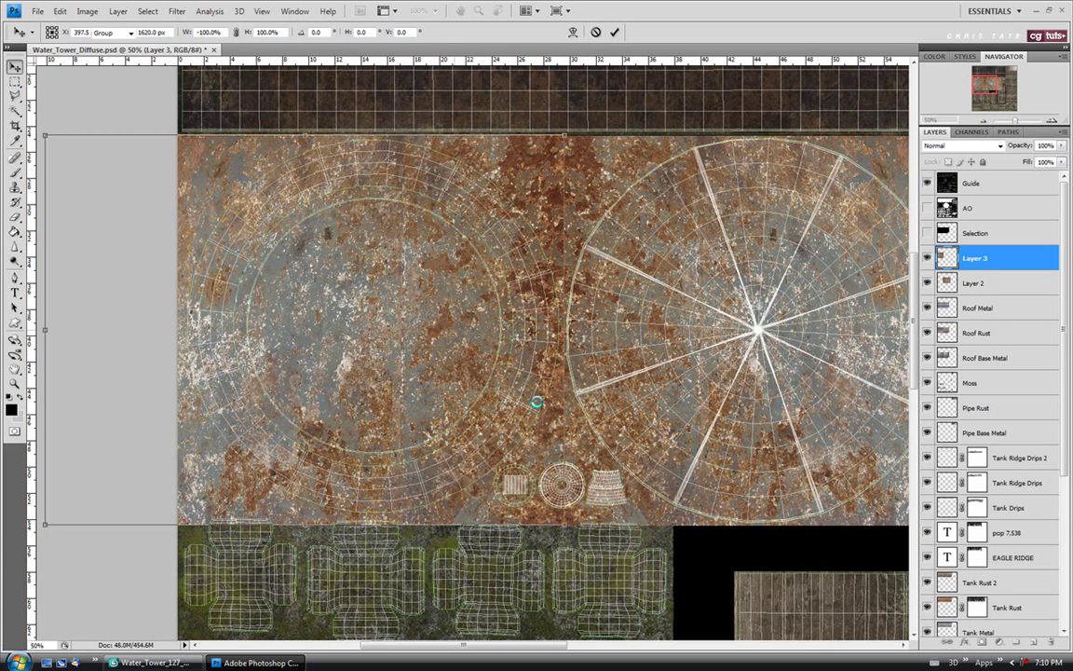
{"action": "key", "text": "Return"}
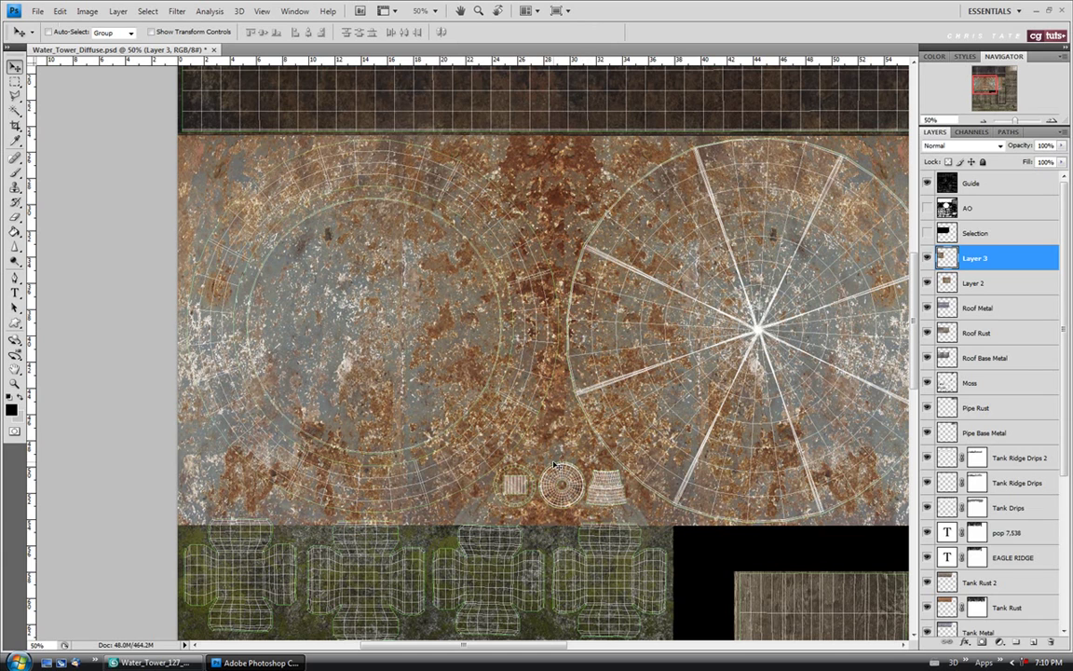
Hide the Guide layer and show the AO layer again
{"action": "key", "text": "z"}
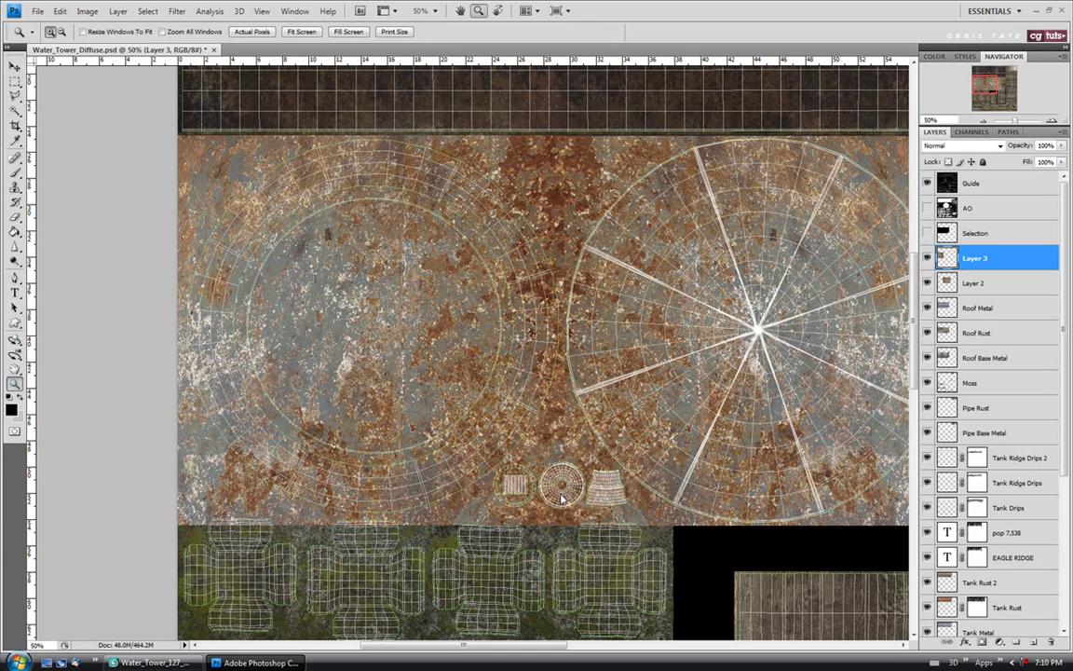
{"action": "left_click", "coordinate": [559, 488]}
{"action": "left_click", "coordinate": [560, 488]}
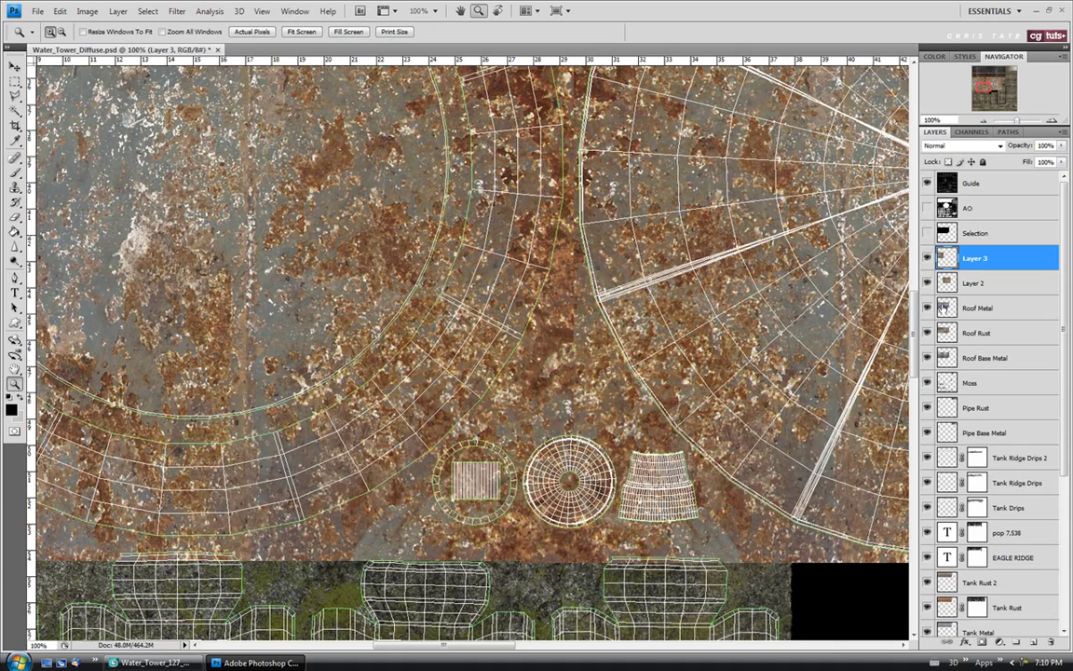
{"action": "left_click", "coordinate": [929, 183]}
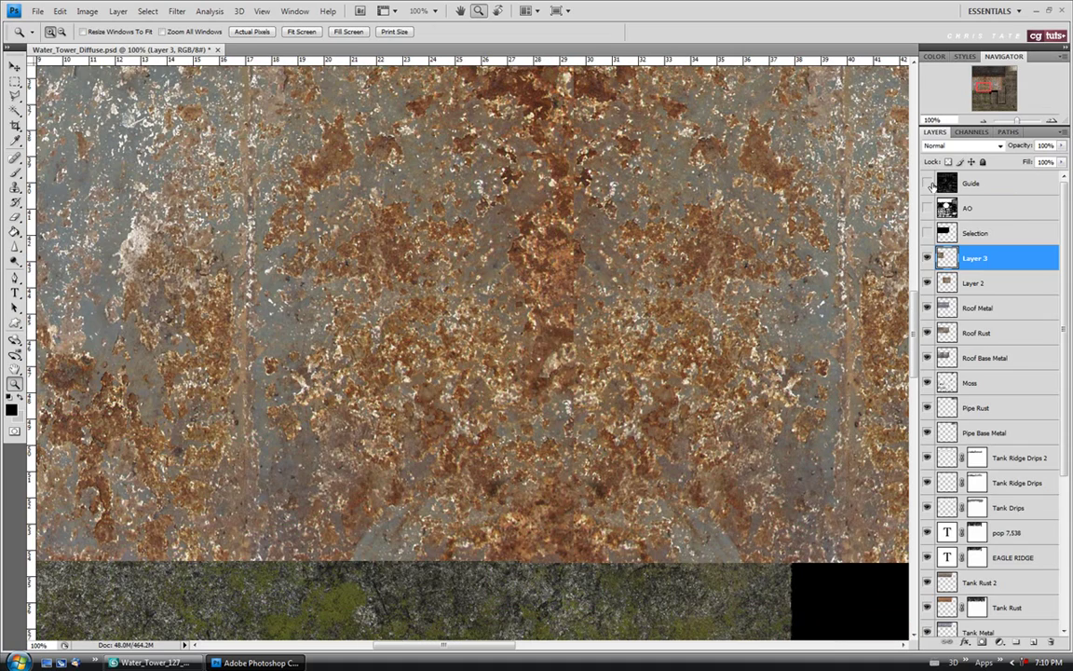
{"action": "left_click", "coordinate": [928, 209]}
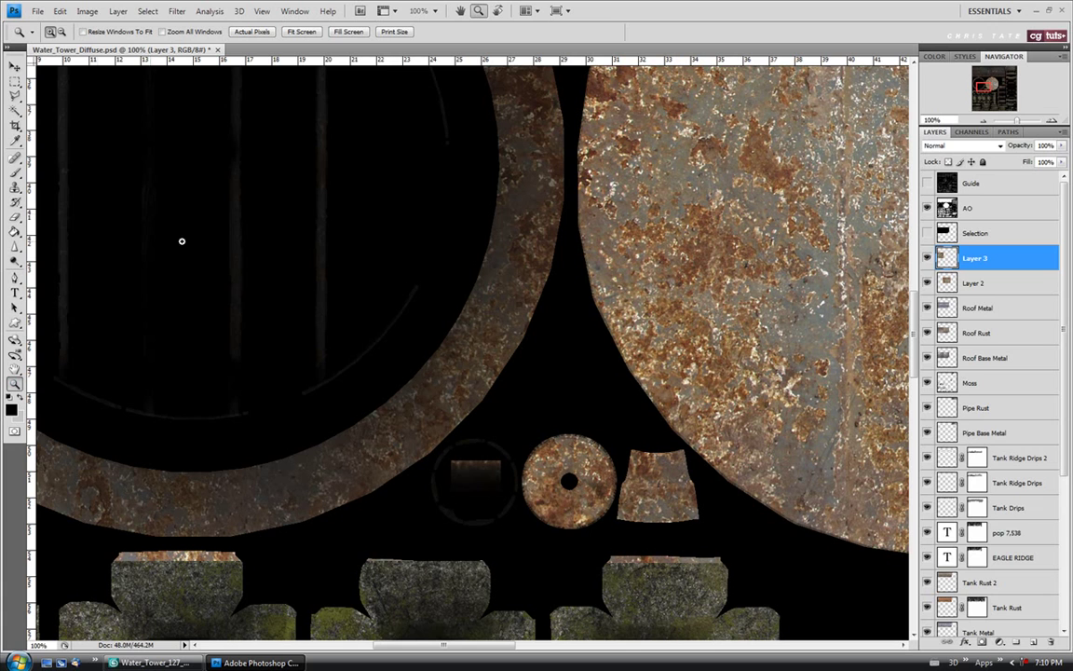
Merge the two rust layers into one
{"action": "left_click", "coordinate": [977, 287], "text": "ctrl"}
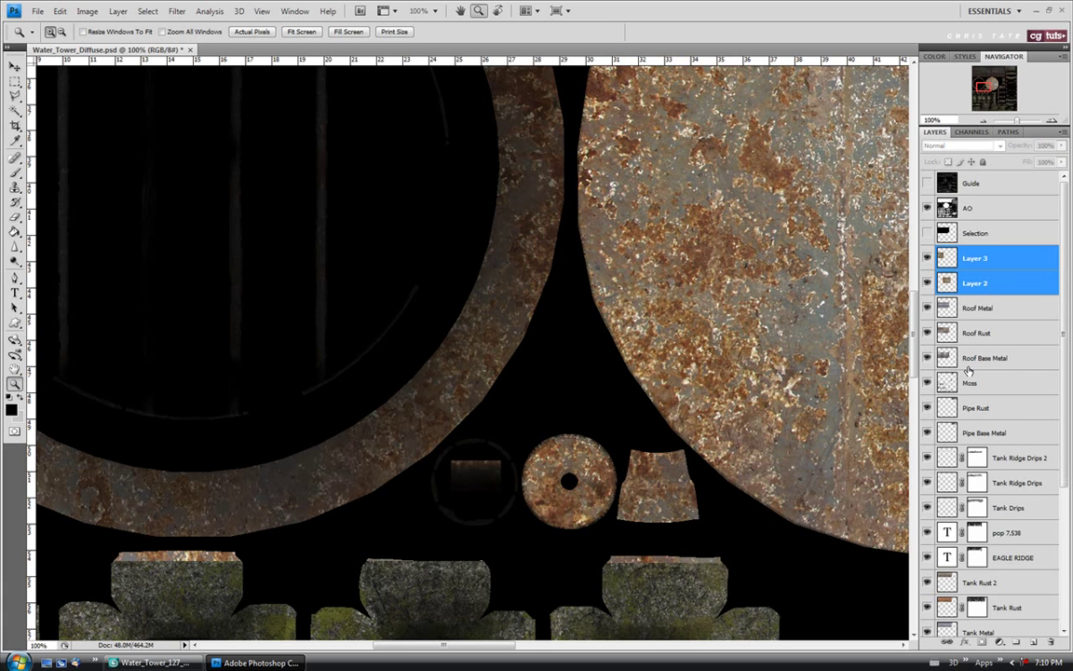
{"action": "key", "text": "ctrl+e"}
Select the roof area from the Selection layer with the Magic Wand, delete the merged rust outside it and deselect
{"action": "right_click", "coordinate": [215, 374]}
{"action": "left_click", "coordinate": [233, 366]}
{"action": "right_click", "coordinate": [445, 347]}
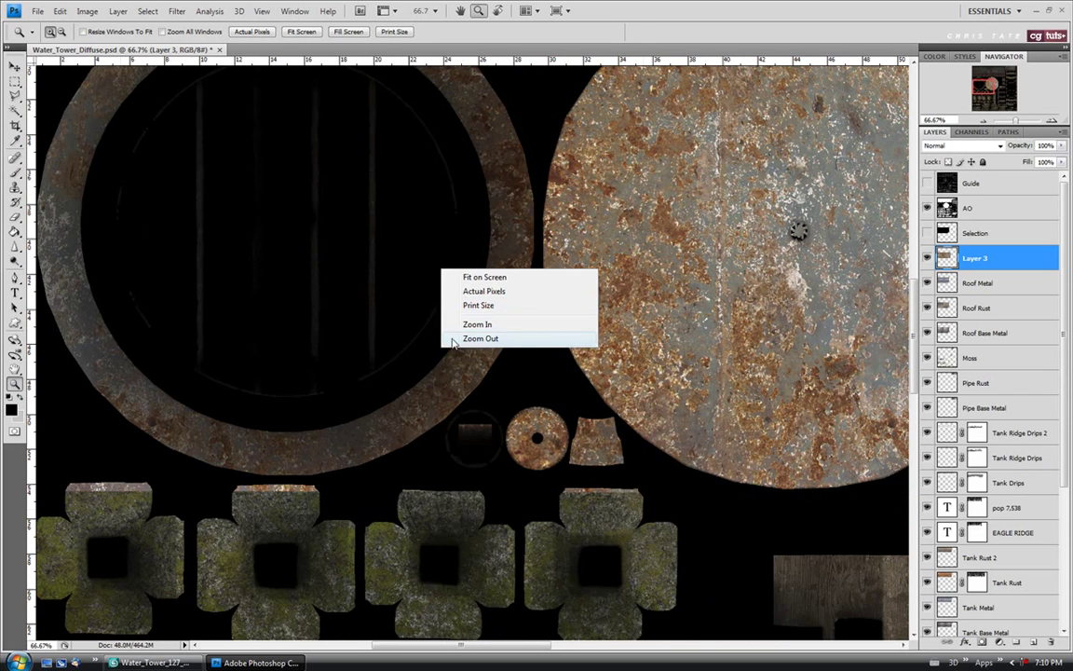
{"action": "left_click", "coordinate": [453, 343]}
{"action": "right_click", "coordinate": [525, 367]}
{"action": "left_click", "coordinate": [529, 360]}
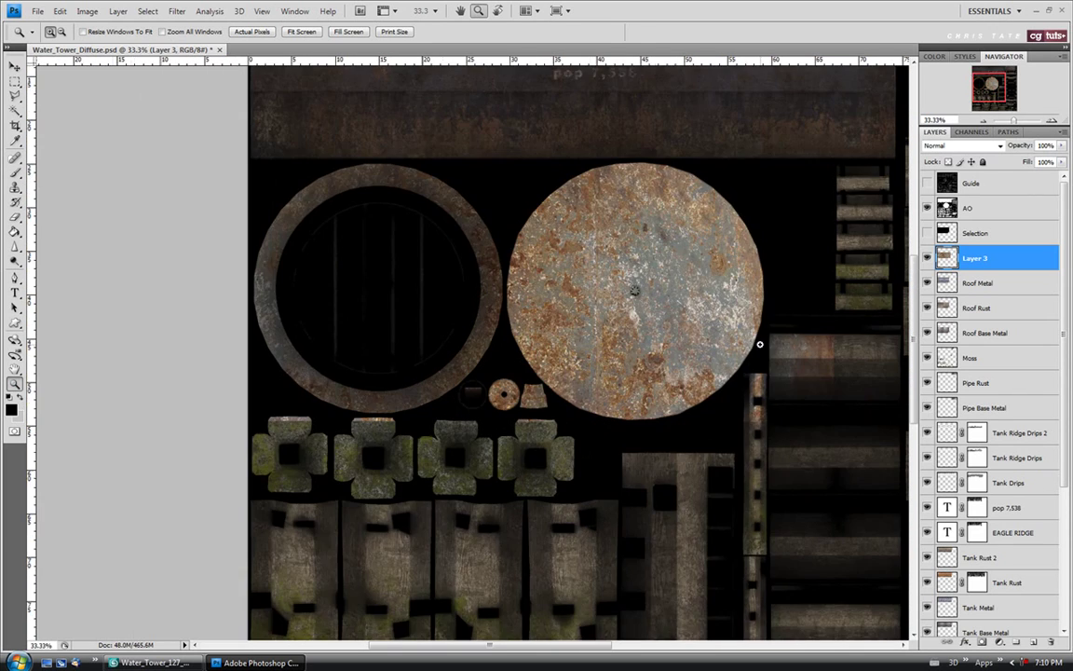
{"action": "key", "text": "alt+bracketright"}
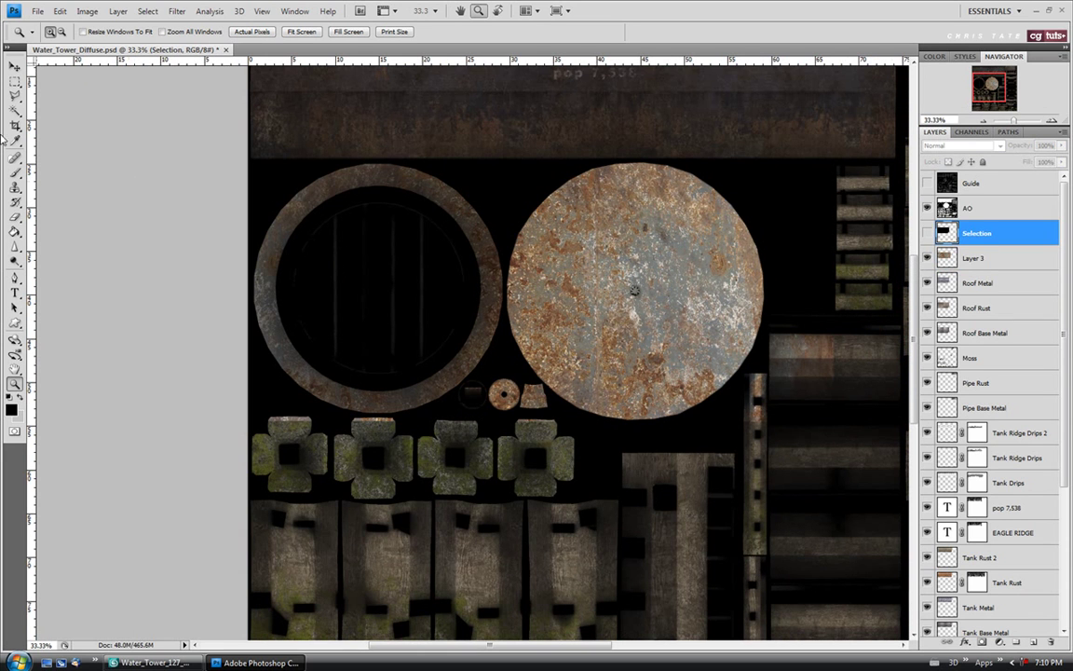
{"action": "left_click", "coordinate": [15, 108]}
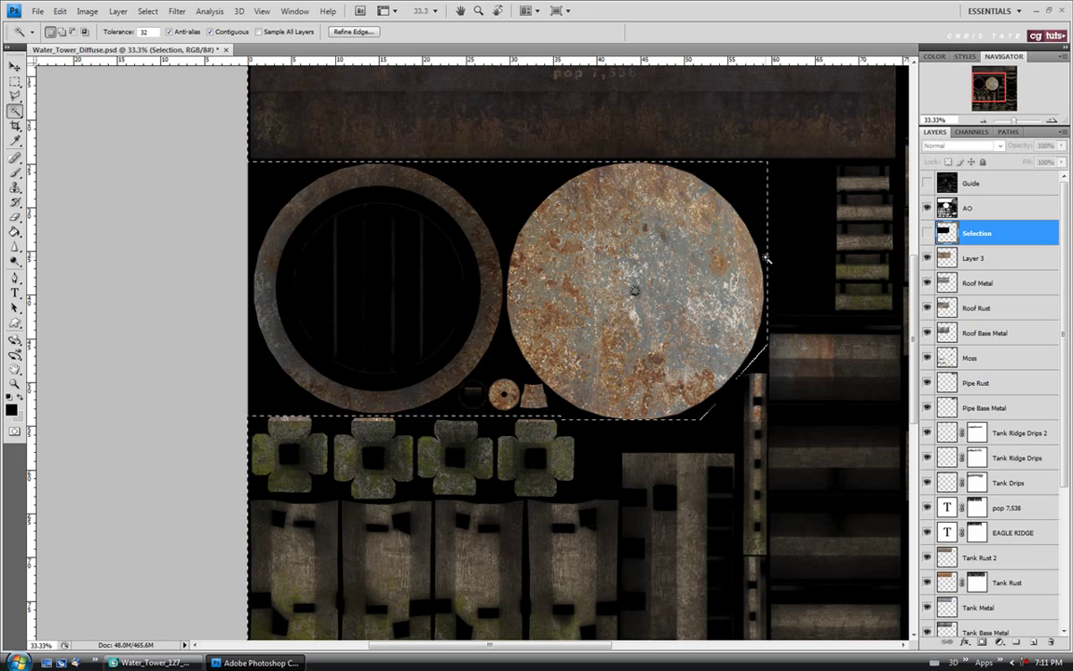
{"action": "left_click", "coordinate": [959, 258]}
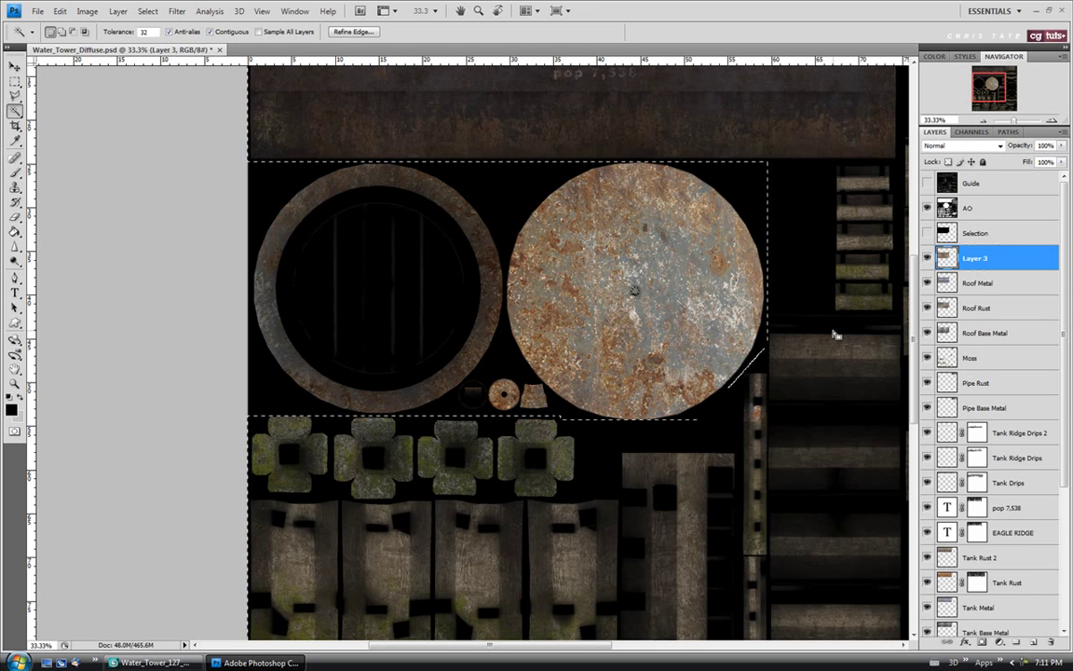
{"action": "left_click", "coordinate": [15, 82]}
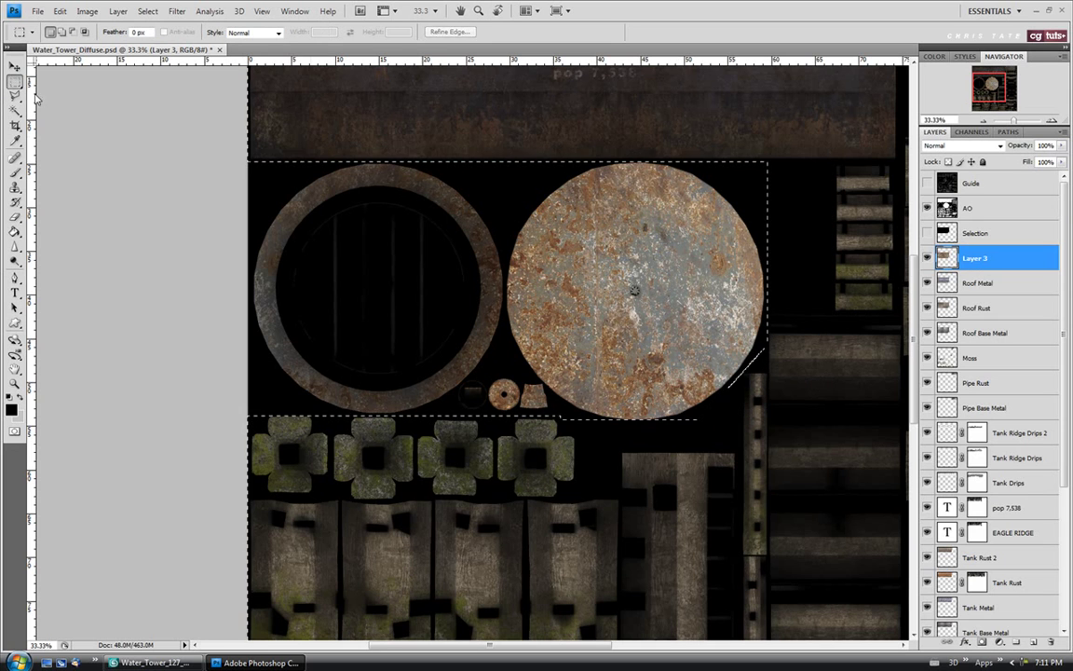
{"action": "key", "text": "ctrl+d"}
Set the merged rust layer's blending mode to Overlay
{"action": "left_click_drag", "start_coordinate": [490, 644], "coordinate": [529, 645]}
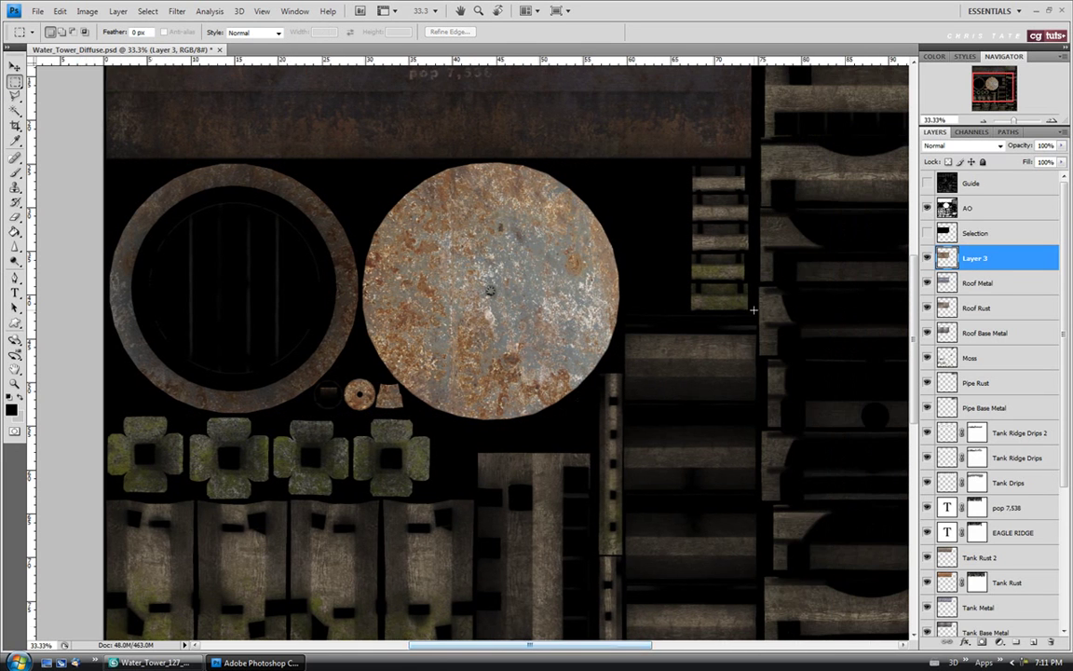
{"action": "left_click", "coordinate": [964, 145]}
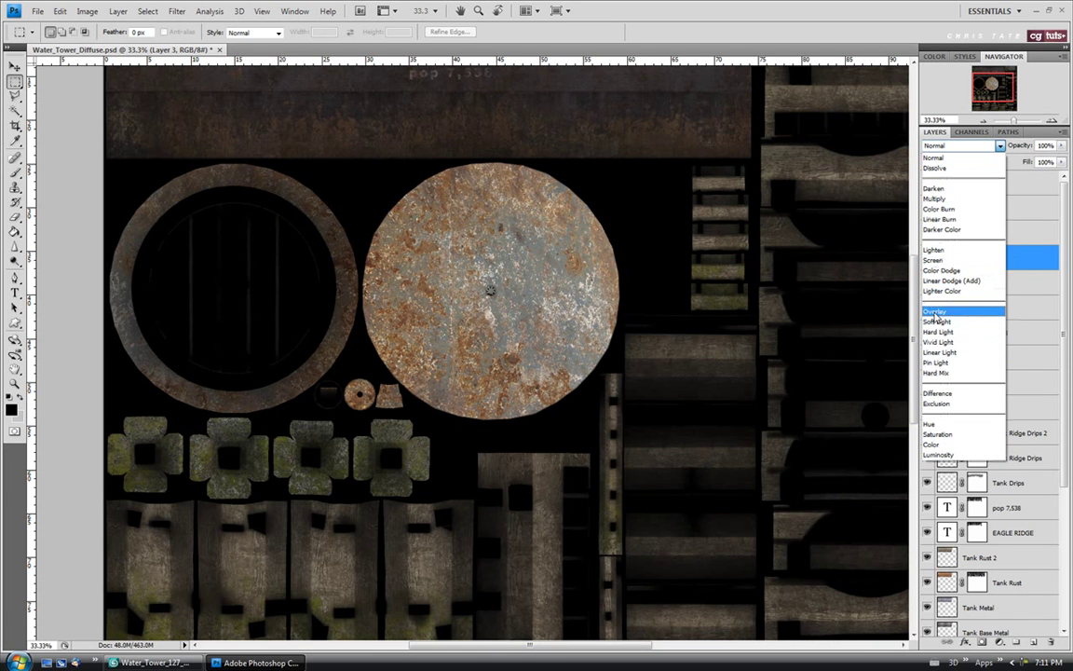
{"action": "left_click", "coordinate": [935, 313]}
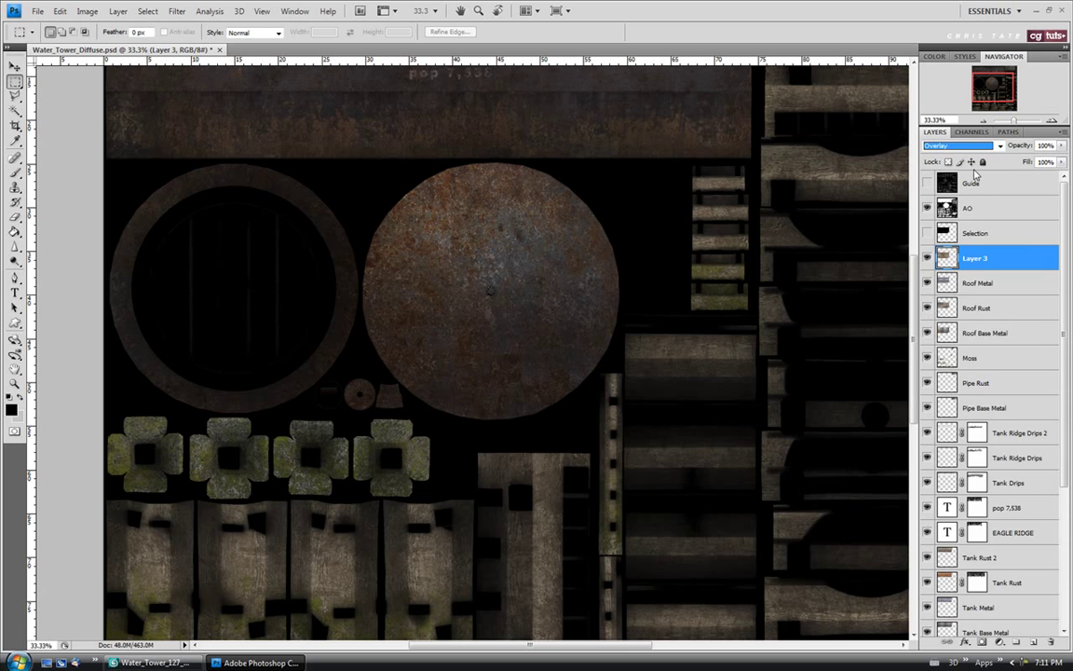
Try Soft Light and Multiply blending on the merged rust layer, and settle on Soft Light
{"action": "left_click", "coordinate": [964, 145]}
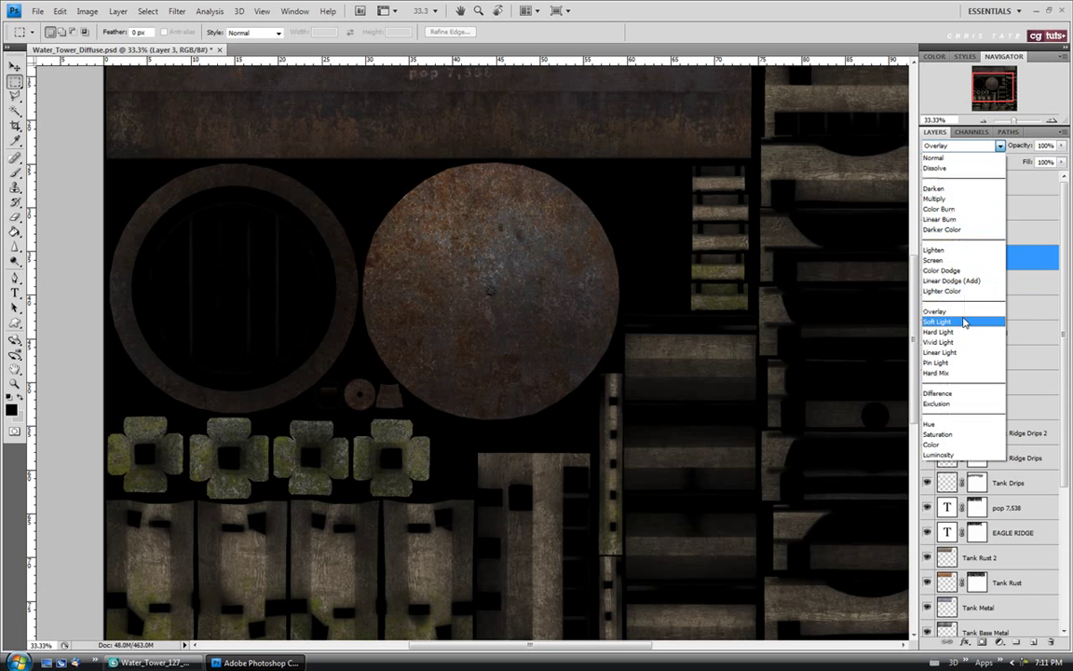
{"action": "left_click", "coordinate": [964, 322]}
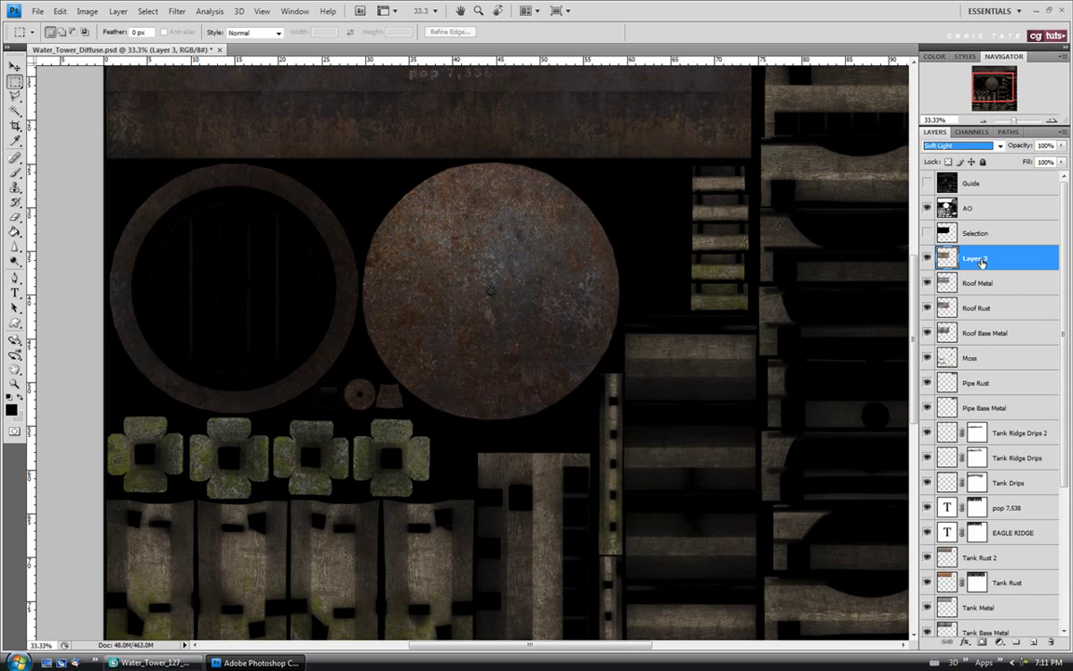
{"action": "left_click", "coordinate": [999, 146]}
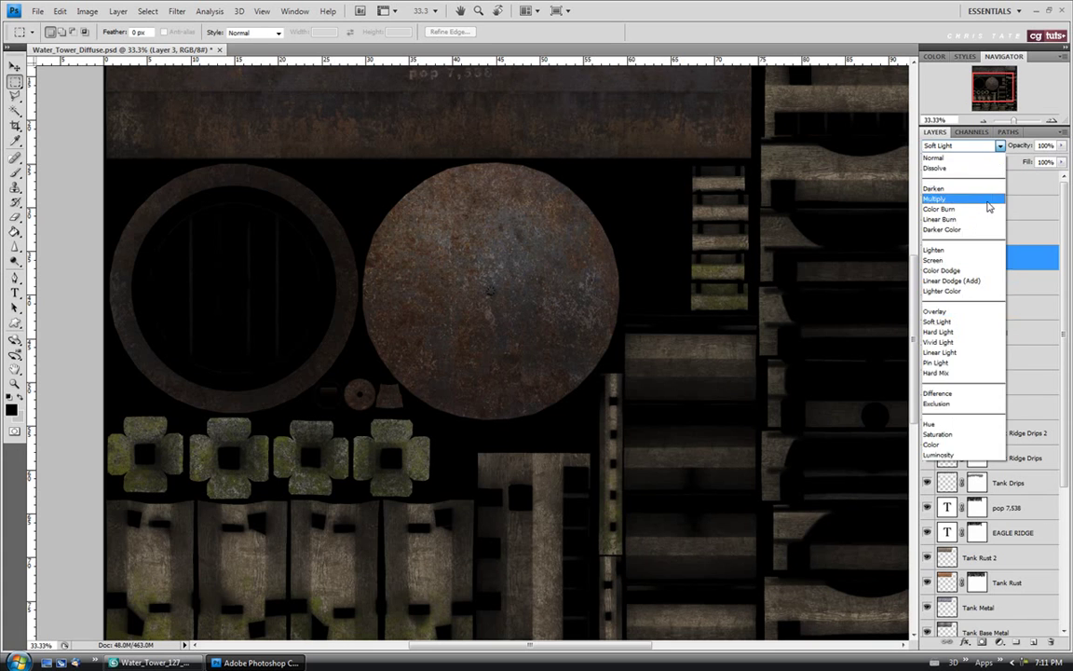
{"action": "left_click", "coordinate": [989, 199]}
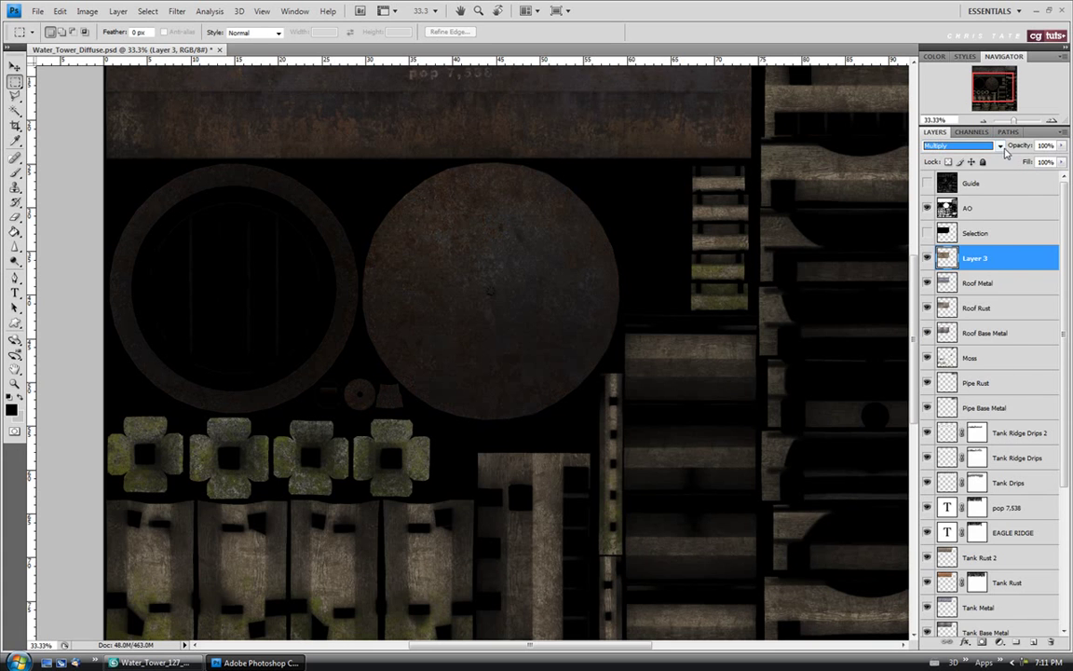
{"action": "left_click", "coordinate": [1002, 148]}
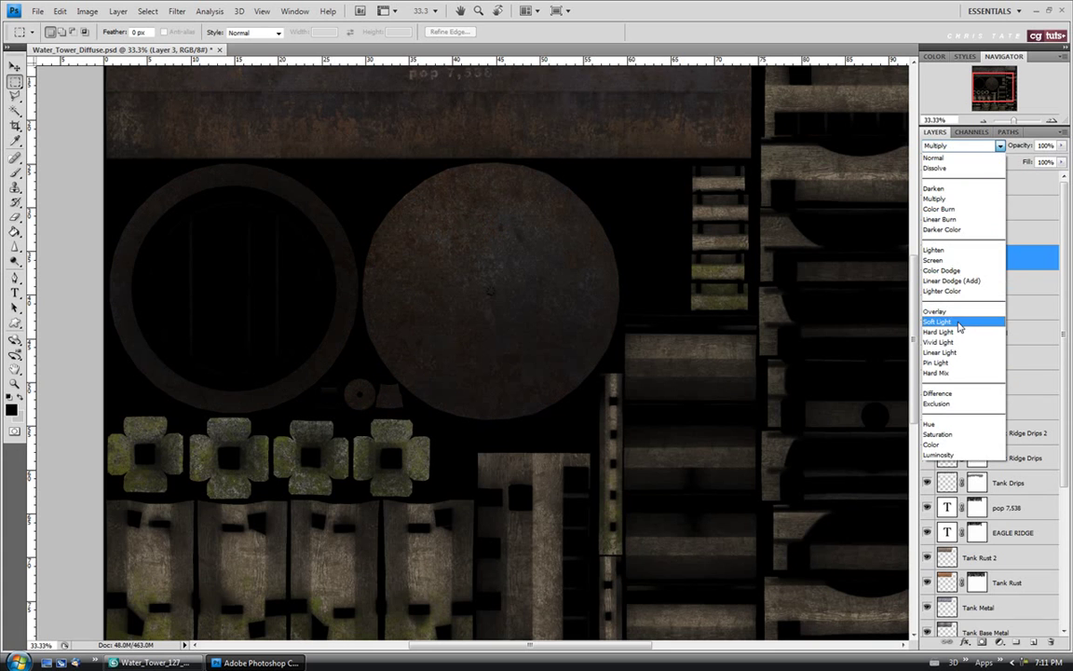
{"action": "left_click", "coordinate": [957, 322]}
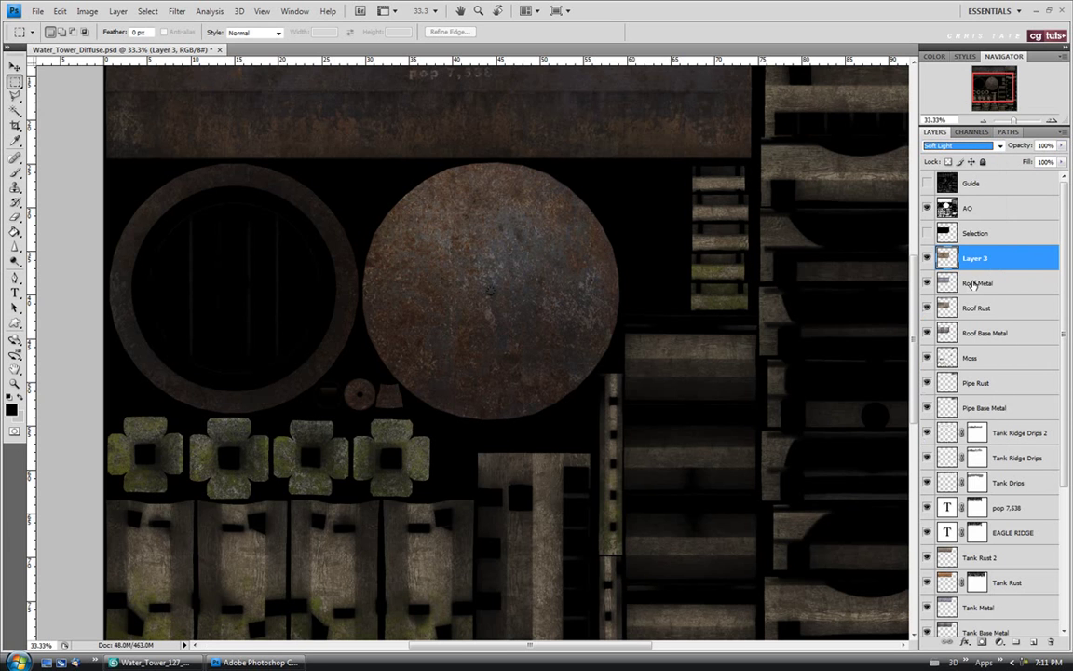
Rename the merged rust layer Roof Rust 2
{"action": "double_click", "coordinate": [977, 261]}
{"action": "type", "text": "RoofRust 2"}
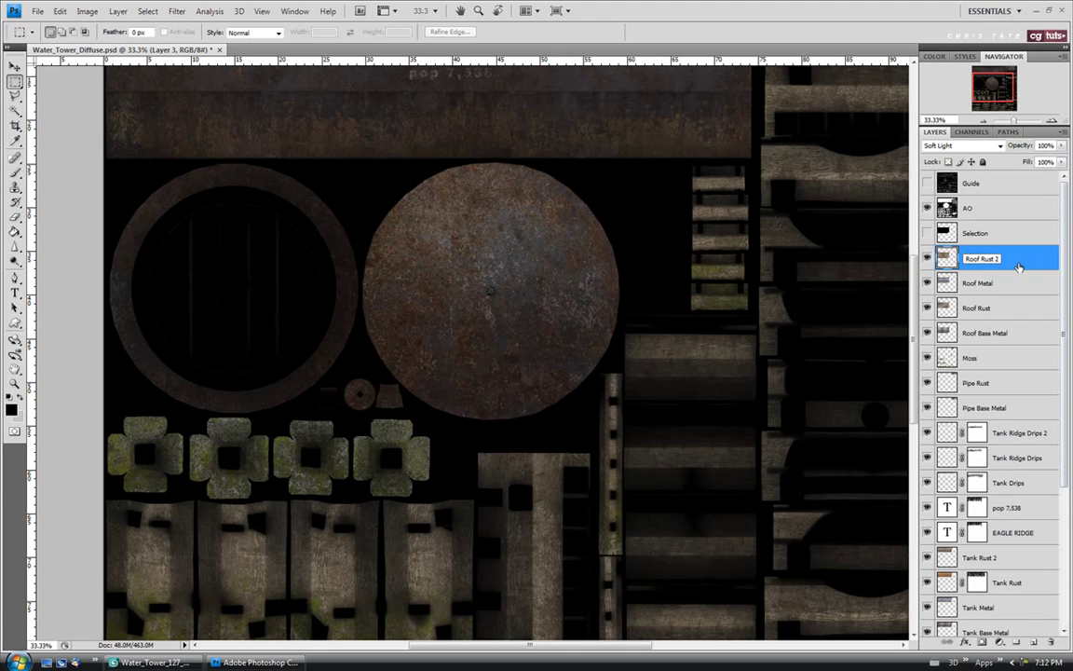
{"action": "key", "text": "Return"}
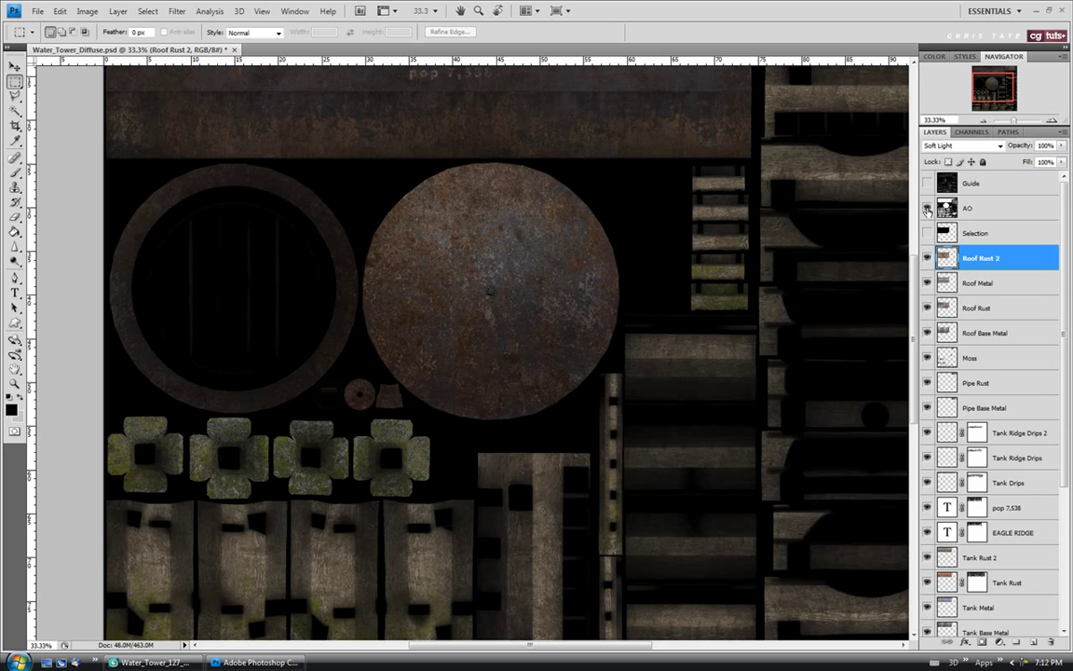
Examine the small roof cap pieces with the Guide layer shown and AO hidden, and restore both layers' visibility
{"action": "left_click", "coordinate": [928, 183]}
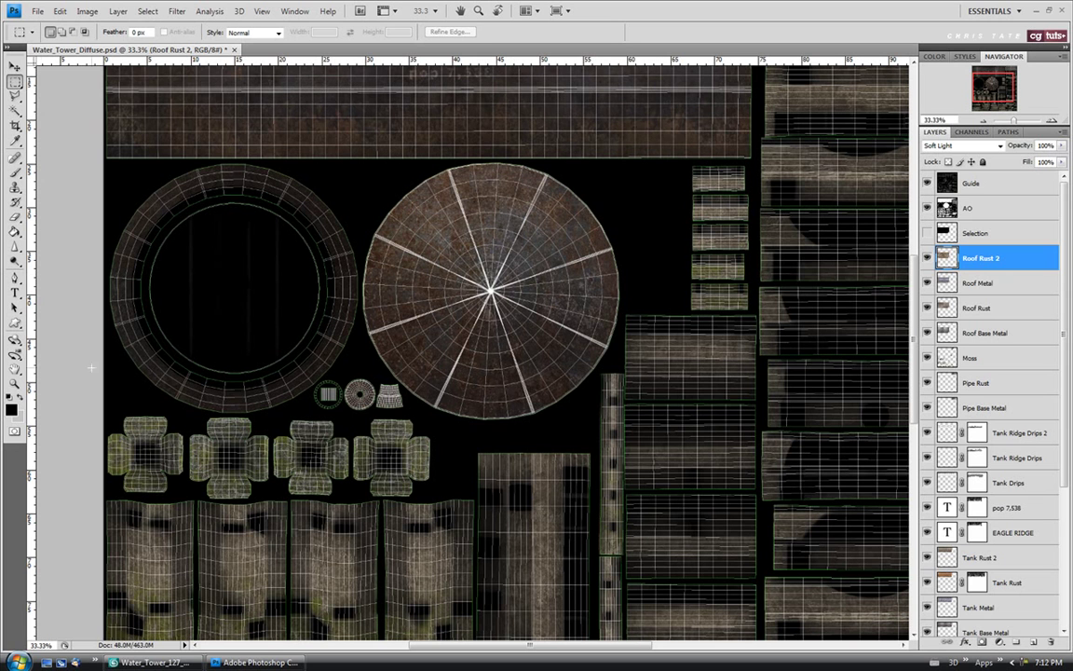
{"action": "left_click", "coordinate": [14, 383]}
{"action": "left_click", "coordinate": [437, 263]}
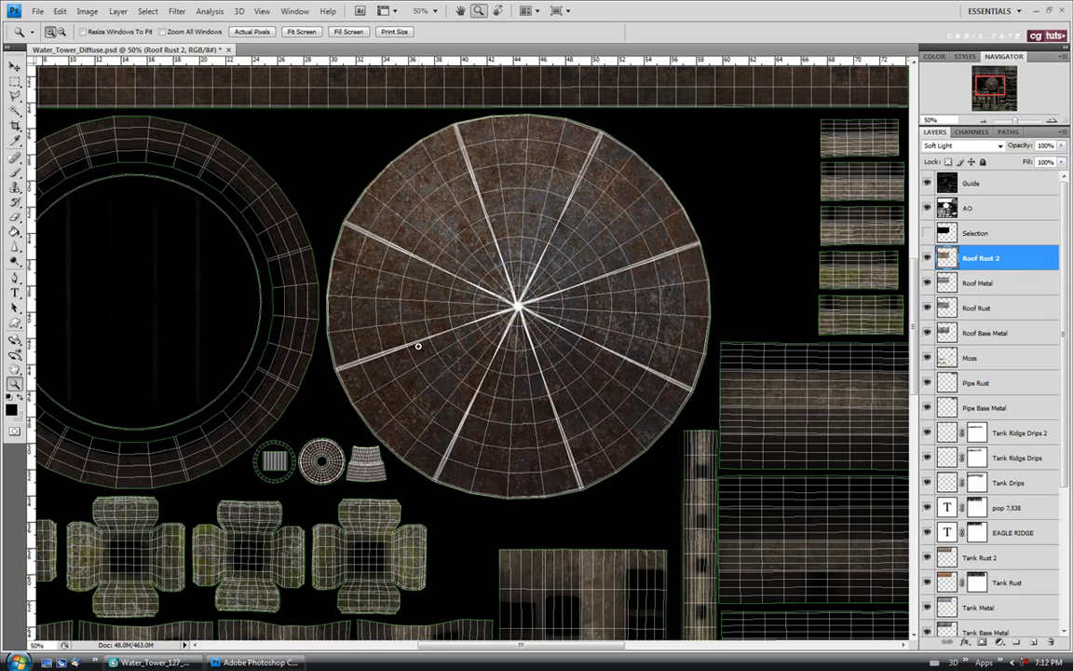
{"action": "left_click", "coordinate": [927, 209]}
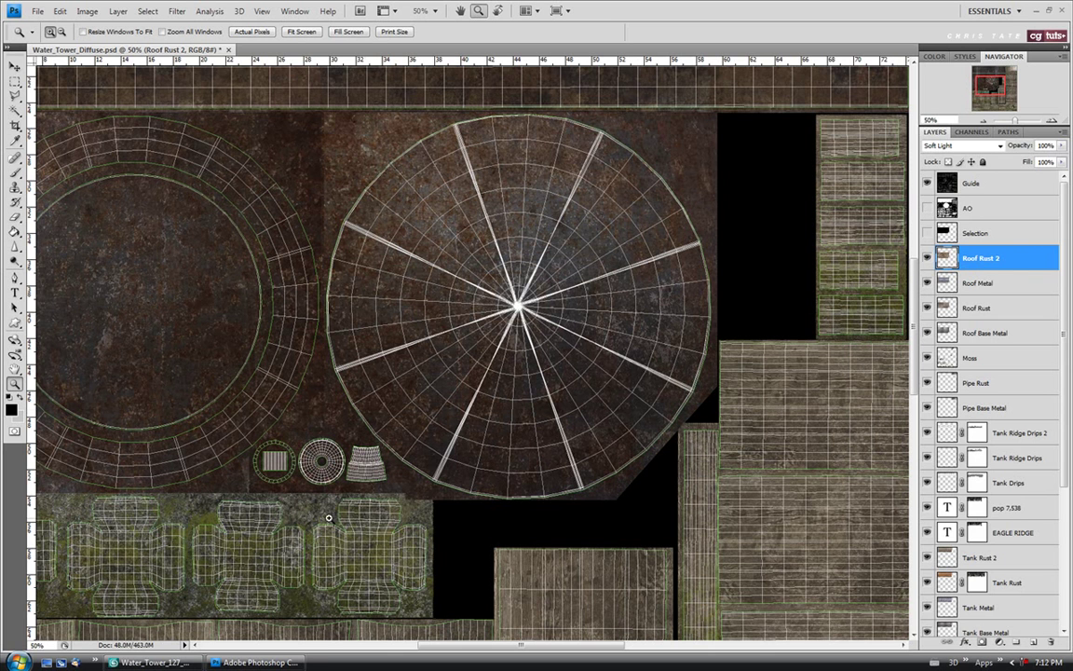
{"action": "left_click", "coordinate": [285, 486]}
{"action": "left_click", "coordinate": [285, 486]}
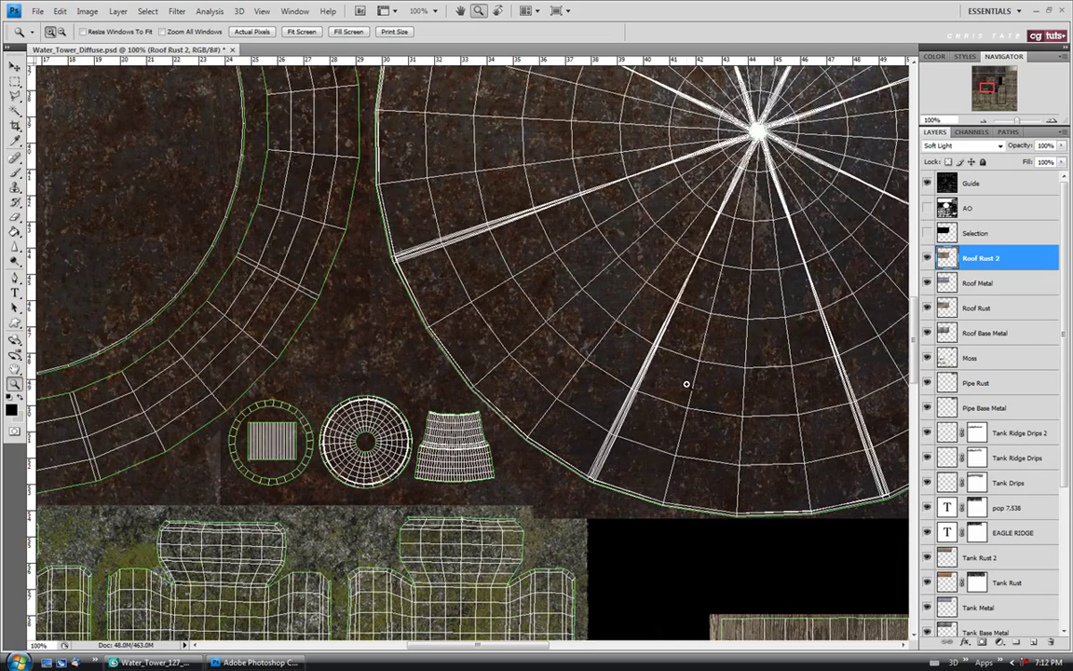
{"action": "left_click", "coordinate": [926, 183]}
{"action": "left_click", "coordinate": [927, 208]}
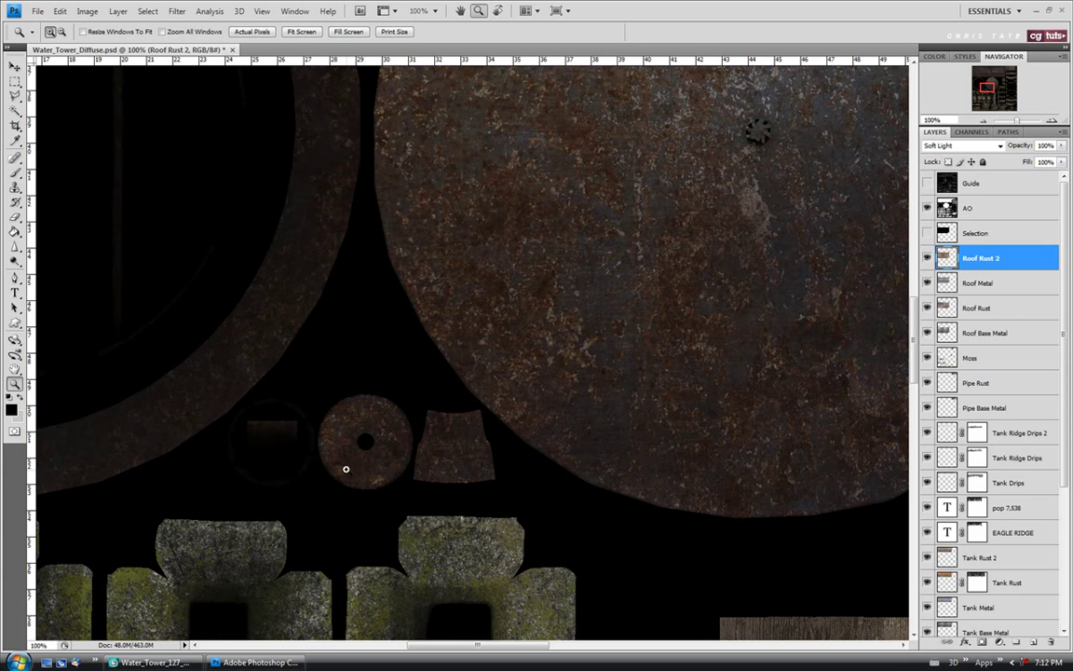
Add a layer mask to Roof Rust 2 and brush black over the small roof cap pieces to hide their rust
{"action": "left_click", "coordinate": [345, 471]}
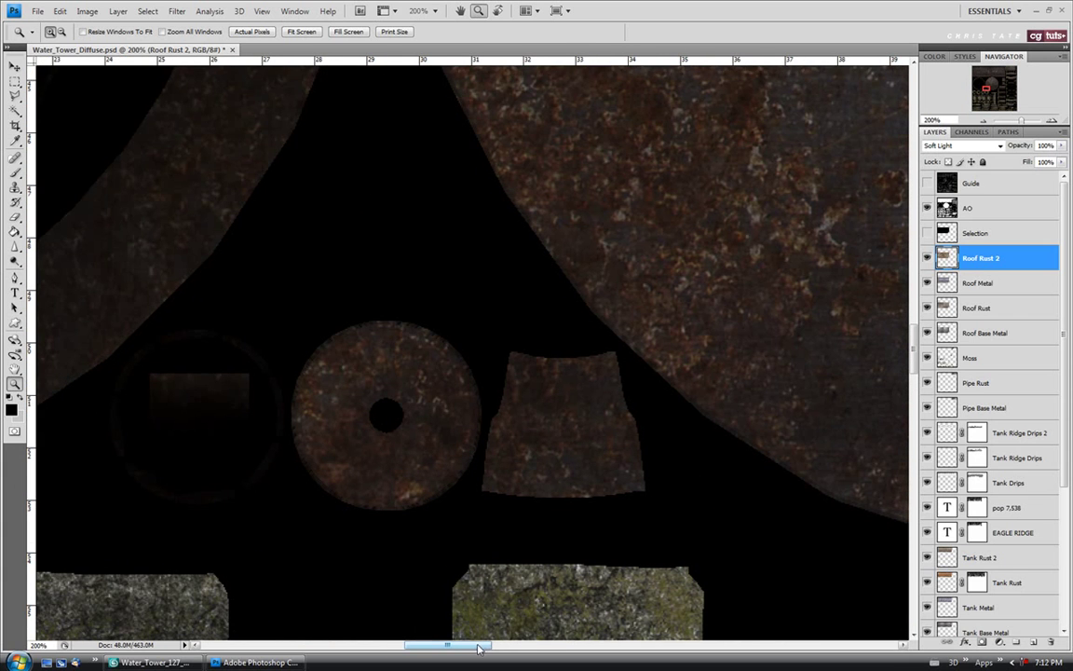
{"action": "left_click_drag", "start_coordinate": [447, 645], "coordinate": [441, 645]}
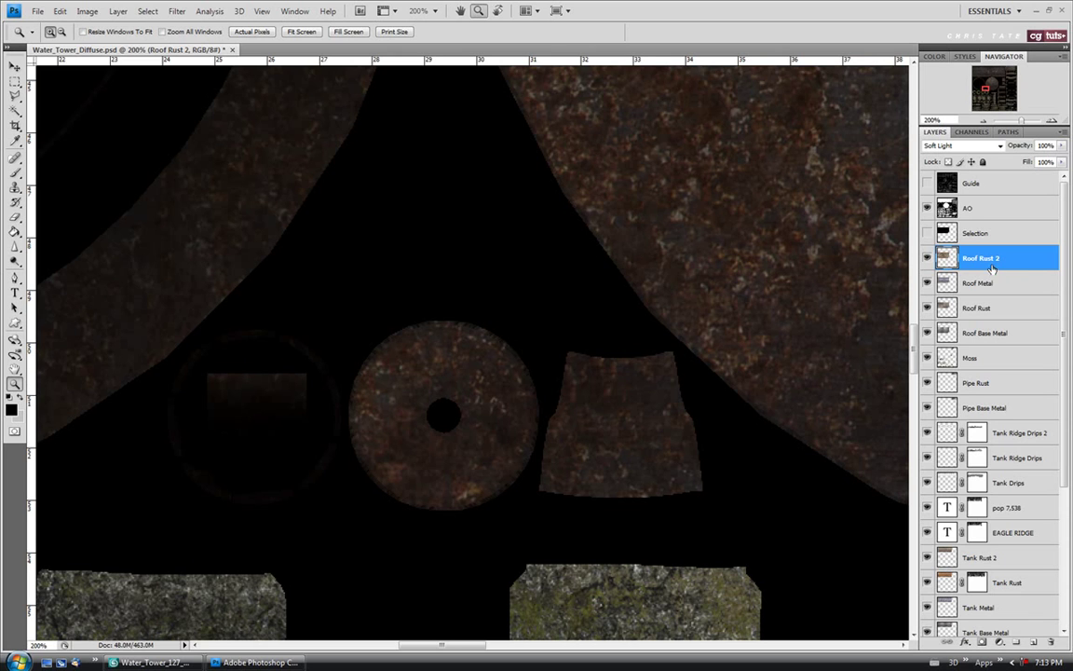
{"action": "left_click", "coordinate": [981, 642]}
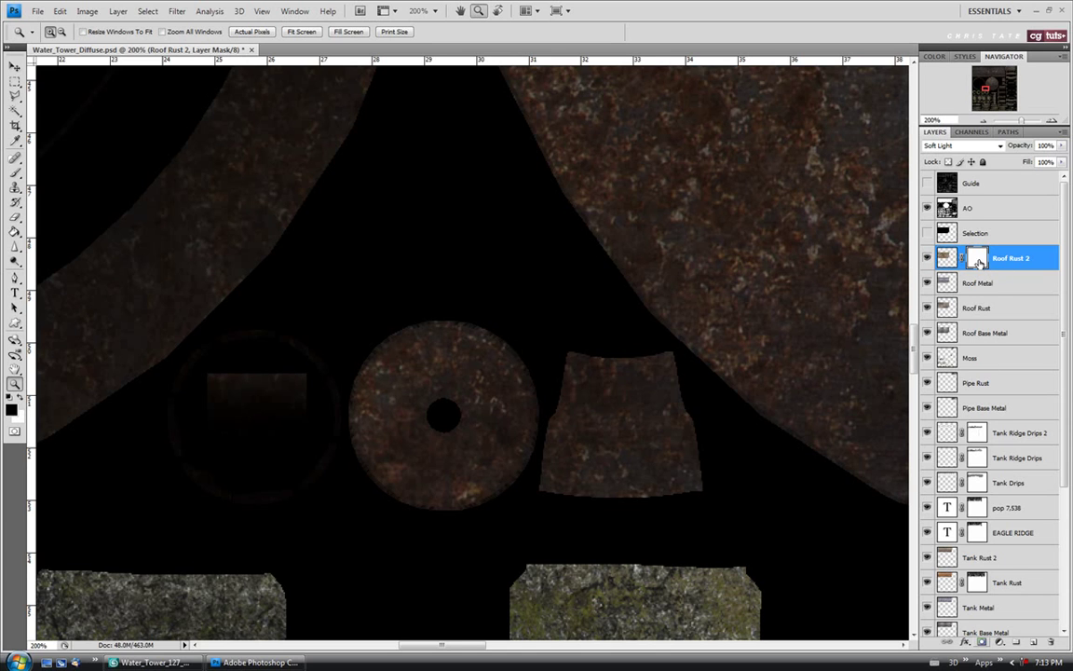
{"action": "left_click", "coordinate": [15, 173]}
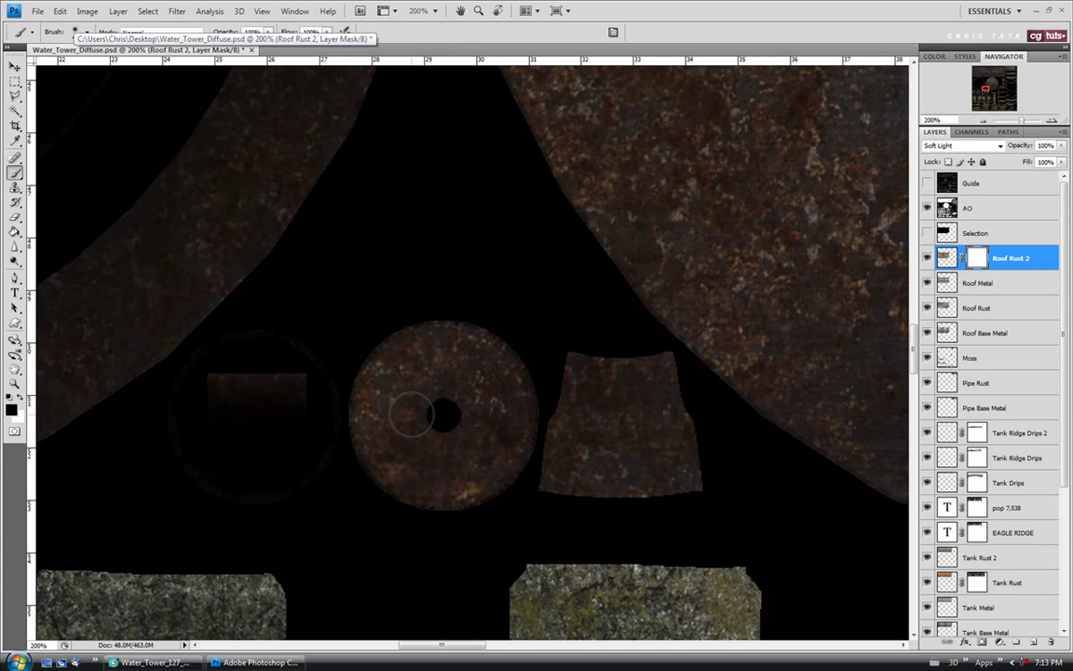
{"action": "mouse_move", "coordinate": [575, 361]}
{"action": "left_mouse_down"}
{"action": "mouse_move", "coordinate": [557, 481]}
{"action": "mouse_move", "coordinate": [682, 483]}
{"action": "mouse_move", "coordinate": [614, 481]}
{"action": "mouse_move", "coordinate": [680, 448]}
{"action": "mouse_move", "coordinate": [661, 368]}
{"action": "mouse_move", "coordinate": [621, 410]}
{"action": "left_mouse_up"}
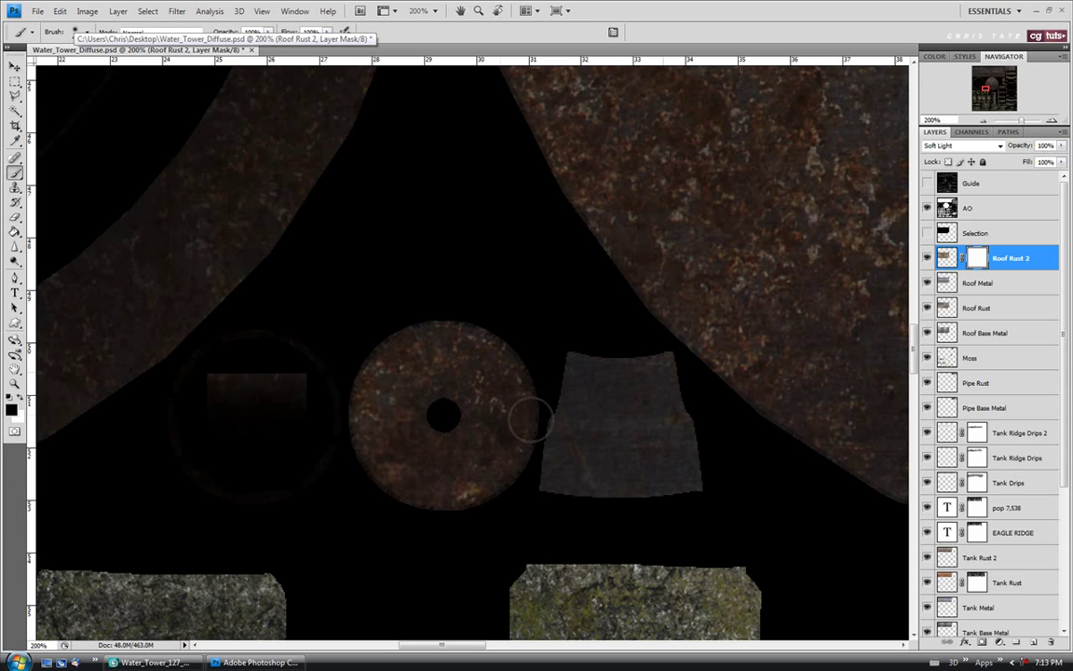
{"action": "mouse_move", "coordinate": [378, 475]}
{"action": "left_mouse_down"}
{"action": "mouse_move", "coordinate": [477, 492]}
{"action": "mouse_move", "coordinate": [531, 394]}
{"action": "mouse_move", "coordinate": [400, 354]}
{"action": "mouse_move", "coordinate": [472, 456]}
{"action": "mouse_move", "coordinate": [444, 361]}
{"action": "mouse_move", "coordinate": [449, 456]}
{"action": "mouse_move", "coordinate": [420, 415]}
{"action": "left_mouse_up"}
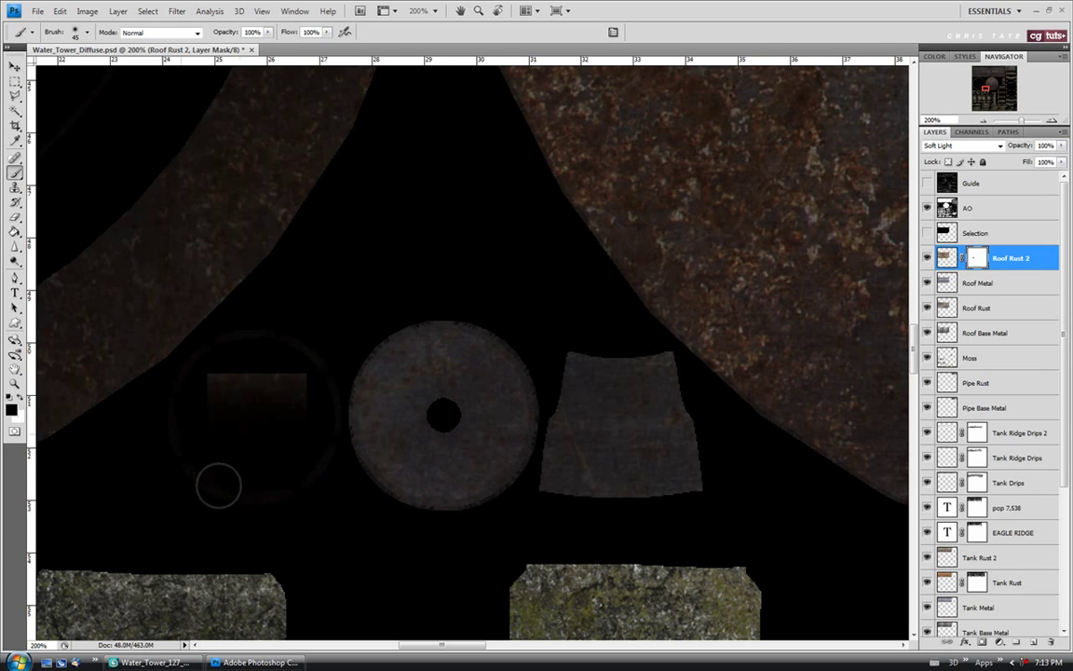
{"action": "mouse_move", "coordinate": [284, 370]}
{"action": "left_mouse_down"}
{"action": "mouse_move", "coordinate": [250, 370]}
{"action": "mouse_move", "coordinate": [216, 420]}
{"action": "mouse_move", "coordinate": [263, 470]}
{"action": "mouse_move", "coordinate": [315, 382]}
{"action": "left_mouse_up"}
Fit the whole diffuse map on screen and save the file
{"action": "left_click", "coordinate": [15, 383]}
{"action": "left_click", "coordinate": [299, 32]}
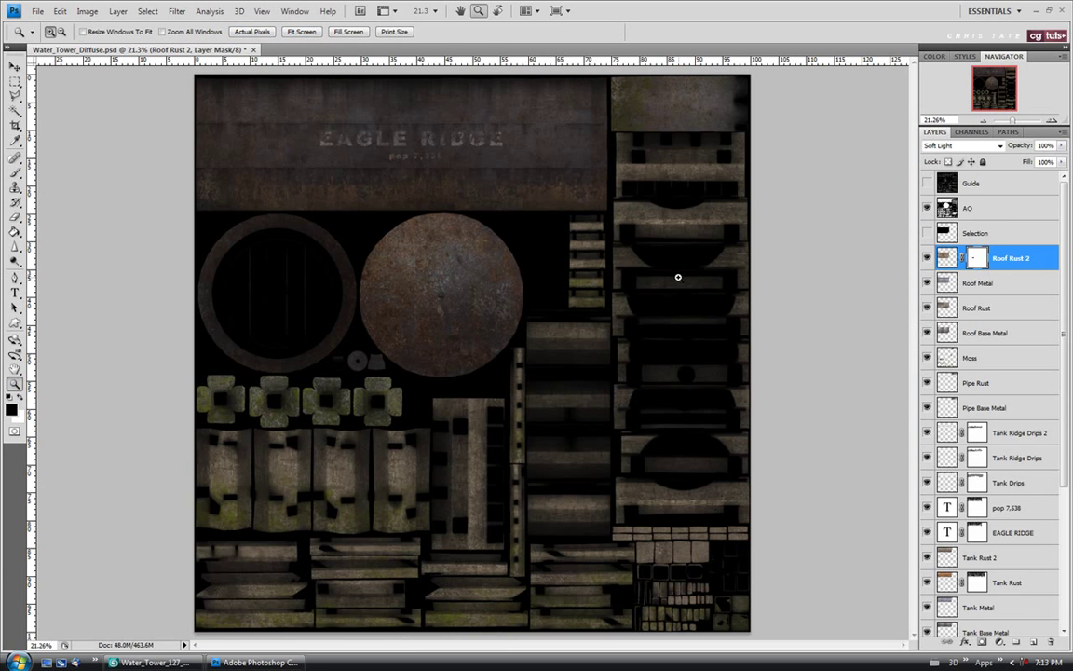
{"action": "left_click", "coordinate": [37, 11]}
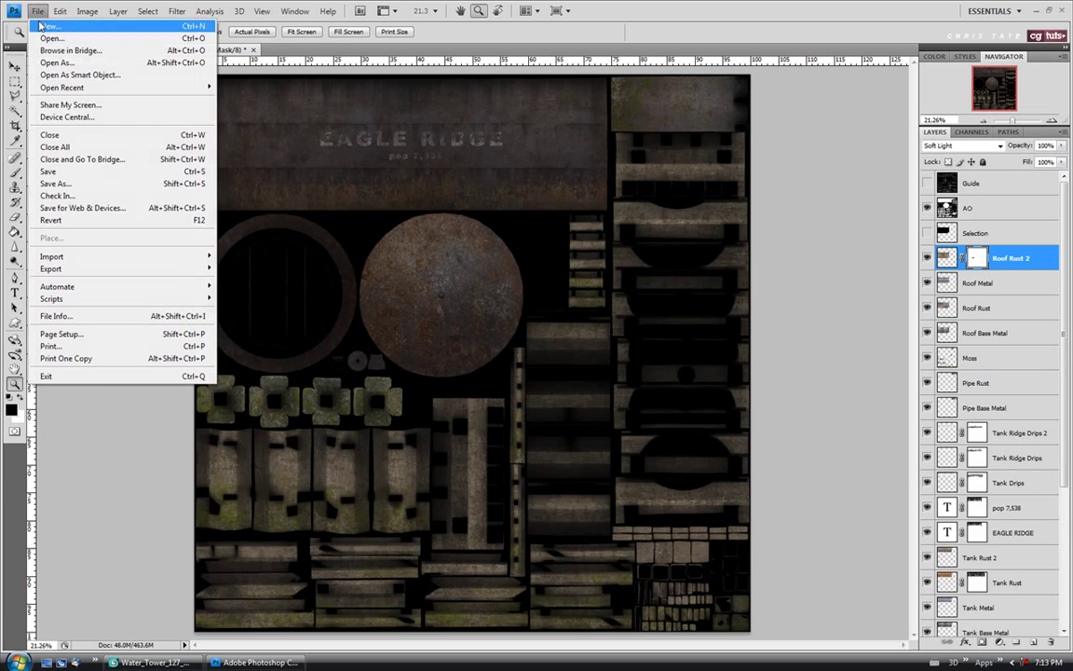
{"action": "left_click", "coordinate": [49, 173]}
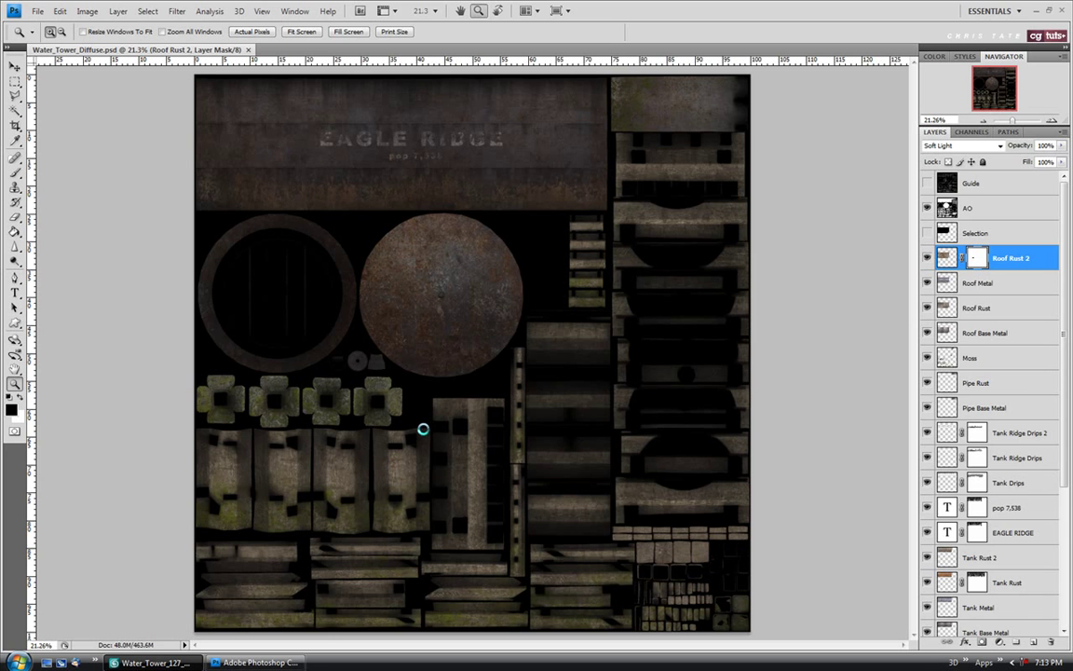
Switch to 3ds Max, frame the tank and roof closer in the Perspective view, and render it with ActiveShade
{"action": "key", "text": "alt+Tab"}
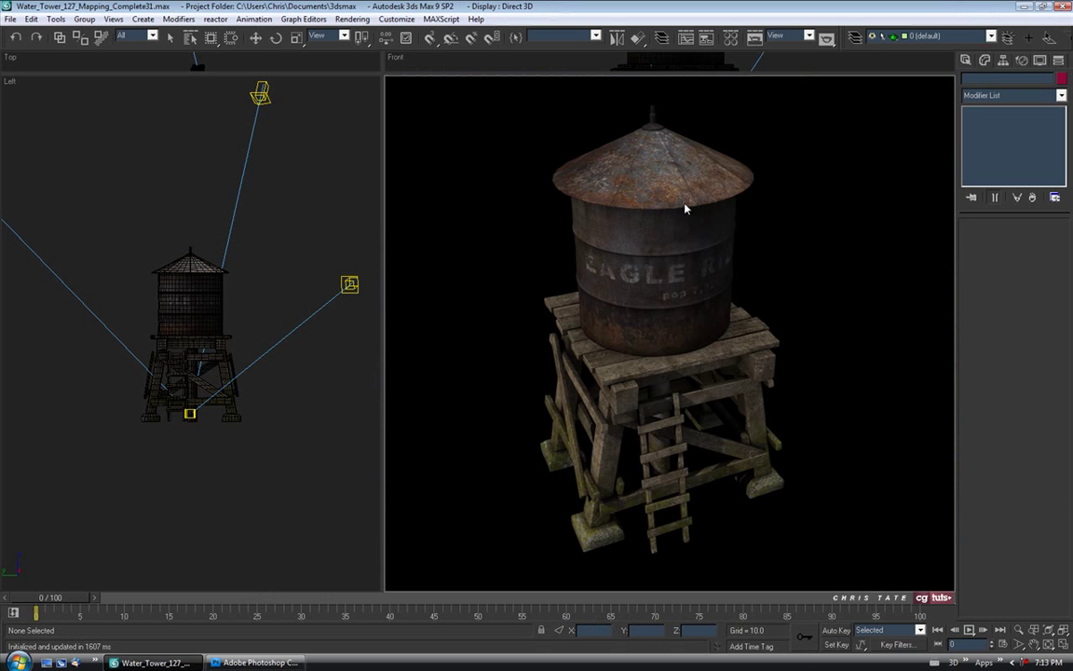
{"action": "right_click", "coordinate": [392, 80]}
{"action": "left_click", "coordinate": [331, 61]}
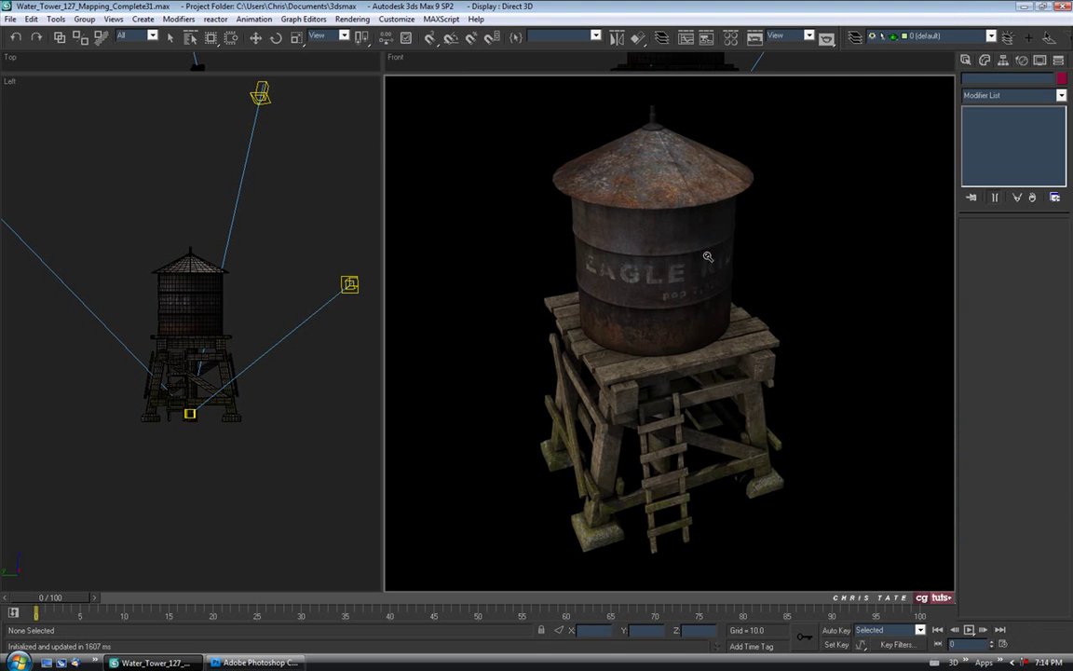
{"action": "left_click_drag", "start_coordinate": [695, 270], "coordinate": [413, 82]}
{"action": "right_click", "coordinate": [413, 82]}
{"action": "mouse_move", "coordinate": [455, 89]}
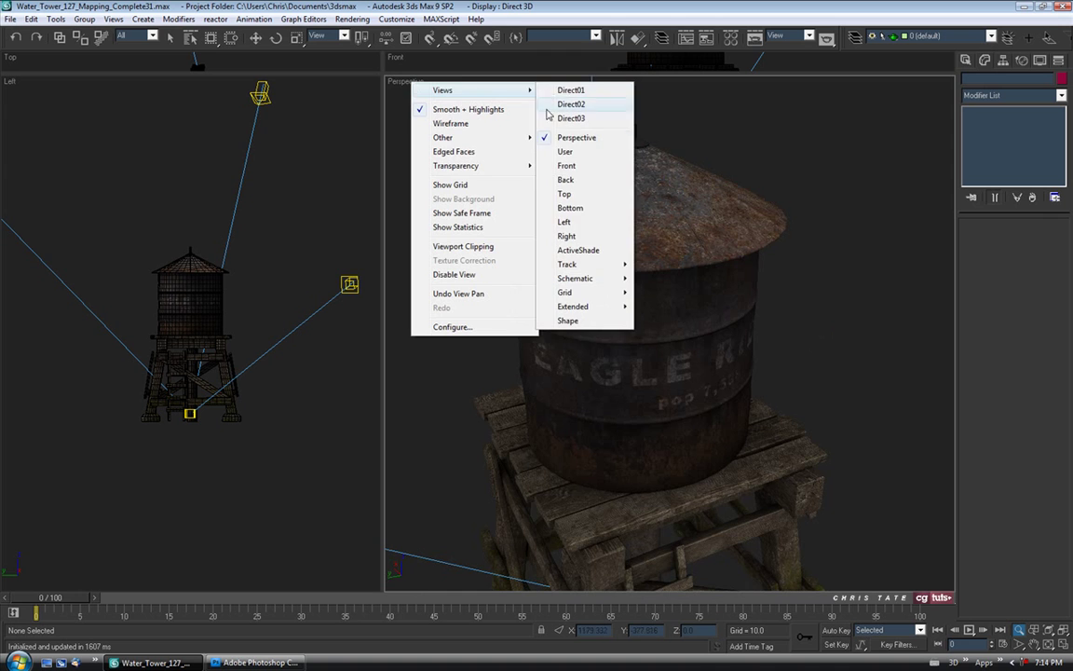
{"action": "left_click", "coordinate": [563, 249]}
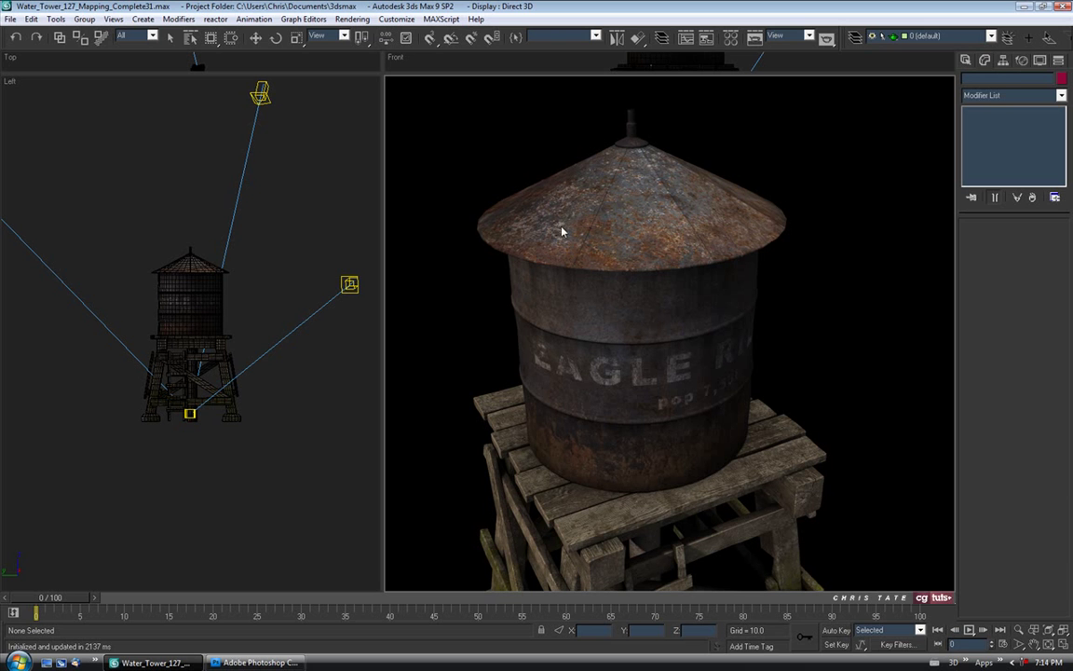
Switch back to Photoshop and lower the saturation of the Roof Rust 2 layer's image with Hue/Saturation
{"action": "left_click", "coordinate": [254, 663]}
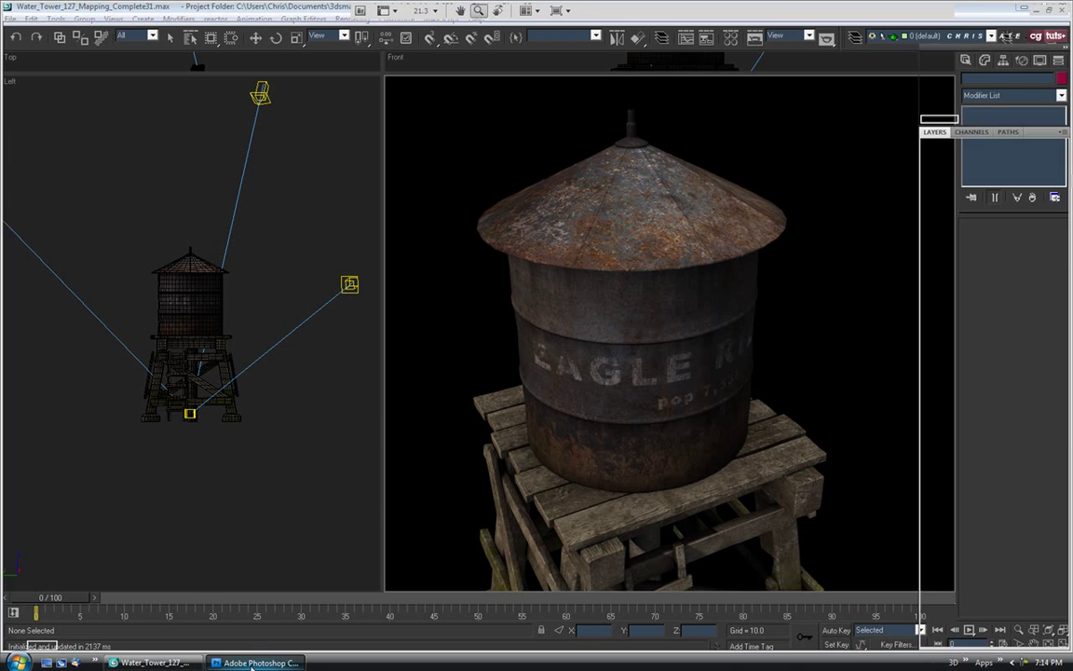
{"action": "left_click_drag", "start_coordinate": [420, 252], "coordinate": [416, 247]}
{"action": "left_click", "coordinate": [942, 261]}
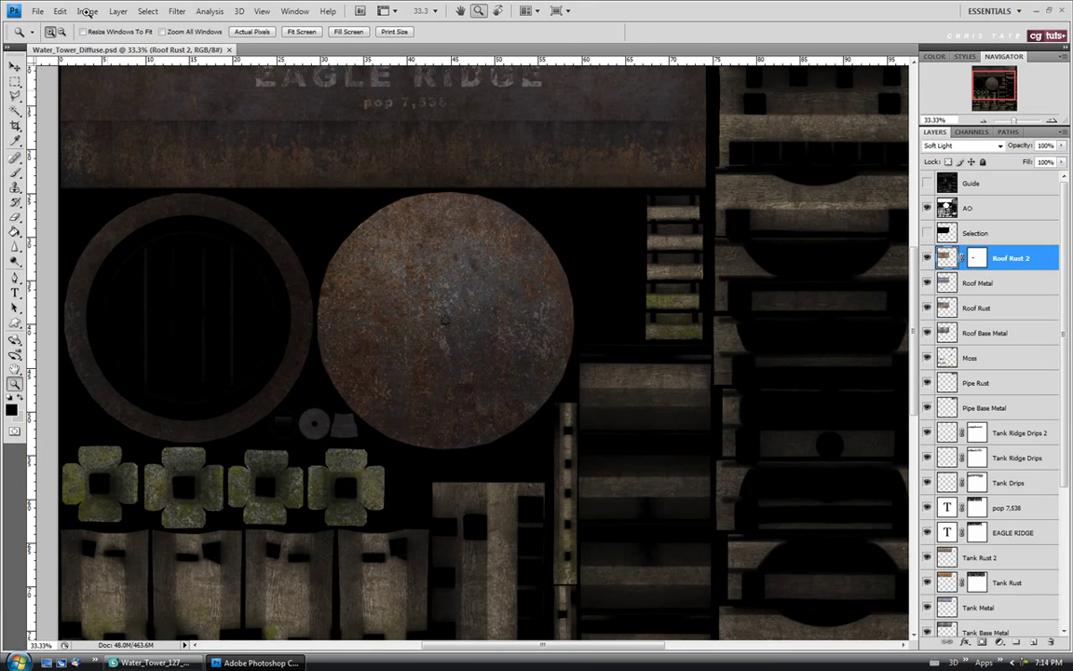
{"action": "left_click", "coordinate": [87, 12]}
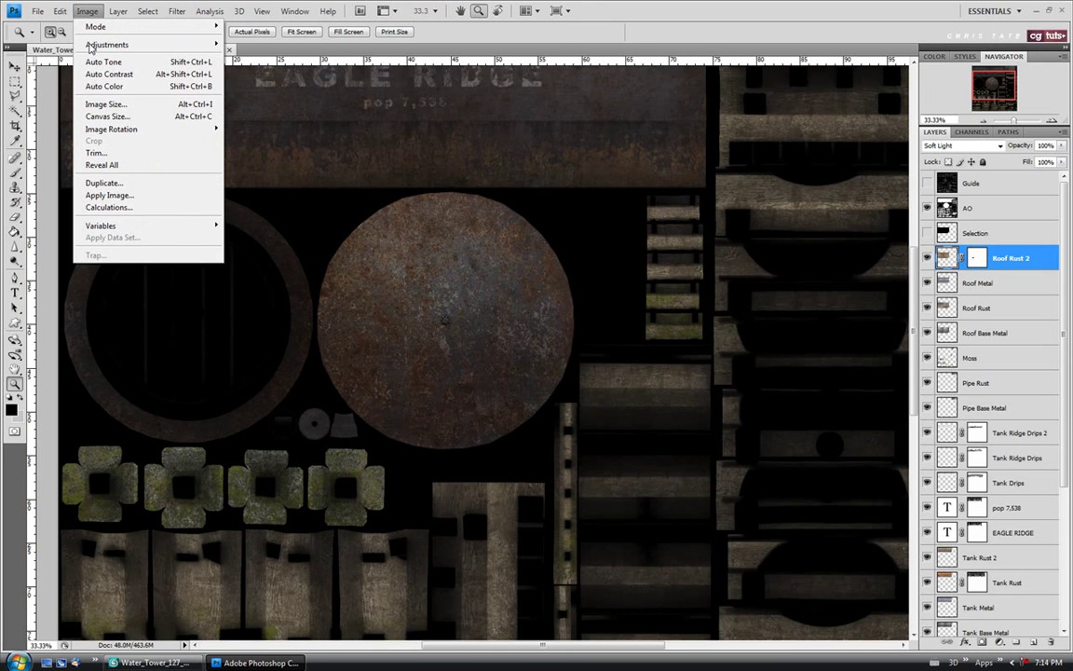
{"action": "mouse_move", "coordinate": [90, 47]}
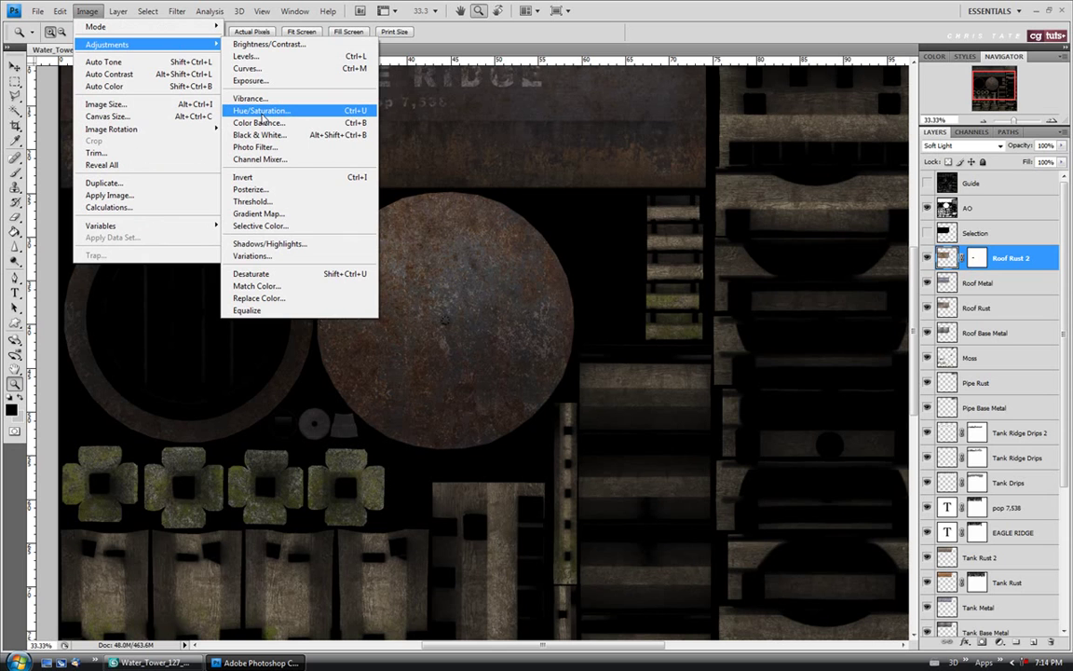
{"action": "left_click", "coordinate": [264, 112]}
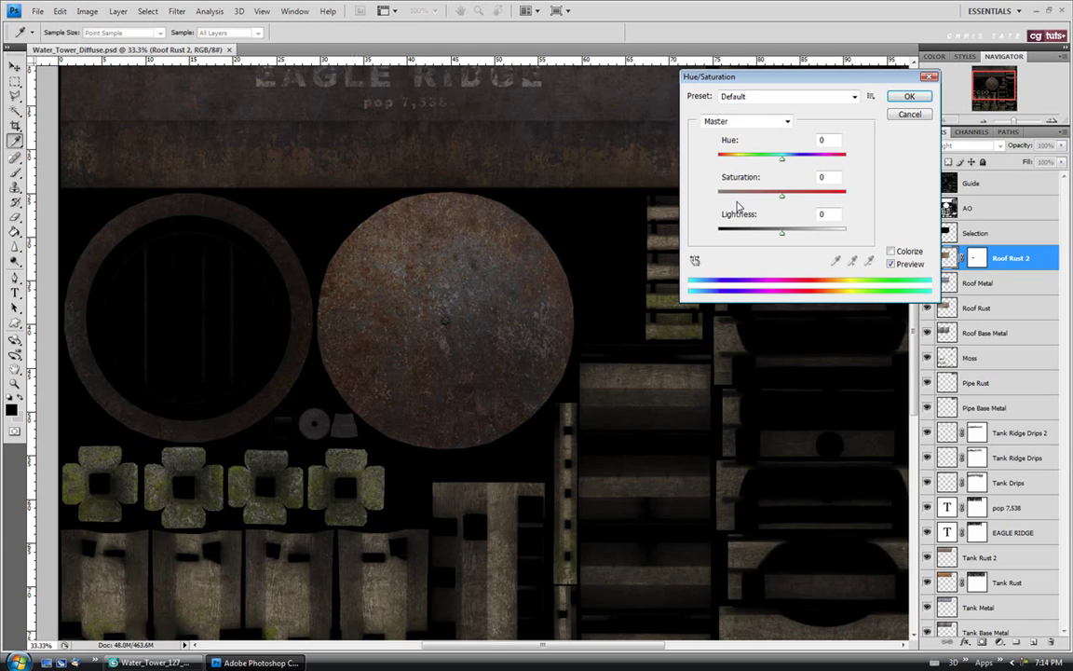
{"action": "left_click", "coordinate": [784, 202]}
{"action": "left_click_drag", "start_coordinate": [780, 201], "coordinate": [752, 201]}
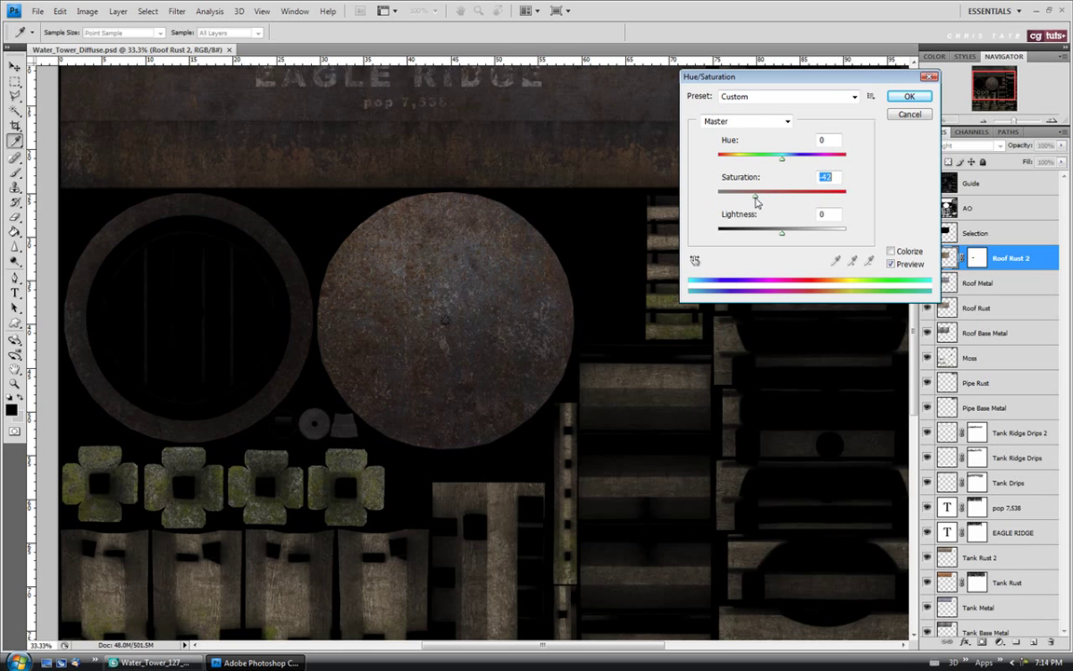
{"action": "left_click_drag", "start_coordinate": [756, 201], "coordinate": [760, 201]}
{"action": "left_click", "coordinate": [907, 96]}
{"action": "key", "text": "z"}
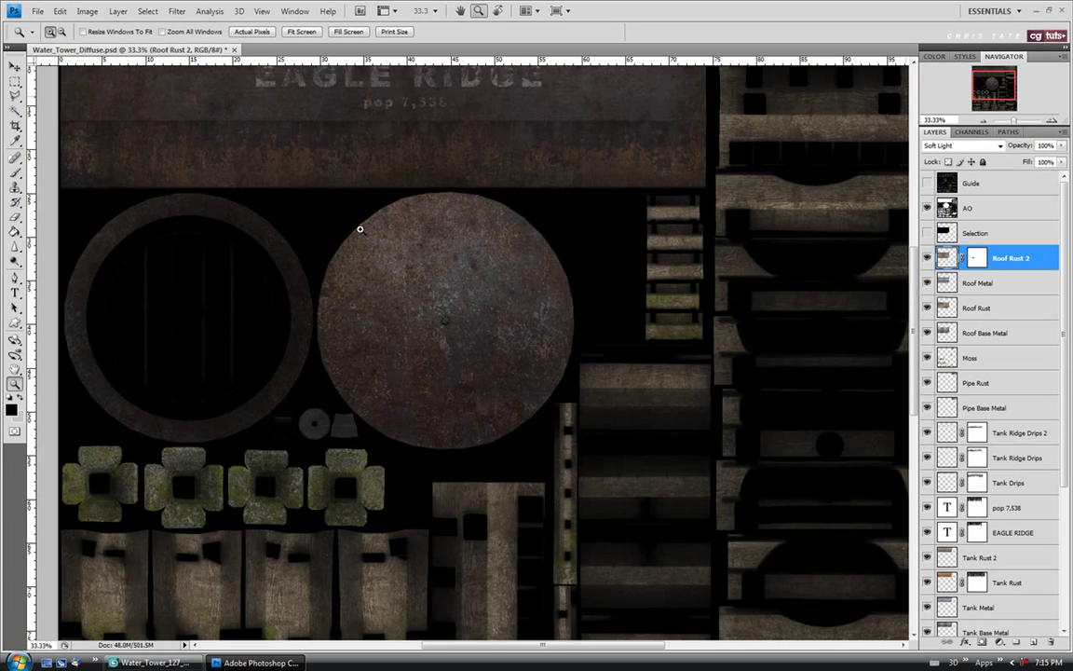
Save the desaturated diffuse map and return to 3ds Max to check the roof in ActiveShade
{"action": "left_click", "coordinate": [38, 11]}
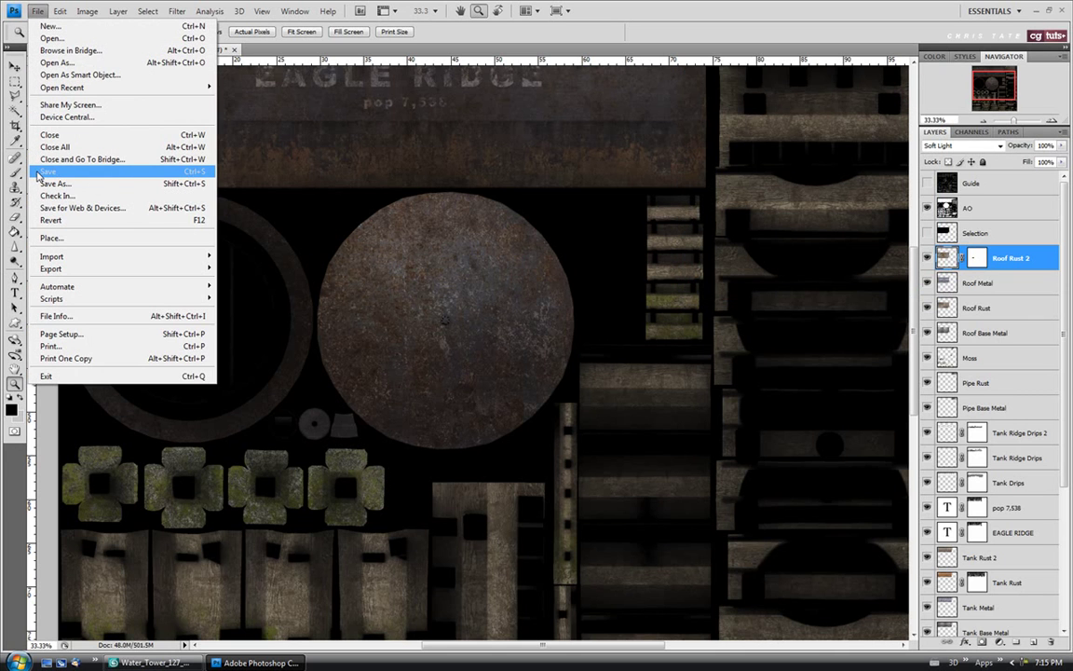
{"action": "left_click", "coordinate": [39, 173]}
{"action": "left_click", "coordinate": [175, 664]}
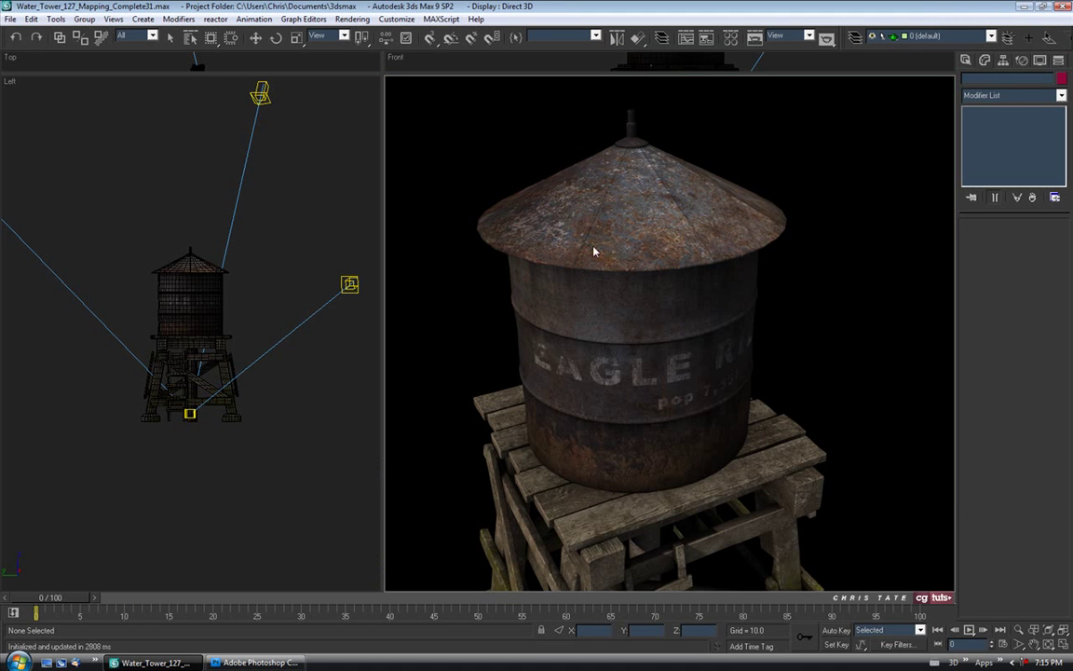
Frame the whole water tower in the Perspective view and render it with ActiveShade
{"action": "right_click", "coordinate": [391, 81]}
{"action": "left_click", "coordinate": [372, 64]}
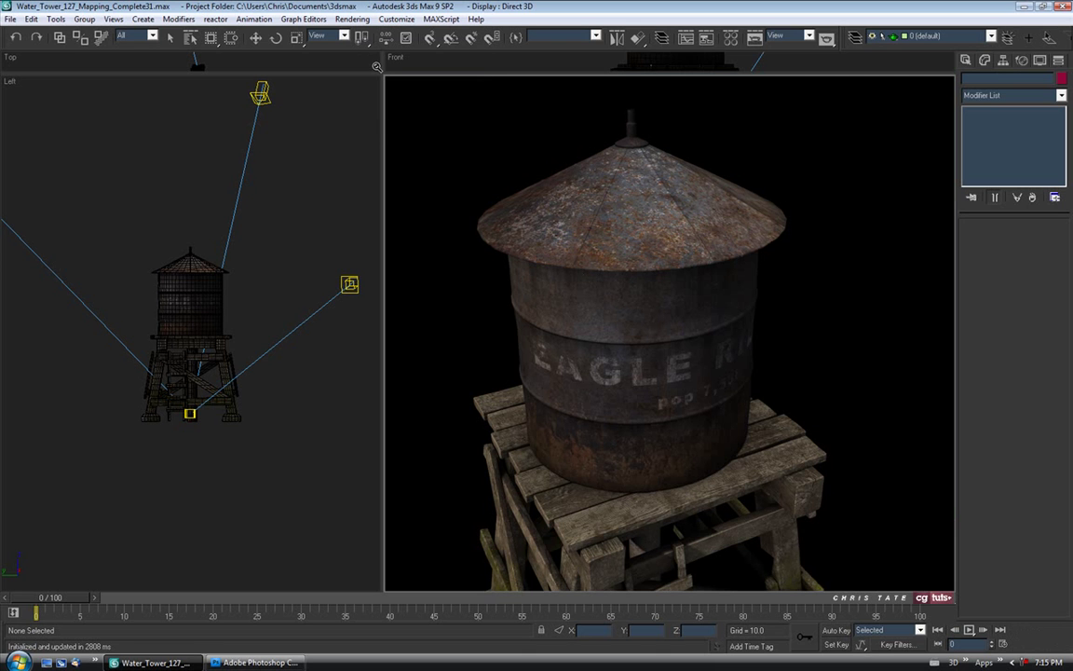
{"action": "scroll", "coordinate": [547, 225], "scroll_direction": "down", "scroll_amount": 6}
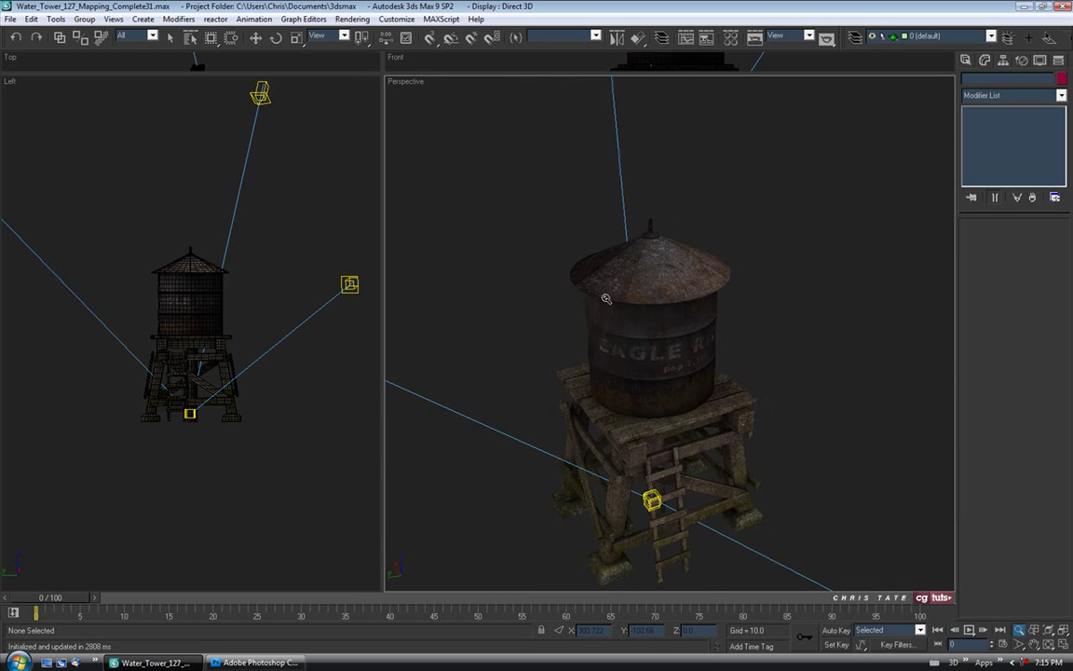
{"action": "scroll", "coordinate": [653, 319], "scroll_direction": "up", "scroll_amount": 3}
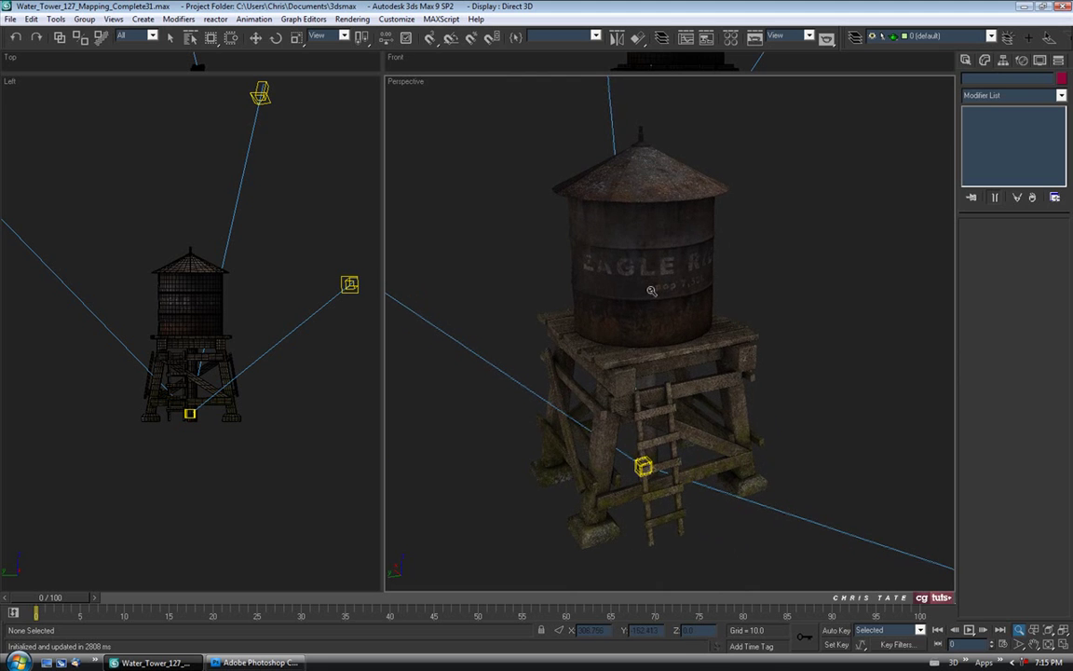
{"action": "right_click", "coordinate": [406, 81]}
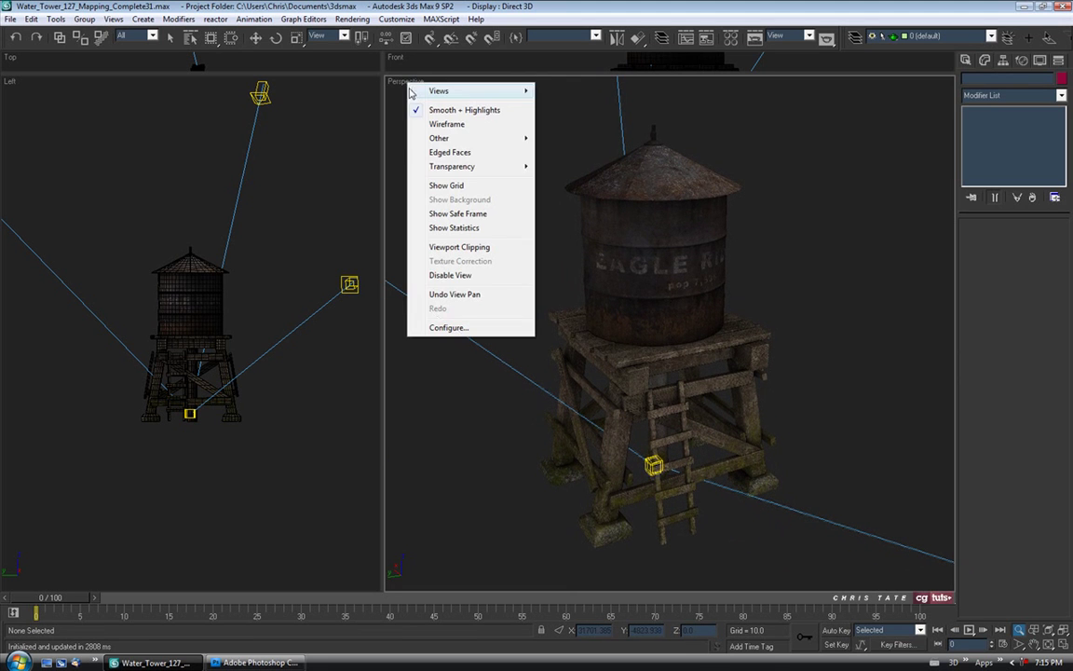
{"action": "mouse_move", "coordinate": [525, 92]}
{"action": "left_click", "coordinate": [545, 251]}
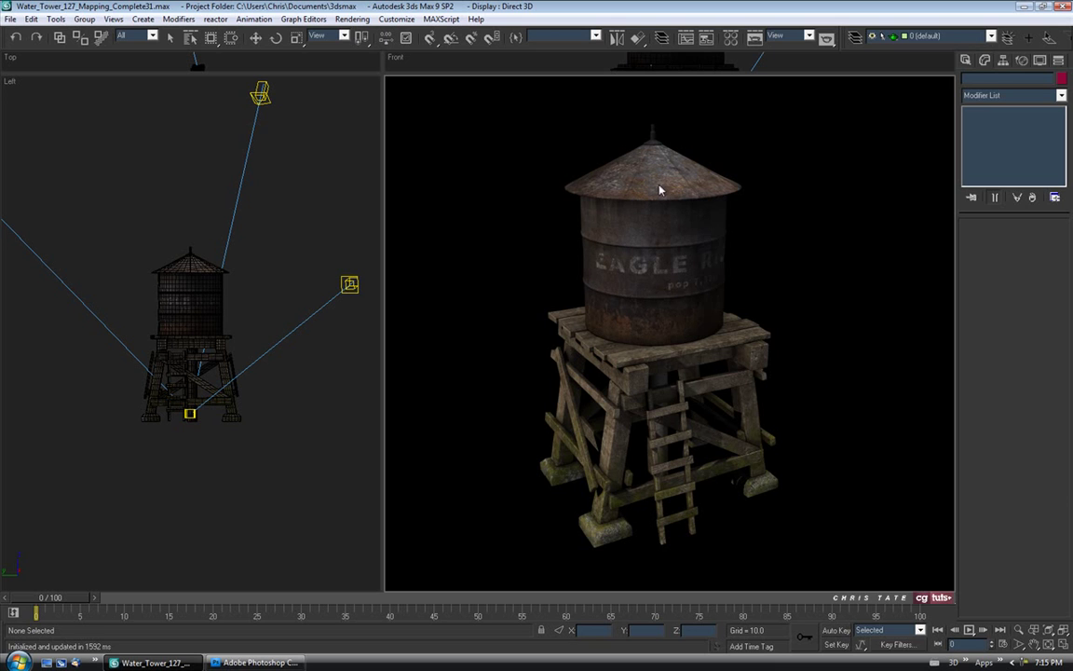
Frame the roof's peak and pipe up close in the Perspective view and render them with ActiveShade
{"action": "right_click", "coordinate": [391, 79]}
{"action": "left_click", "coordinate": [375, 62]}
{"action": "left_click_drag", "start_coordinate": [699, 202], "coordinate": [690, 239]}
{"action": "scroll", "coordinate": [659, 282], "scroll_direction": "up", "scroll_amount": 8}
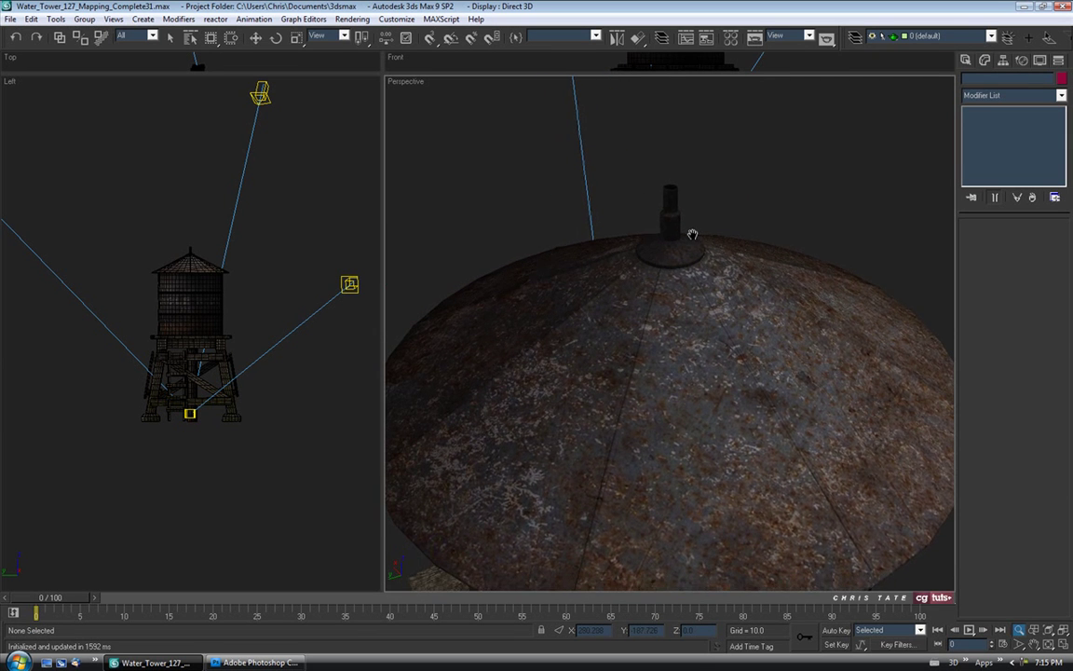
{"action": "left_click", "coordinate": [413, 82]}
{"action": "mouse_move", "coordinate": [466, 89]}
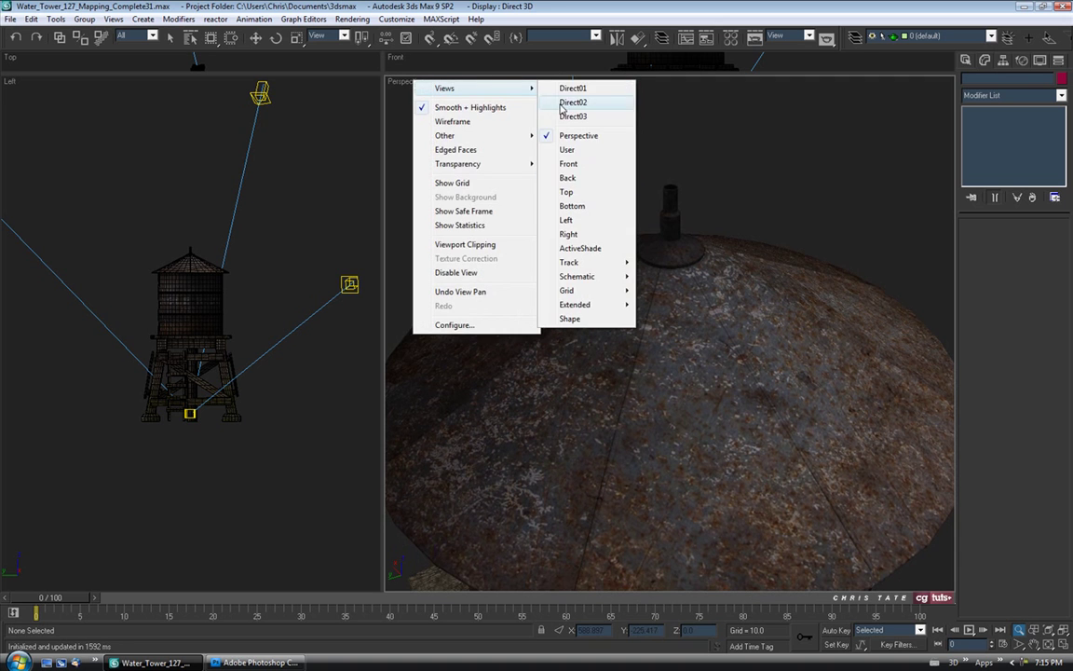
{"action": "left_click", "coordinate": [569, 246]}
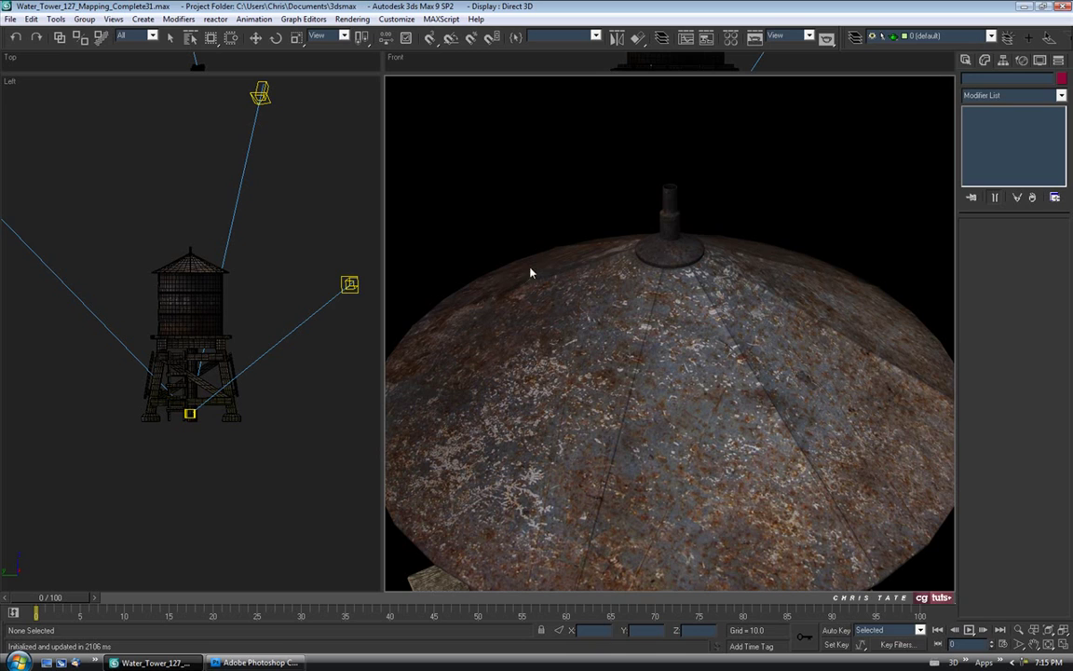
Switch to Photoshop and paint white on the Roof Rust 2 layer's mask around the hole of the small pipe-base disc
{"action": "left_click", "coordinate": [259, 663]}
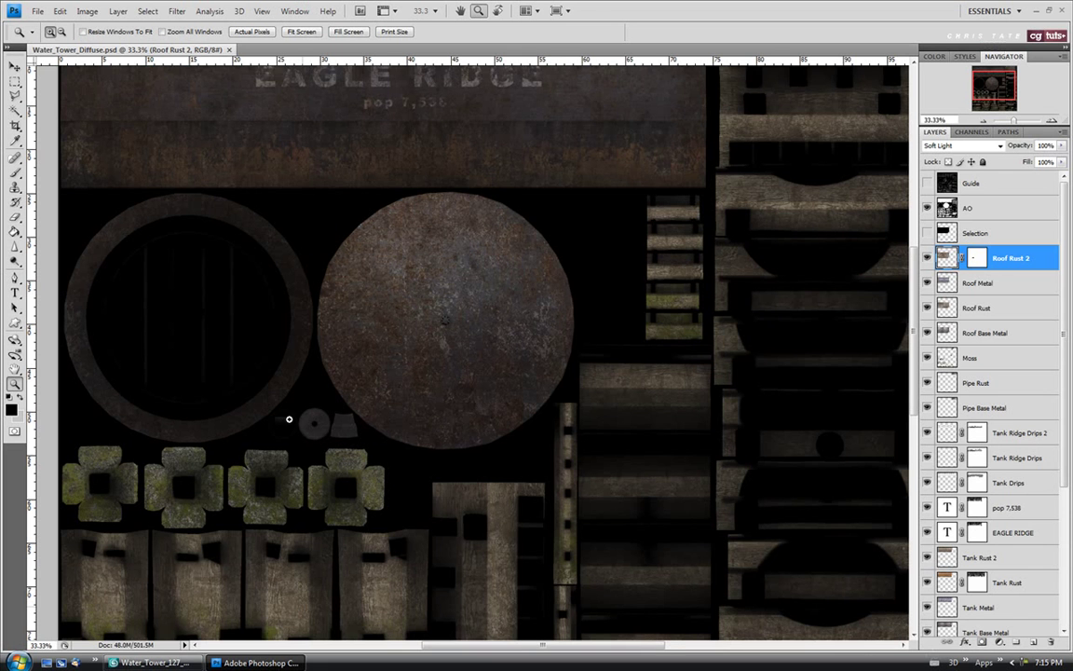
{"action": "left_click_drag", "start_coordinate": [302, 435], "coordinate": [309, 429]}
{"action": "left_click", "coordinate": [309, 428]}
{"action": "left_click", "coordinate": [977, 262]}
{"action": "left_click", "coordinate": [20, 397]}
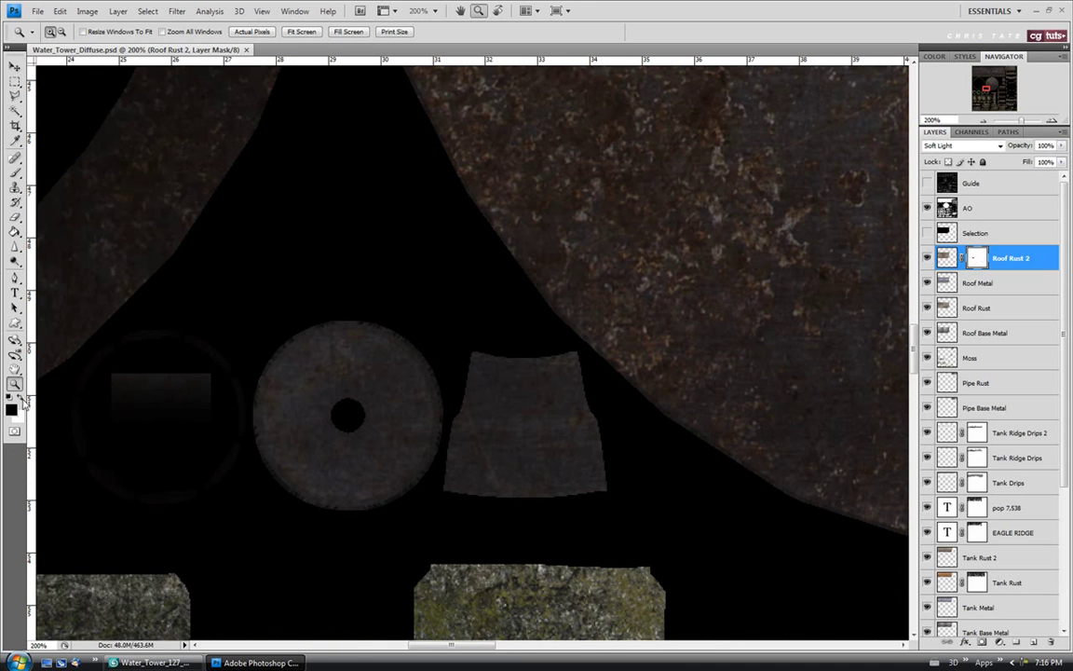
{"action": "left_click", "coordinate": [16, 174]}
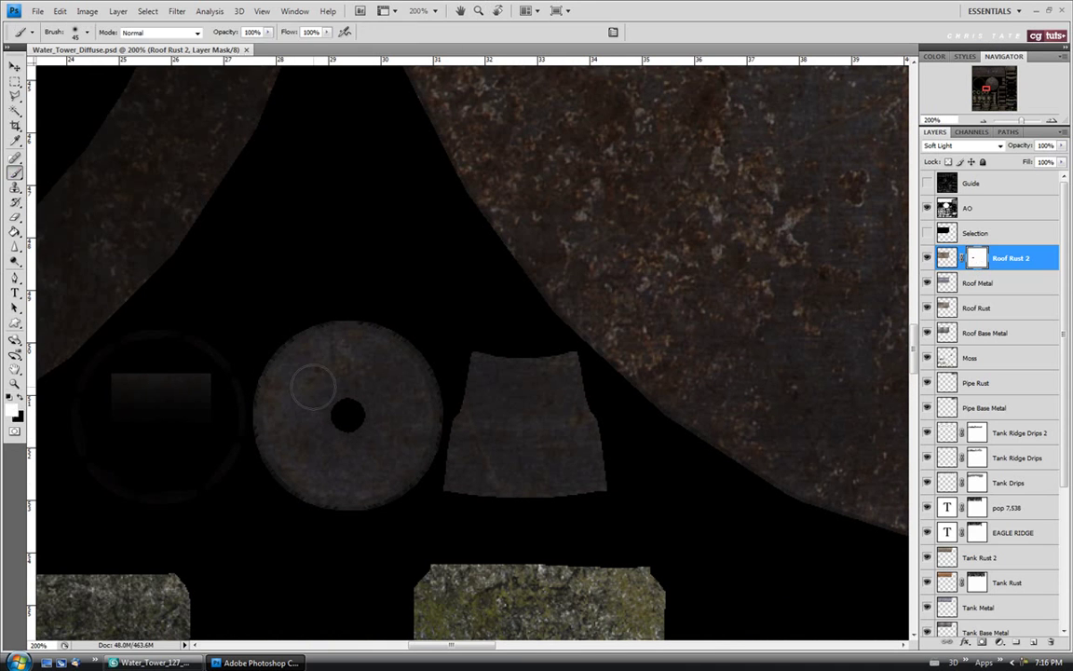
{"action": "mouse_move", "coordinate": [349, 416]}
{"action": "left_mouse_down"}
{"action": "mouse_move", "coordinate": [340, 411]}
{"action": "mouse_move", "coordinate": [349, 404]}
{"action": "mouse_move", "coordinate": [310, 389]}
{"action": "mouse_move", "coordinate": [312, 373]}
{"action": "mouse_move", "coordinate": [341, 433]}
{"action": "left_mouse_up"}
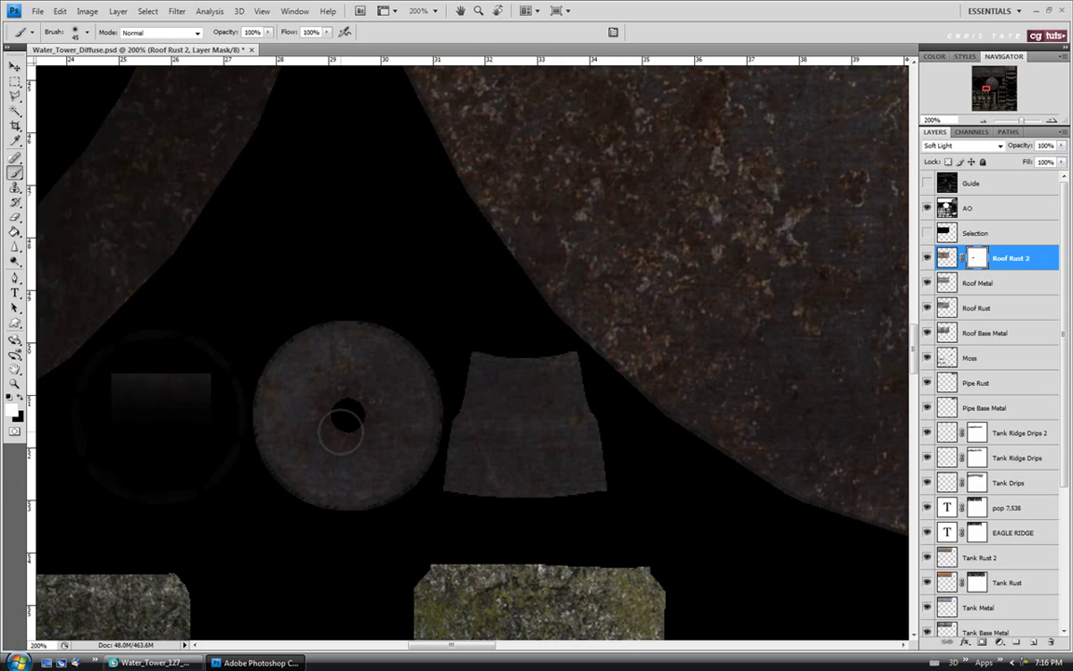
Set the brush diameter to 9 px and paint white on the Roof Rust 2 mask along the tapered pipe piece's edges
{"action": "left_click", "coordinate": [82, 31]}
{"action": "left_click_drag", "start_coordinate": [49, 64], "coordinate": [26, 68]}
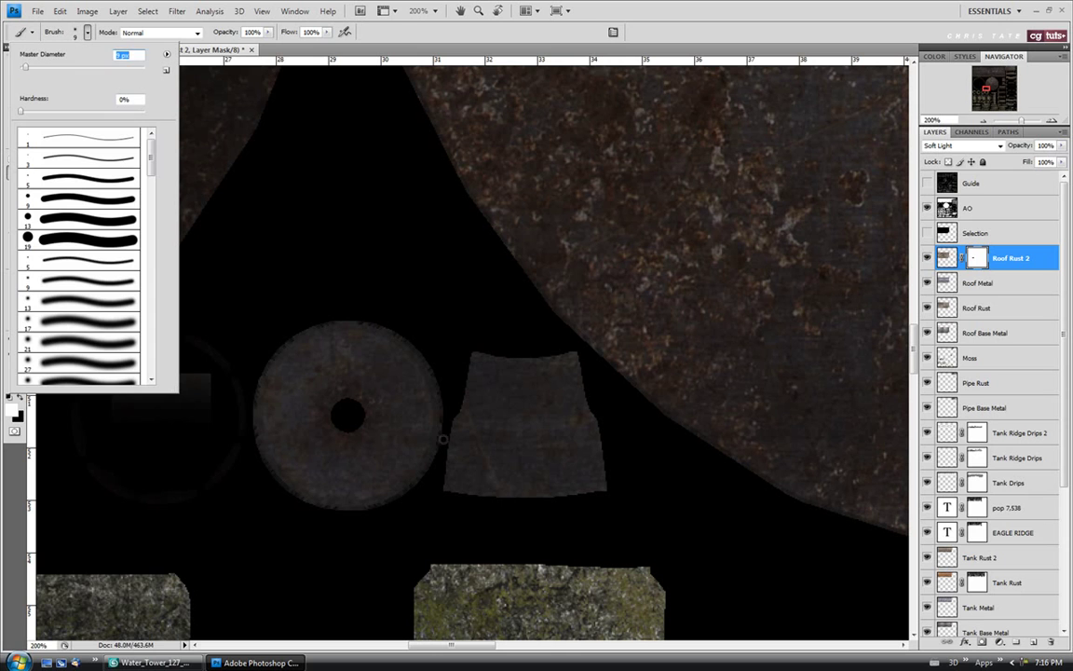
{"action": "left_click", "coordinate": [444, 489]}
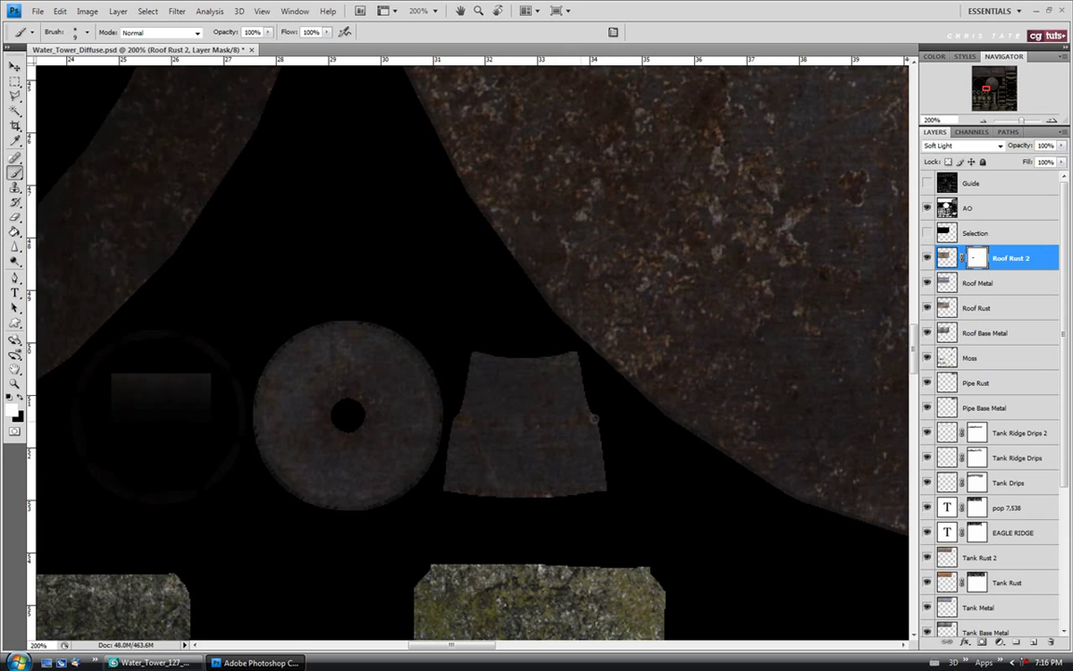
Save the diffuse map and switch to 3ds Max to check the pipe's rust in ActiveShade
{"action": "left_click", "coordinate": [38, 11]}
{"action": "left_click", "coordinate": [42, 172]}
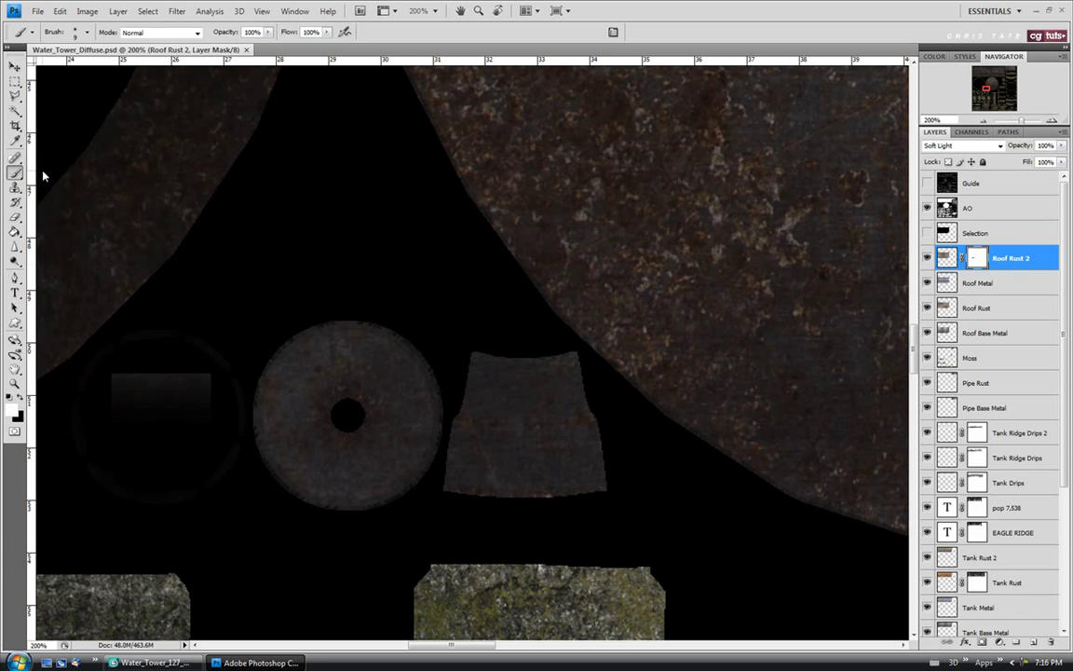
{"action": "left_click", "coordinate": [149, 662]}
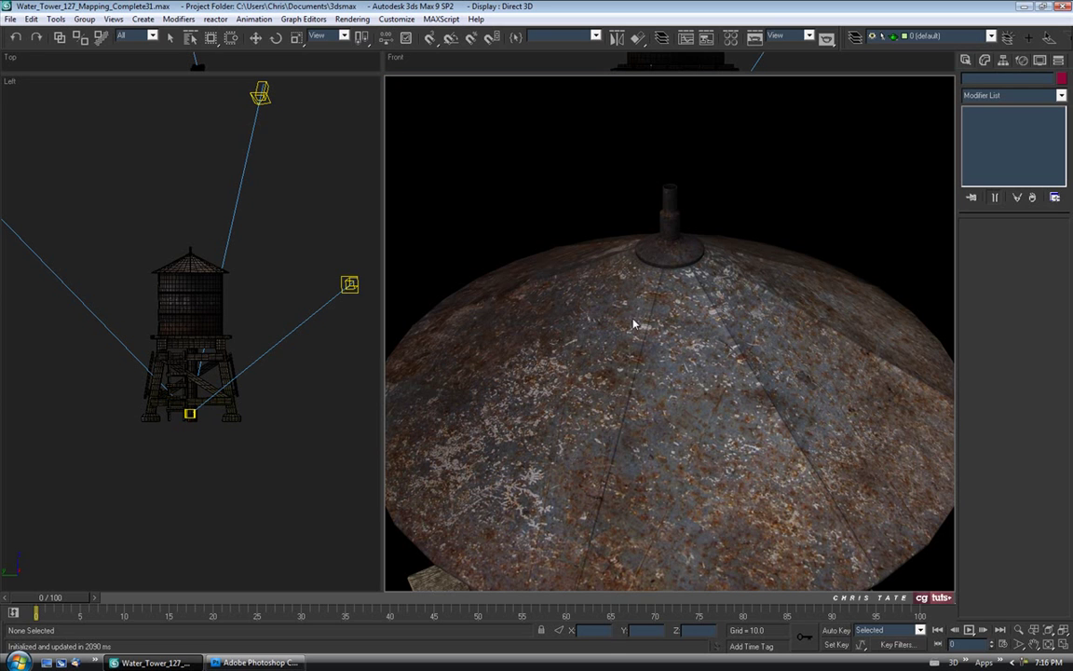
Return the ActiveShade viewport to the Perspective view and frame the tank with its wooden platform
{"action": "right_click", "coordinate": [356, 84]}
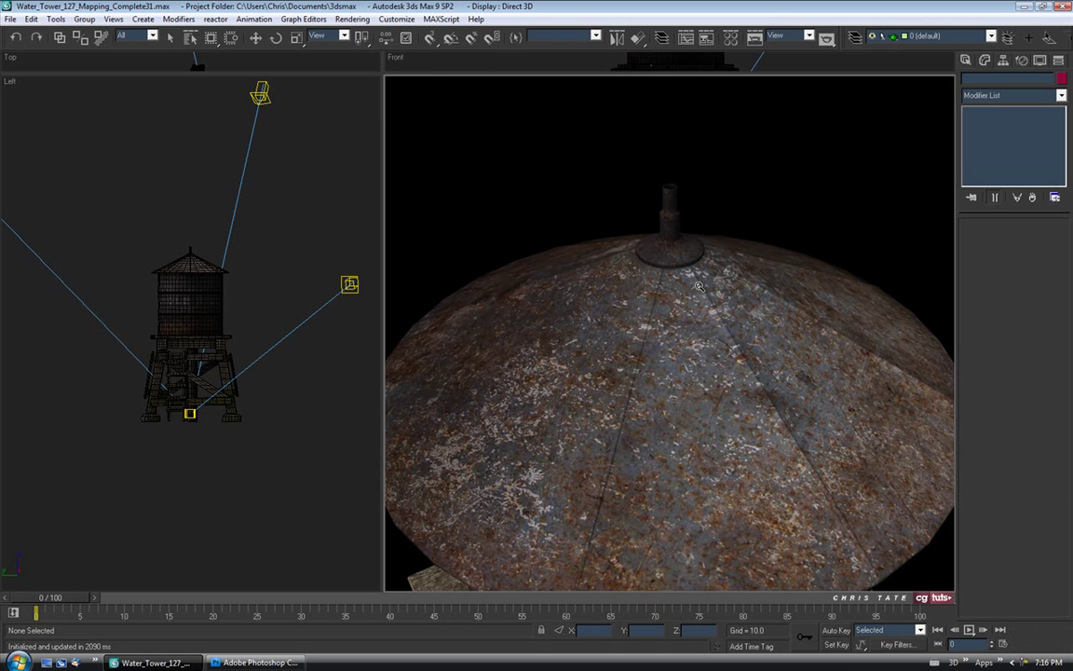
{"action": "key", "text": "p"}
{"action": "left_click_drag", "start_coordinate": [596, 256], "coordinate": [696, 350]}
{"action": "scroll", "coordinate": [687, 351], "scroll_direction": "down", "scroll_amount": 2}
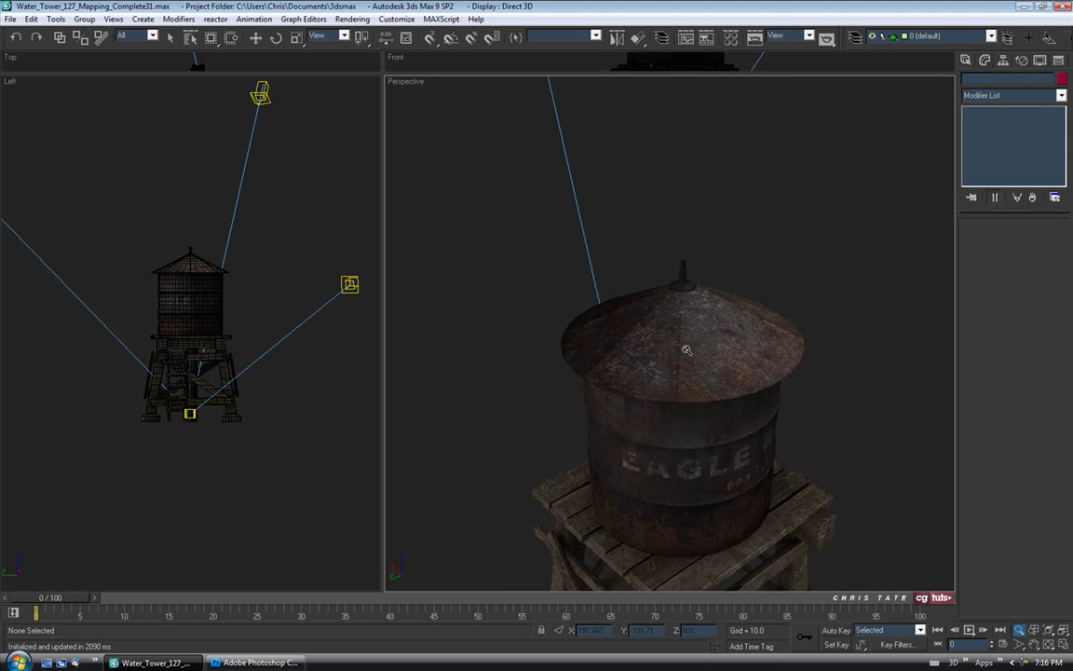
{"action": "scroll", "coordinate": [687, 351], "scroll_direction": "down", "scroll_amount": 4}
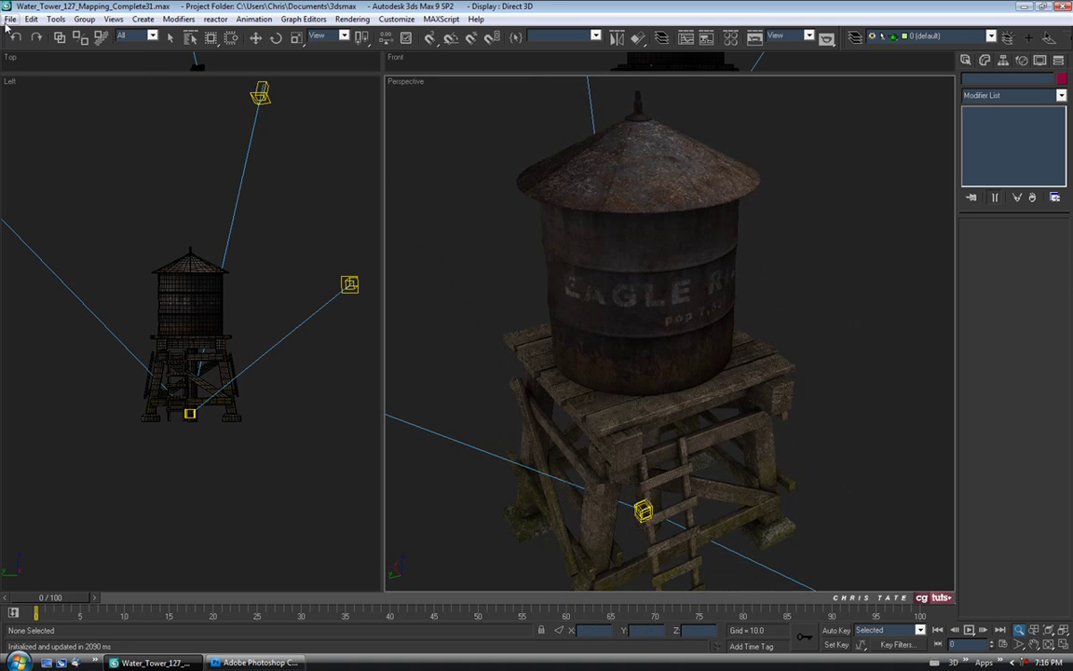
Open Save As for the 3ds Max scene in the Water_Tower folder
{"action": "left_click", "coordinate": [9, 19]}
{"action": "left_click", "coordinate": [29, 109]}
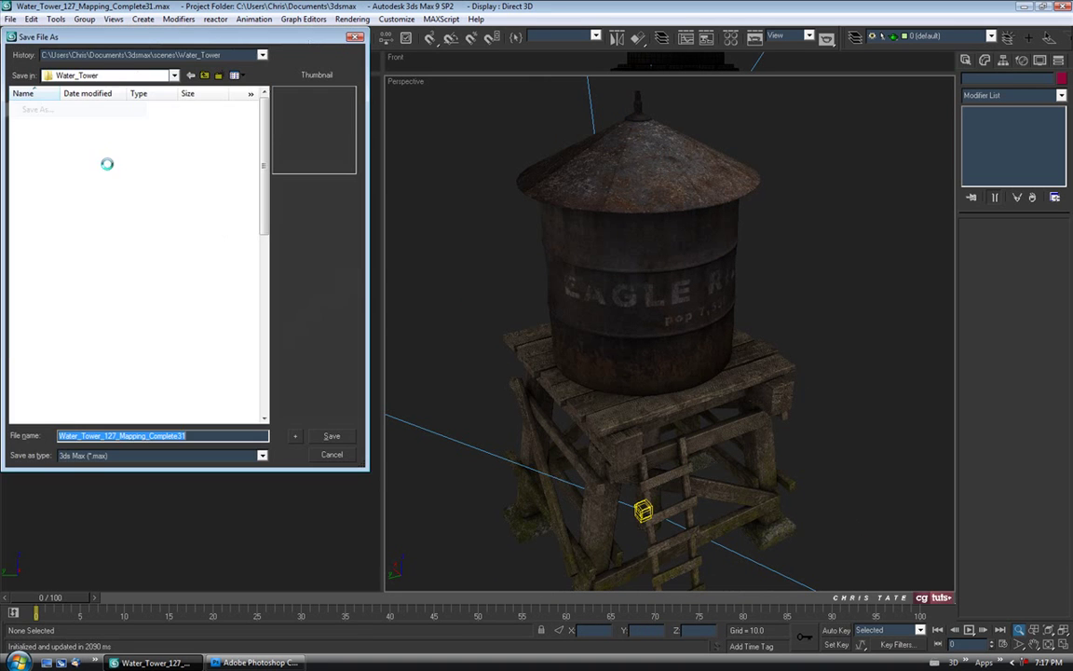
{"action": "left_click", "coordinate": [270, 392]}
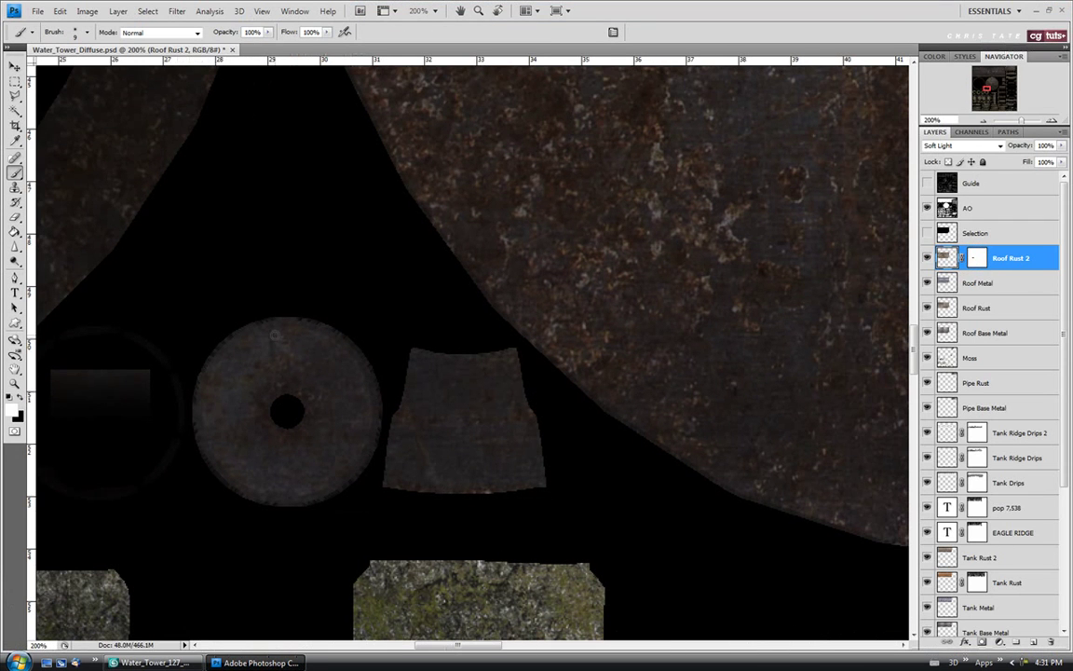
In Photoshop, frame the circular roof piece of the diffuse map and show the Guide layer's wireframe over it
{"action": "key", "text": "z"}
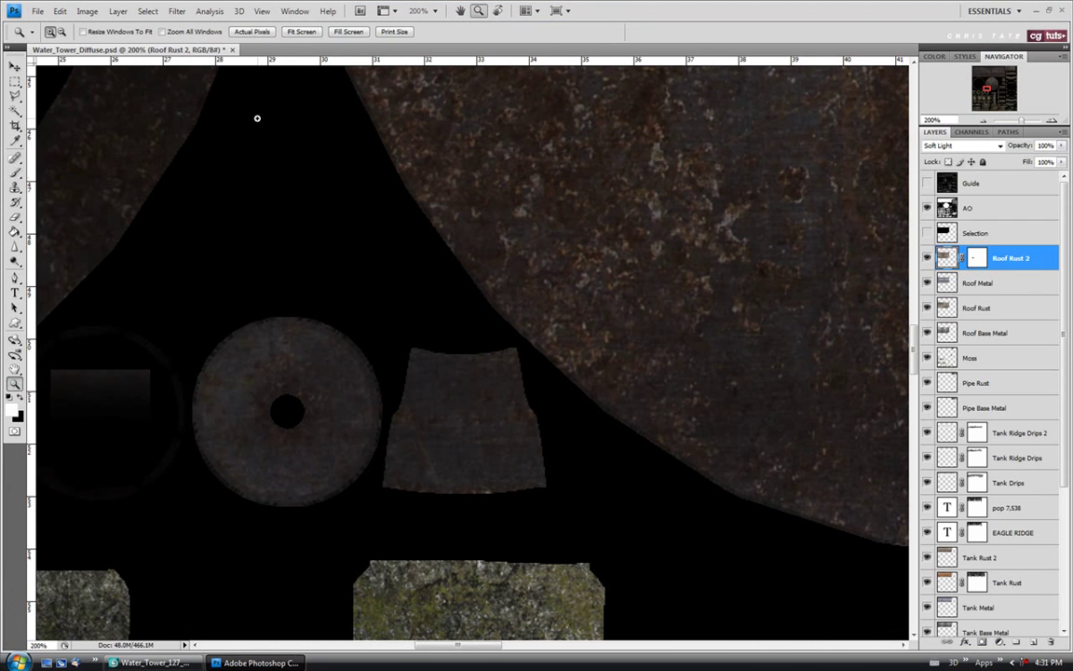
{"action": "left_click", "coordinate": [298, 32]}
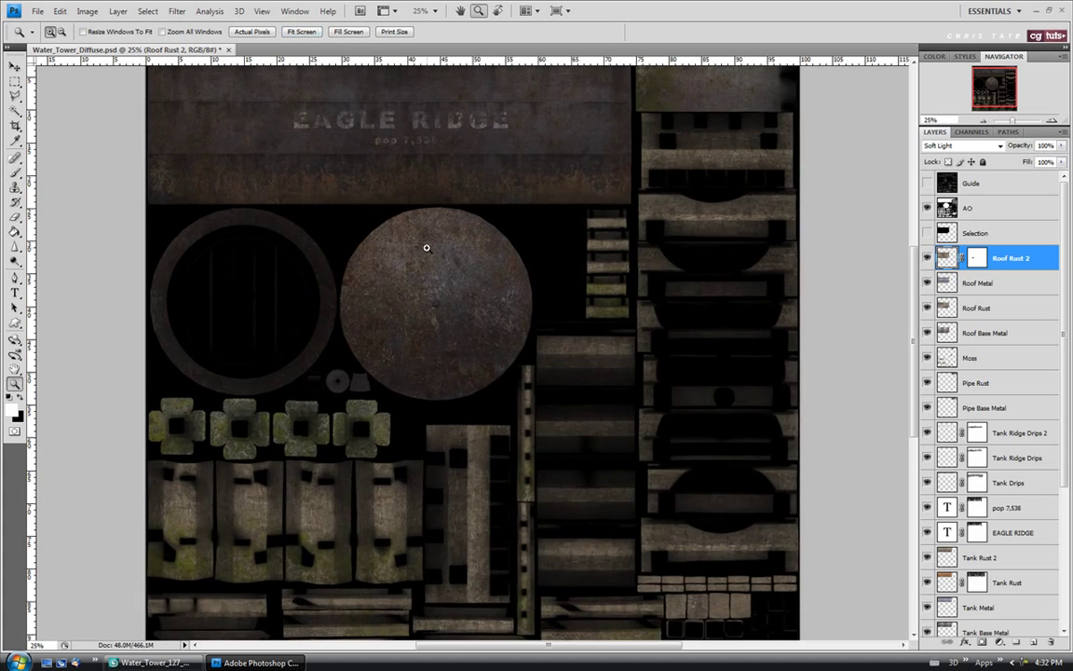
{"action": "left_click", "coordinate": [427, 247]}
{"action": "left_click", "coordinate": [459, 294]}
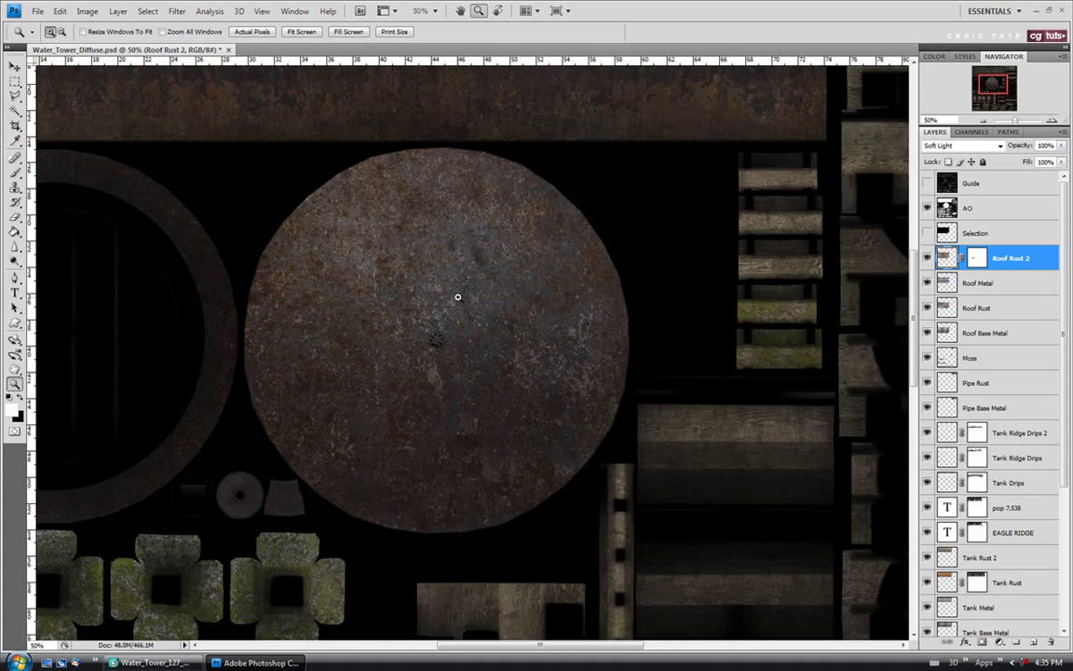
{"action": "left_click", "coordinate": [458, 296]}
{"action": "left_click", "coordinate": [927, 182]}
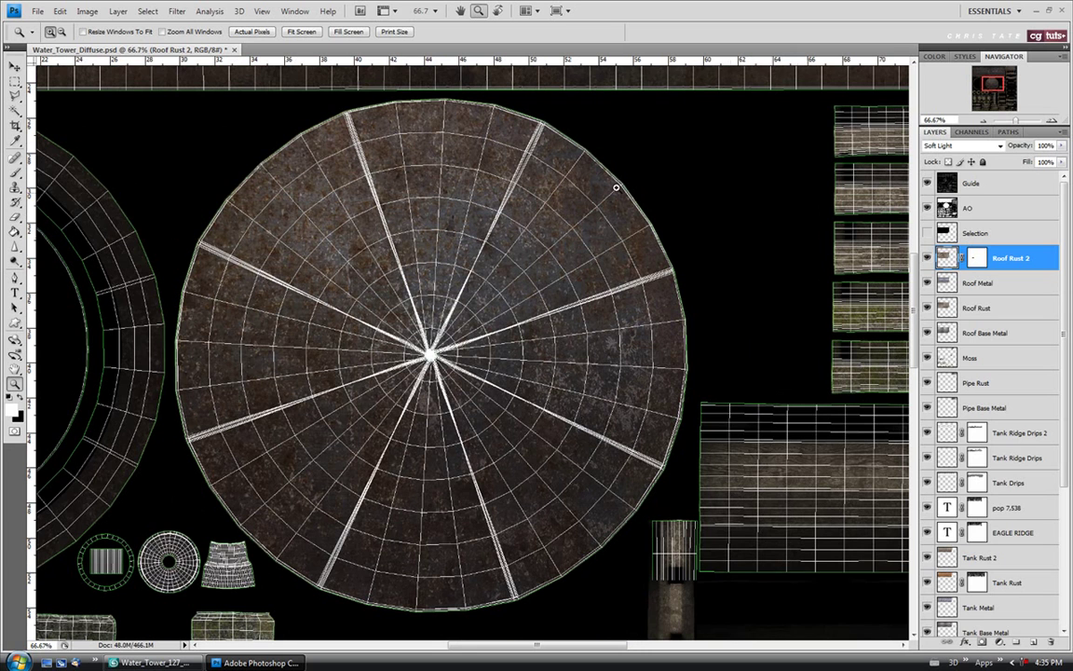
Paint irregular black patches with a 30 px textured brush on the Roof Rust 2 mask across the roof's upper and right-hand panels
{"action": "left_click", "coordinate": [980, 263]}
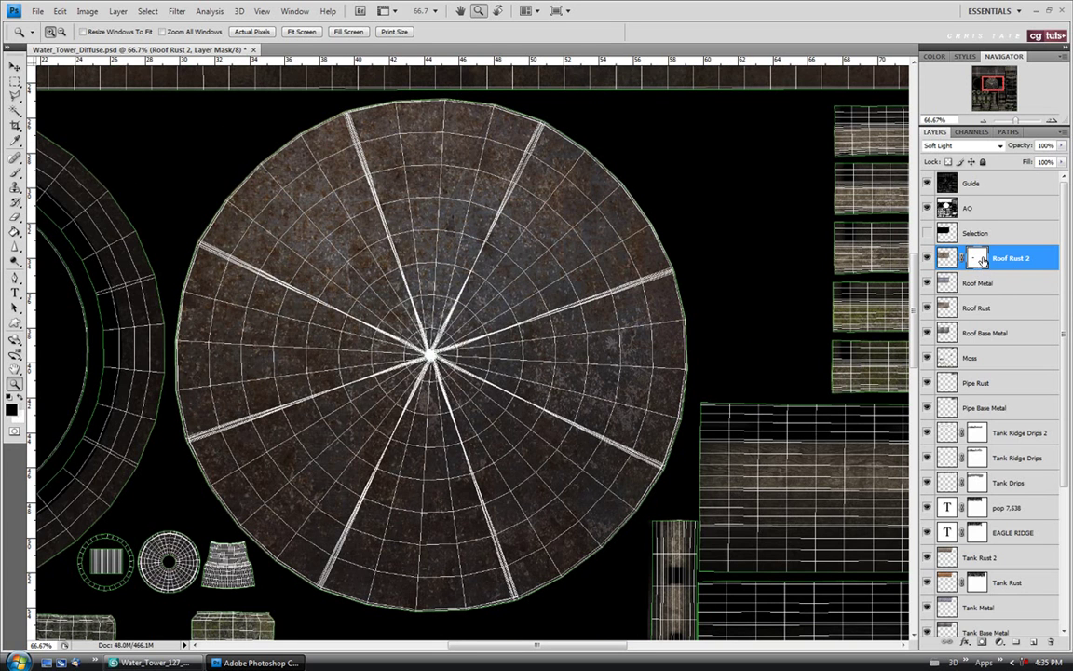
{"action": "left_click", "coordinate": [17, 174]}
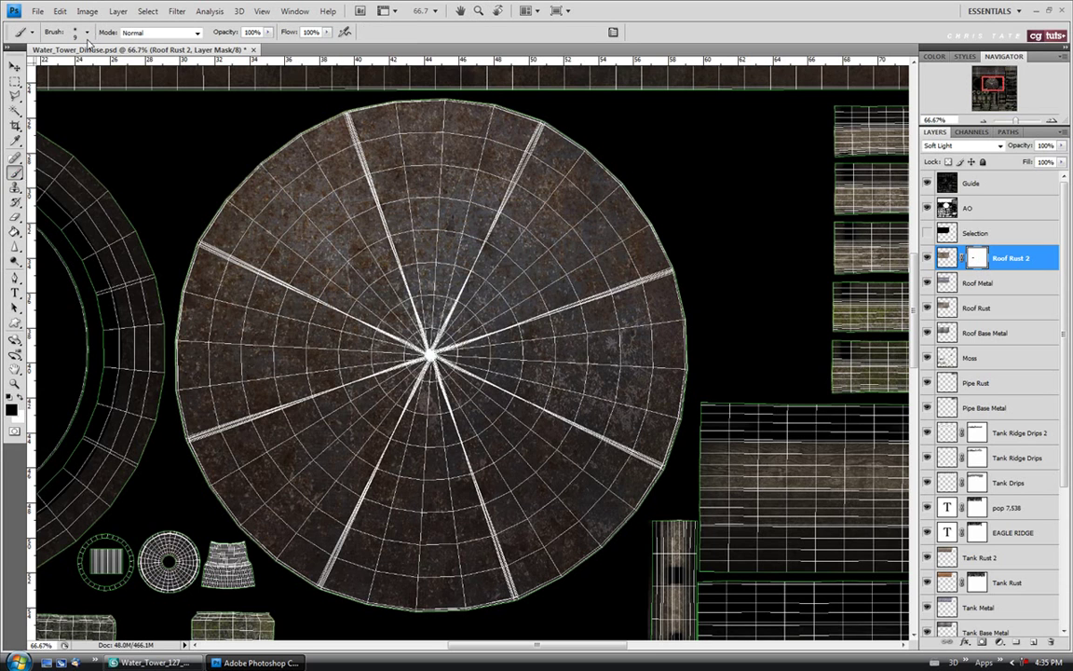
{"action": "left_click", "coordinate": [86, 31]}
{"action": "left_click_drag", "start_coordinate": [152, 147], "coordinate": [146, 304]}
{"action": "left_click", "coordinate": [76, 244]}
{"action": "left_click", "coordinate": [461, 44]}
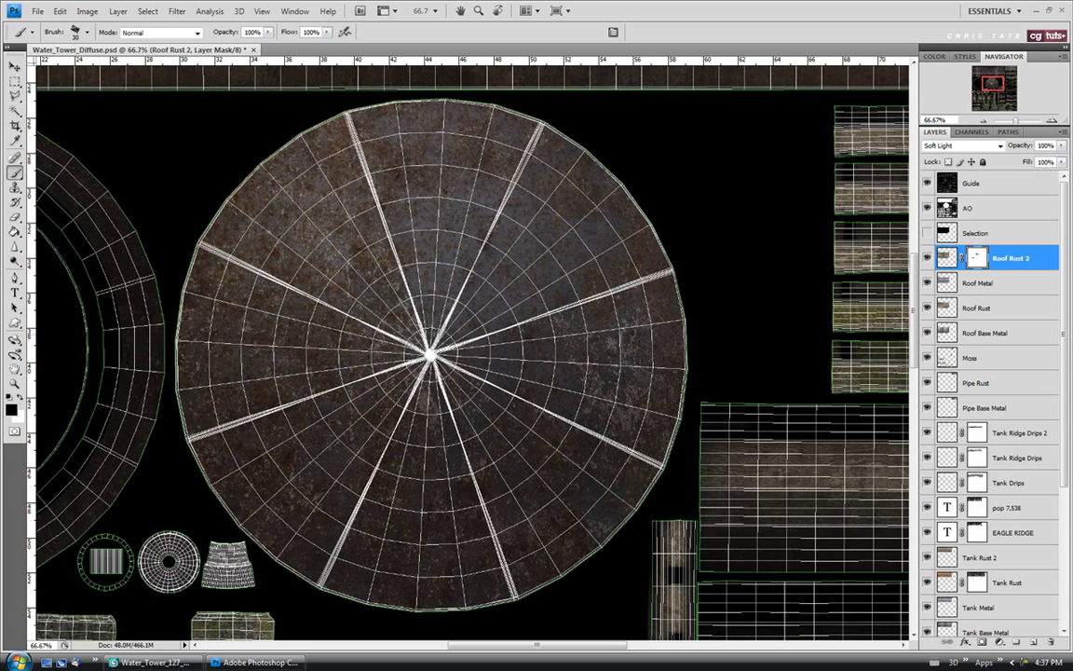
{"action": "mouse_move", "coordinate": [546, 312]}
{"action": "left_mouse_down"}
{"action": "mouse_move", "coordinate": [588, 274]}
{"action": "mouse_move", "coordinate": [556, 323]}
{"action": "mouse_move", "coordinate": [584, 337]}
{"action": "mouse_move", "coordinate": [575, 342]}
{"action": "mouse_move", "coordinate": [582, 381]}
{"action": "mouse_move", "coordinate": [598, 392]}
{"action": "mouse_move", "coordinate": [566, 378]}
{"action": "mouse_move", "coordinate": [550, 386]}
{"action": "mouse_move", "coordinate": [541, 366]}
{"action": "mouse_move", "coordinate": [556, 357]}
{"action": "mouse_move", "coordinate": [539, 338]}
{"action": "mouse_move", "coordinate": [580, 394]}
{"action": "mouse_move", "coordinate": [594, 366]}
{"action": "left_mouse_up"}
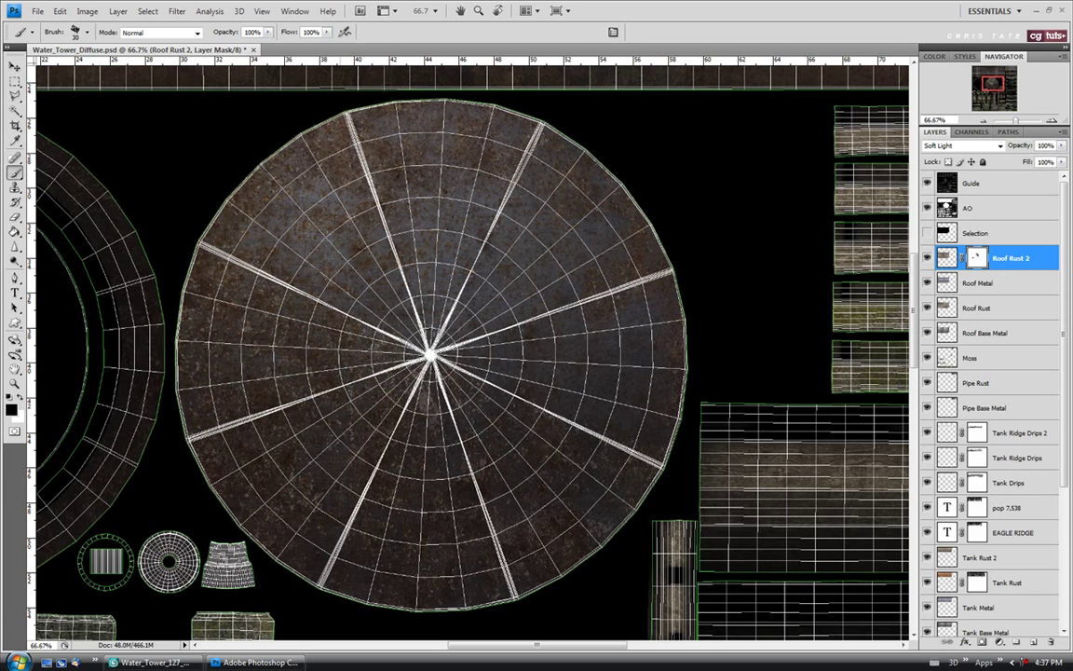
{"action": "left_click_drag", "start_coordinate": [322, 223], "coordinate": [348, 216]}
Hide the Guide layer and display the Roof Rust 2 mask as a colour overlay to review the painted areas
{"action": "left_click", "coordinate": [926, 185]}
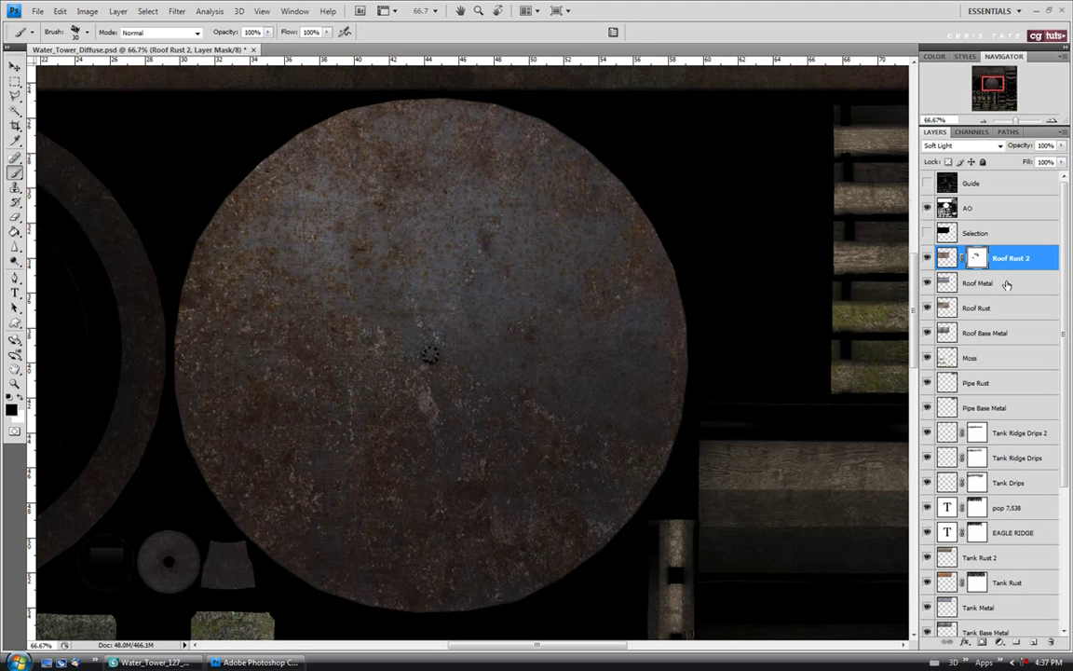
{"action": "left_click", "coordinate": [971, 131]}
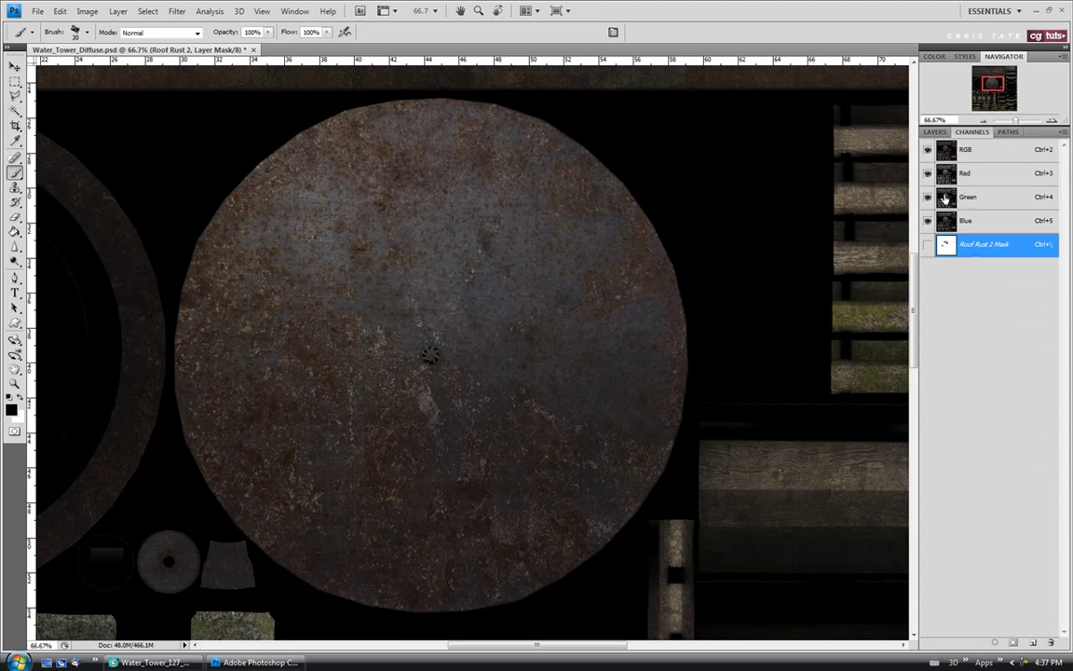
{"action": "left_click", "coordinate": [929, 244]}
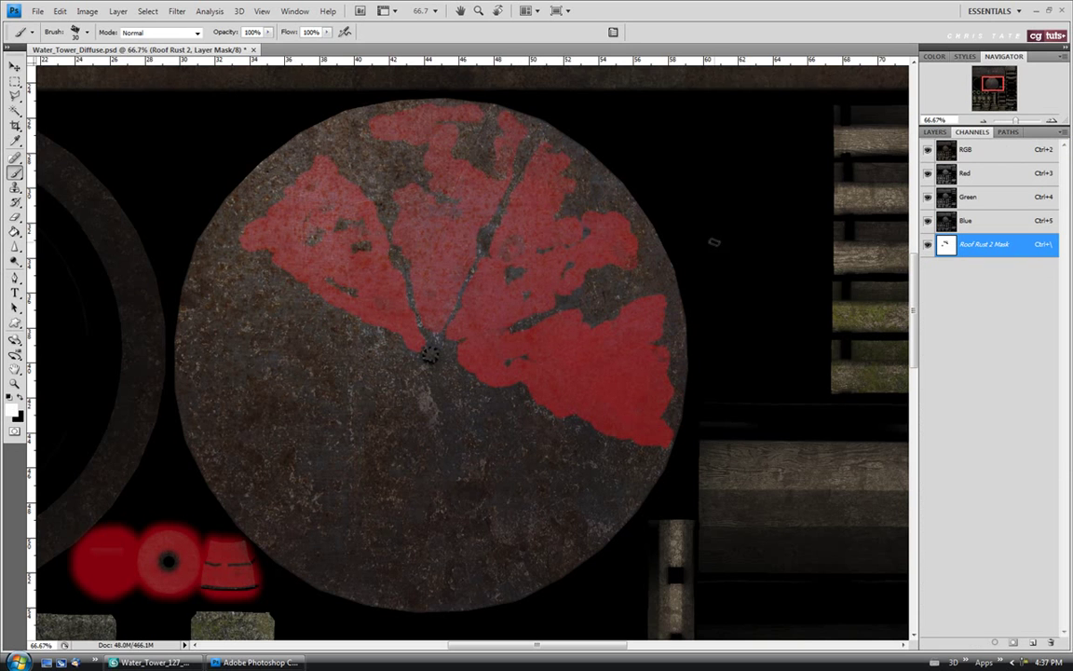
{"action": "left_click", "coordinate": [934, 131]}
{"action": "key", "text": "ctrl+2"}
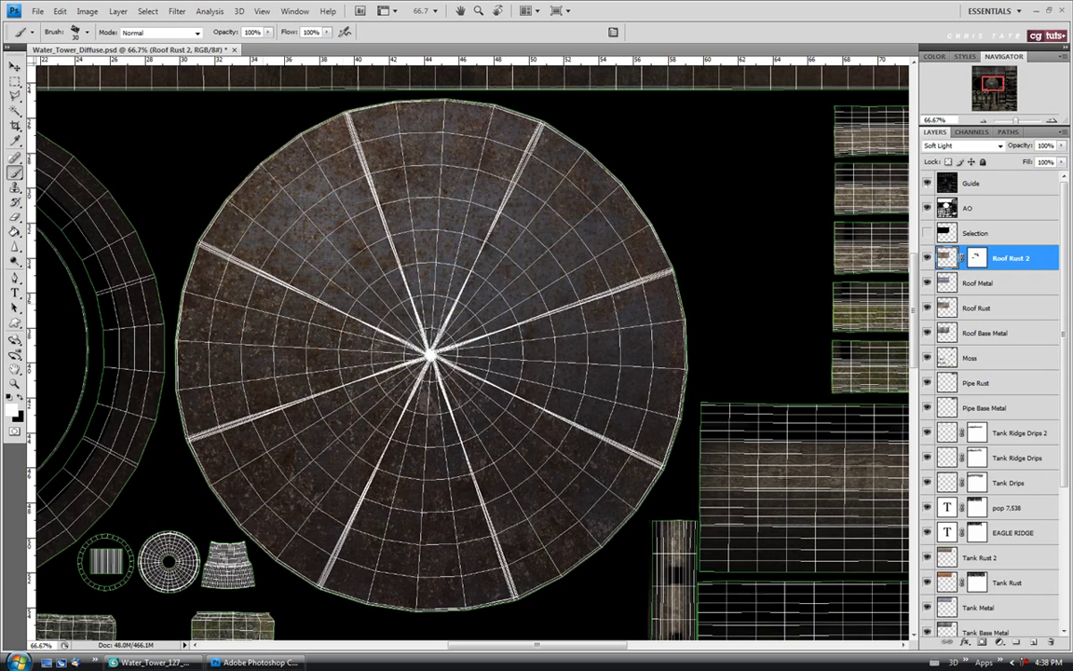
Paint irregular black patches on the Roof Rust 2 mask across the roof's left-hand panels, undoing the last unwanted stroke
{"action": "left_click", "coordinate": [979, 259]}
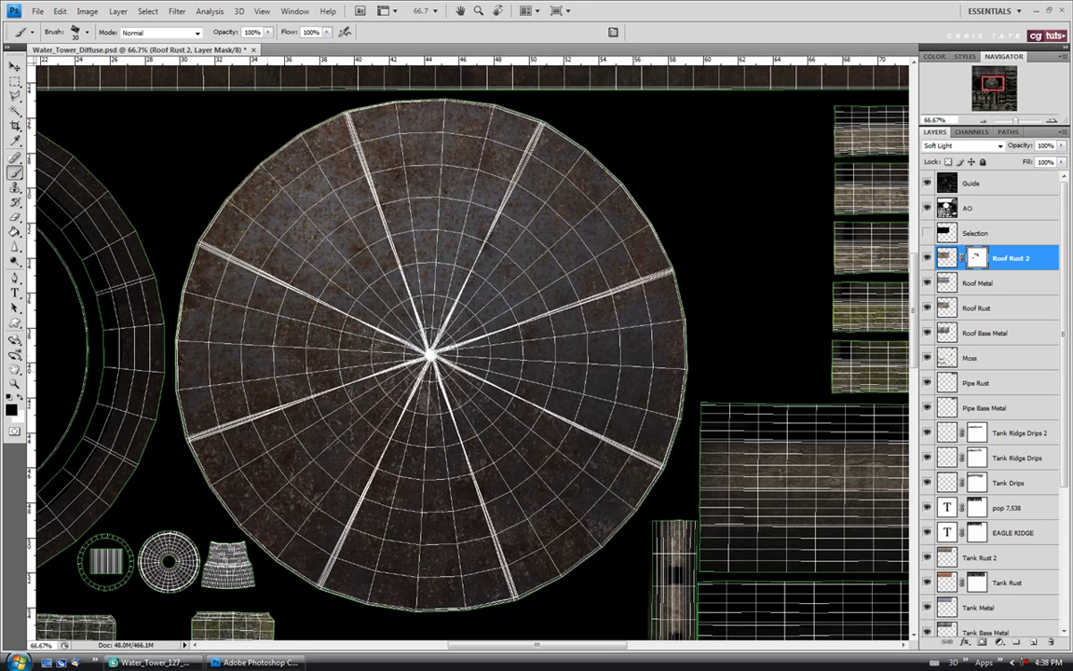
{"action": "mouse_move", "coordinate": [240, 301]}
{"action": "left_mouse_down"}
{"action": "mouse_move", "coordinate": [233, 318]}
{"action": "mouse_move", "coordinate": [202, 330]}
{"action": "mouse_move", "coordinate": [213, 336]}
{"action": "left_mouse_up"}
{"action": "left_click", "coordinate": [267, 292]}
{"action": "left_click", "coordinate": [242, 343]}
{"action": "mouse_move", "coordinate": [270, 485]}
{"action": "left_mouse_down"}
{"action": "mouse_move", "coordinate": [259, 472]}
{"action": "mouse_move", "coordinate": [262, 484]}
{"action": "left_mouse_up"}
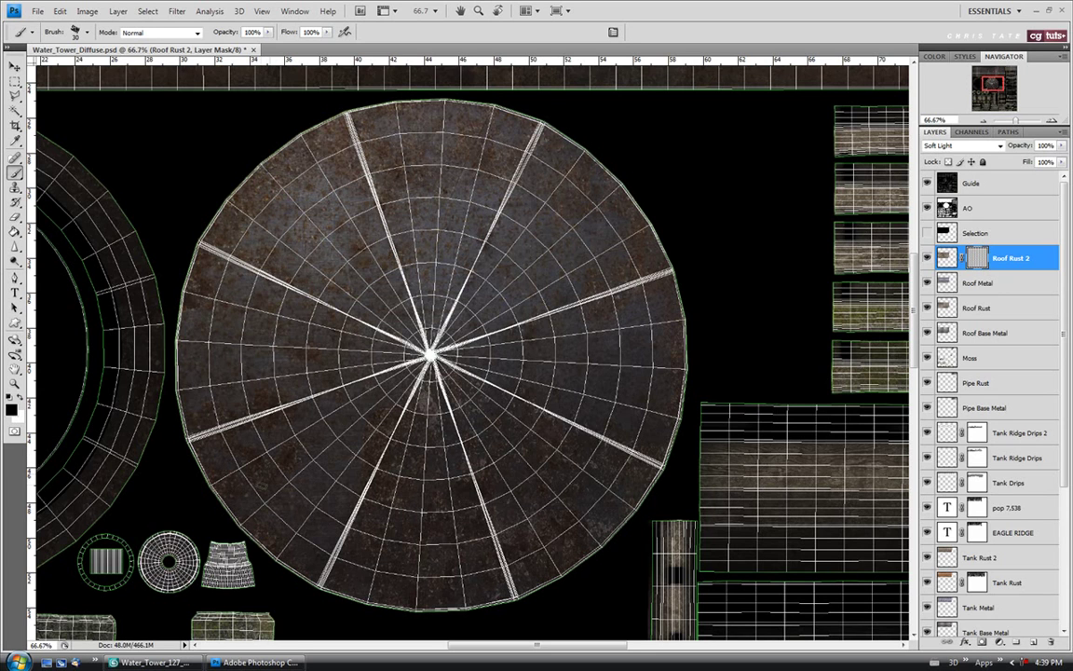
{"action": "key", "text": "ctrl+z"}
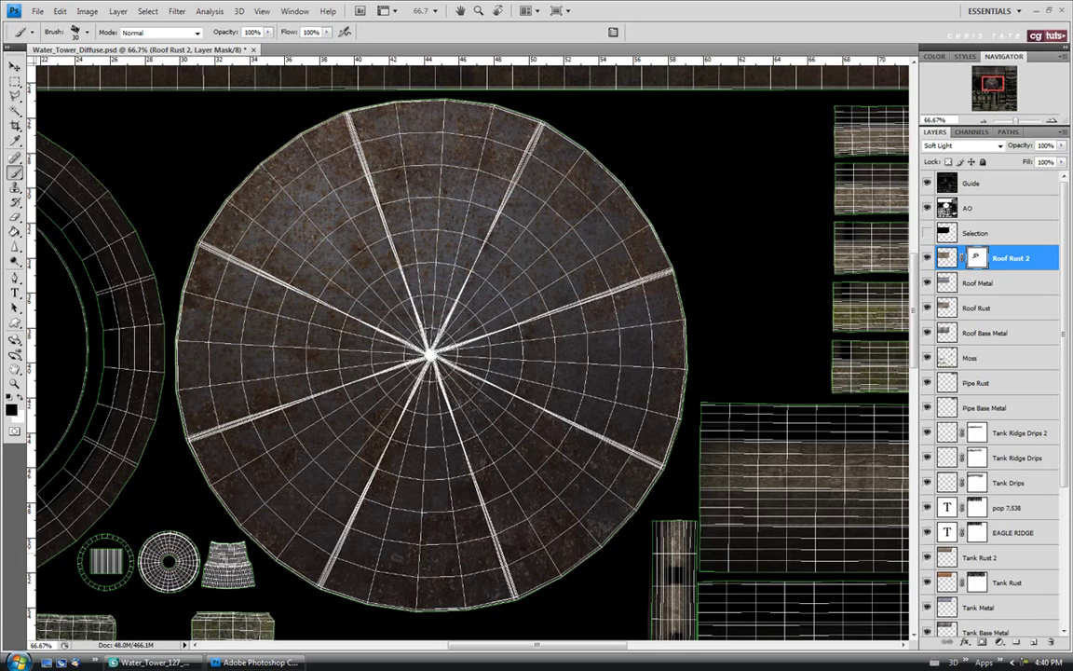
Continue the black patches on the Roof Rust 2 mask over the roof's lower and lower-right panels, and hide the Guide layer
{"action": "left_click_drag", "start_coordinate": [436, 556], "coordinate": [470, 545]}
{"action": "left_click", "coordinate": [411, 512]}
{"action": "left_click", "coordinate": [977, 258]}
{"action": "mouse_move", "coordinate": [536, 460]}
{"action": "left_mouse_down"}
{"action": "mouse_move", "coordinate": [539, 477]}
{"action": "mouse_move", "coordinate": [547, 449]}
{"action": "left_mouse_up"}
{"action": "left_click", "coordinate": [927, 182]}
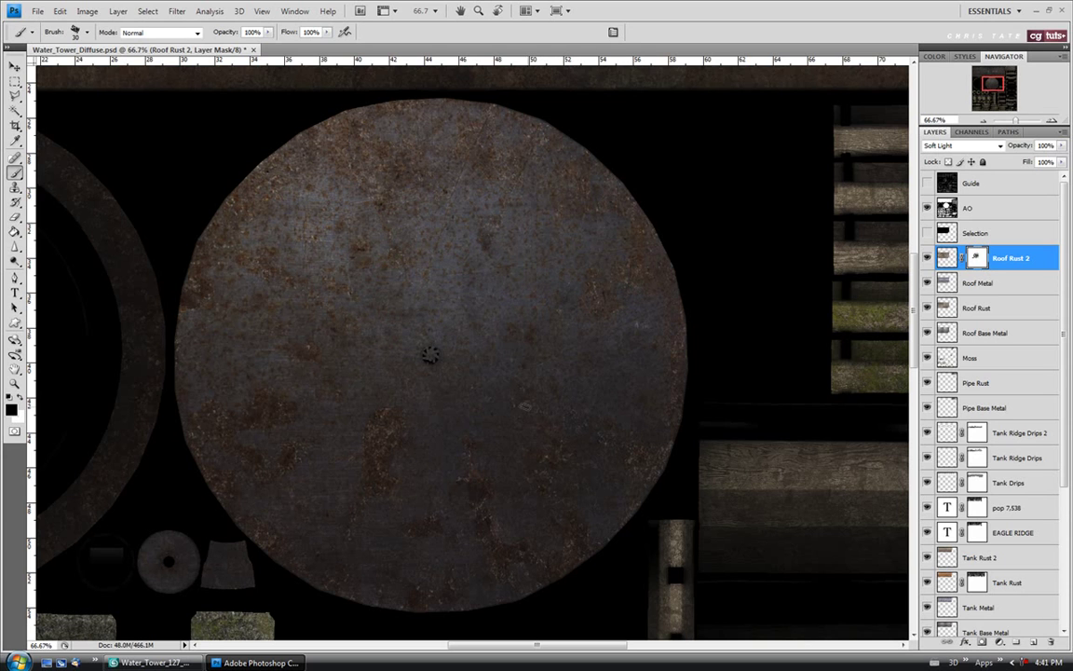
{"action": "mouse_move", "coordinate": [581, 417]}
{"action": "left_mouse_down"}
{"action": "mouse_move", "coordinate": [547, 406]}
{"action": "mouse_move", "coordinate": [605, 417]}
{"action": "left_mouse_up"}
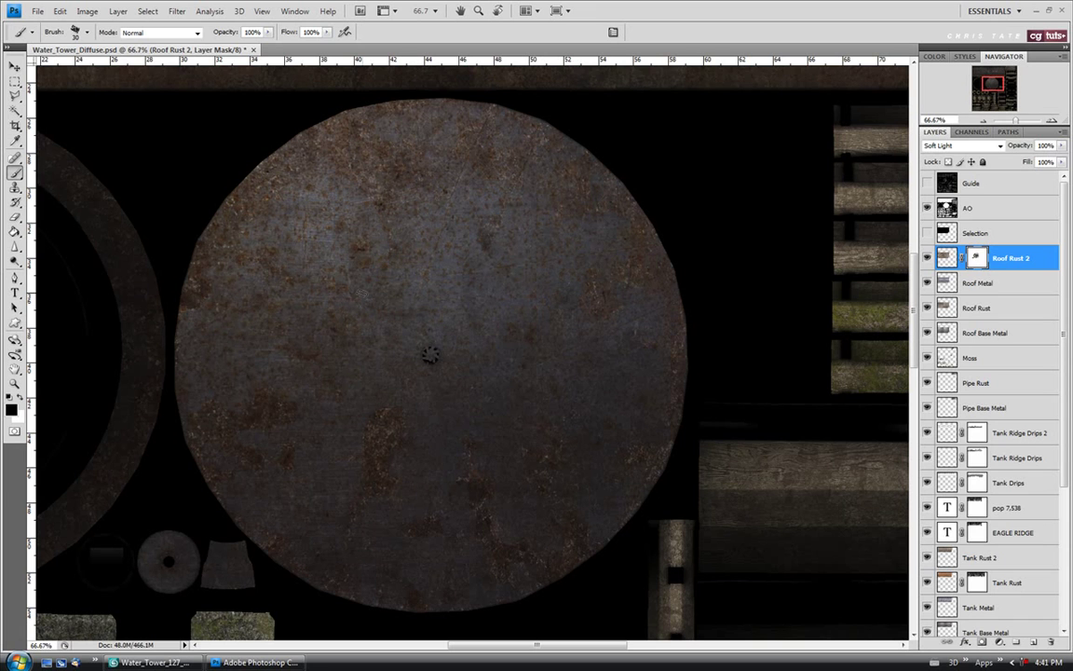
Save the diffuse map, switch to 3ds Max and preview the tower in the Perspective view with ActiveShade
{"action": "left_click", "coordinate": [38, 11]}
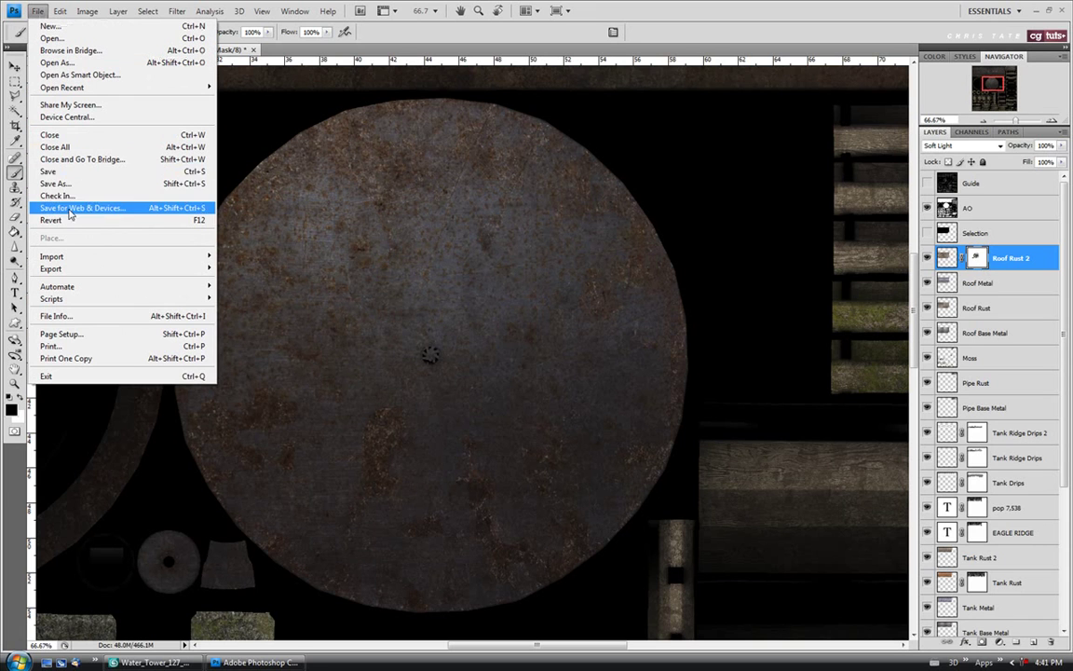
{"action": "left_click", "coordinate": [48, 173]}
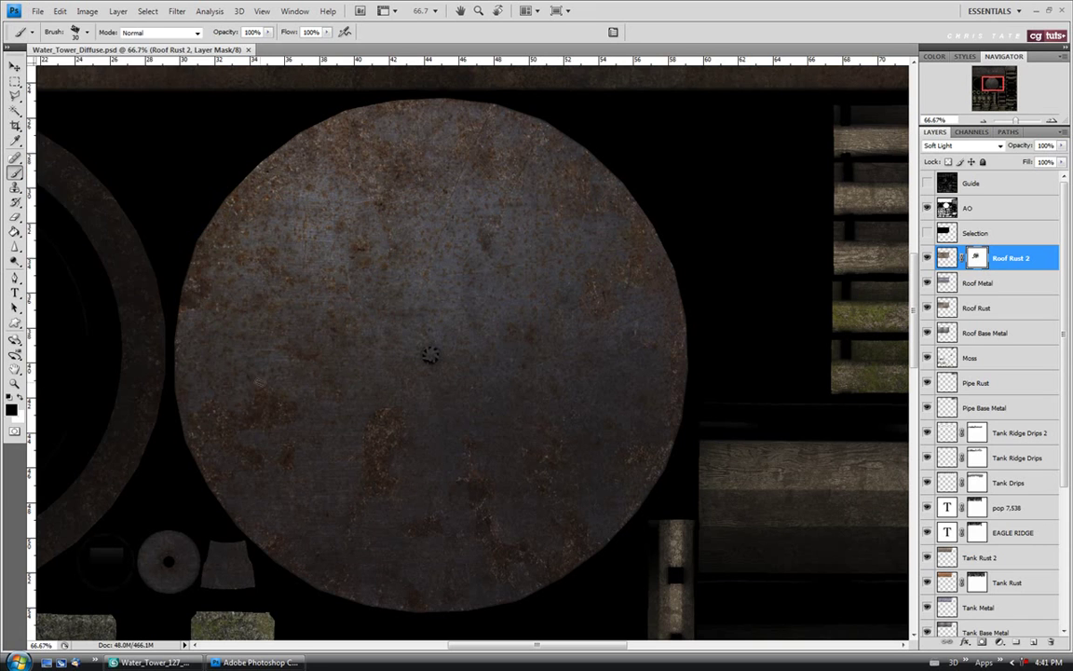
{"action": "key", "text": "alt+Tab"}
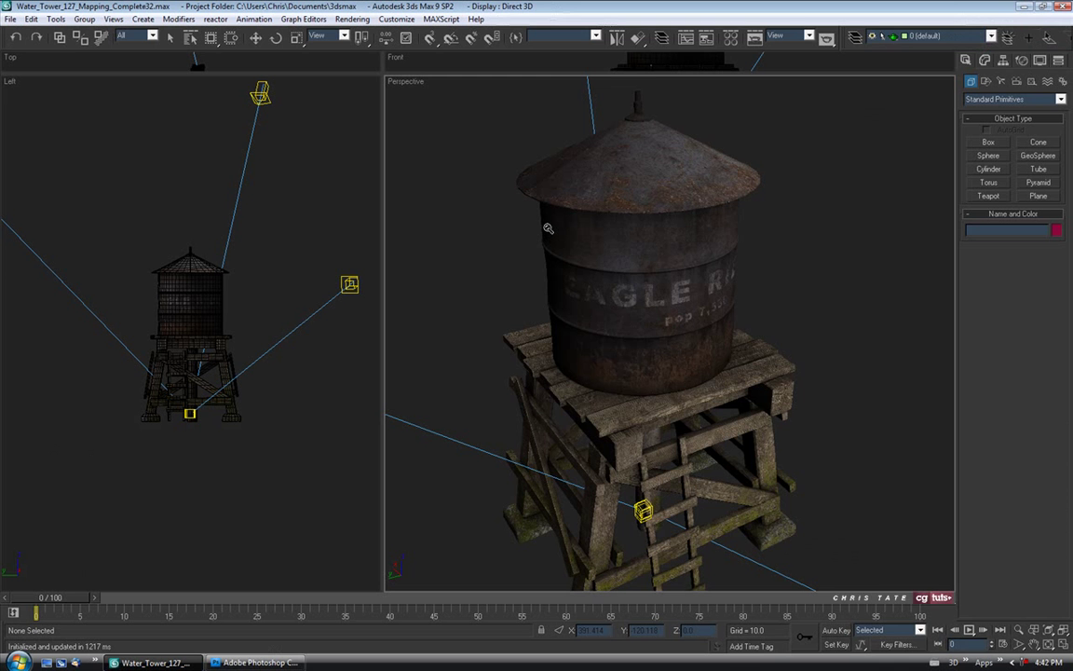
{"action": "right_click", "coordinate": [407, 82]}
{"action": "mouse_move", "coordinate": [472, 91]}
{"action": "left_click", "coordinate": [571, 250]}
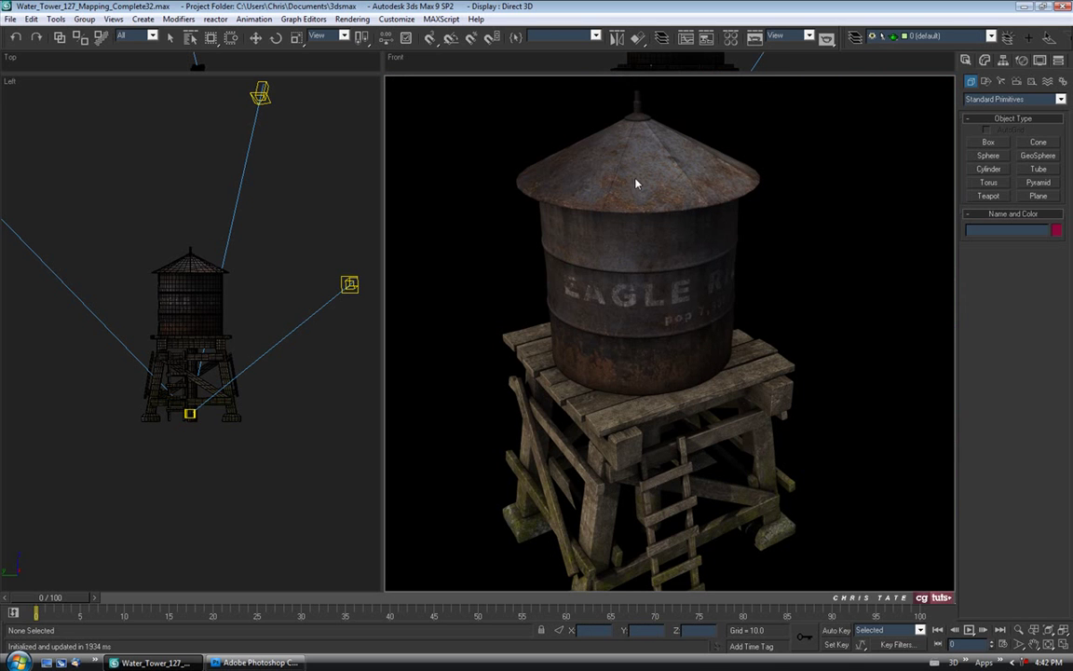
Close the ActiveShade preview, orbit the Perspective view to inspect the roof rust from above, and preview it again with ActiveShade
{"action": "right_click", "coordinate": [393, 79]}
{"action": "left_click", "coordinate": [372, 64]}
{"action": "left_click_drag", "start_coordinate": [623, 224], "coordinate": [468, 274]}
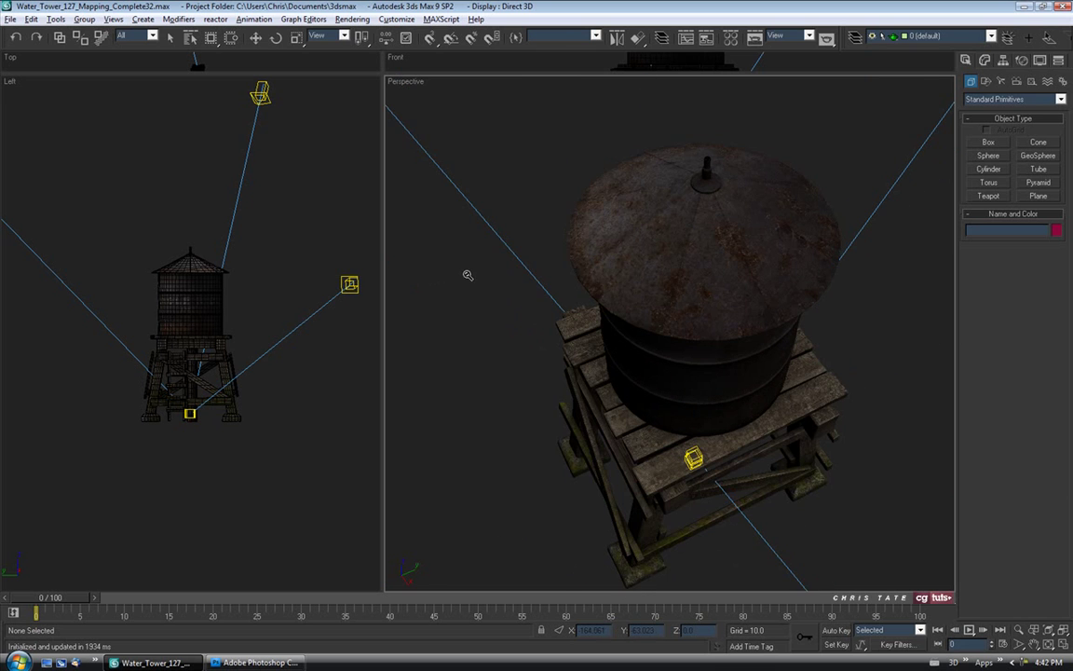
{"action": "left_click_drag", "start_coordinate": [588, 261], "coordinate": [666, 259]}
{"action": "right_click", "coordinate": [410, 82]}
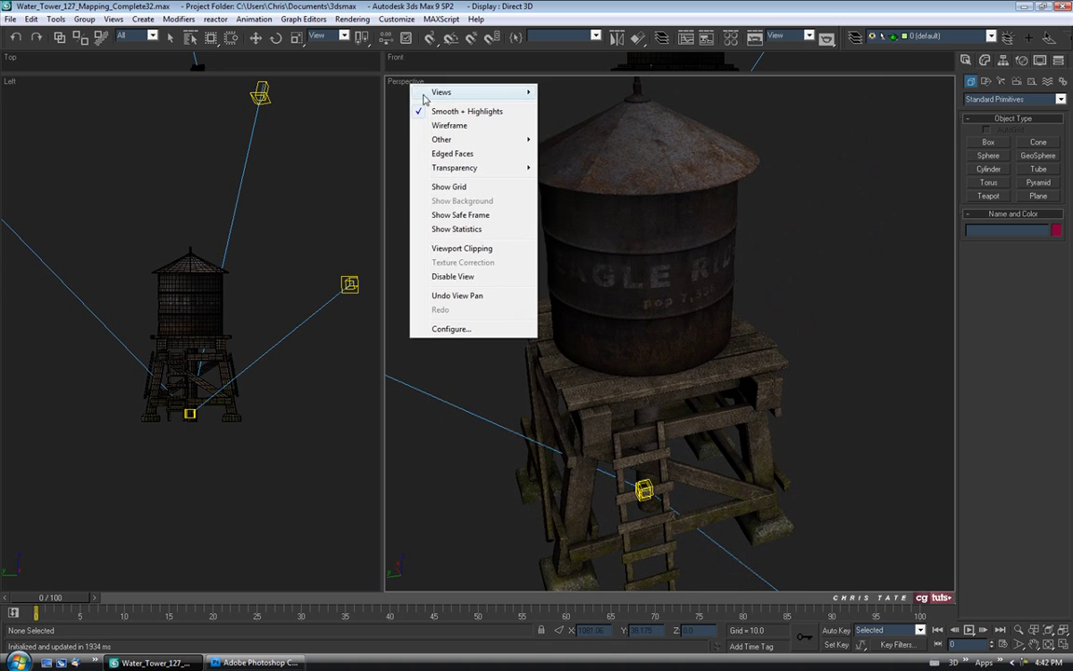
{"action": "mouse_move", "coordinate": [443, 92]}
{"action": "left_click", "coordinate": [591, 252]}
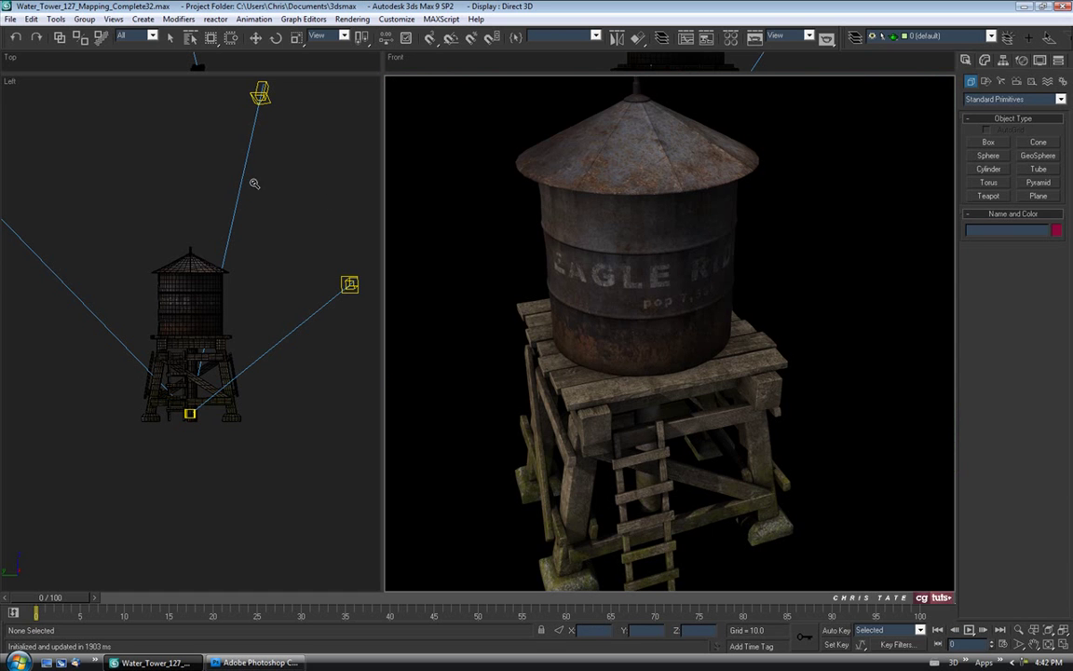
Save the 3ds Max scene as the incremented file Water_Tower_127_Mapping_Complete33
{"action": "left_click", "coordinate": [8, 18]}
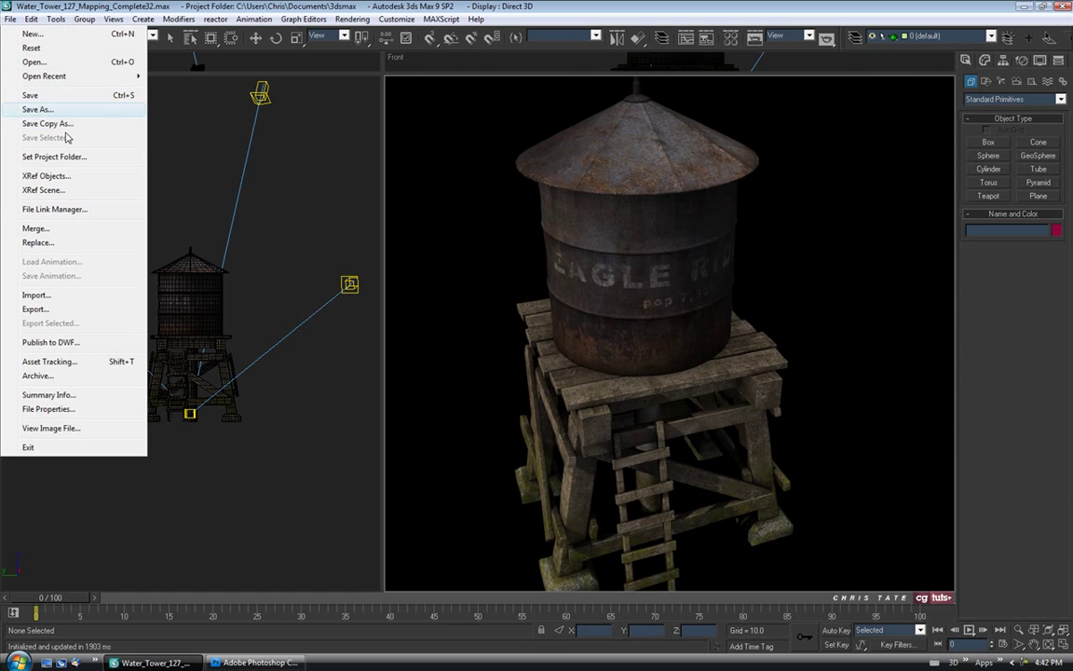
{"action": "left_click", "coordinate": [19, 107]}
{"action": "left_click", "coordinate": [296, 438]}
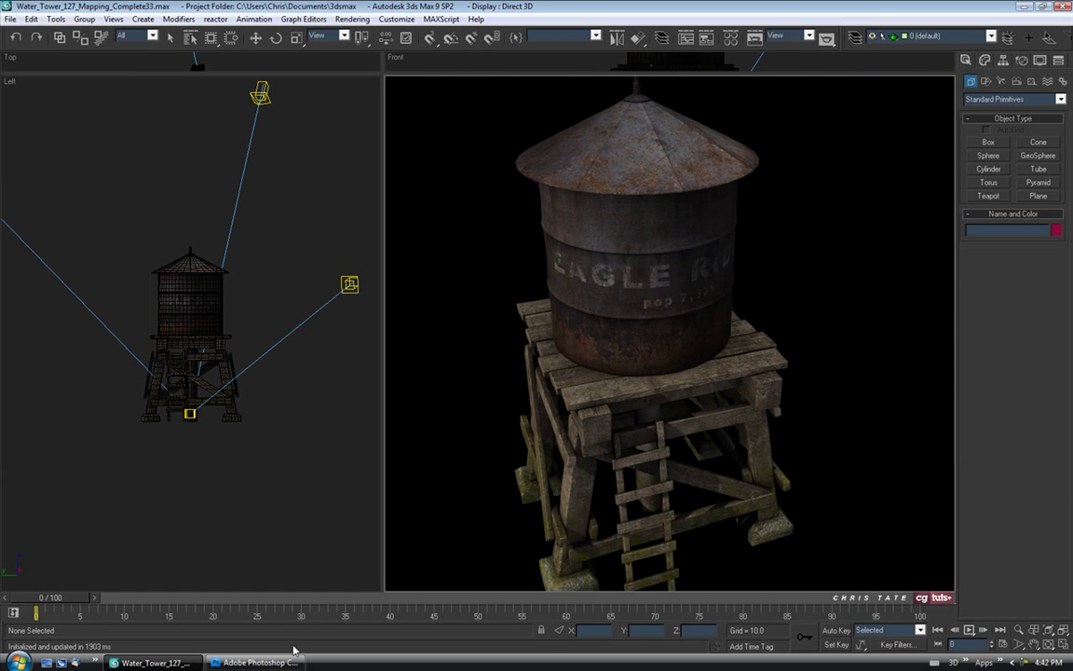
Back in Photoshop, paint out more rust on the roof's lower panels in the Roof Rust 2 mask and review the mask as a colour overlay
{"action": "left_click", "coordinate": [257, 663]}
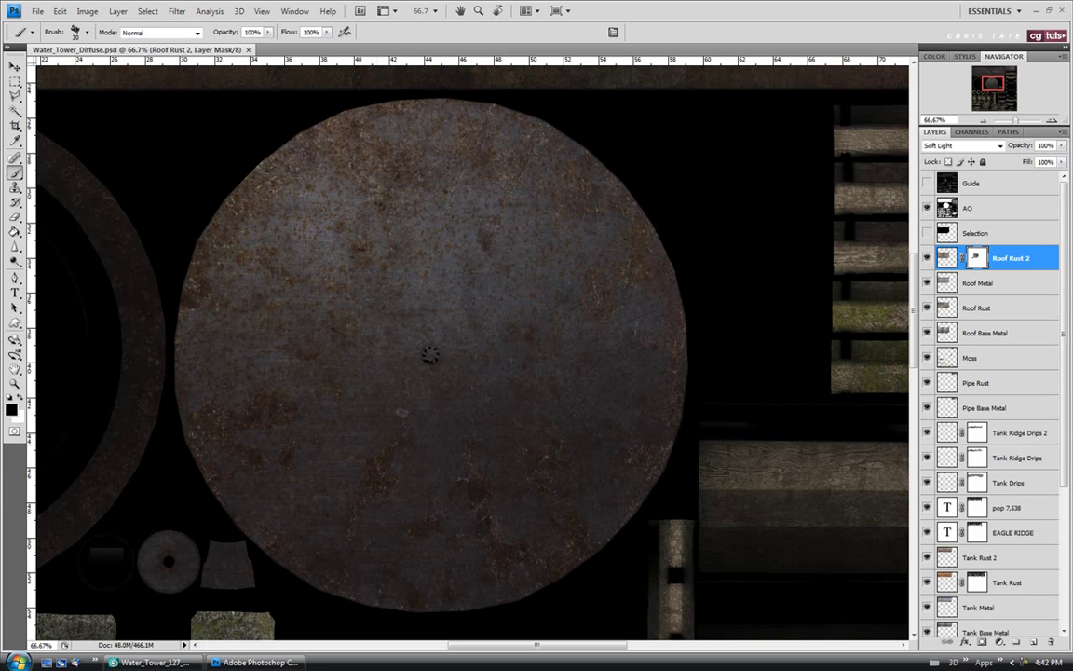
{"action": "left_click_drag", "start_coordinate": [384, 465], "coordinate": [366, 434]}
{"action": "left_click", "coordinate": [972, 131]}
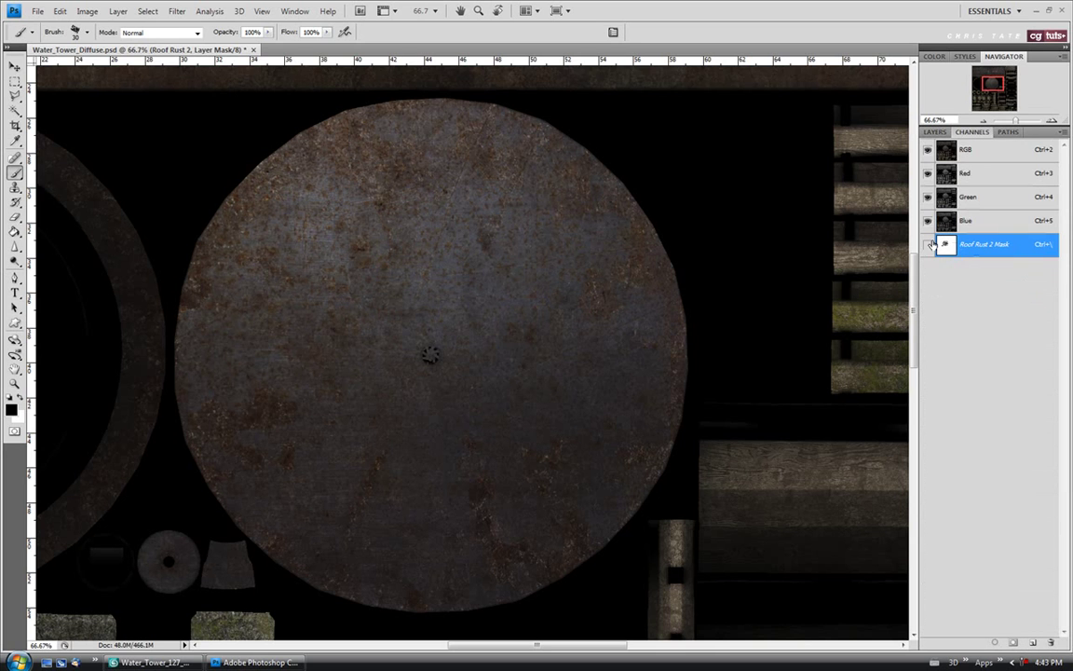
{"action": "left_click", "coordinate": [928, 244]}
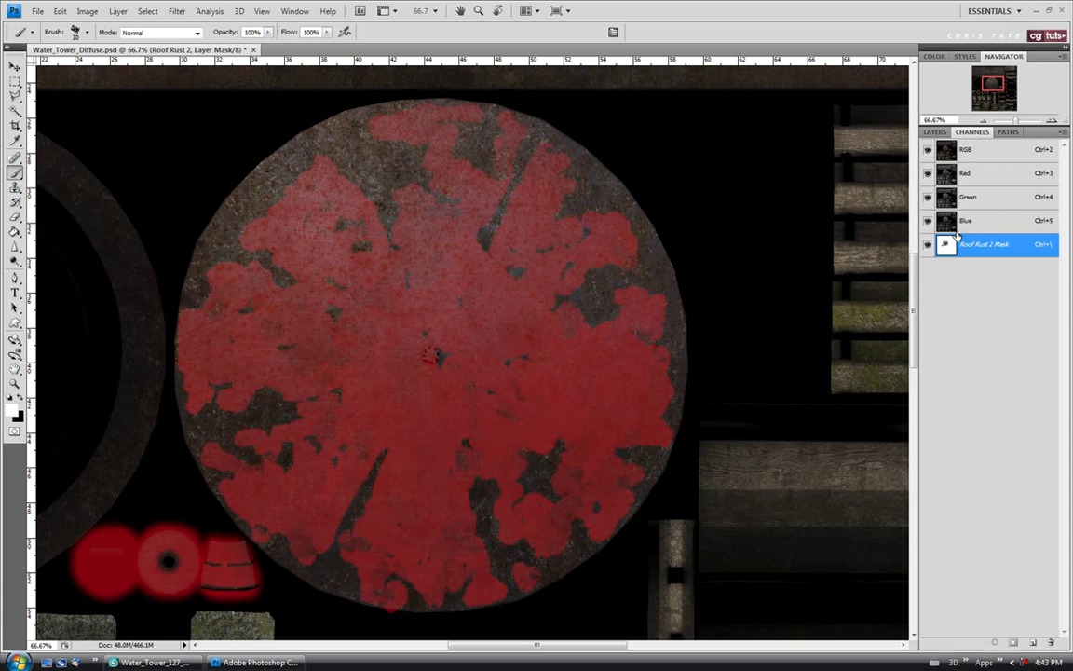
{"action": "left_click", "coordinate": [935, 132]}
{"action": "left_click", "coordinate": [946, 258]}
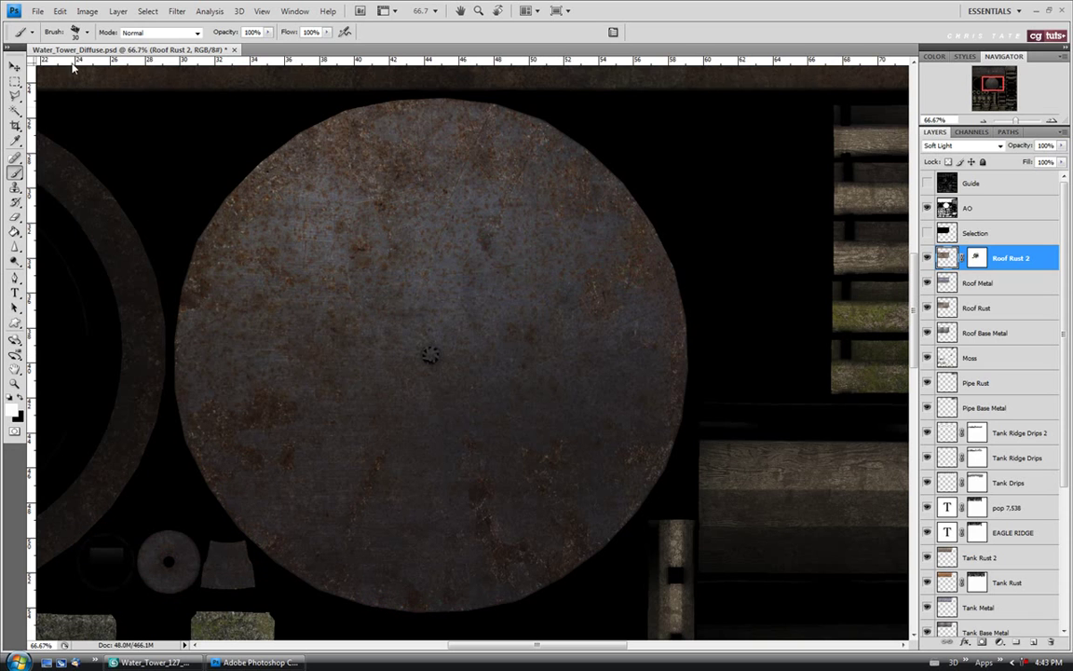
Save the diffuse map, then switch to 3ds Max and save the scene as the next incremented file in the Water_Tower folder
{"action": "left_click", "coordinate": [38, 12]}
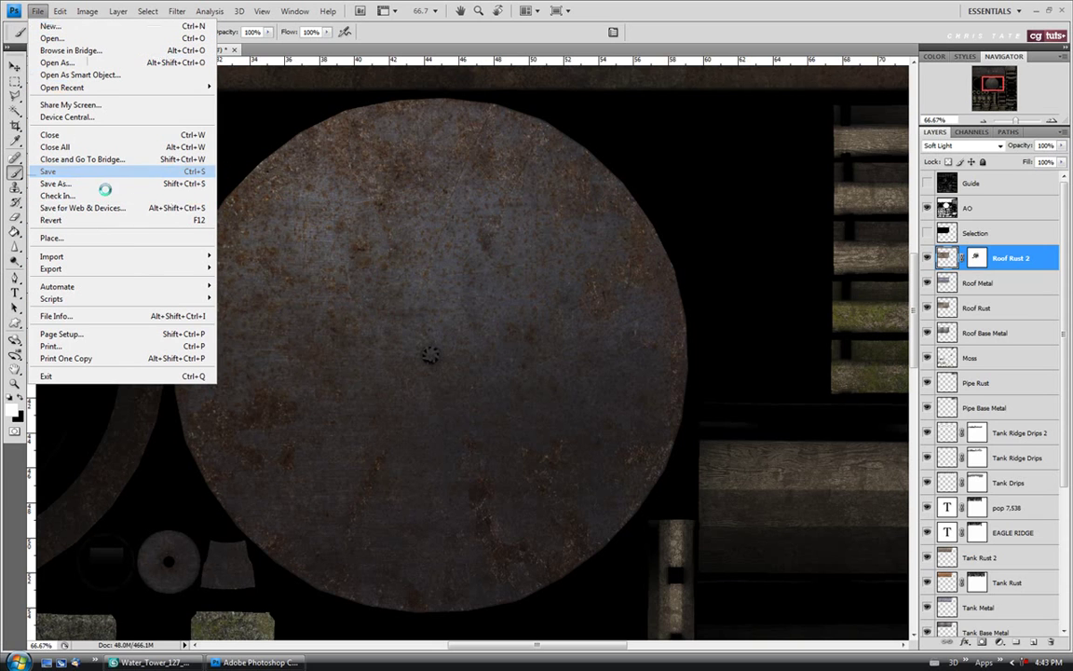
{"action": "key", "text": "ctrl+s"}
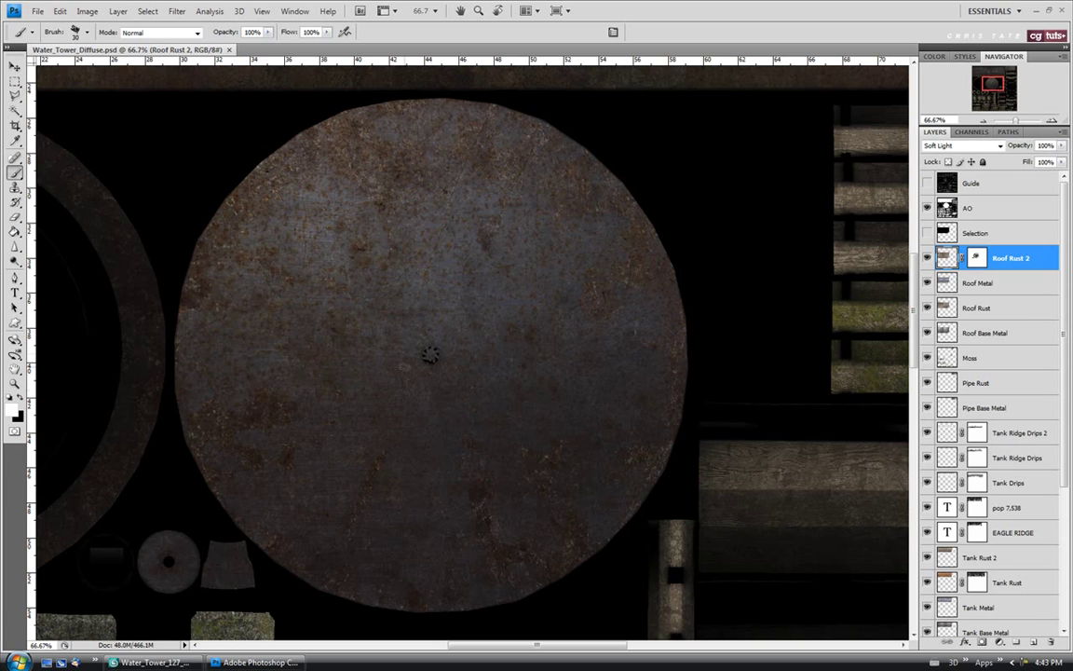
{"action": "key", "text": "alt+Tab"}
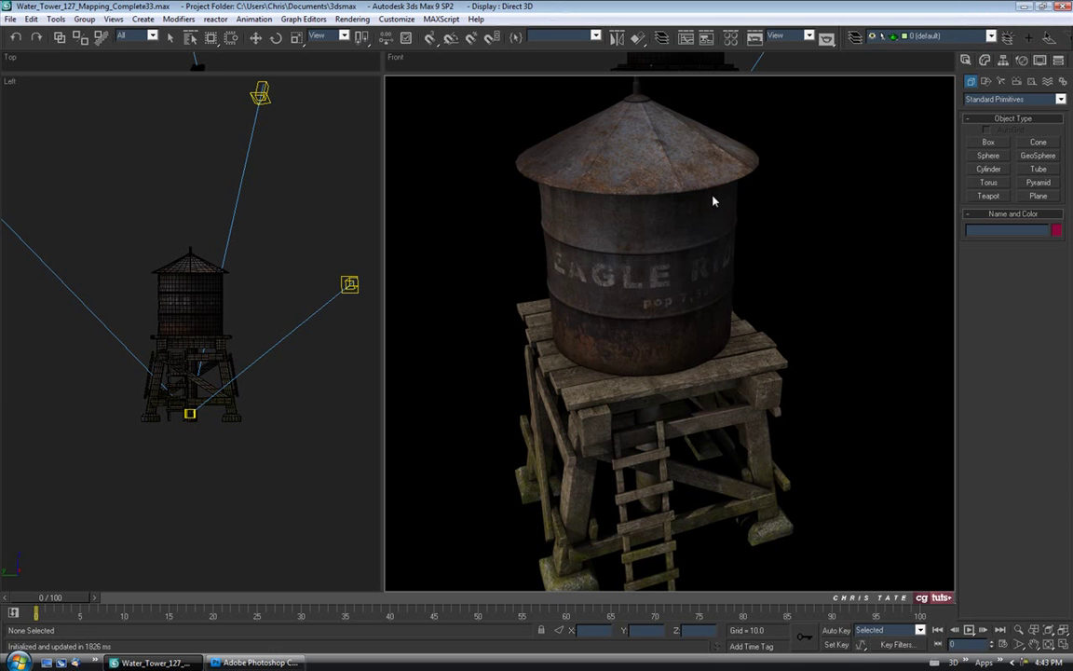
{"action": "left_click", "coordinate": [9, 19]}
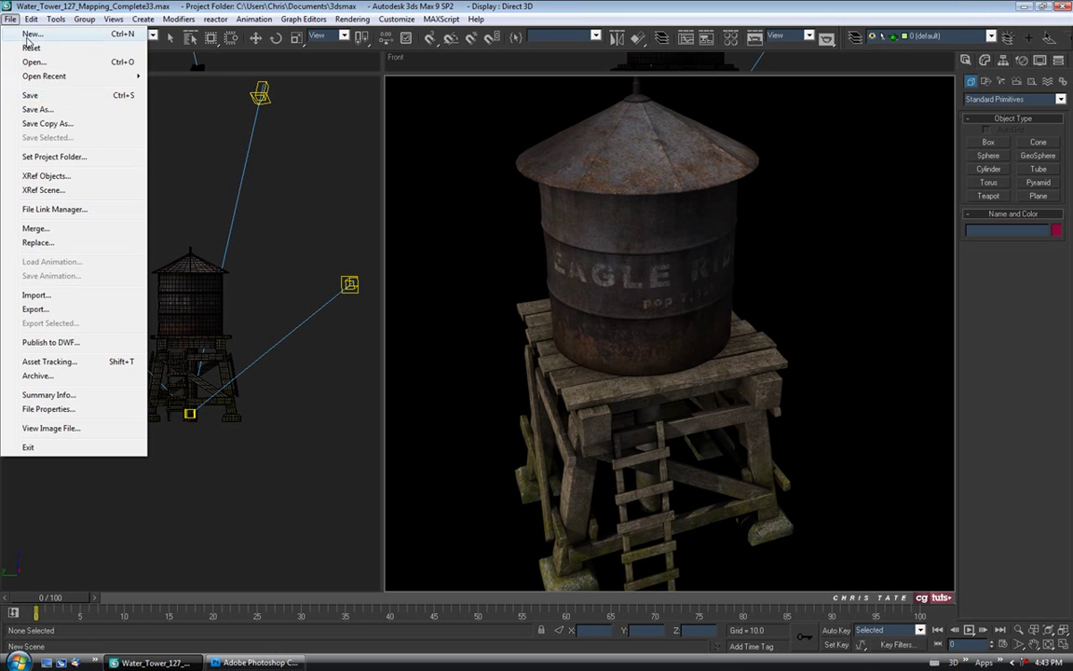
{"action": "left_click", "coordinate": [44, 109]}
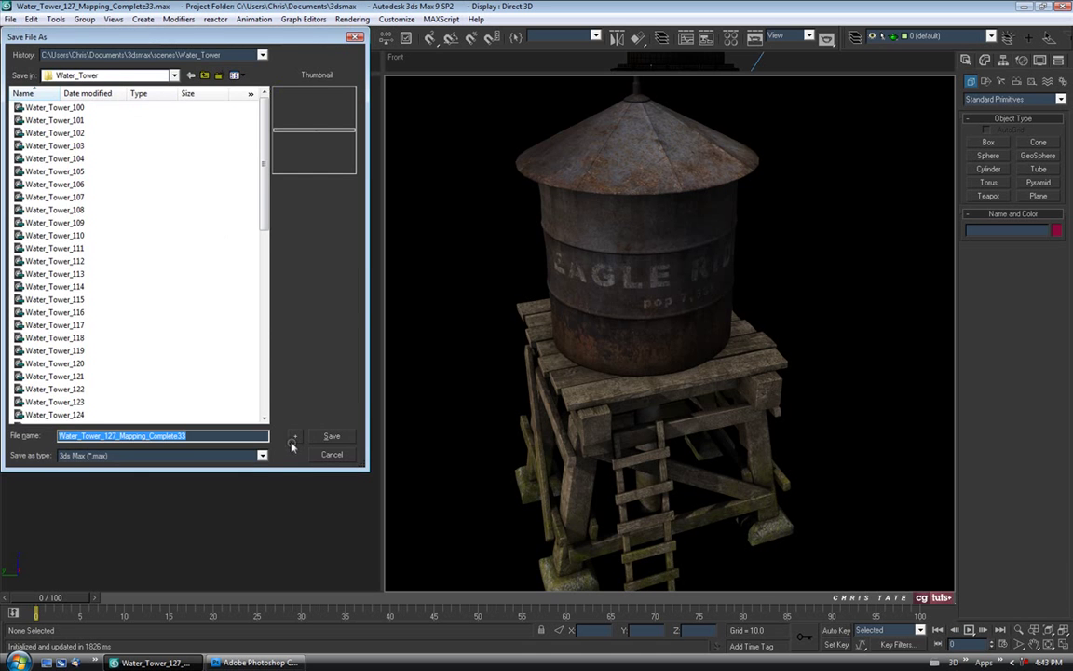
{"action": "key", "text": "Return"}
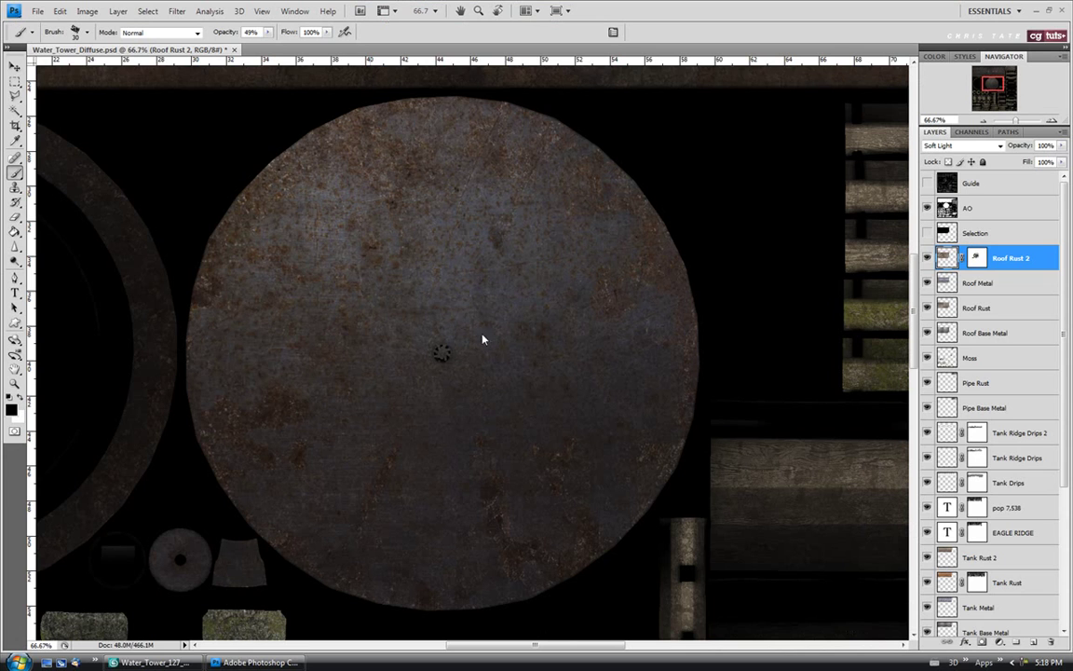
In Photoshop, add a new layer above Roof Rust 2, set its blend mode to Multiply and choose a neutral light grey foreground colour
{"action": "left_click", "coordinate": [1034, 643]}
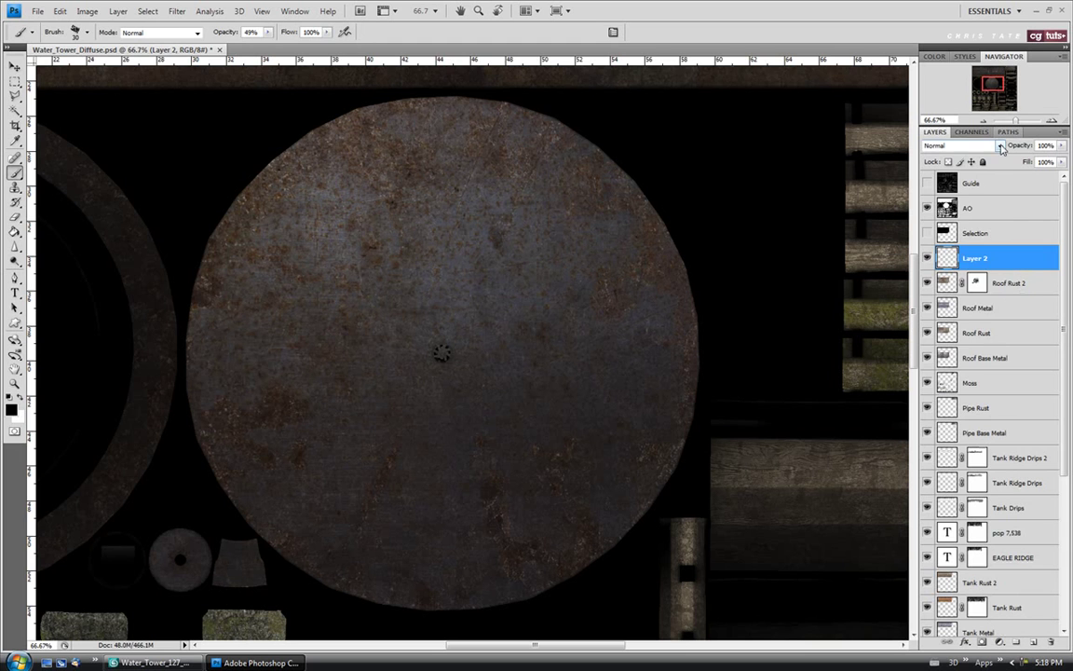
{"action": "left_click", "coordinate": [964, 146]}
{"action": "left_click", "coordinate": [959, 199]}
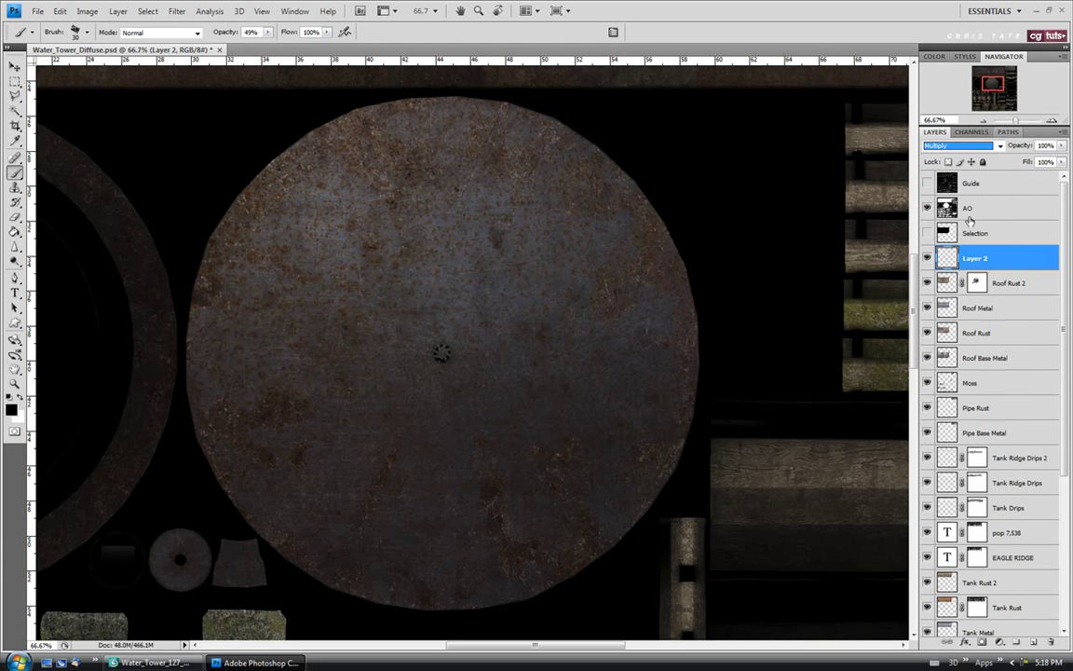
{"action": "left_click", "coordinate": [12, 409]}
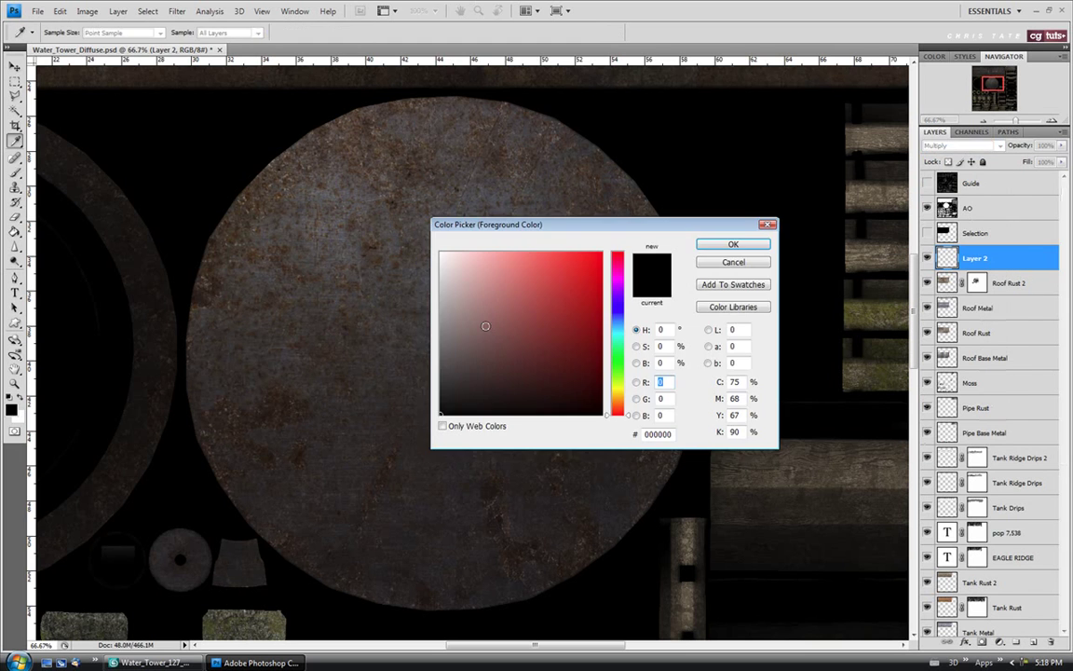
{"action": "left_click_drag", "start_coordinate": [442, 326], "coordinate": [438, 306]}
{"action": "left_click", "coordinate": [705, 246]}
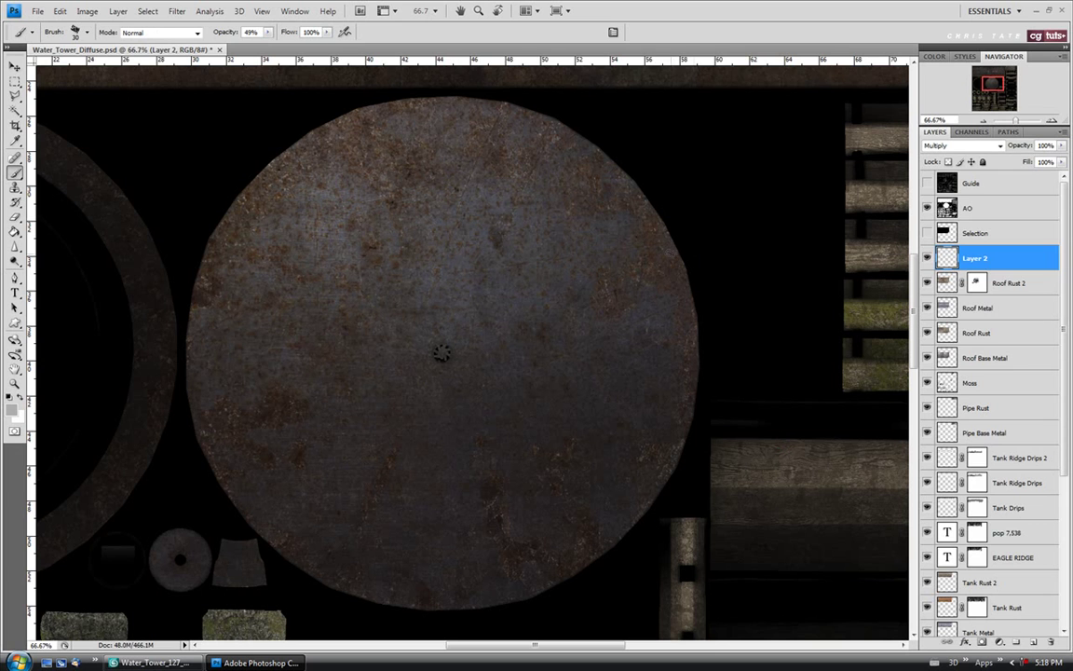
Choose the soft round 45 px brush with 0% hardness
{"action": "left_click", "coordinate": [87, 32]}
{"action": "left_click_drag", "start_coordinate": [150, 282], "coordinate": [145, 215]}
{"action": "left_click", "coordinate": [108, 222]}
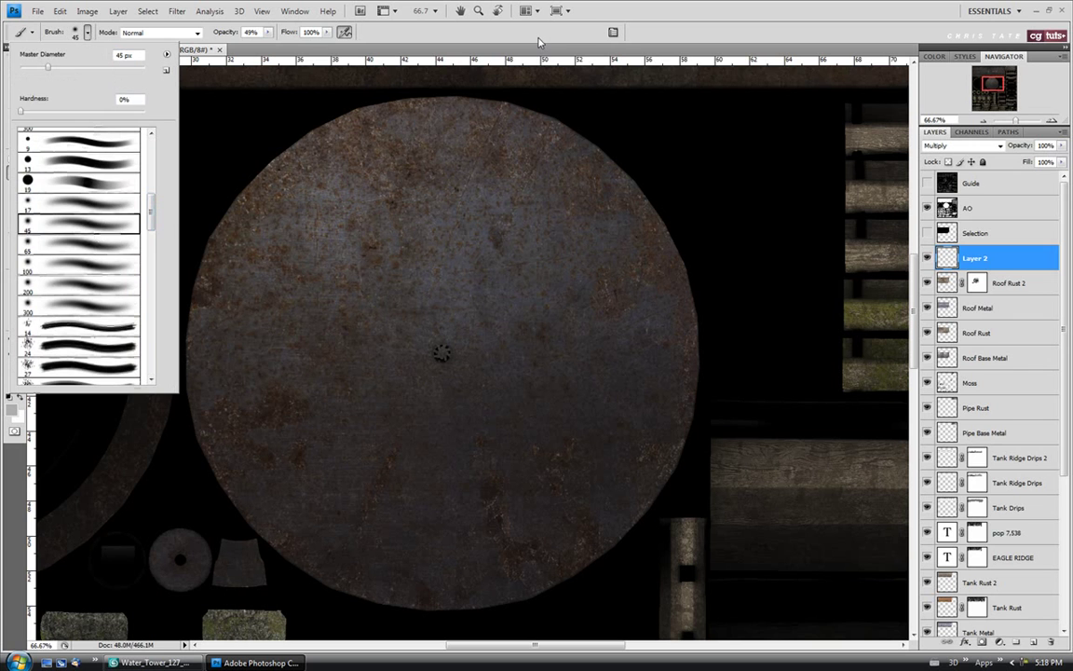
{"action": "left_click", "coordinate": [180, 246]}
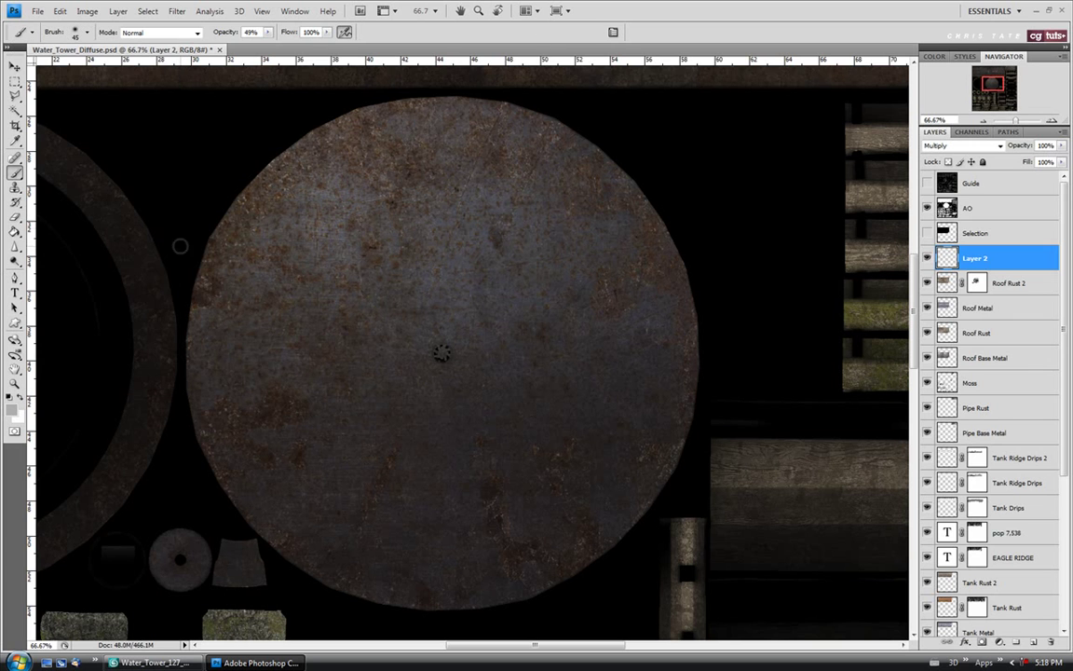
Show the Guide layer at 10% opacity as a faint panel reference and make the new Multiply layer active again
{"action": "left_click", "coordinate": [927, 184]}
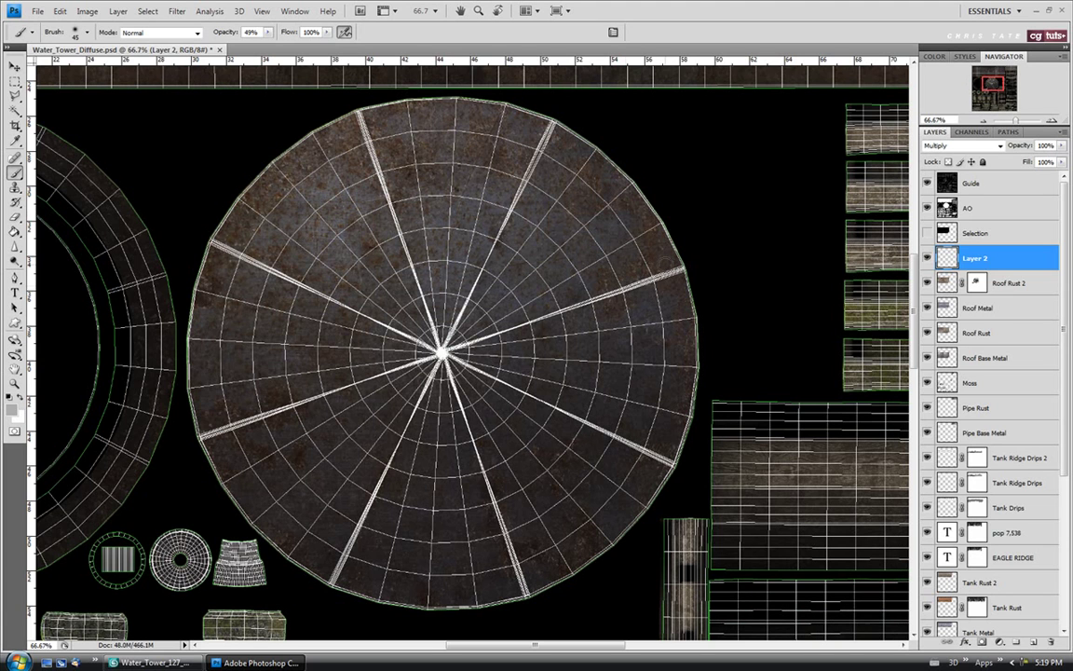
{"action": "left_click", "coordinate": [1036, 185]}
{"action": "left_click_drag", "start_coordinate": [1062, 146], "coordinate": [1005, 157]}
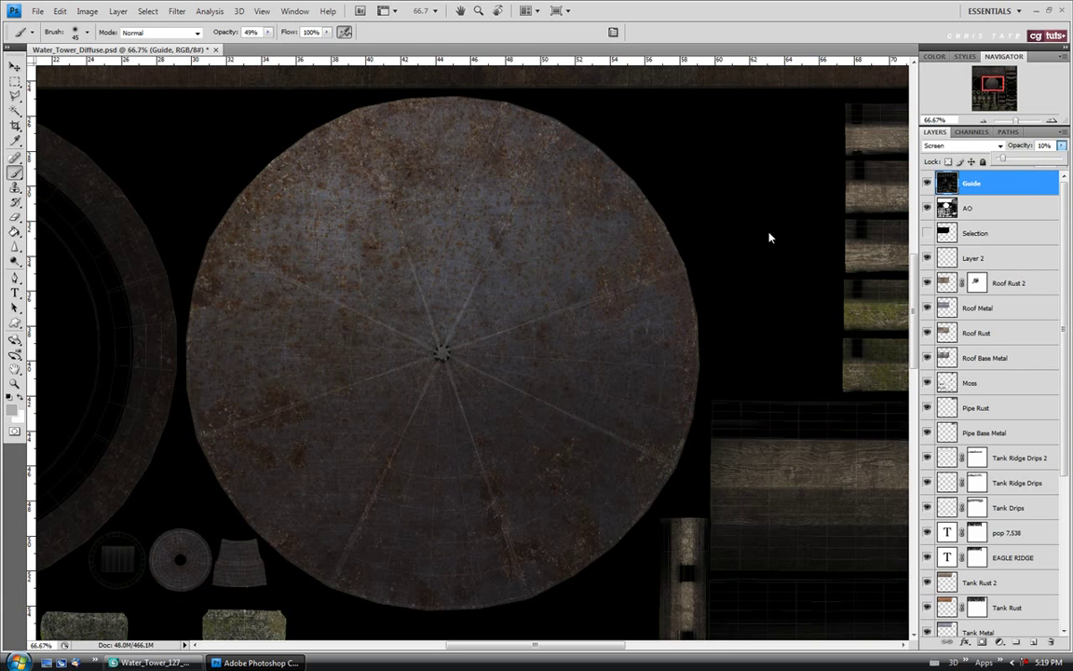
{"action": "left_click", "coordinate": [974, 261]}
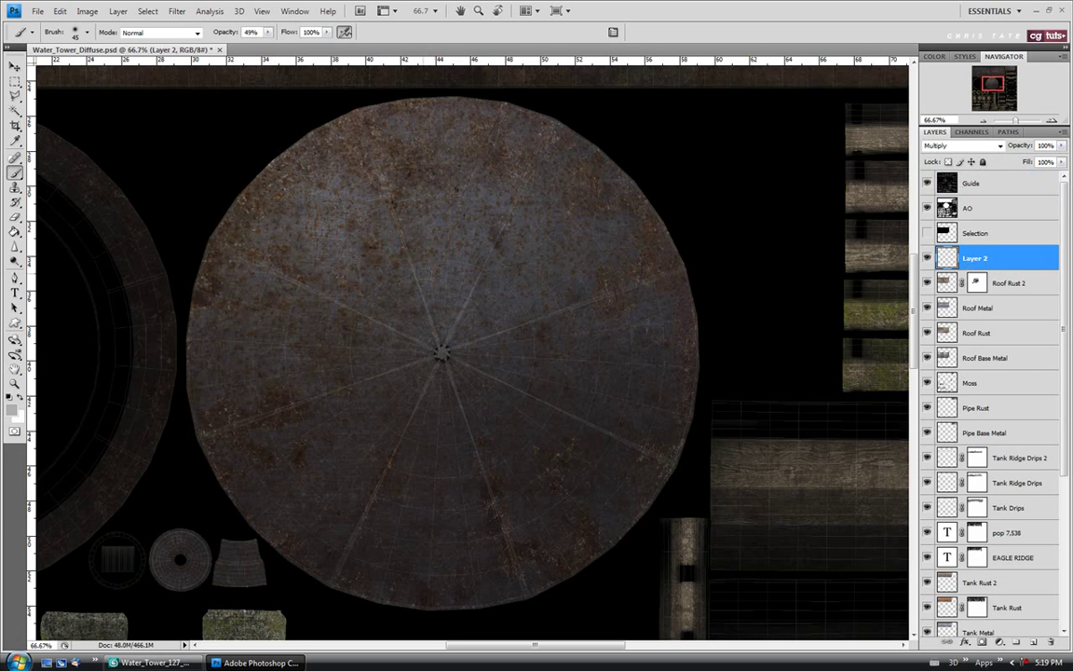
Set the brush opacity to 19% and frame the roof's centre at 100% magnification
{"action": "mouse_move", "coordinate": [268, 32]}
{"action": "left_mouse_down"}
{"action": "mouse_move", "coordinate": [268, 49]}
{"action": "mouse_move", "coordinate": [249, 51]}
{"action": "left_mouse_up"}
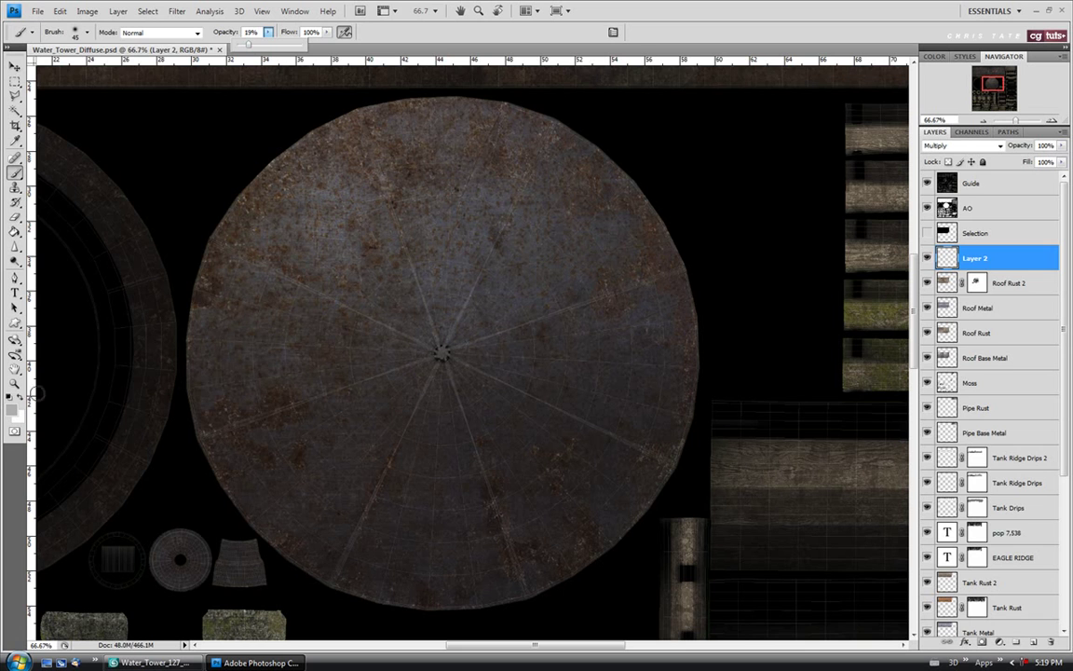
{"action": "key", "text": "z"}
{"action": "left_click", "coordinate": [452, 354]}
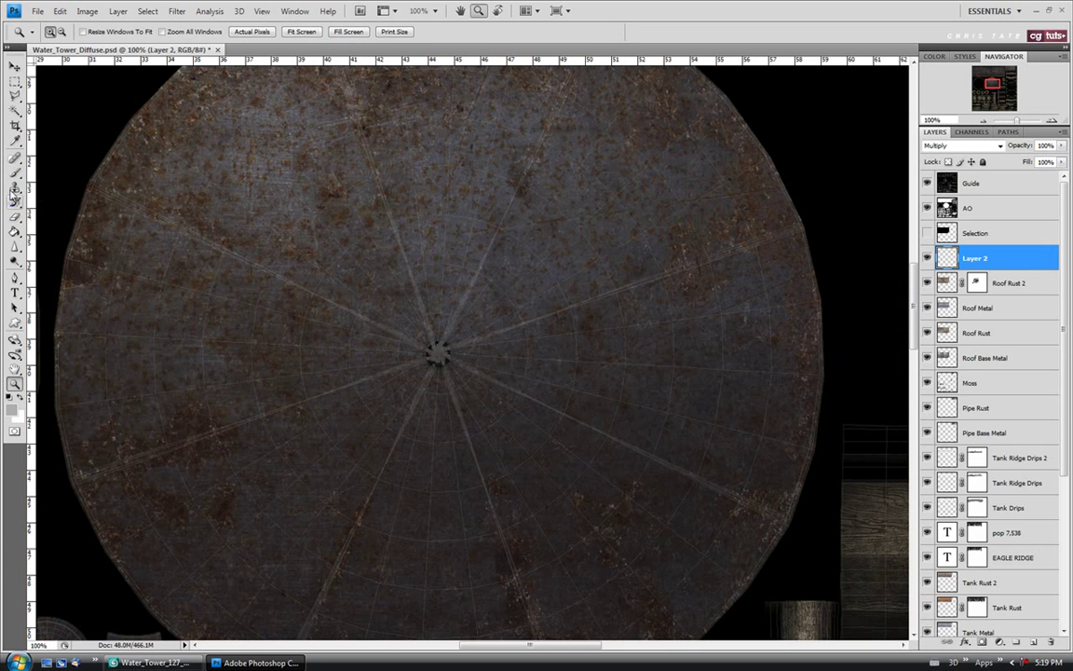
Shade along the roof's seams around the centre with the brush at 28% opacity, reducing its size to 15 px
{"action": "key", "text": "b"}
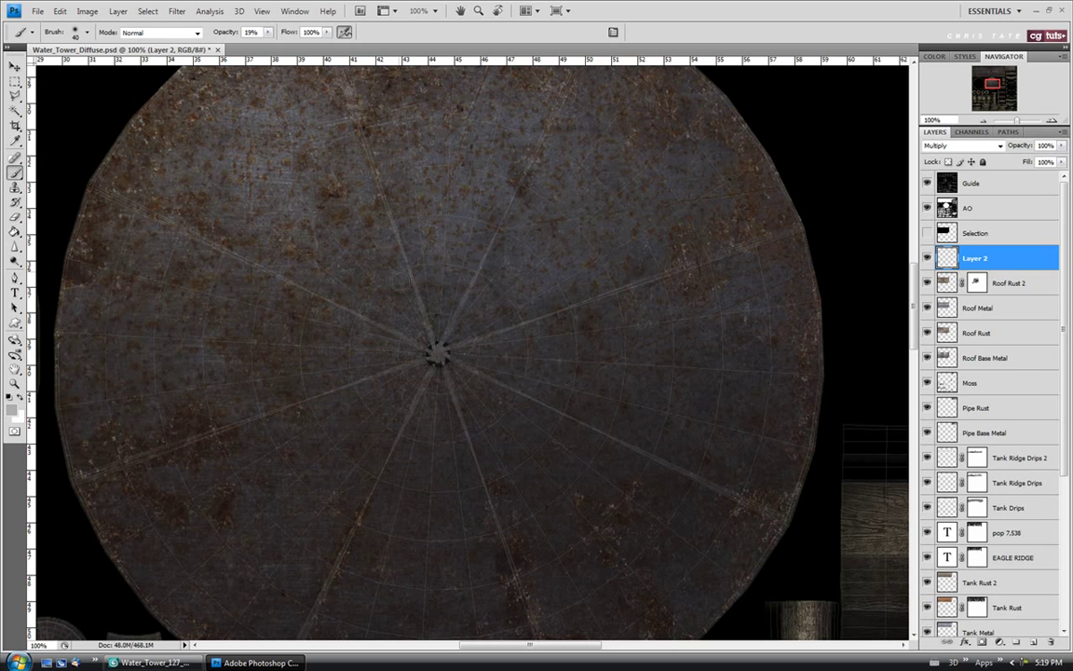
{"action": "left_click_drag", "start_coordinate": [267, 32], "coordinate": [276, 47]}
{"action": "key", "text": "bracketleft"}
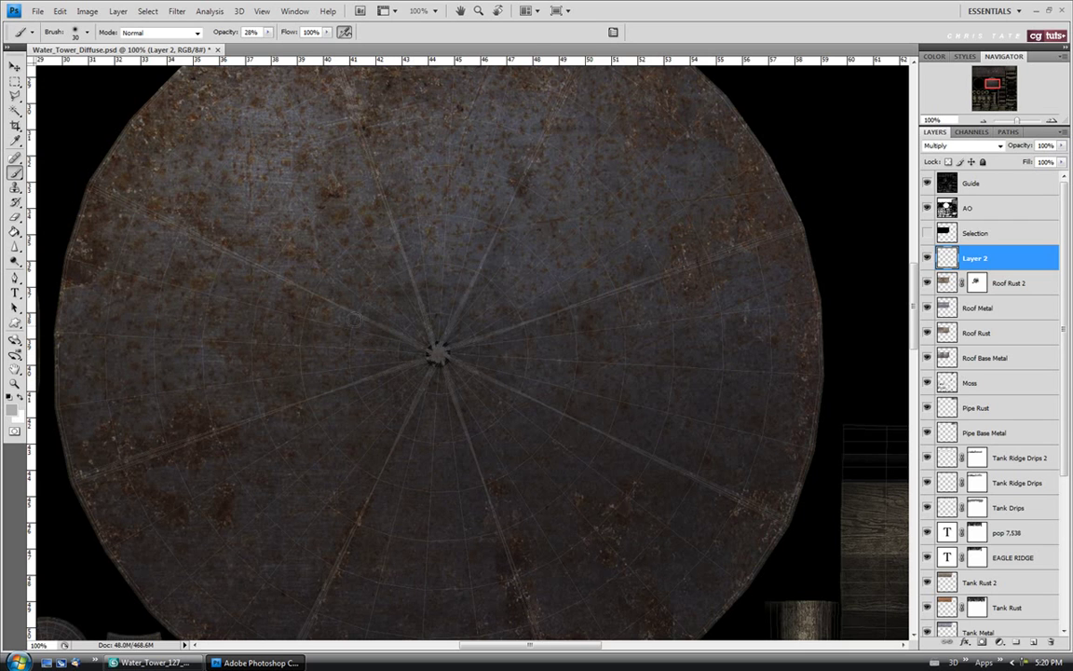
{"action": "left_click_drag", "start_coordinate": [284, 284], "coordinate": [389, 337]}
{"action": "key", "text": "ctrl+z"}
{"action": "left_click_drag", "start_coordinate": [548, 313], "coordinate": [462, 354]}
{"action": "key", "text": "ctrl+z"}
{"action": "key", "text": "ctrl+z"}
{"action": "key", "text": "bracketleft"}
{"action": "key", "text": "bracketright"}
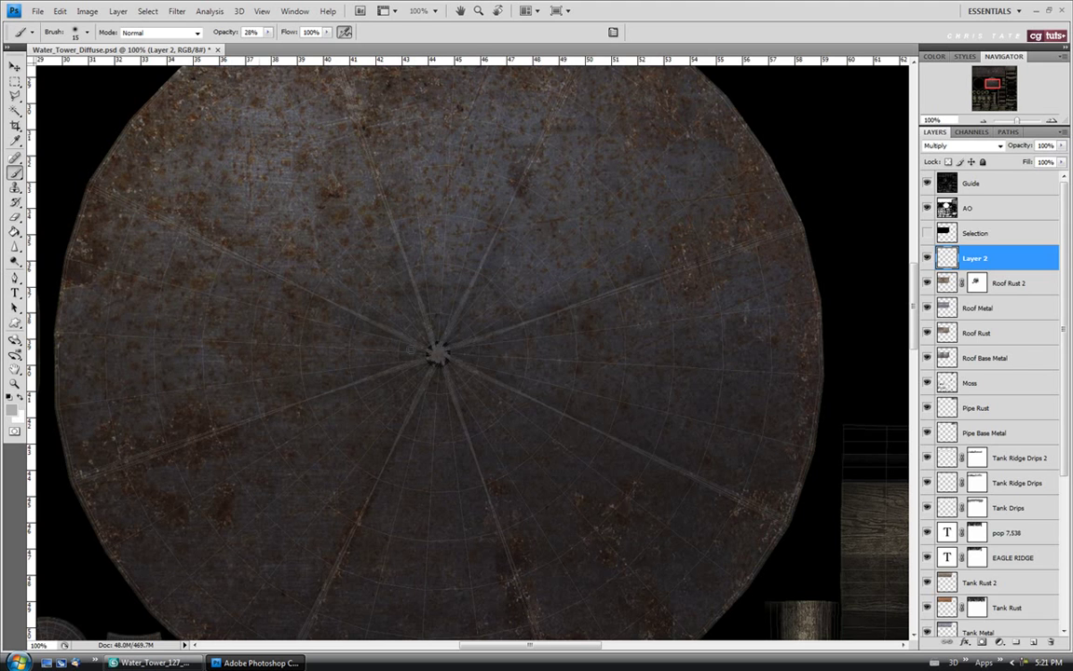
{"action": "left_click", "coordinate": [420, 362]}
Compare the roof's seam shading with and without the Guide layer, leaving the Guide hidden
{"action": "left_click", "coordinate": [927, 182]}
{"action": "left_click", "coordinate": [927, 206]}
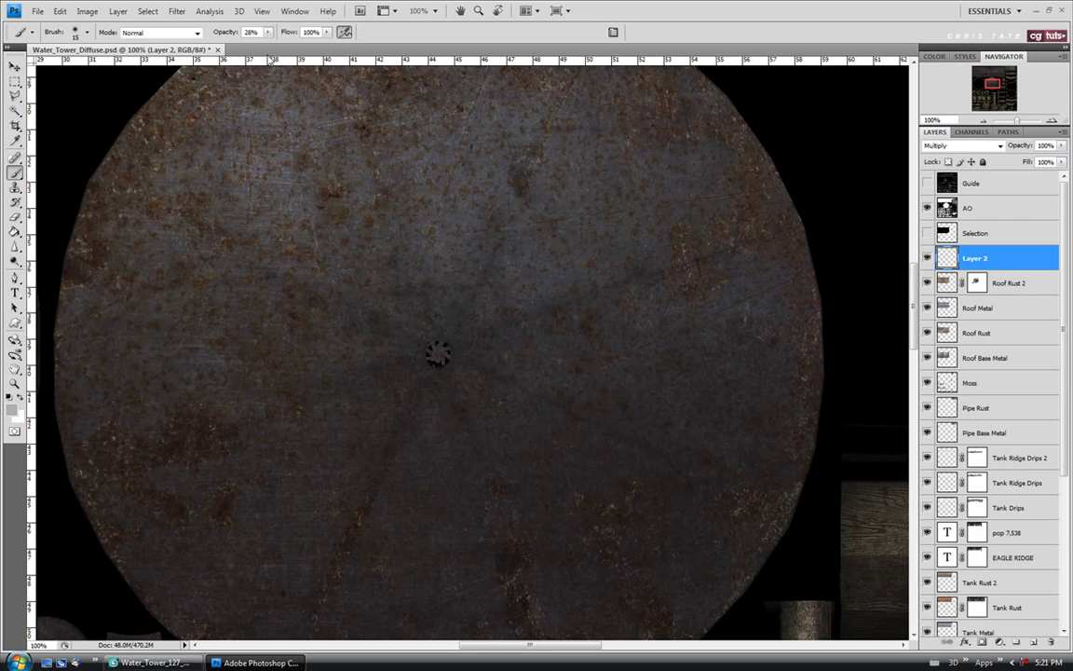
{"action": "key", "text": "alt+BackSpace"}
{"action": "left_click", "coordinate": [926, 183]}
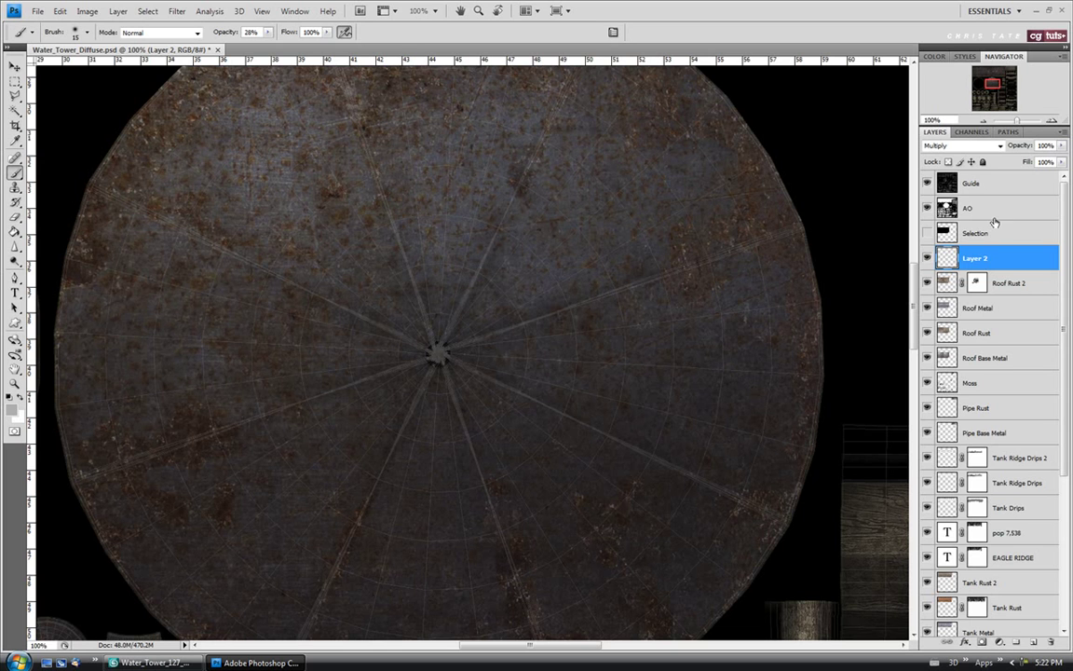
{"action": "left_click", "coordinate": [927, 184]}
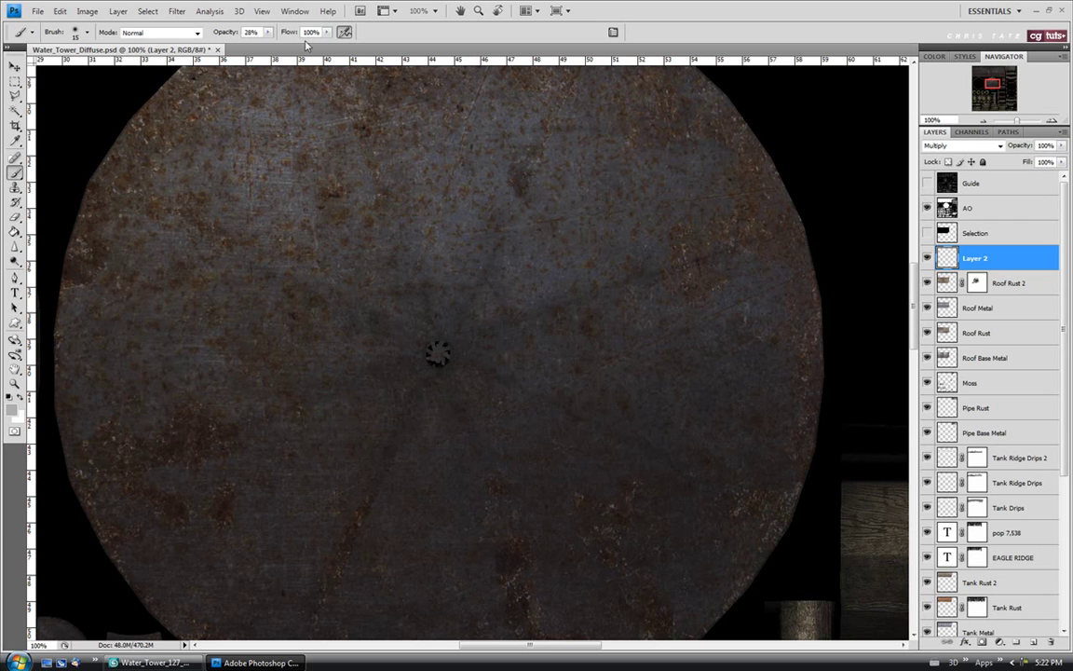
Deepen the seam shading at 42% brush opacity using the Guide layer, and compare the roof with Layer 2 on and off
{"action": "left_click", "coordinate": [269, 36]}
{"action": "left_click_drag", "start_coordinate": [247, 45], "coordinate": [258, 47]}
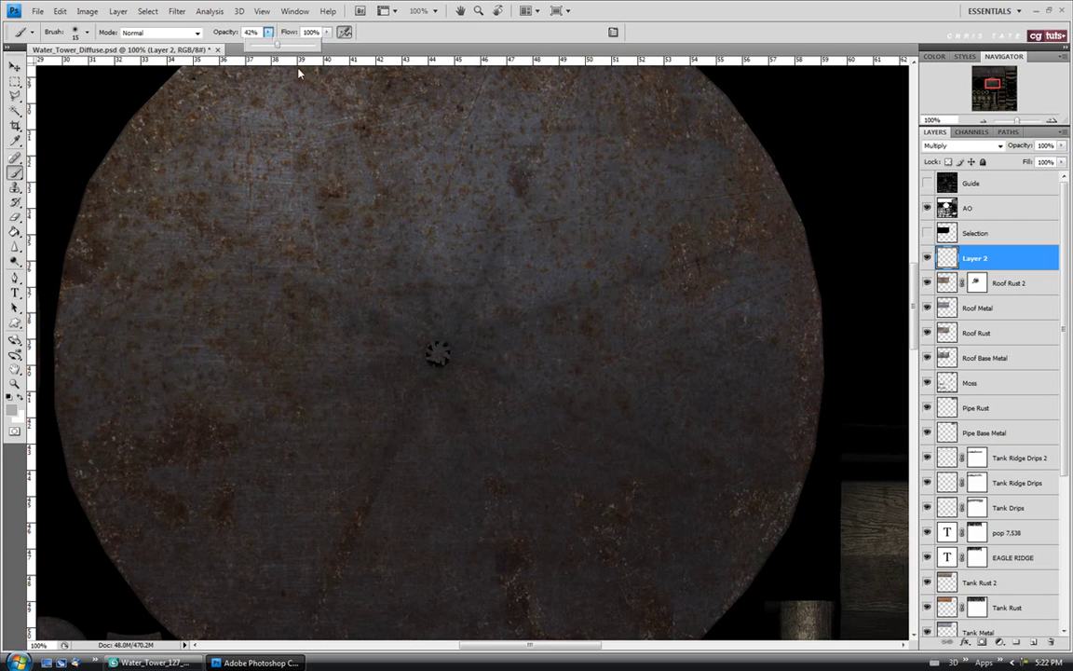
{"action": "left_click", "coordinate": [927, 182]}
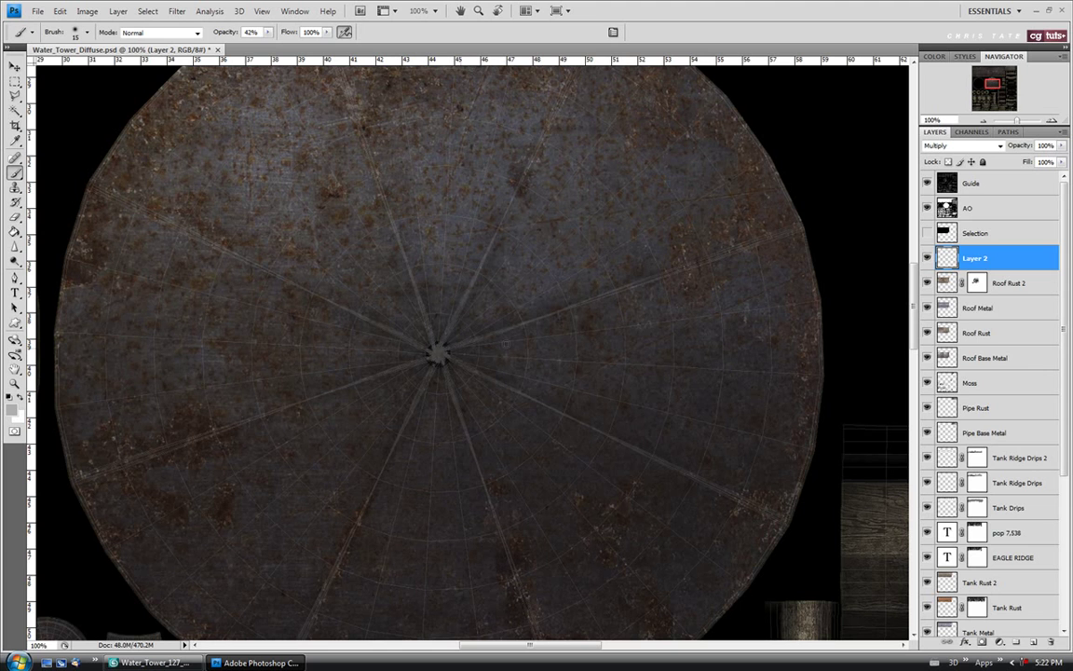
{"action": "left_click", "coordinate": [927, 183]}
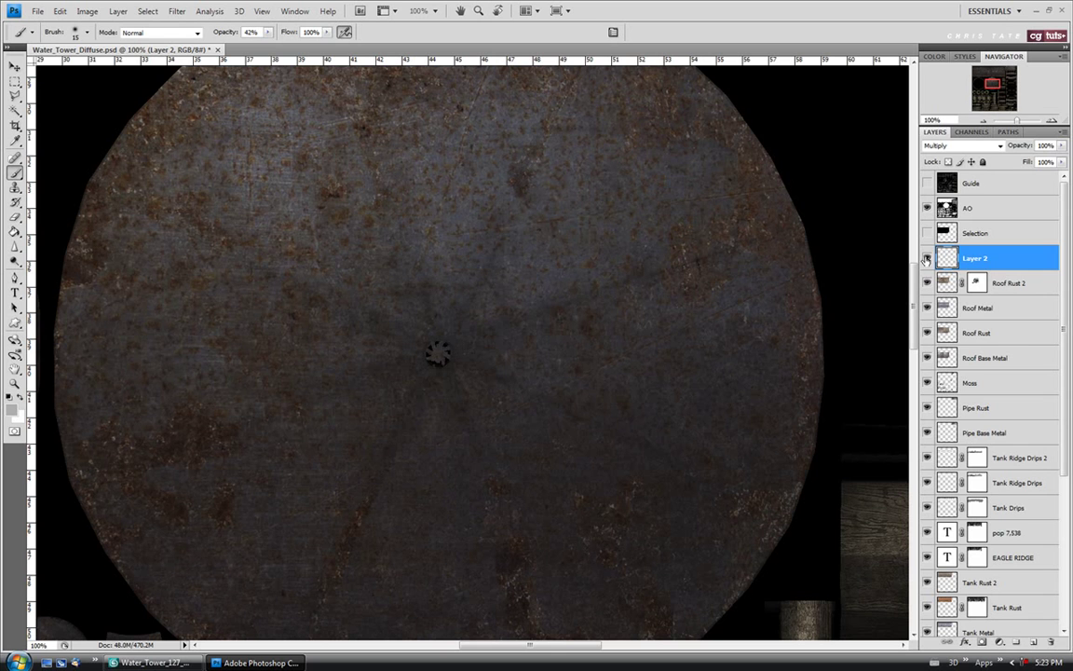
{"action": "left_click", "coordinate": [927, 258]}
{"action": "left_click", "coordinate": [927, 258]}
Save the diffuse map, check the updated roof in 3ds Max, and return to Photoshop
{"action": "left_click", "coordinate": [36, 10]}
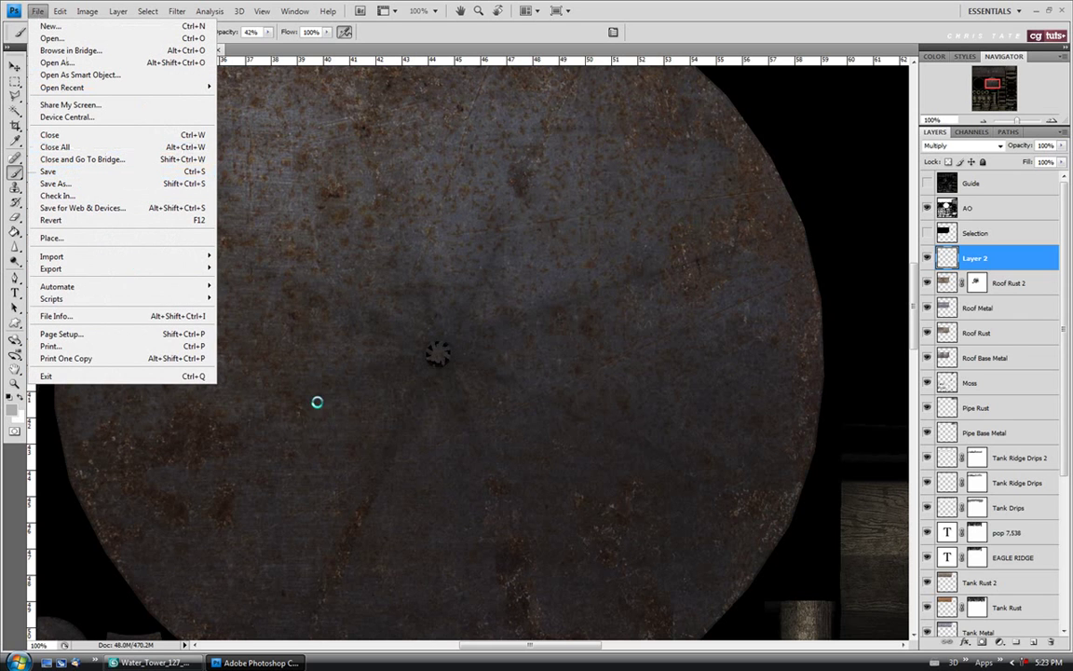
{"action": "left_click", "coordinate": [322, 359]}
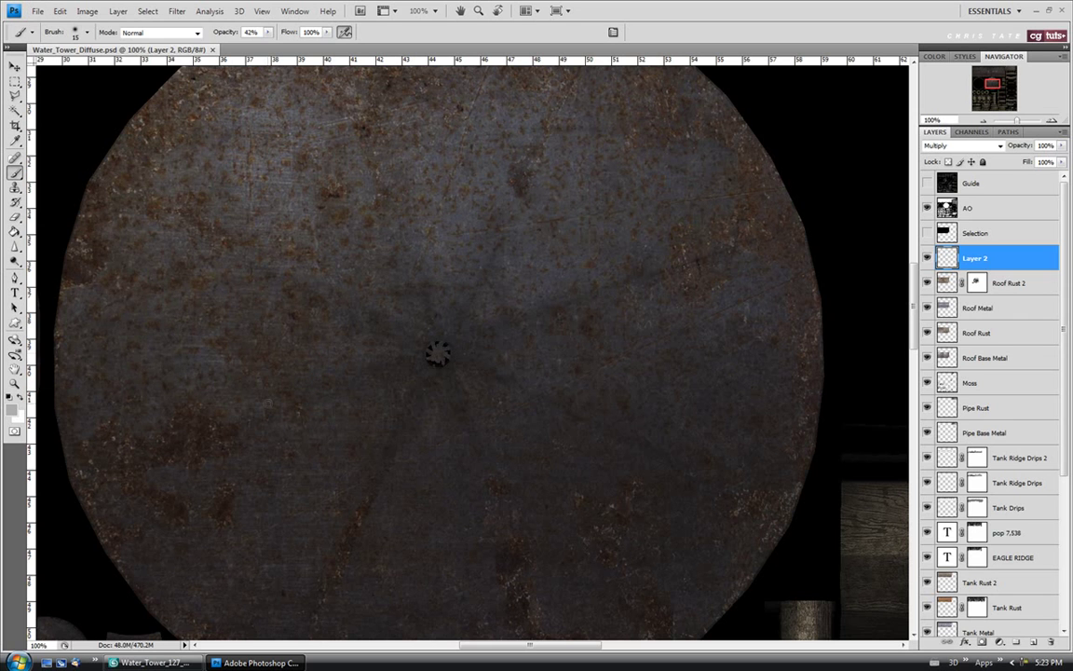
{"action": "key", "text": "alt+Tab"}
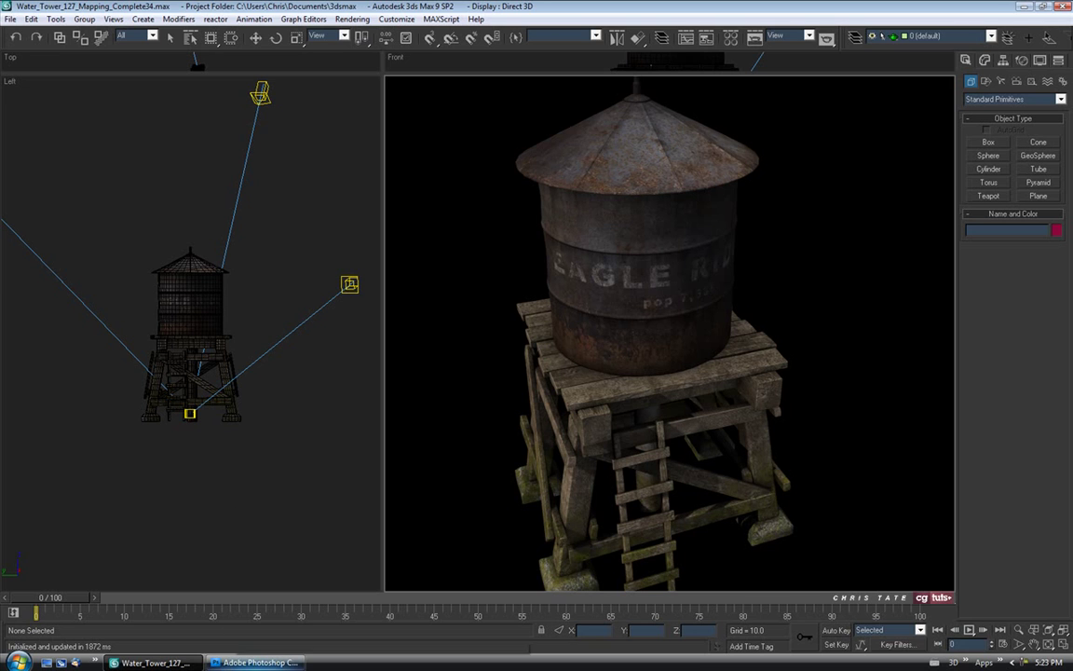
{"action": "left_click", "coordinate": [238, 662]}
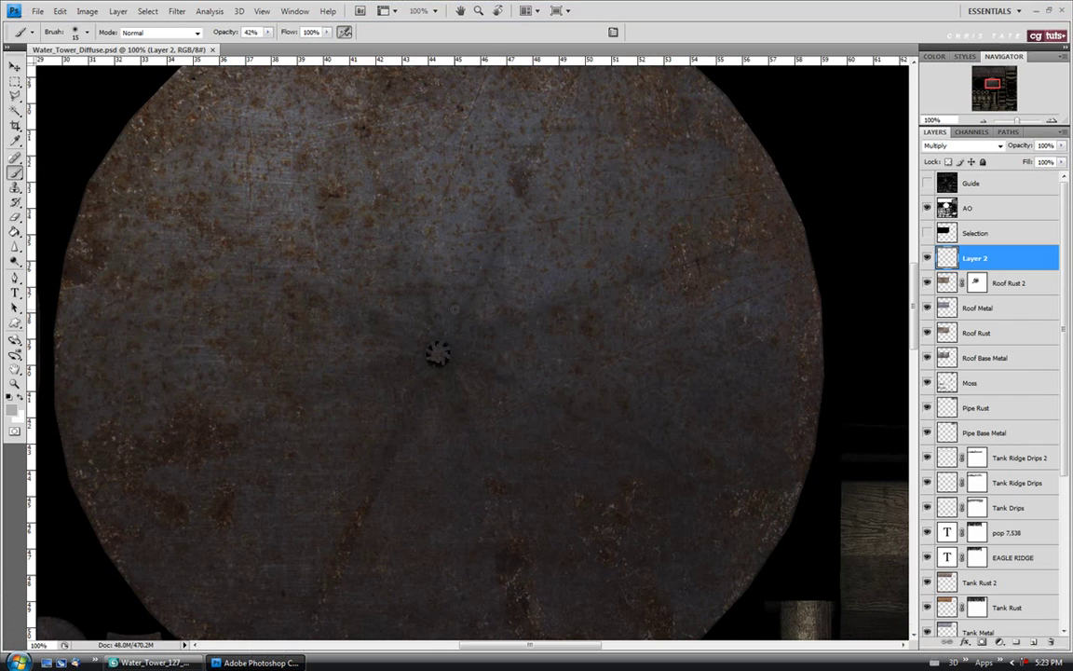
Show the Guide layer and set the brush to 9 px at 62% opacity for finer seam shading
{"action": "left_click", "coordinate": [927, 183]}
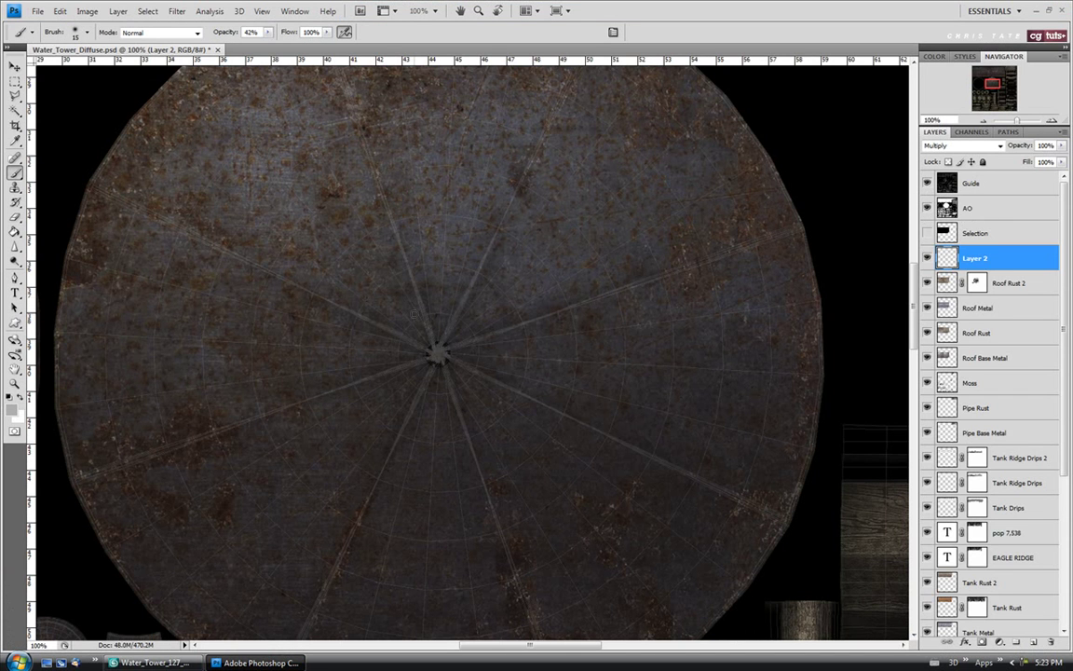
{"action": "key", "text": "bracketleft"}
{"action": "left_click", "coordinate": [268, 32]}
{"action": "left_click_drag", "start_coordinate": [271, 44], "coordinate": [280, 44]}
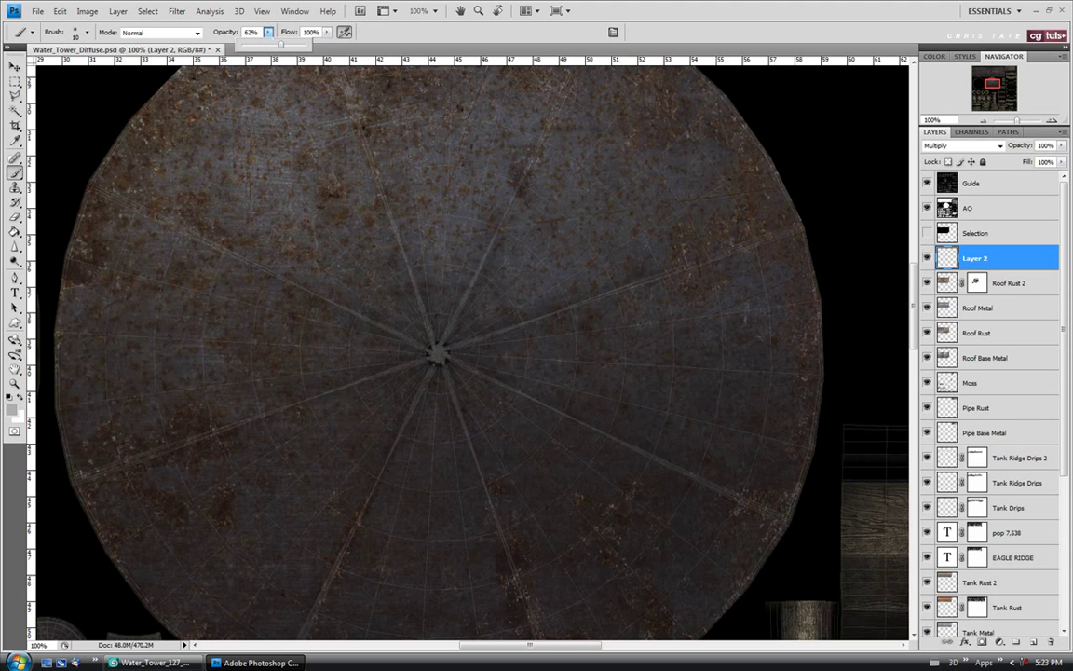
{"action": "key", "text": "bracketleft"}
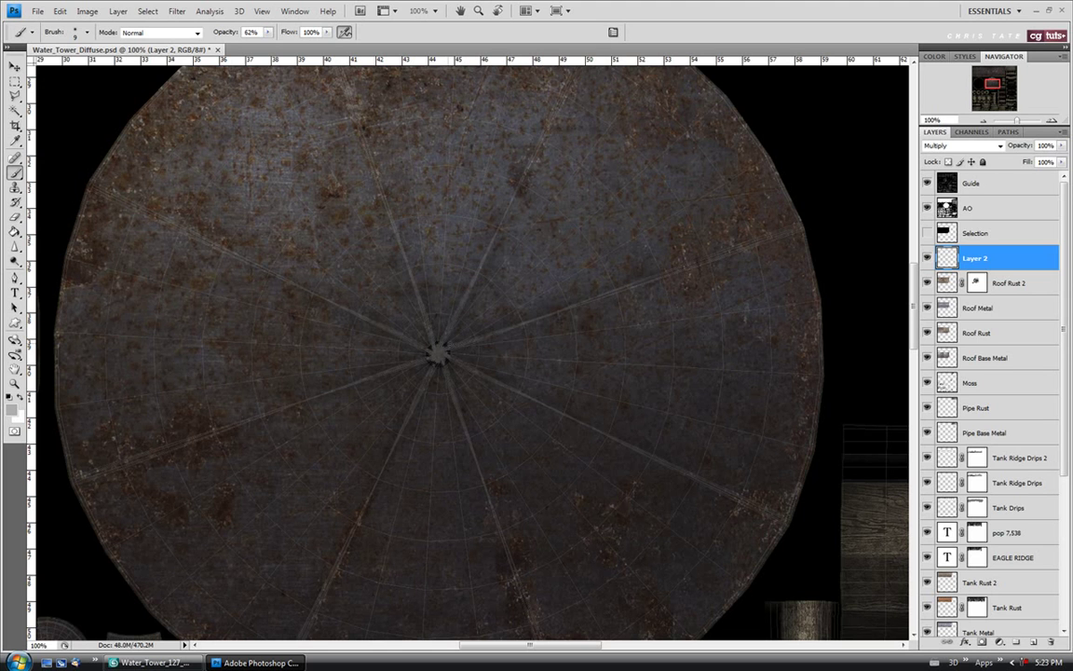
Raise the brush opacity to 100%, strengthen the shading beside the roof seams near the centre, and hide the Guide layer
{"action": "left_click", "coordinate": [268, 32]}
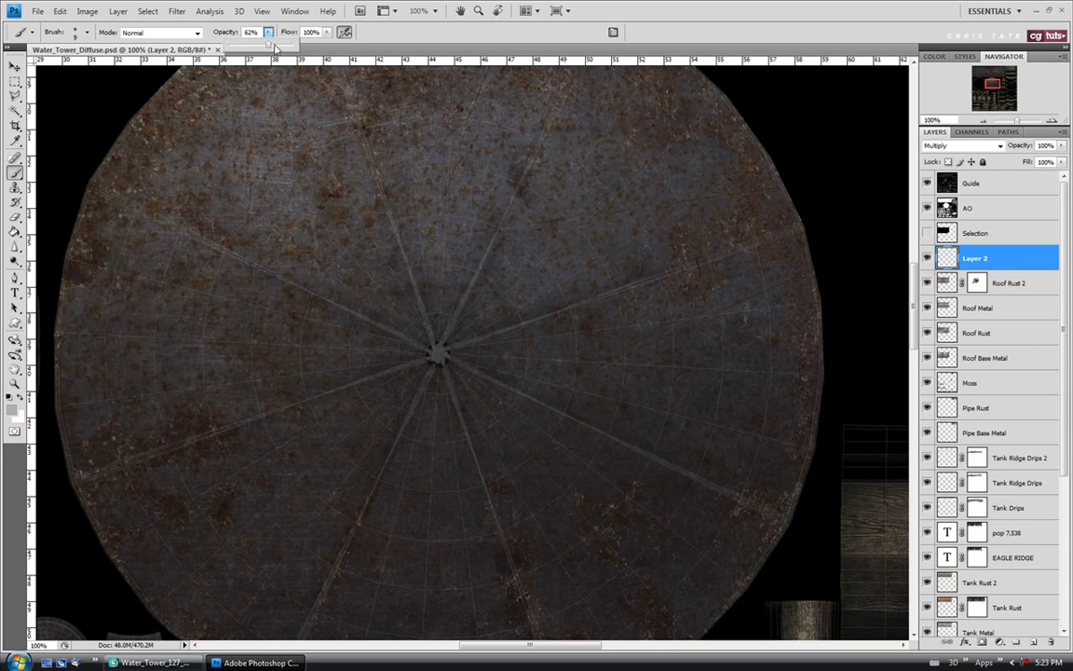
{"action": "left_click_drag", "start_coordinate": [267, 48], "coordinate": [294, 47]}
{"action": "key", "text": "Return"}
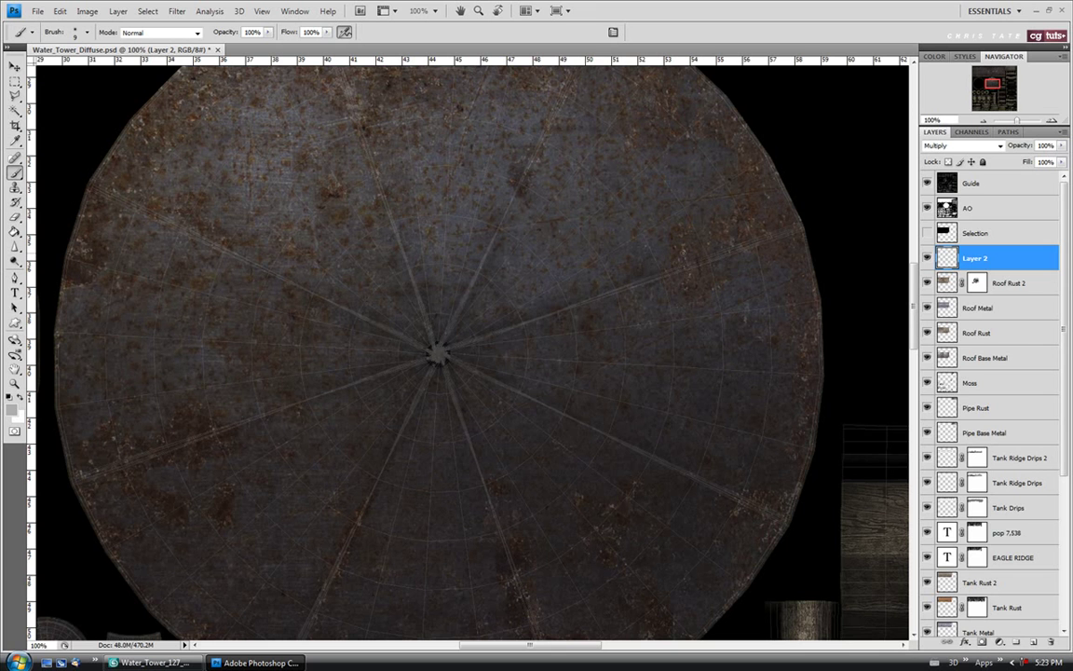
{"action": "left_click", "coordinate": [927, 183]}
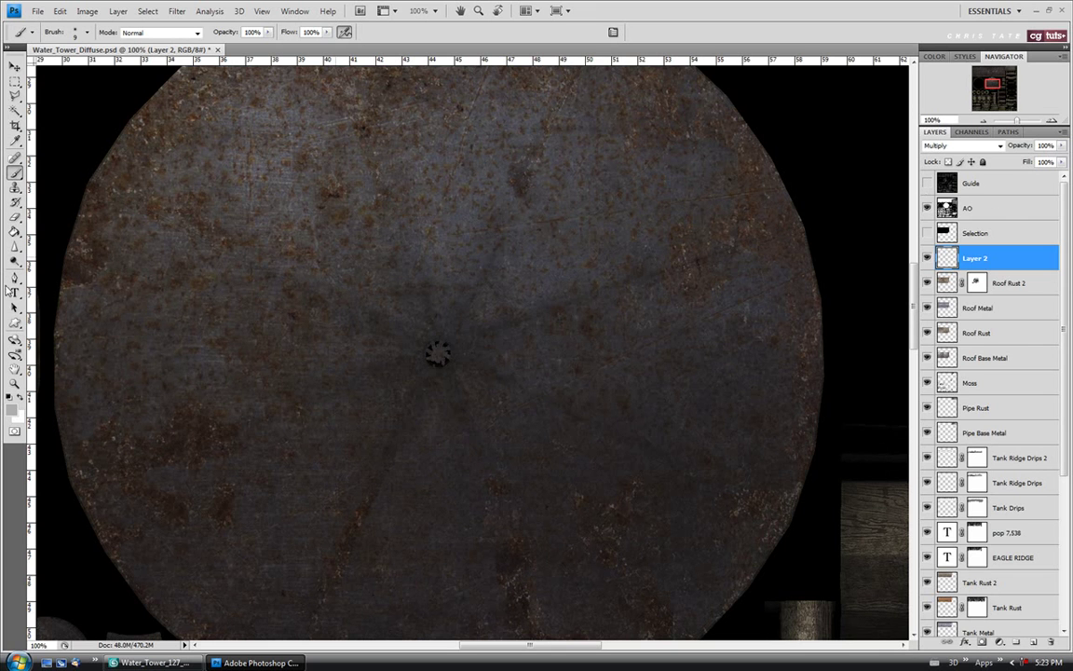
Choose a darker neutral grey foreground colour and set the brush opacity to 32%
{"action": "left_click", "coordinate": [11, 408]}
{"action": "left_click_drag", "start_coordinate": [437, 306], "coordinate": [438, 353]}
{"action": "left_click", "coordinate": [730, 244]}
{"action": "key", "text": "b"}
{"action": "left_click_drag", "start_coordinate": [267, 31], "coordinate": [226, 51]}
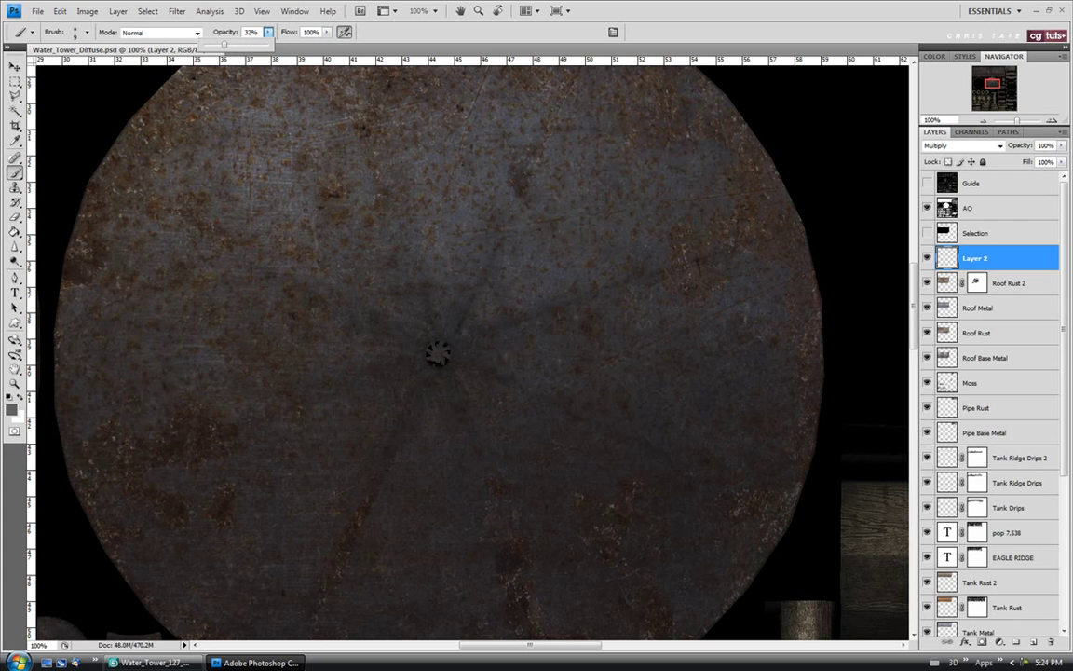
{"action": "key", "text": "Return"}
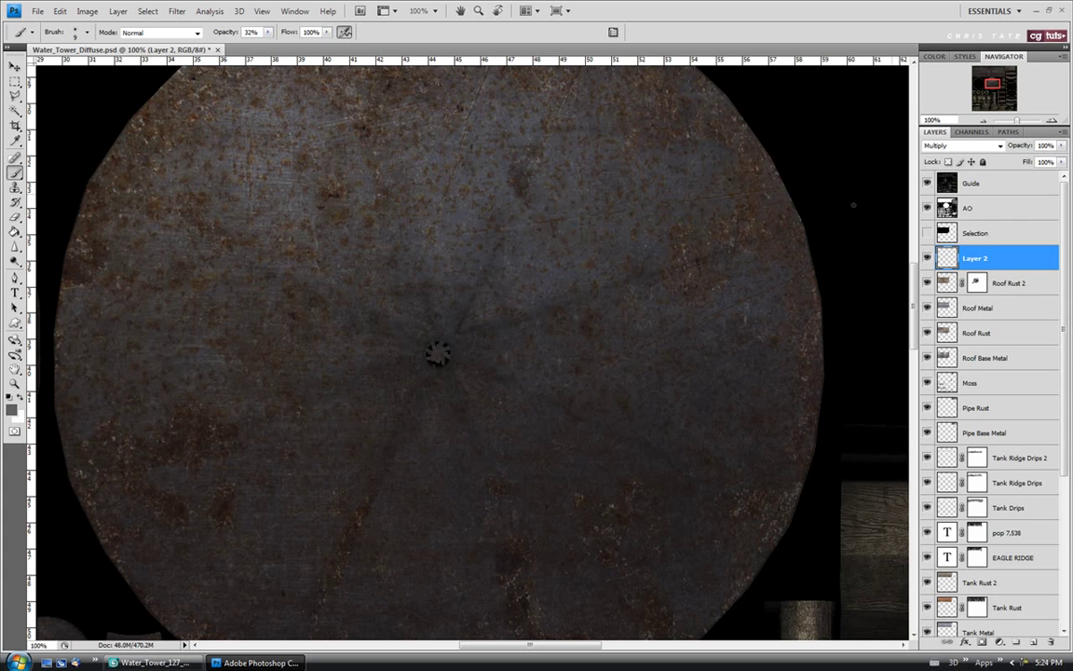
Paint darker shading along the roof seams radiating from the centre with the Guide layer as reference, leaving the Guide hidden
{"action": "left_click", "coordinate": [927, 182]}
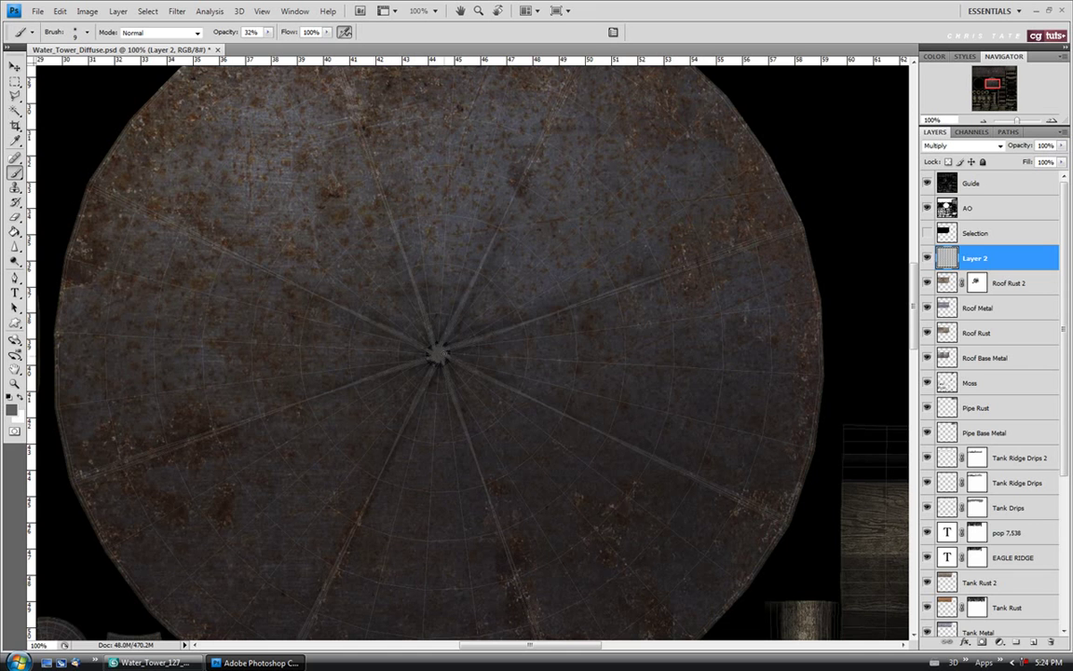
{"action": "left_click", "coordinate": [927, 183]}
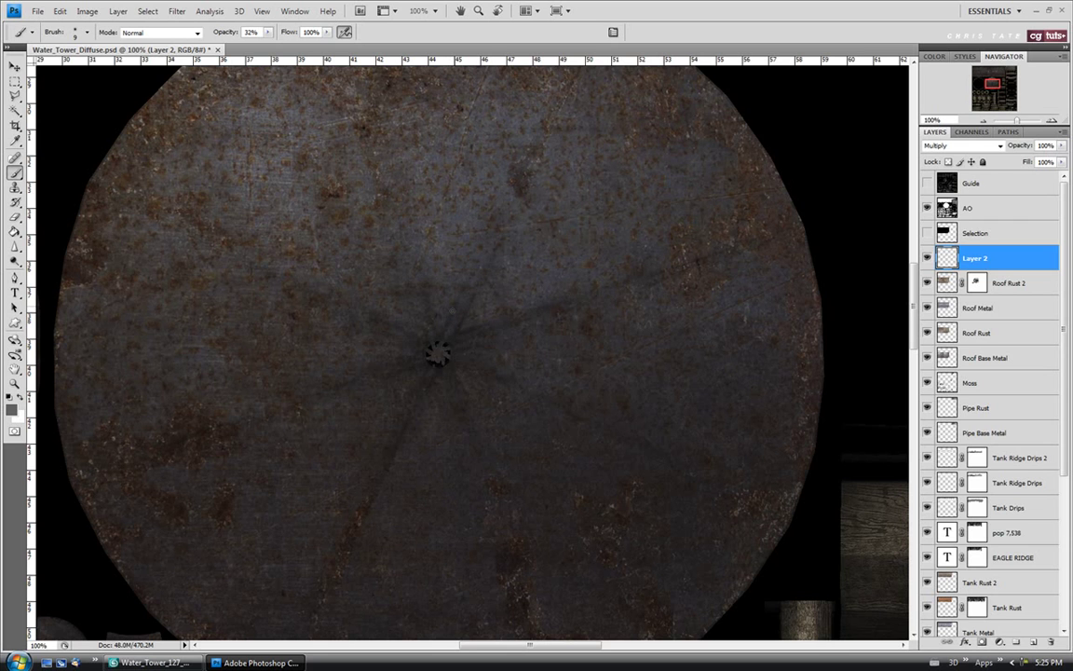
{"action": "left_click", "coordinate": [926, 184]}
{"action": "left_click", "coordinate": [927, 183]}
Soften the dark strokes near the roof's centre with a 25 px Eraser at 18% opacity, checking them against the Guide layer
{"action": "left_click", "coordinate": [15, 216]}
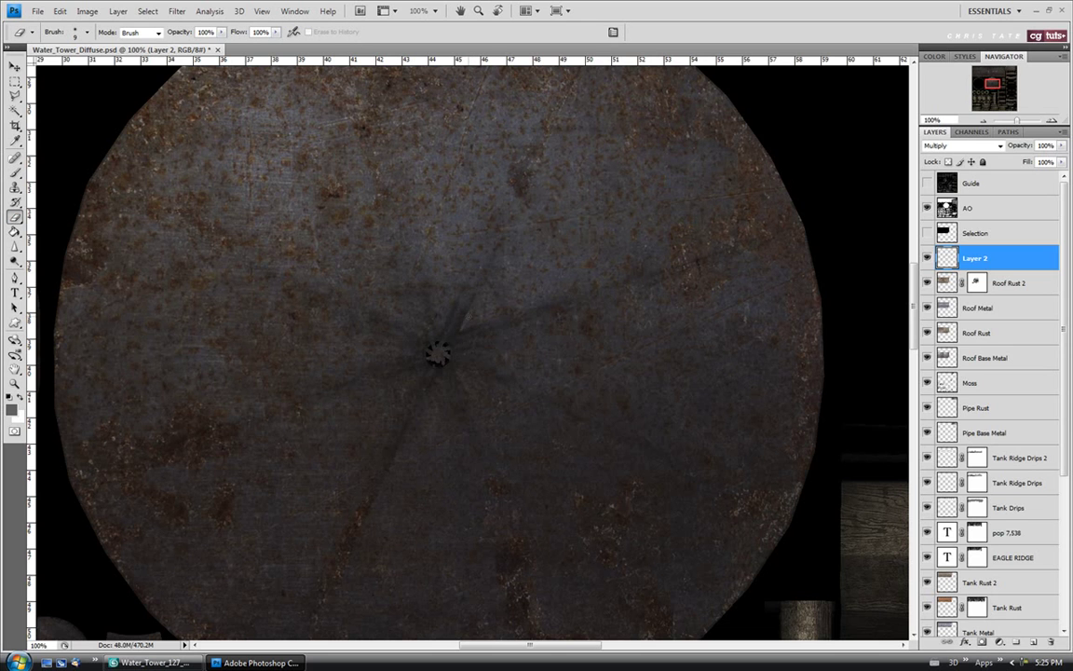
{"action": "left_click", "coordinate": [220, 31]}
{"action": "left_click_drag", "start_coordinate": [207, 45], "coordinate": [168, 46]}
{"action": "left_click", "coordinate": [471, 318]}
{"action": "mouse_move", "coordinate": [468, 315]}
{"action": "left_mouse_down"}
{"action": "mouse_move", "coordinate": [460, 330]}
{"action": "mouse_move", "coordinate": [419, 299]}
{"action": "left_mouse_up"}
{"action": "left_click", "coordinate": [927, 184]}
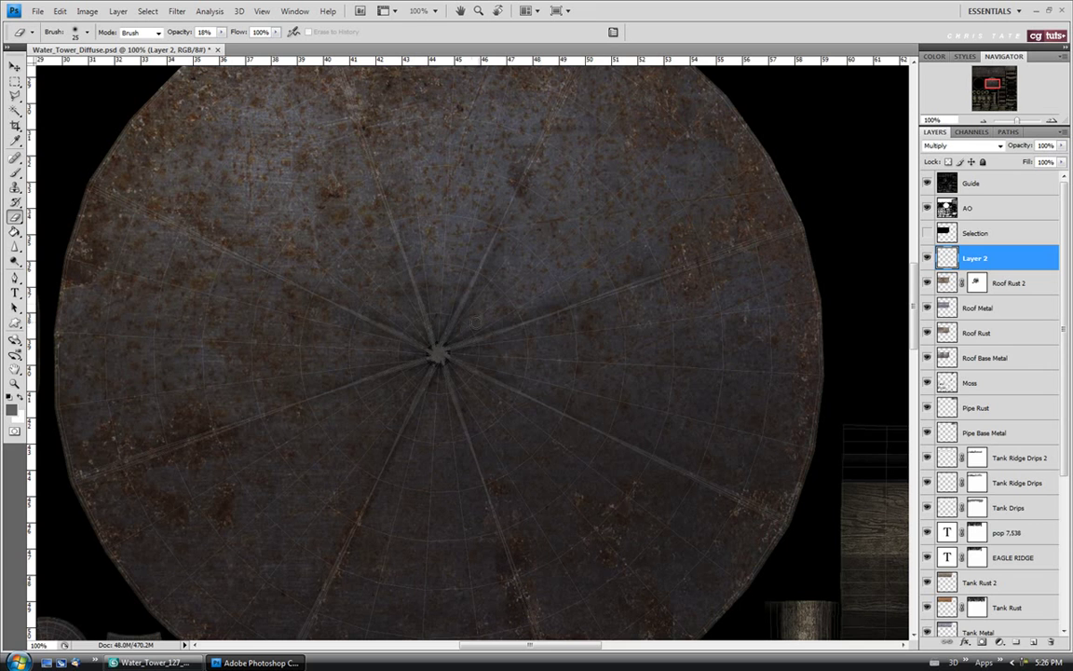
{"action": "left_click", "coordinate": [926, 183]}
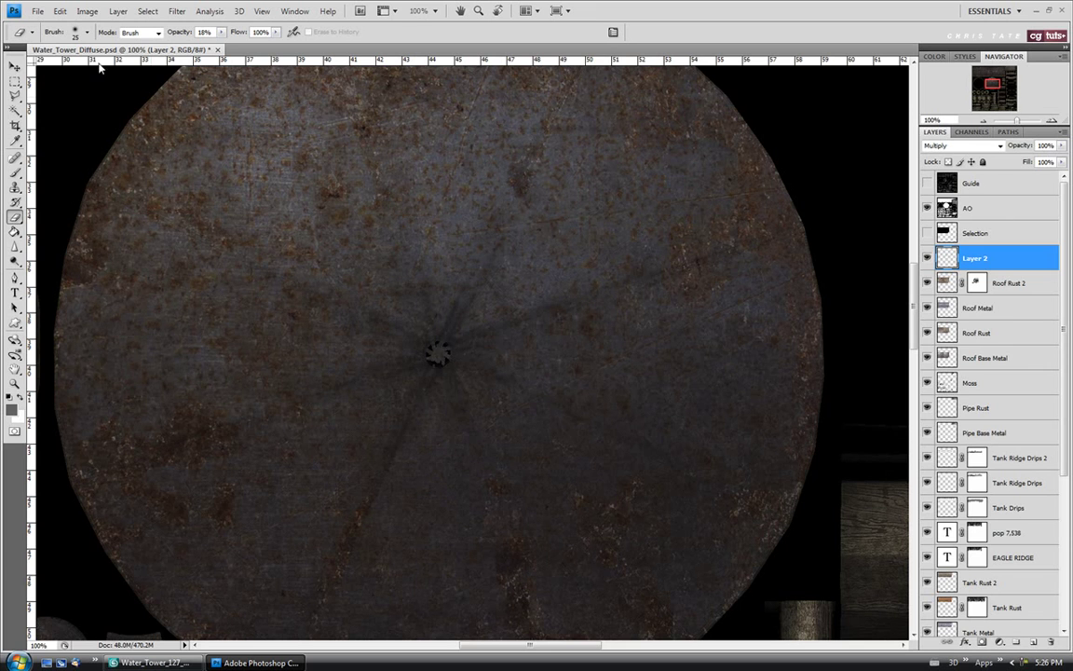
Save the diffuse map and switch to 3ds Max
{"action": "left_click", "coordinate": [38, 11]}
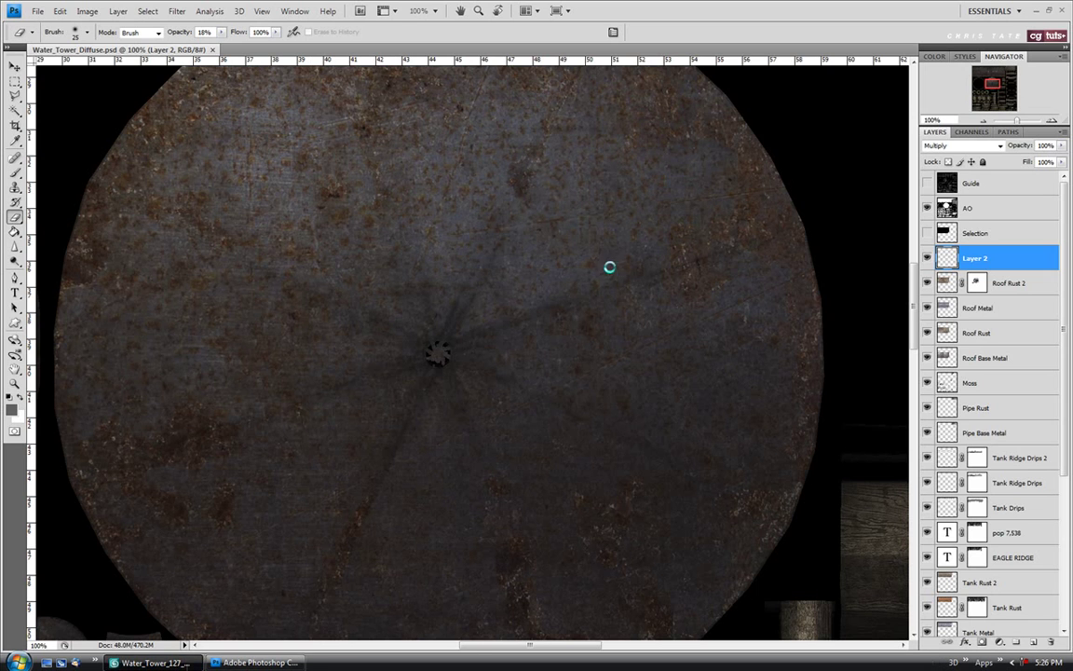
{"action": "key", "text": "alt+Tab"}
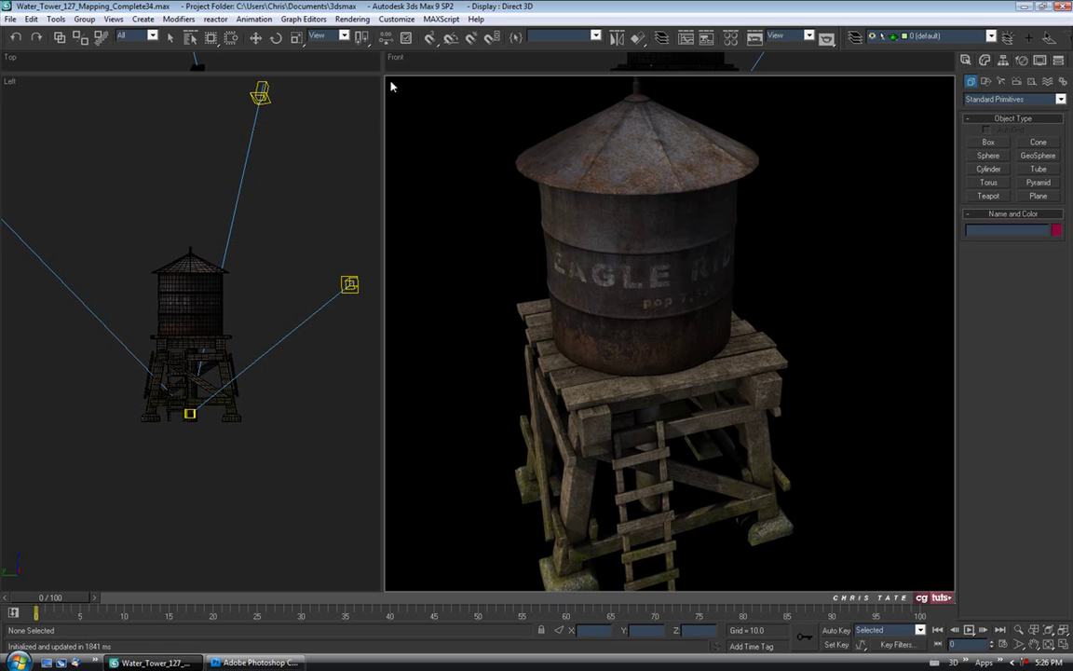
Return the viewport to Perspective, orbit to look further down on the roof, and render it with ActiveShade
{"action": "right_click", "coordinate": [358, 79]}
{"action": "left_click", "coordinate": [369, 64]}
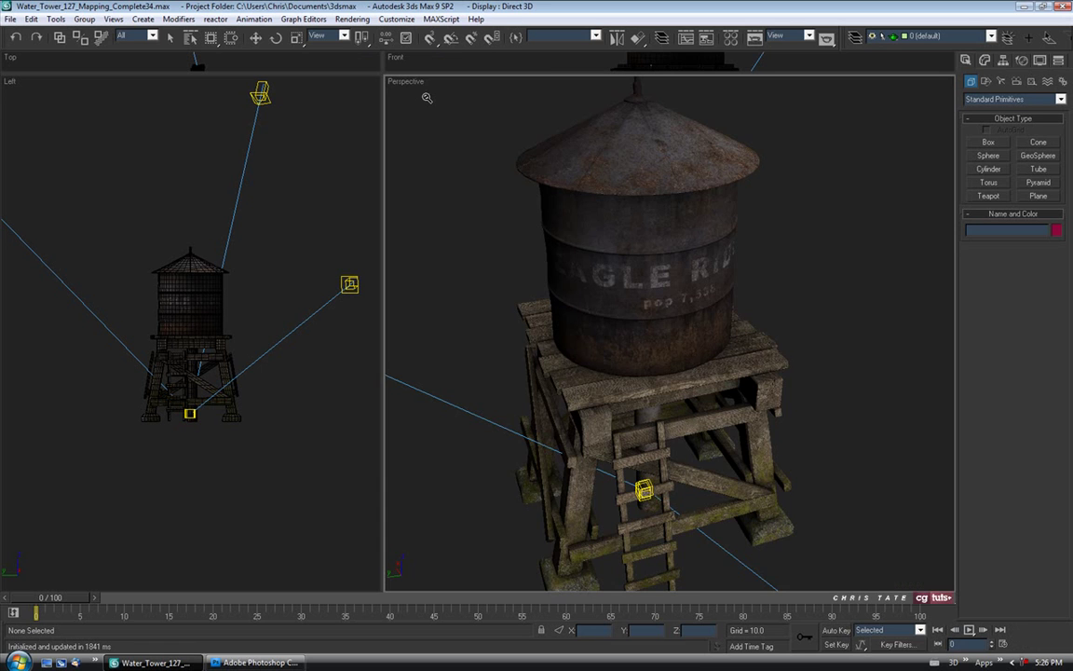
{"action": "left_click_drag", "start_coordinate": [659, 222], "coordinate": [626, 206]}
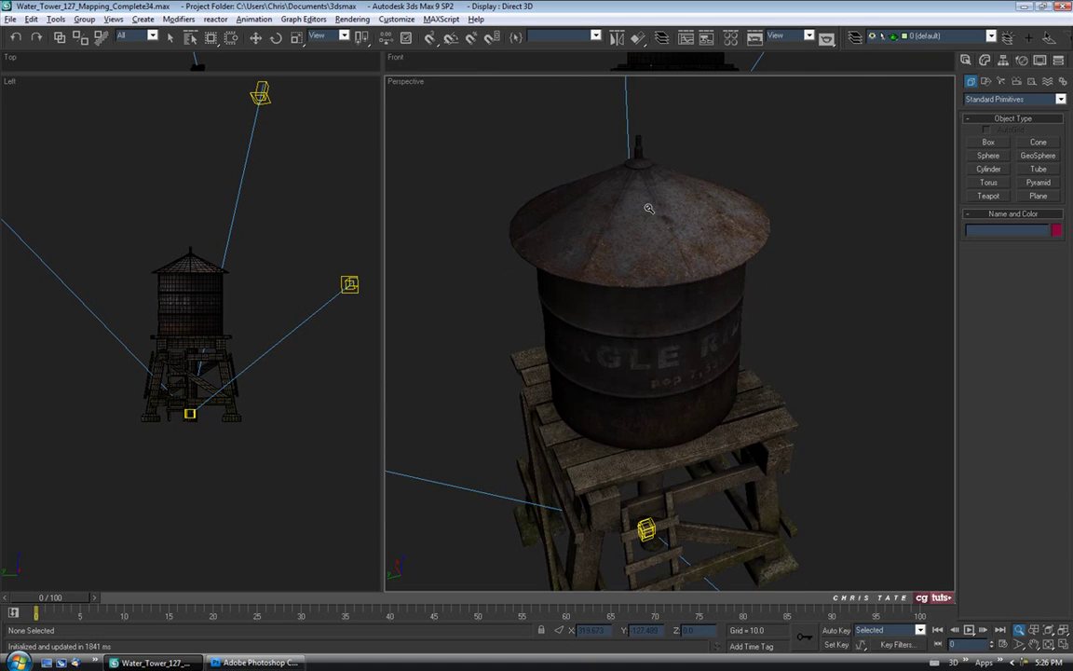
{"action": "right_click", "coordinate": [414, 82]}
{"action": "mouse_move", "coordinate": [438, 92]}
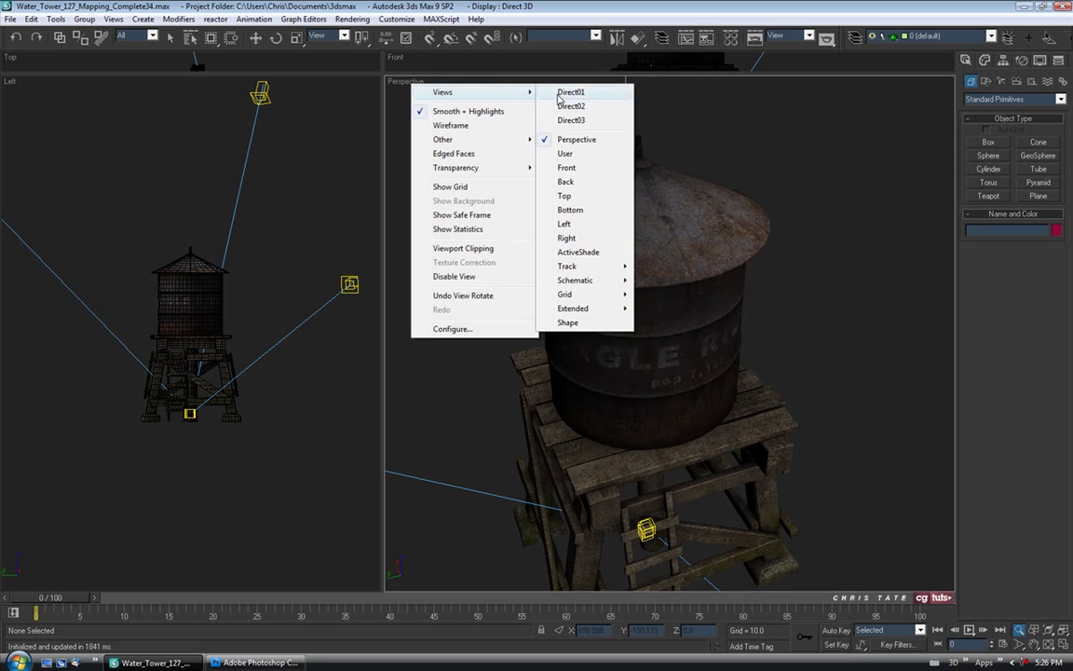
{"action": "left_click", "coordinate": [560, 248]}
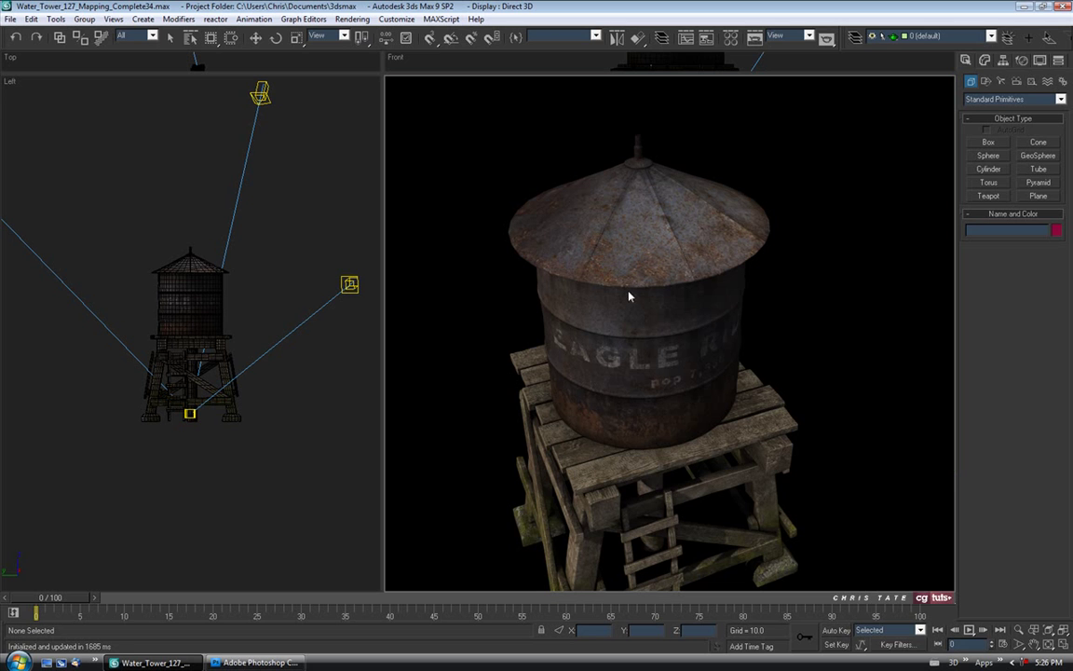
Save the scene as Water_Tower_127_Mapping_Complete35.max and switch back to Photoshop
{"action": "left_click", "coordinate": [11, 20]}
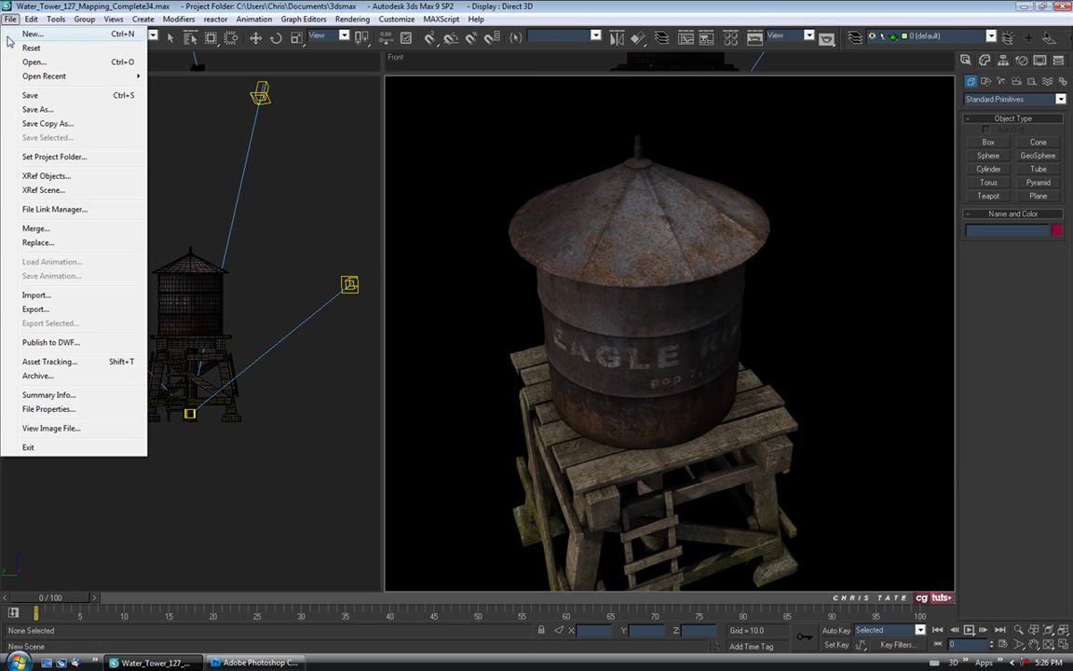
{"action": "left_click", "coordinate": [35, 109]}
{"action": "left_click", "coordinate": [294, 435]}
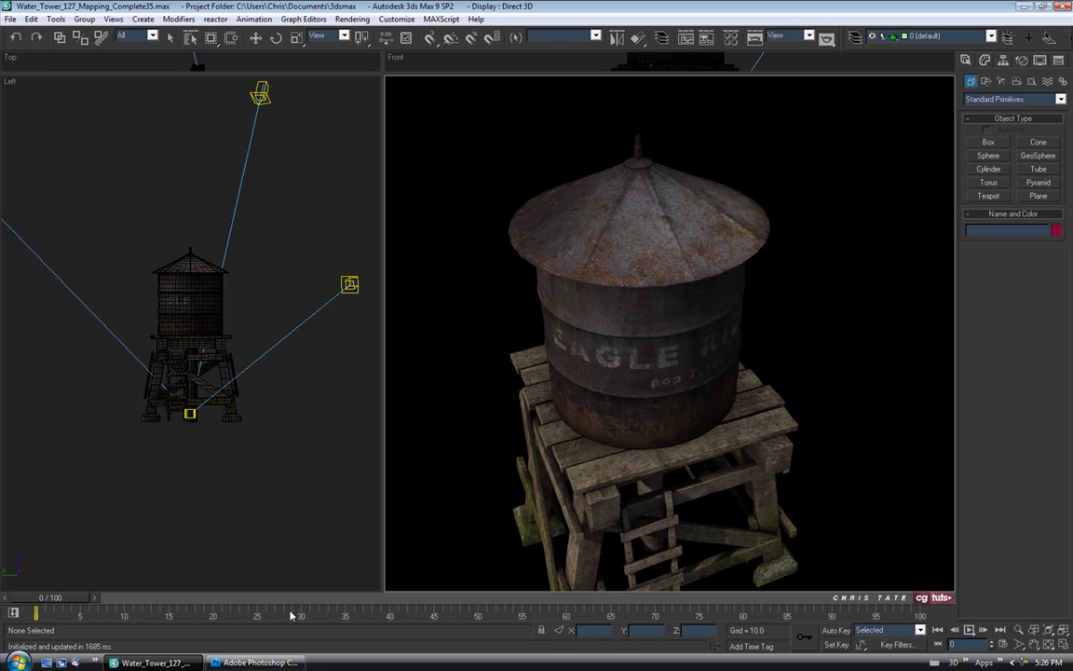
{"action": "left_click", "coordinate": [288, 662]}
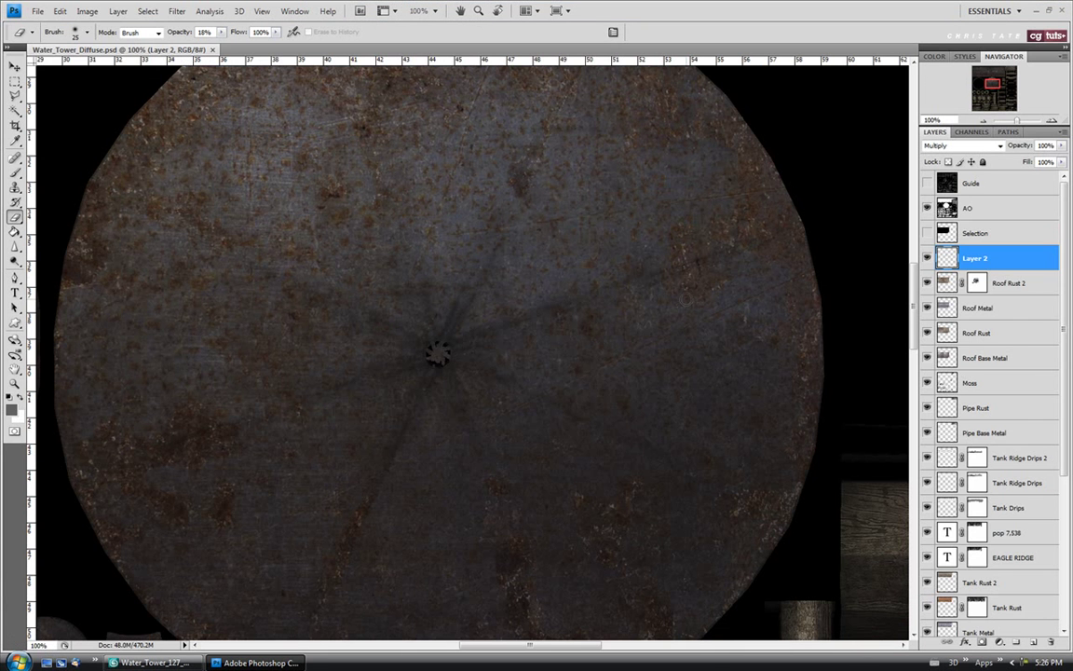
Erase more of the dark shading around the roof's centre, using the Guide layer as reference and hiding it again
{"action": "left_click", "coordinate": [926, 187]}
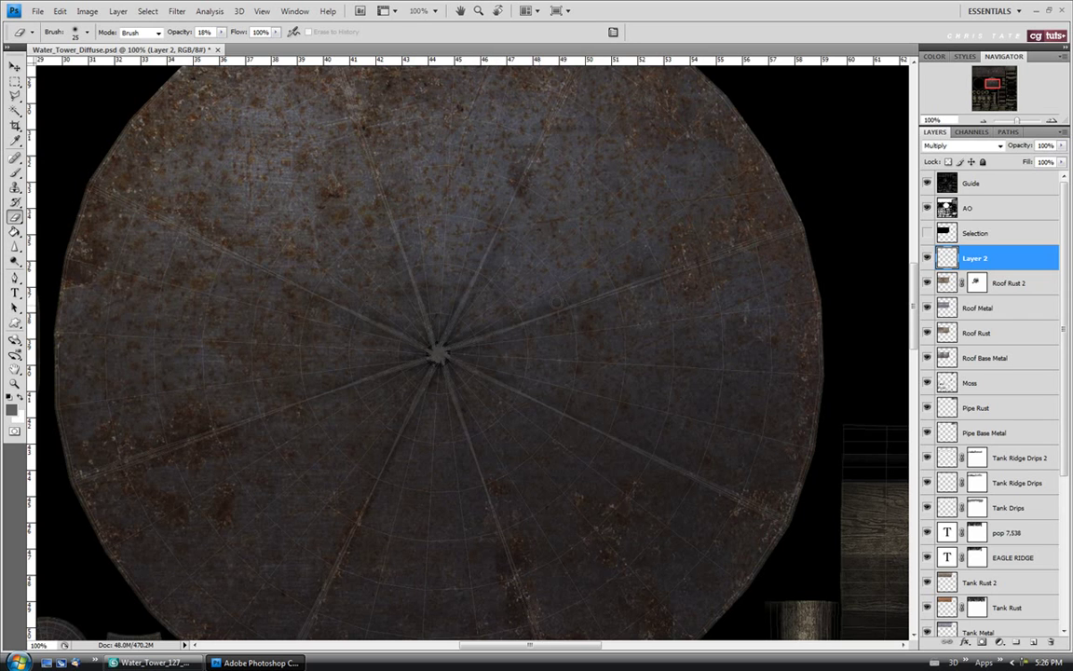
{"action": "mouse_move", "coordinate": [555, 303]}
{"action": "left_mouse_down"}
{"action": "mouse_move", "coordinate": [515, 318]}
{"action": "mouse_move", "coordinate": [573, 295]}
{"action": "left_mouse_up"}
{"action": "mouse_move", "coordinate": [450, 289]}
{"action": "left_mouse_down"}
{"action": "mouse_move", "coordinate": [419, 302]}
{"action": "mouse_move", "coordinate": [400, 285]}
{"action": "left_mouse_up"}
{"action": "mouse_move", "coordinate": [393, 337]}
{"action": "left_mouse_down"}
{"action": "mouse_move", "coordinate": [406, 306]}
{"action": "mouse_move", "coordinate": [320, 336]}
{"action": "mouse_move", "coordinate": [340, 308]}
{"action": "mouse_move", "coordinate": [382, 352]}
{"action": "mouse_move", "coordinate": [355, 372]}
{"action": "mouse_move", "coordinate": [345, 406]}
{"action": "mouse_move", "coordinate": [424, 416]}
{"action": "mouse_move", "coordinate": [382, 359]}
{"action": "mouse_move", "coordinate": [394, 338]}
{"action": "mouse_move", "coordinate": [420, 349]}
{"action": "mouse_move", "coordinate": [470, 408]}
{"action": "mouse_move", "coordinate": [416, 363]}
{"action": "mouse_move", "coordinate": [447, 357]}
{"action": "mouse_move", "coordinate": [449, 334]}
{"action": "mouse_move", "coordinate": [517, 380]}
{"action": "mouse_move", "coordinate": [429, 315]}
{"action": "mouse_move", "coordinate": [441, 293]}
{"action": "left_mouse_up"}
{"action": "left_click", "coordinate": [926, 184]}
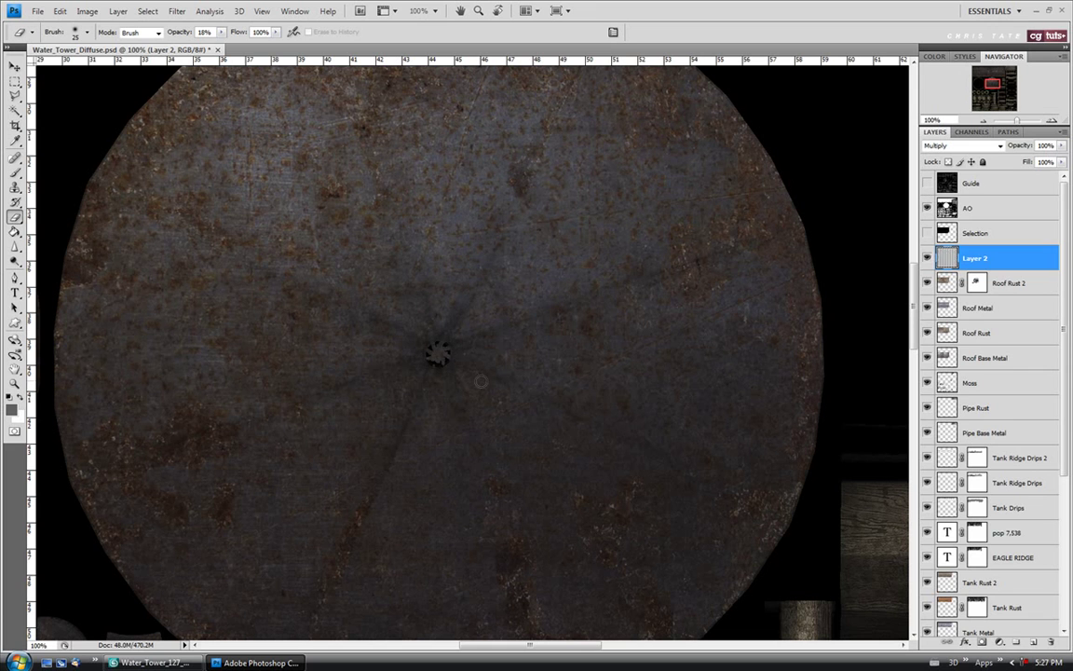
Save the softened roof shading in Water_Tower_Diffuse.psd and switch to 3ds Max
{"action": "left_click", "coordinate": [37, 11]}
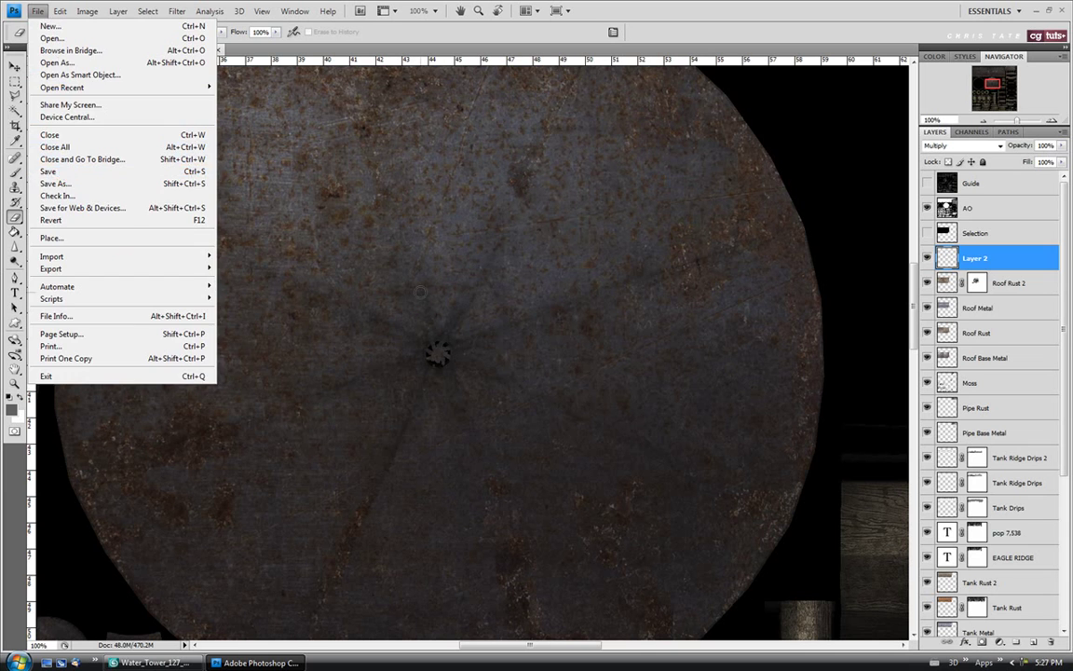
{"action": "left_click", "coordinate": [426, 313]}
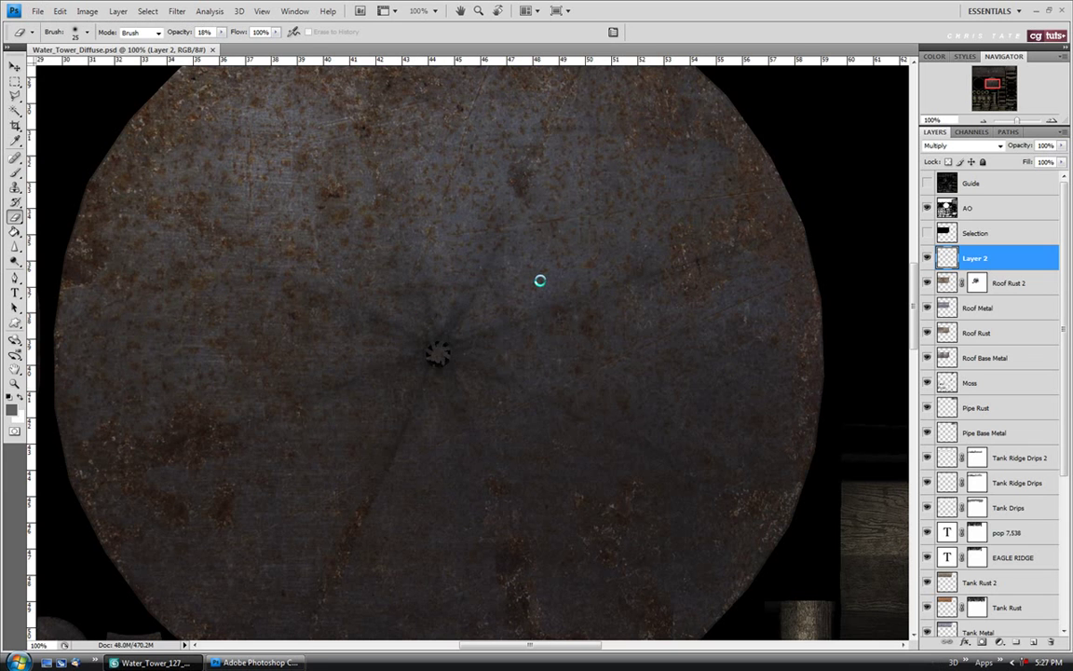
{"action": "key", "text": "alt+Tab"}
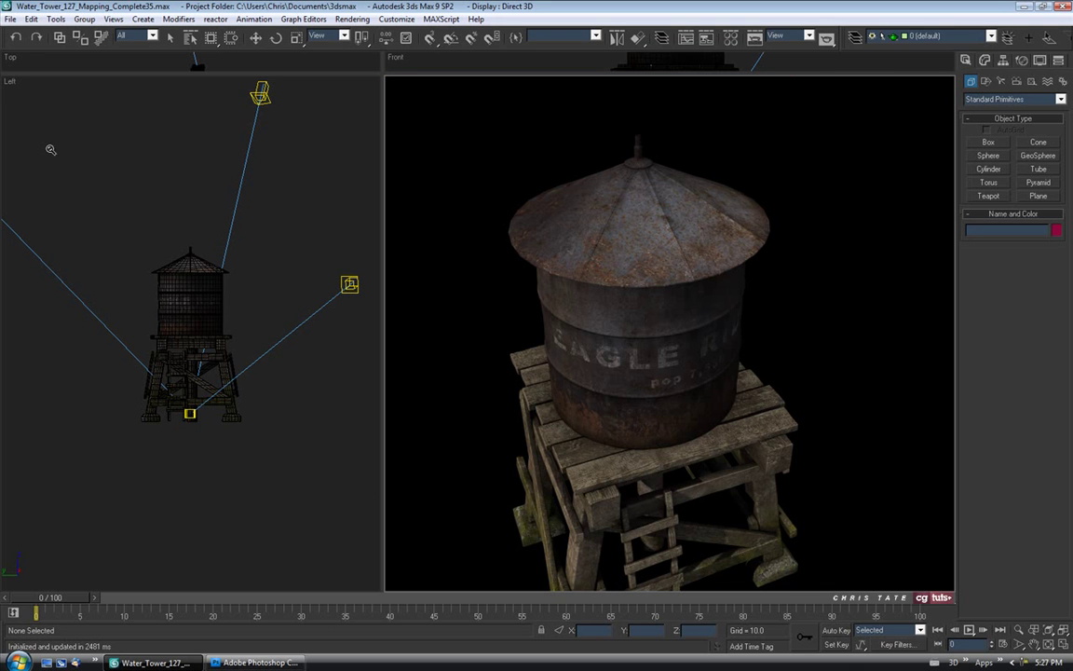
Save the scene incrementally as Water_Tower_127_Mapping_Complete36.max and switch back to Photoshop
{"action": "left_click", "coordinate": [10, 18]}
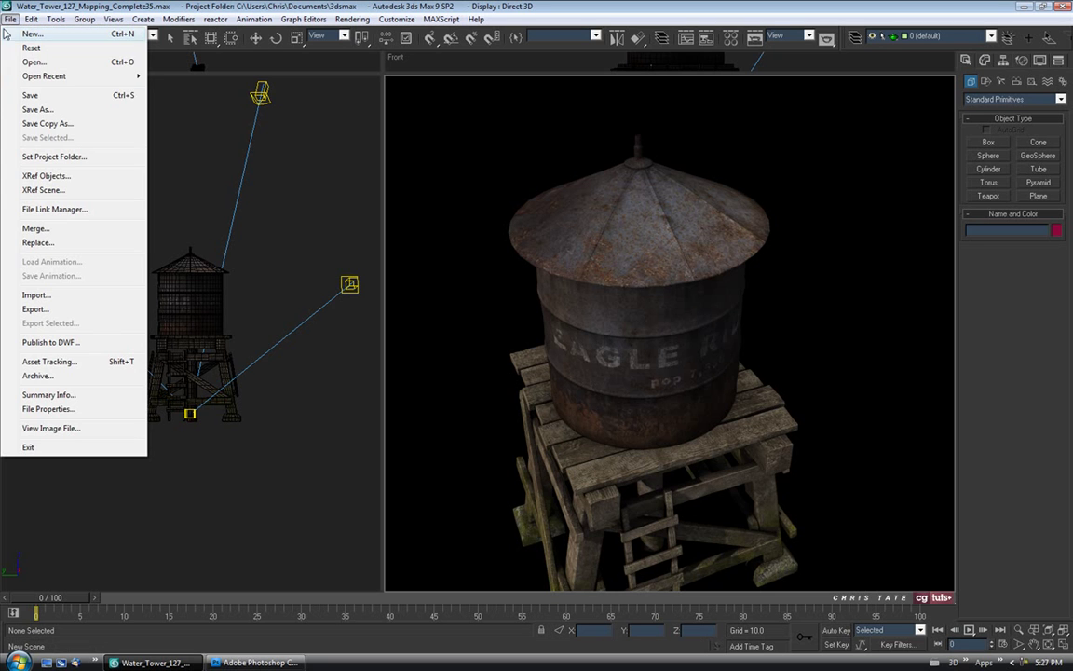
{"action": "left_click", "coordinate": [29, 109]}
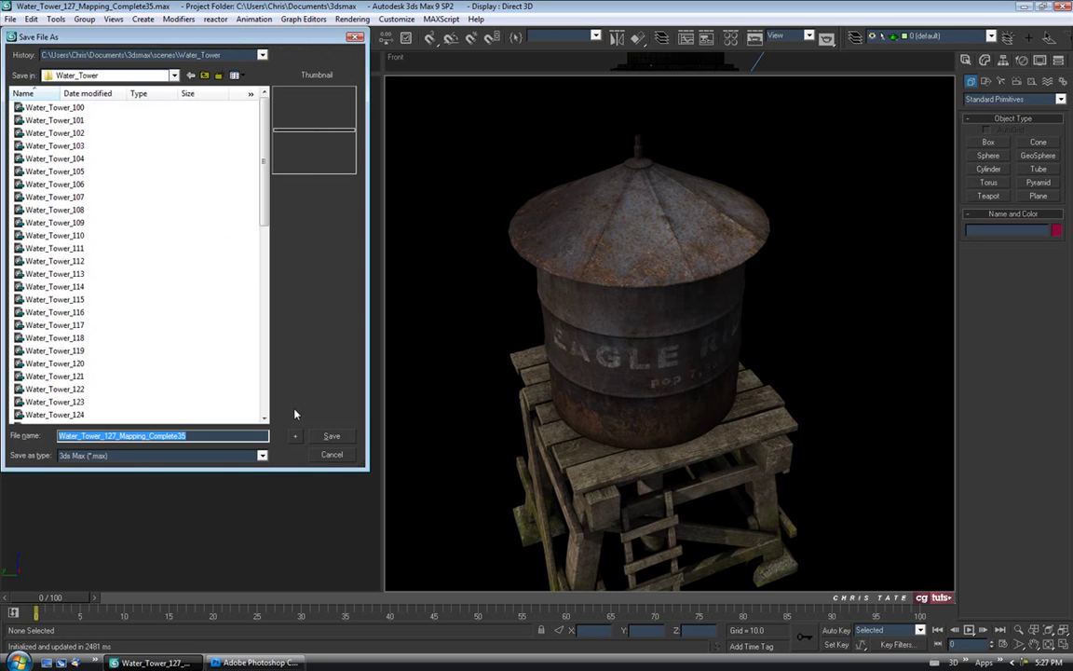
{"action": "left_click", "coordinate": [294, 435]}
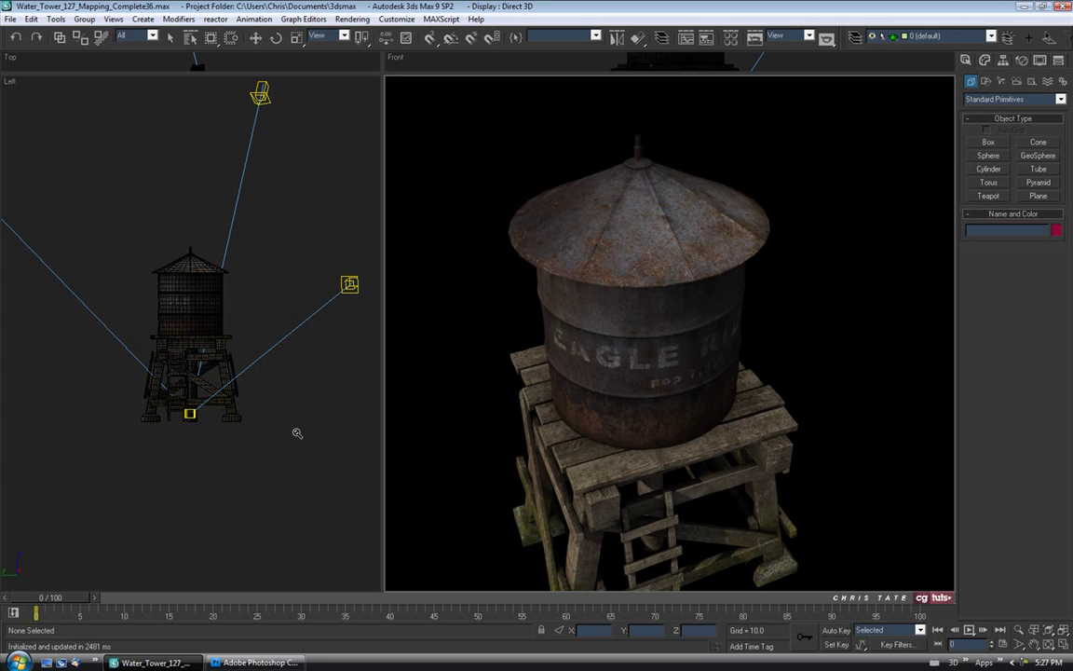
{"action": "left_click", "coordinate": [247, 663]}
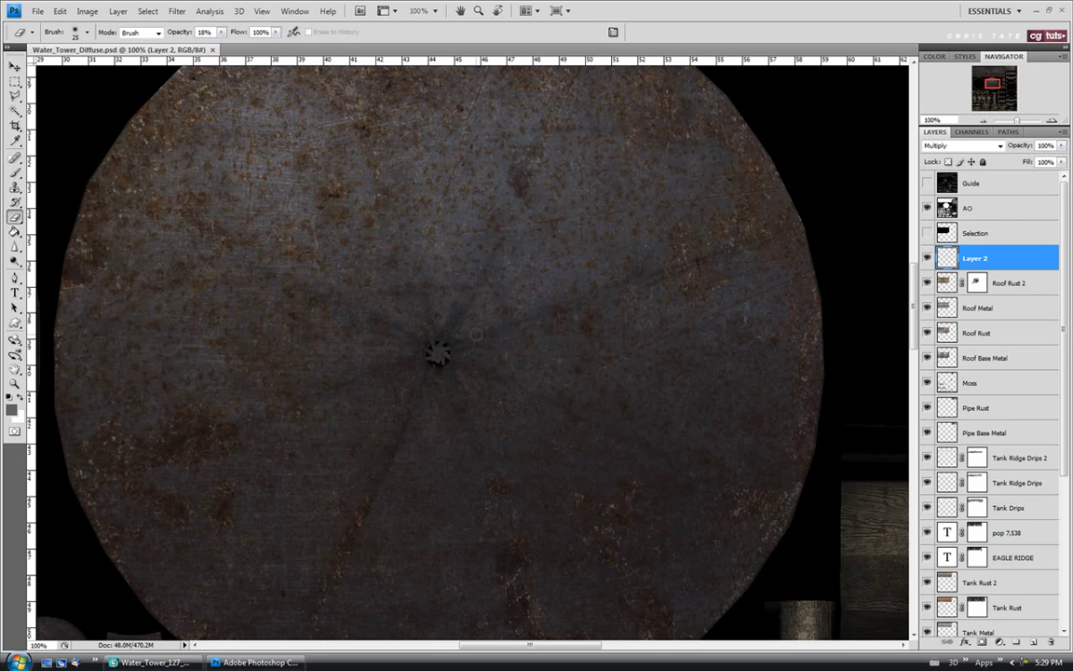
Rename the roof shading layer as Roof Dirt and save the diffuse map
{"action": "double_click", "coordinate": [974, 259]}
{"action": "type", "text": "Roof Dirt"}
{"action": "key", "text": "Return"}
{"action": "left_click", "coordinate": [37, 11]}
{"action": "left_click", "coordinate": [35, 171]}
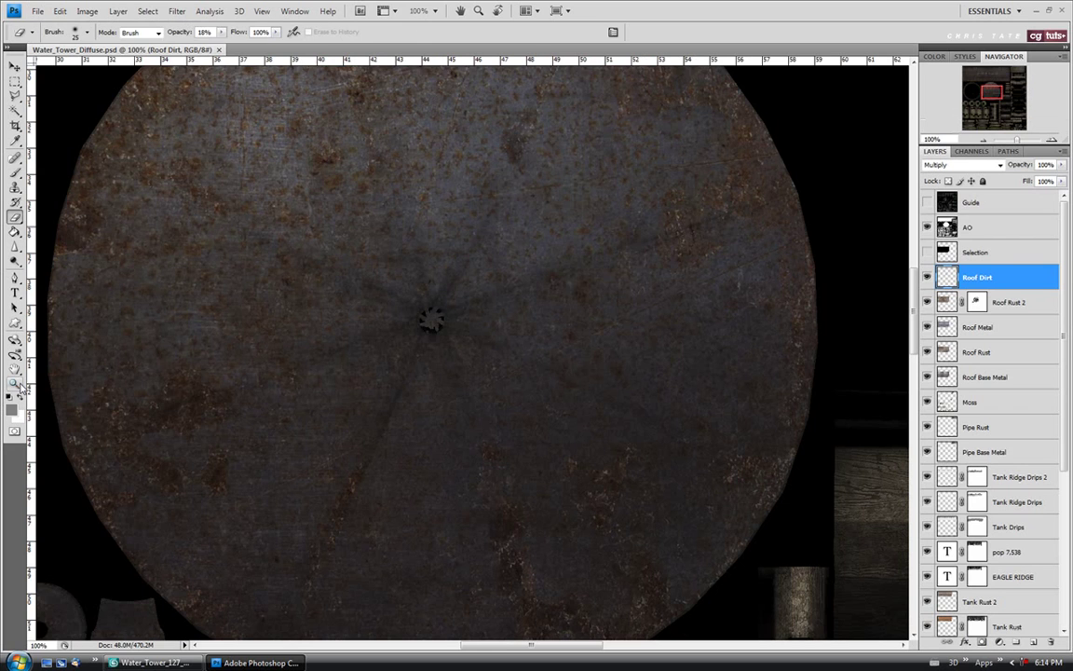
Review the whole diffuse map and the water tower render in 3ds Max, returning to Photoshop
{"action": "key", "text": "z"}
{"action": "key", "text": "ctrl+0"}
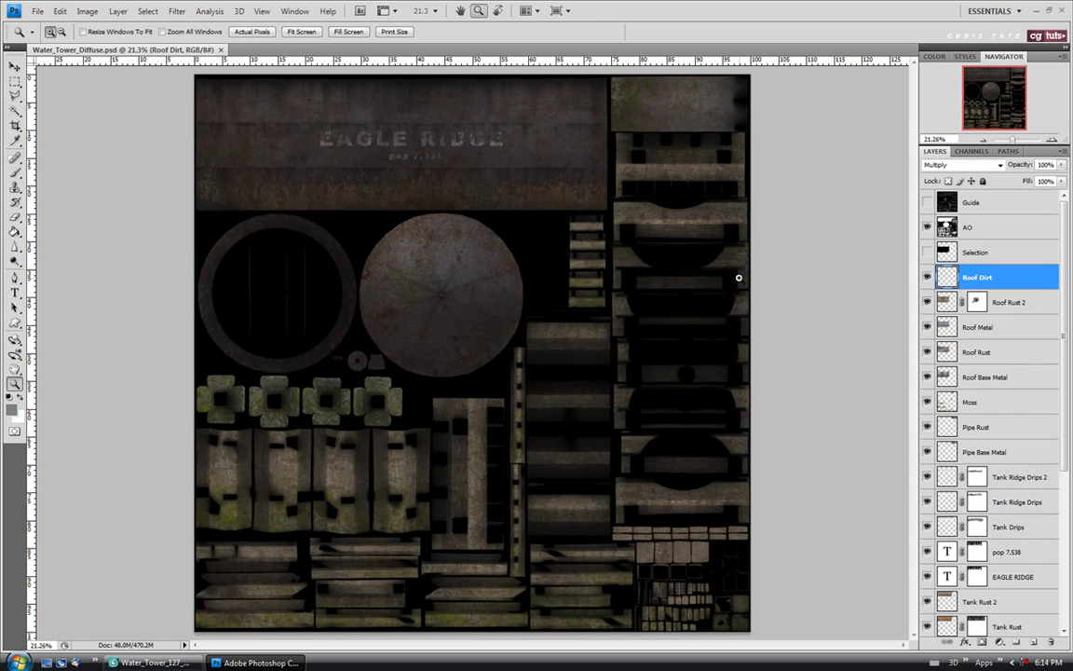
{"action": "left_click", "coordinate": [154, 662]}
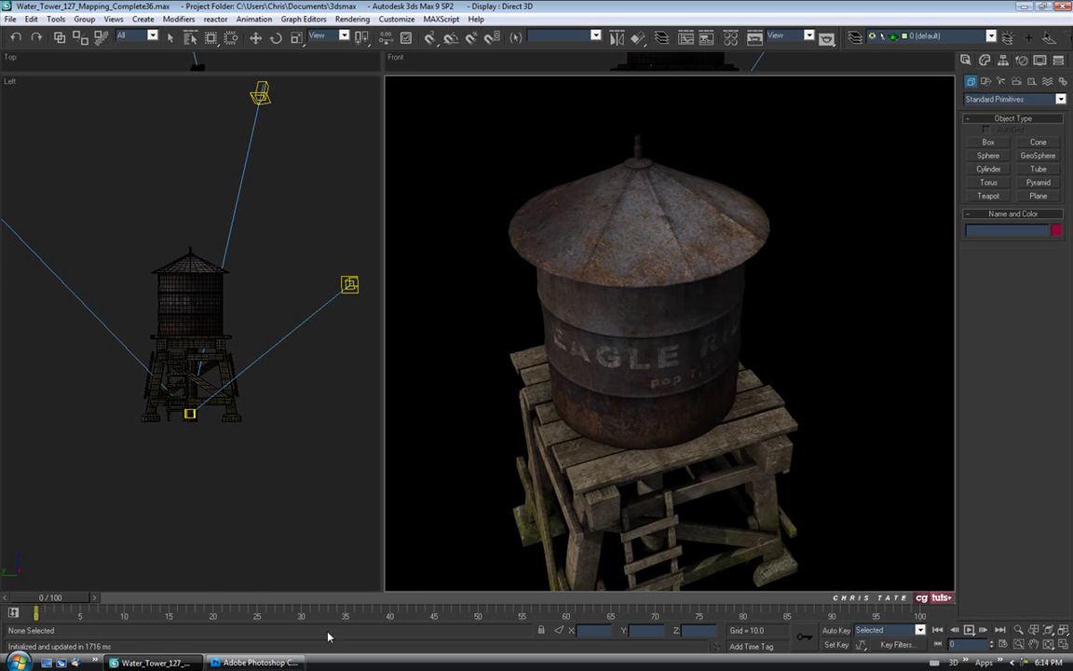
{"action": "key", "text": "alt+Tab"}
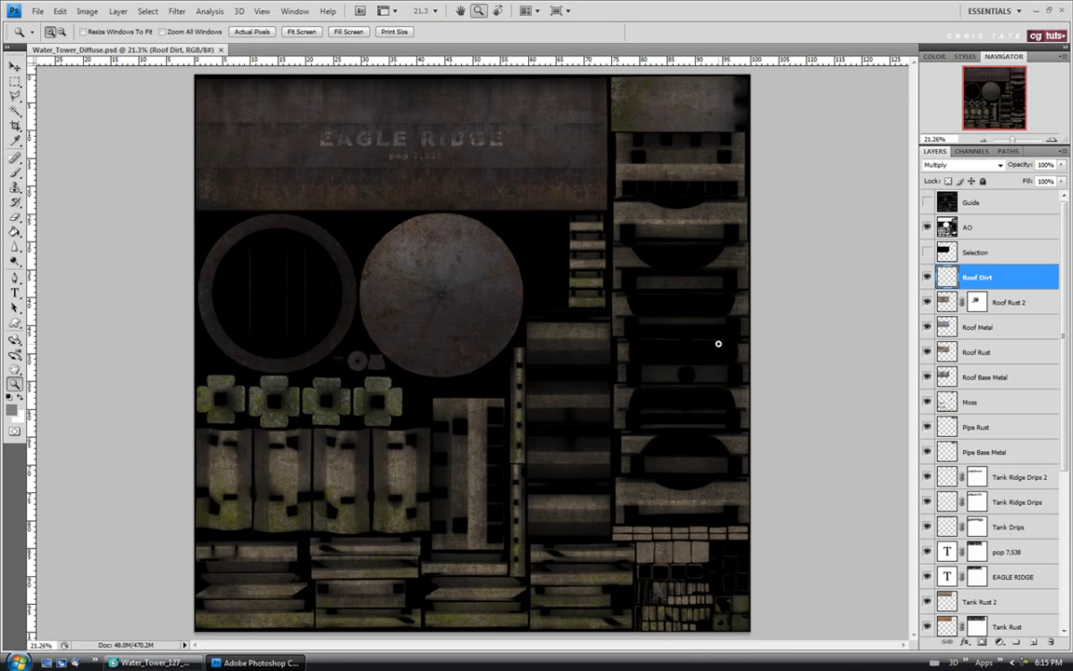
Open the Rust_1 image from Water_Tower_Texture_Source and crop it to the upper rusty half, cutting off the streaked bottom
{"action": "left_click", "coordinate": [37, 10]}
{"action": "left_click", "coordinate": [50, 39]}
{"action": "scroll", "coordinate": [559, 279], "scroll_direction": "down", "scroll_amount": 3}
{"action": "left_click", "coordinate": [373, 310]}
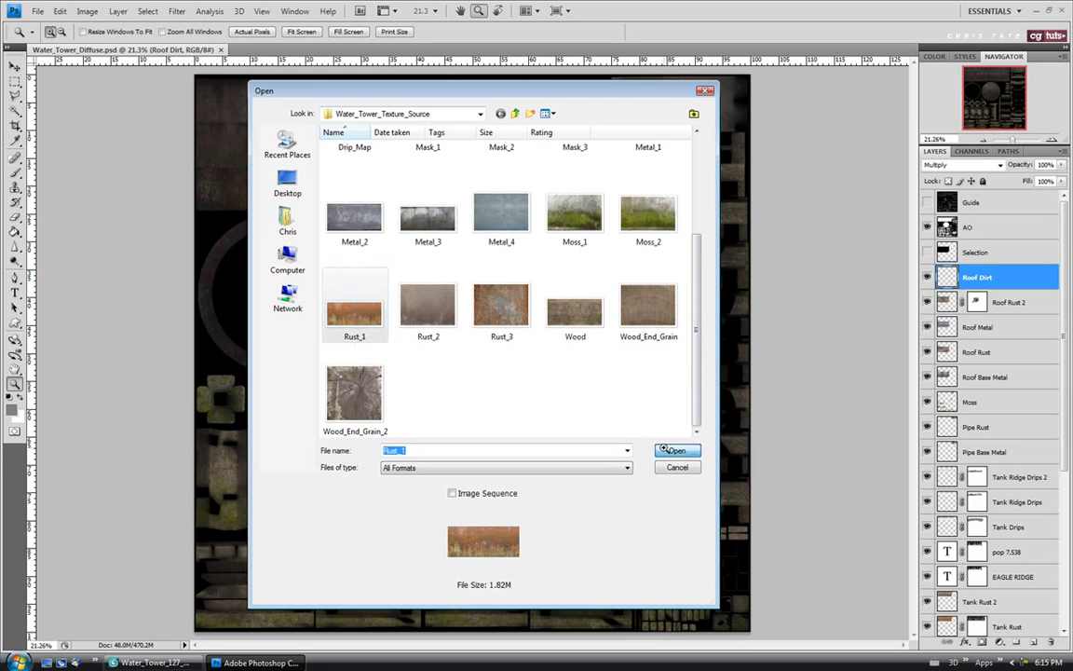
{"action": "left_click", "coordinate": [663, 449]}
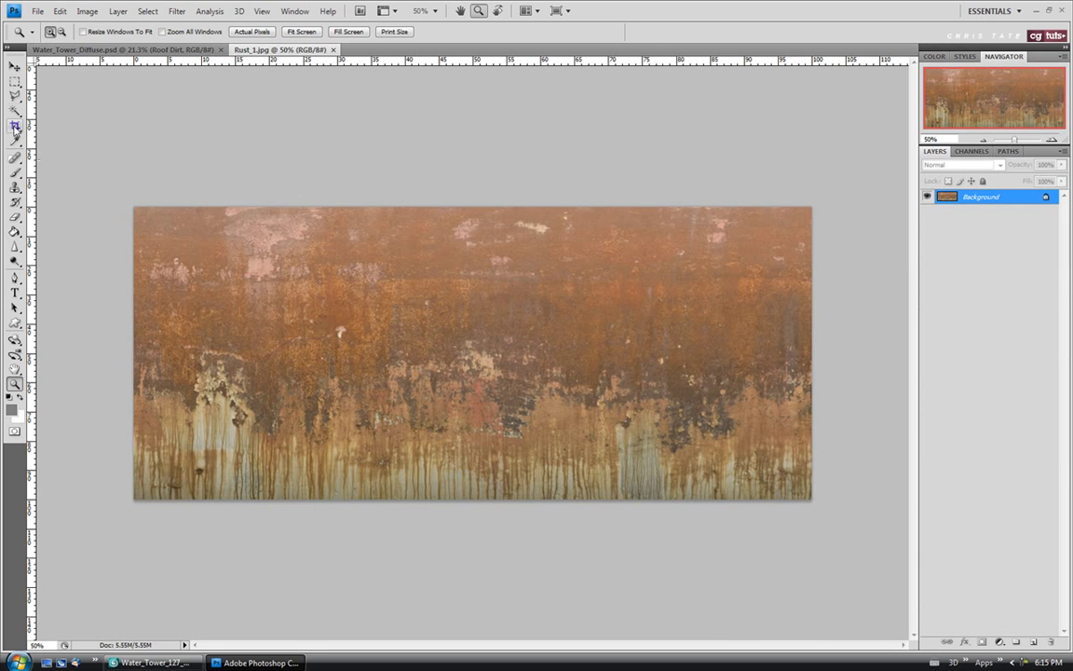
{"action": "left_click", "coordinate": [15, 127]}
{"action": "left_click_drag", "start_coordinate": [133, 207], "coordinate": [829, 361]}
{"action": "key", "text": "Return"}
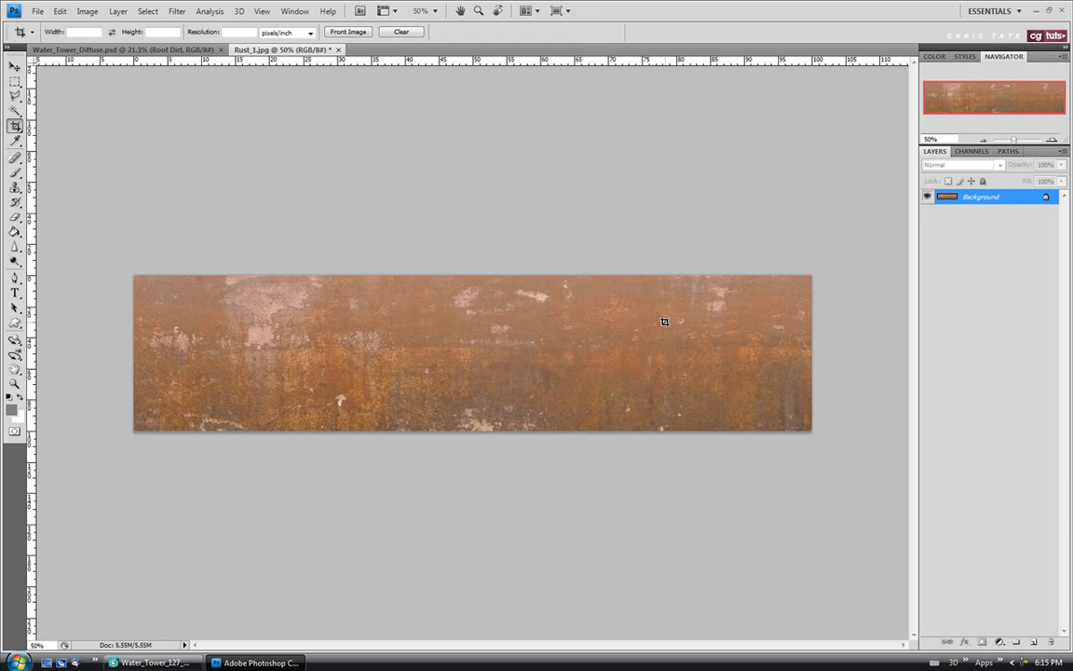
Copy the entire cropped rust image and close Rust_1.jpg without saving its changes
{"action": "key", "text": "ctrl+a"}
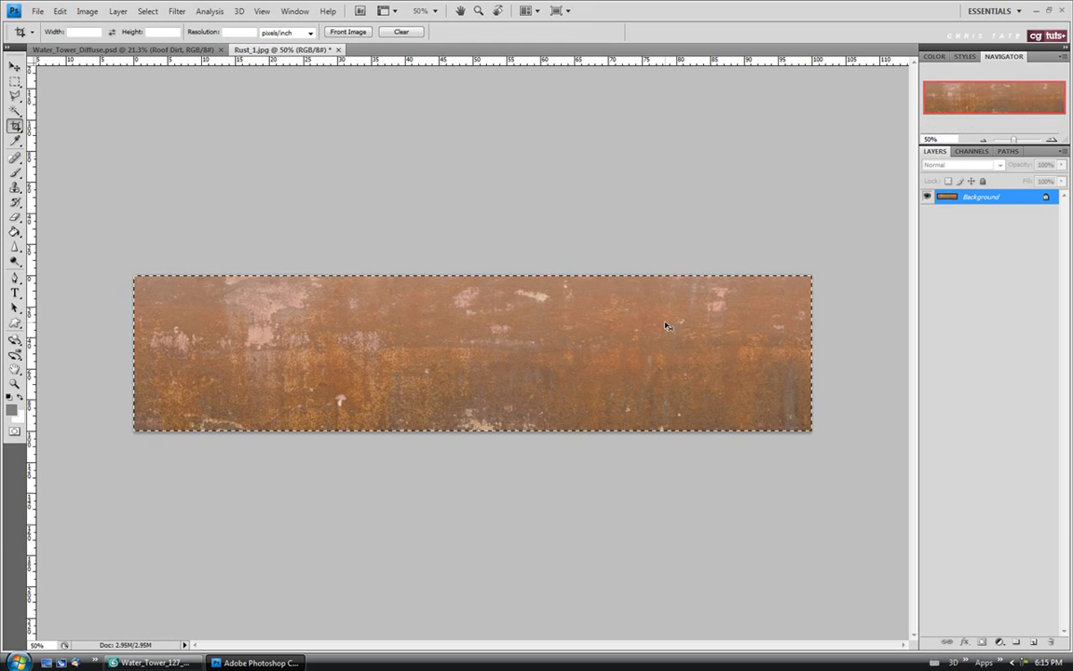
{"action": "left_click", "coordinate": [338, 49]}
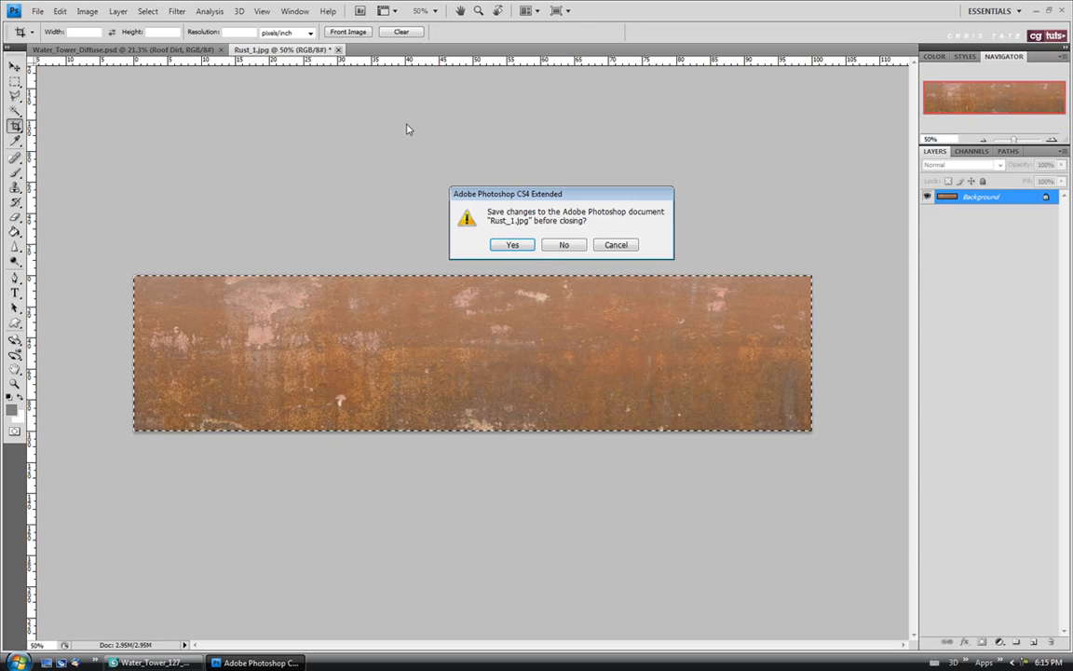
{"action": "left_click", "coordinate": [561, 244]}
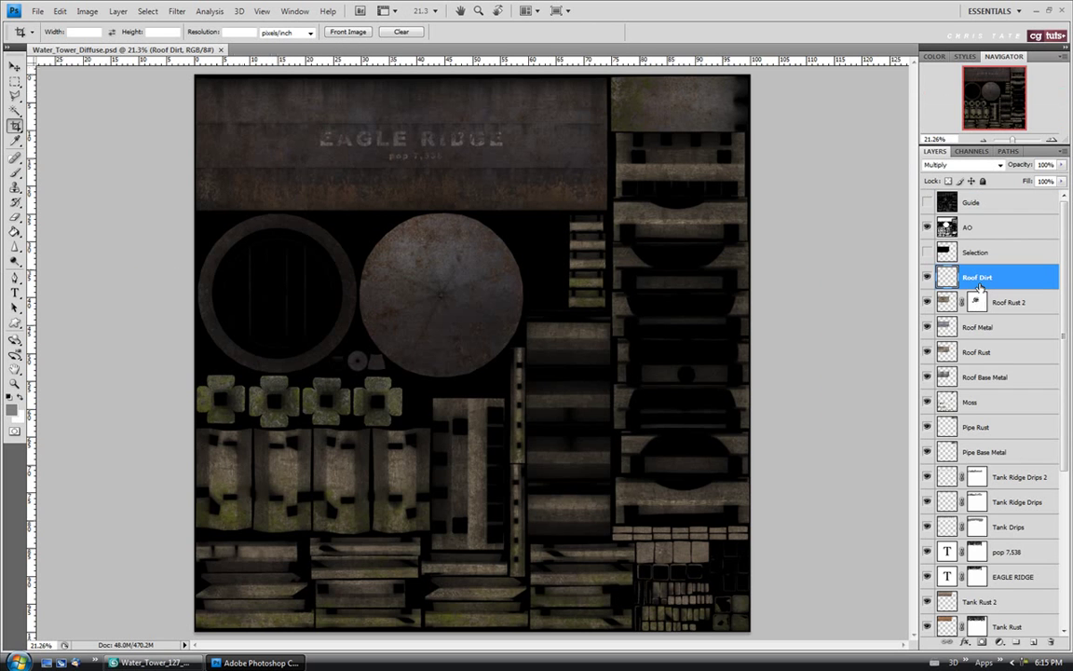
Paste the rust onto a new layer above Roof Dirt, rotated 90° clockwise and placed over the tall column of plank pieces
{"action": "key", "text": "shift+alt+n"}
{"action": "key", "text": "ctrl+v"}
{"action": "key", "text": "v"}
{"action": "key", "text": "ctrl+t"}
{"action": "right_click", "coordinate": [516, 342]}
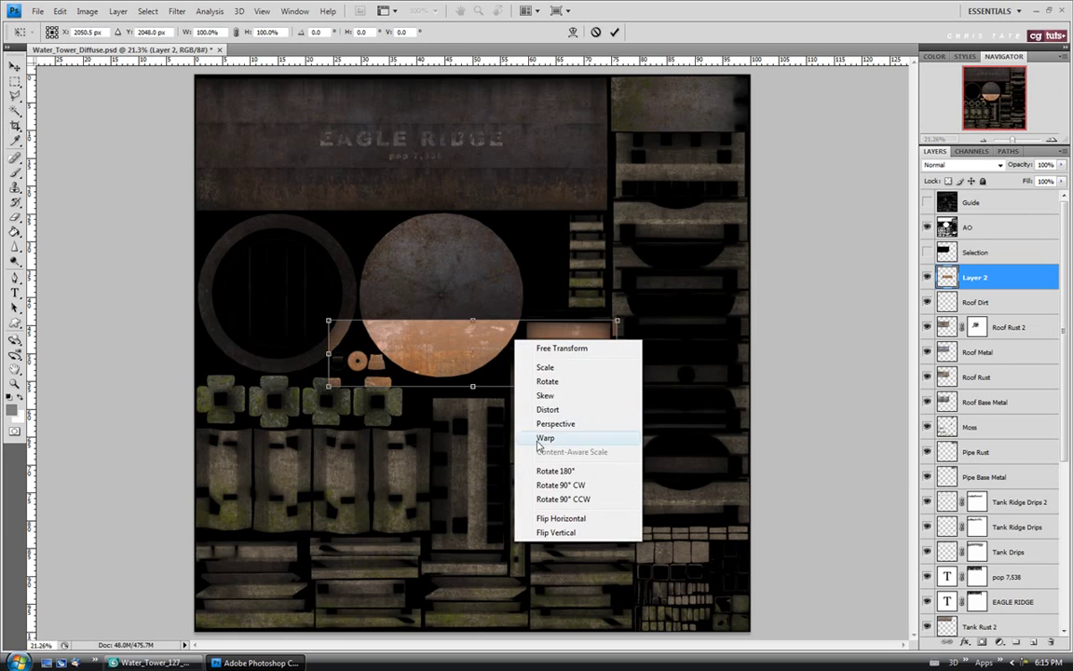
{"action": "left_click", "coordinate": [549, 483]}
{"action": "left_click_drag", "start_coordinate": [472, 347], "coordinate": [652, 277]}
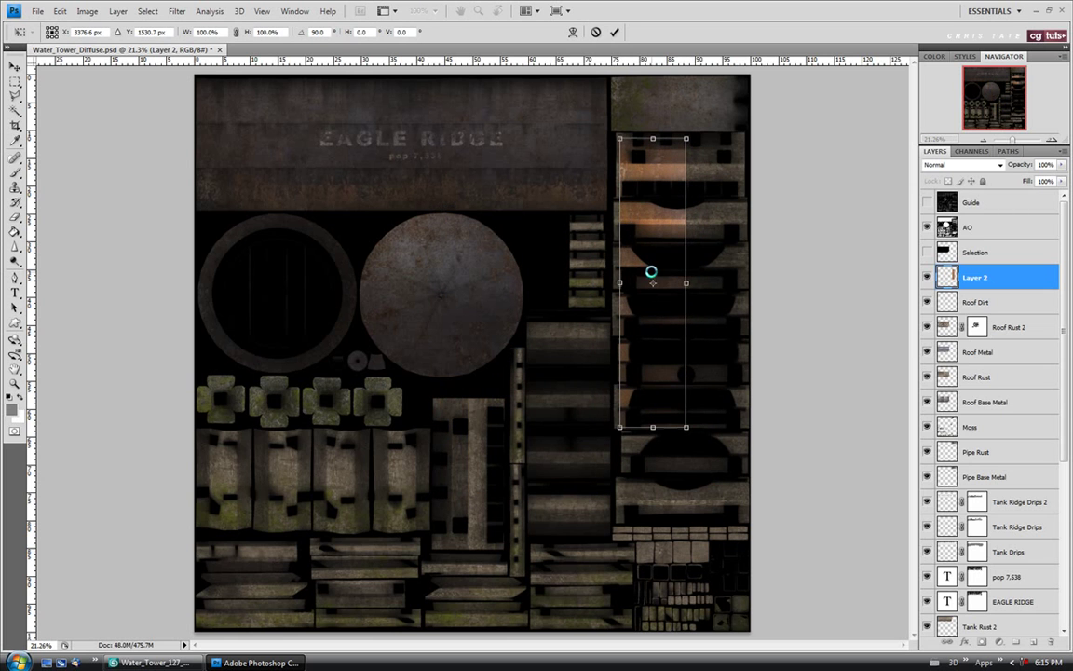
{"action": "key", "text": "v"}
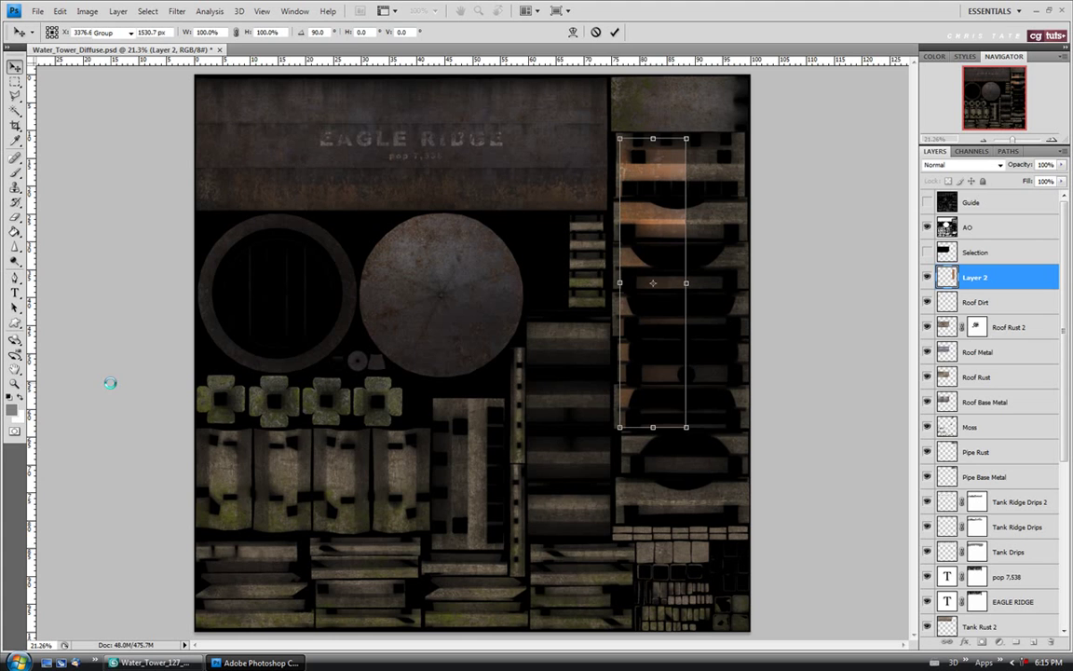
Show the Guide layer and raise its opacity to 100% so the UV wireframe can guide the rust placement
{"action": "left_click", "coordinate": [16, 385]}
{"action": "left_click", "coordinate": [675, 376]}
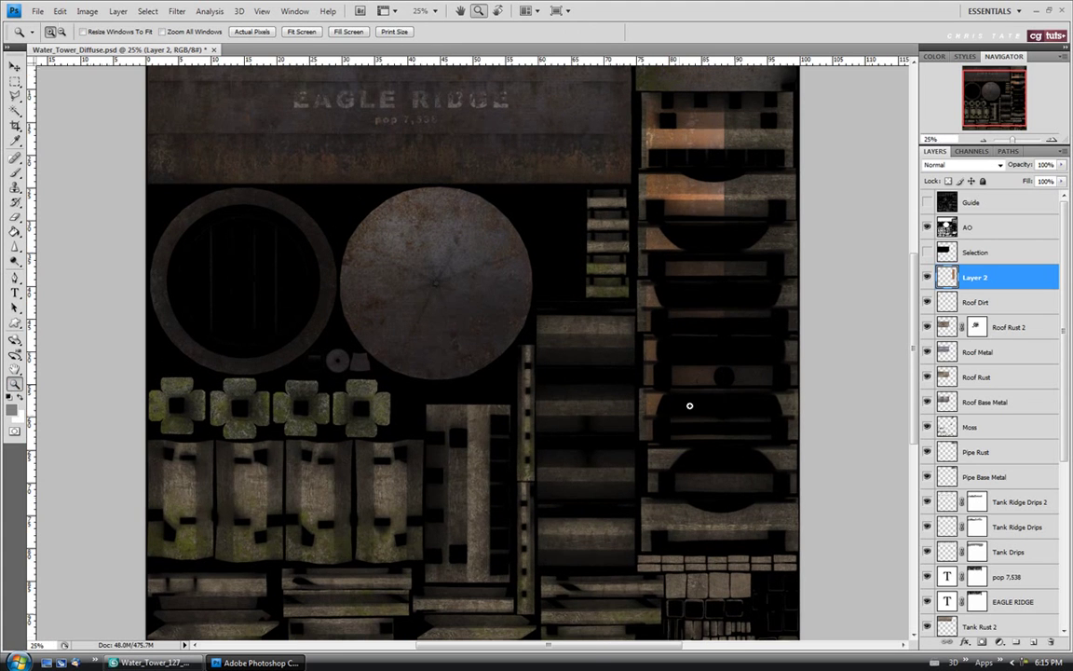
{"action": "left_click_drag", "start_coordinate": [592, 650], "coordinate": [624, 649]}
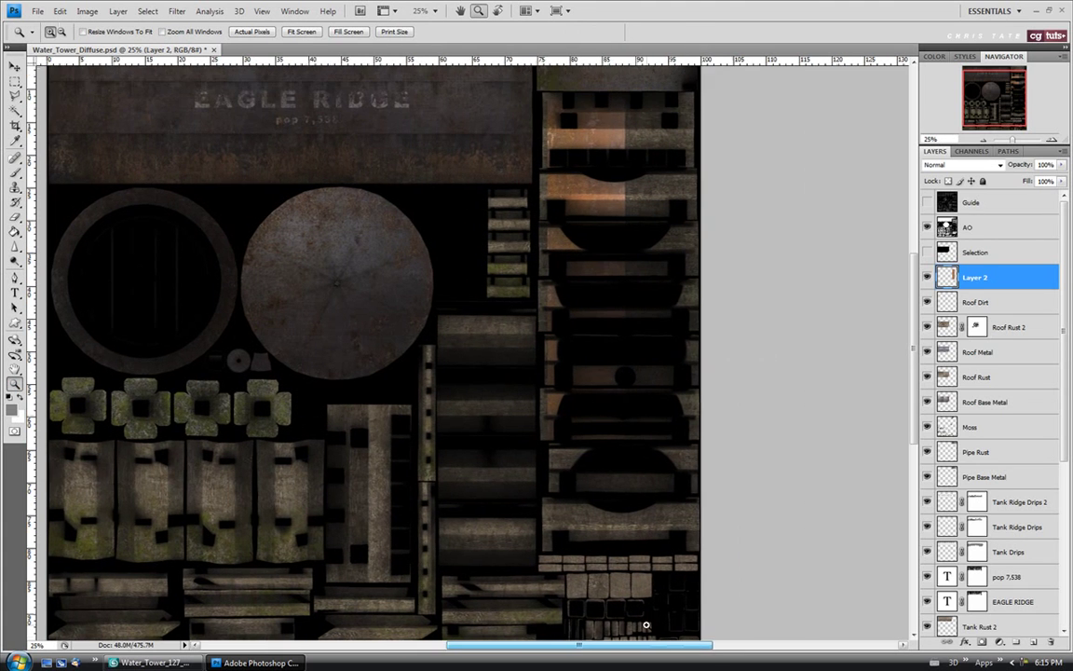
{"action": "left_click", "coordinate": [926, 203]}
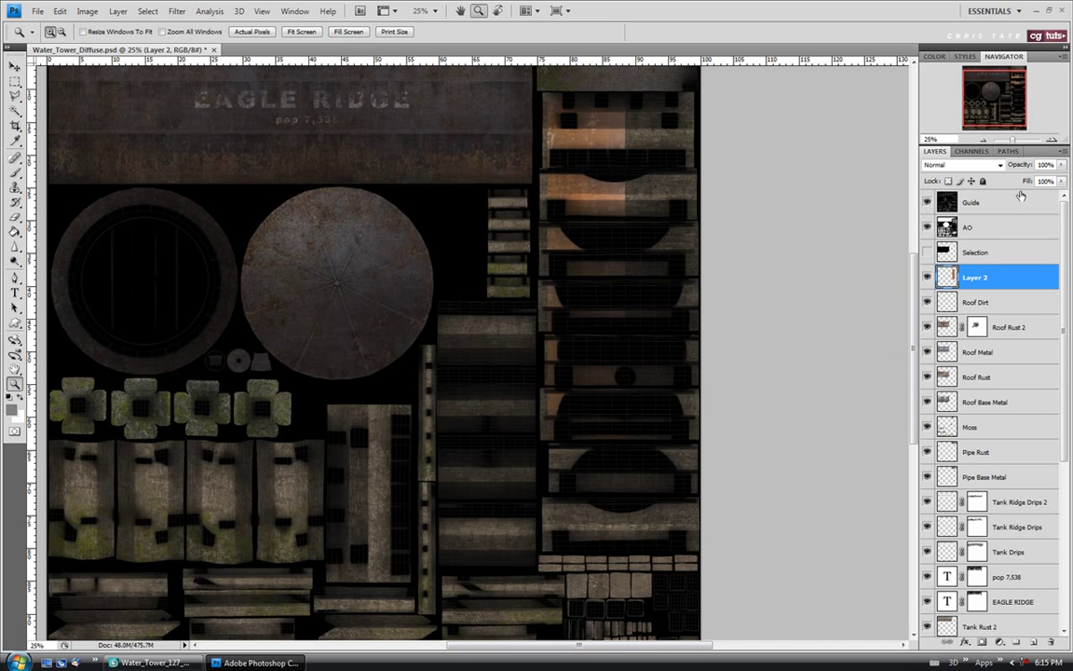
{"action": "left_click", "coordinate": [993, 202]}
{"action": "left_click", "coordinate": [1061, 166]}
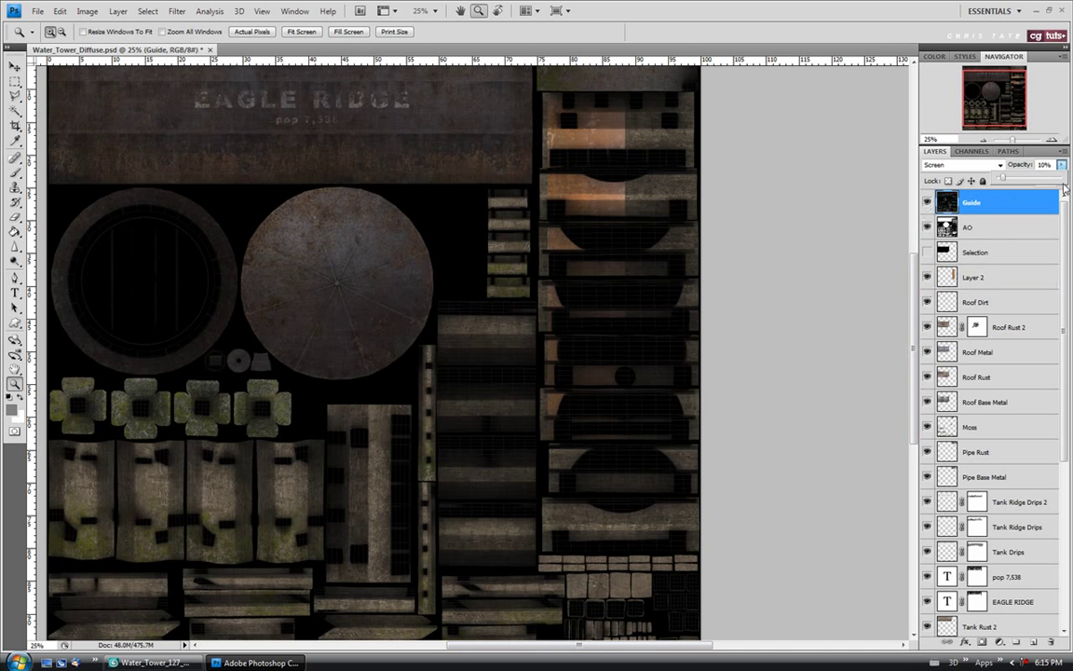
{"action": "left_click", "coordinate": [1062, 180]}
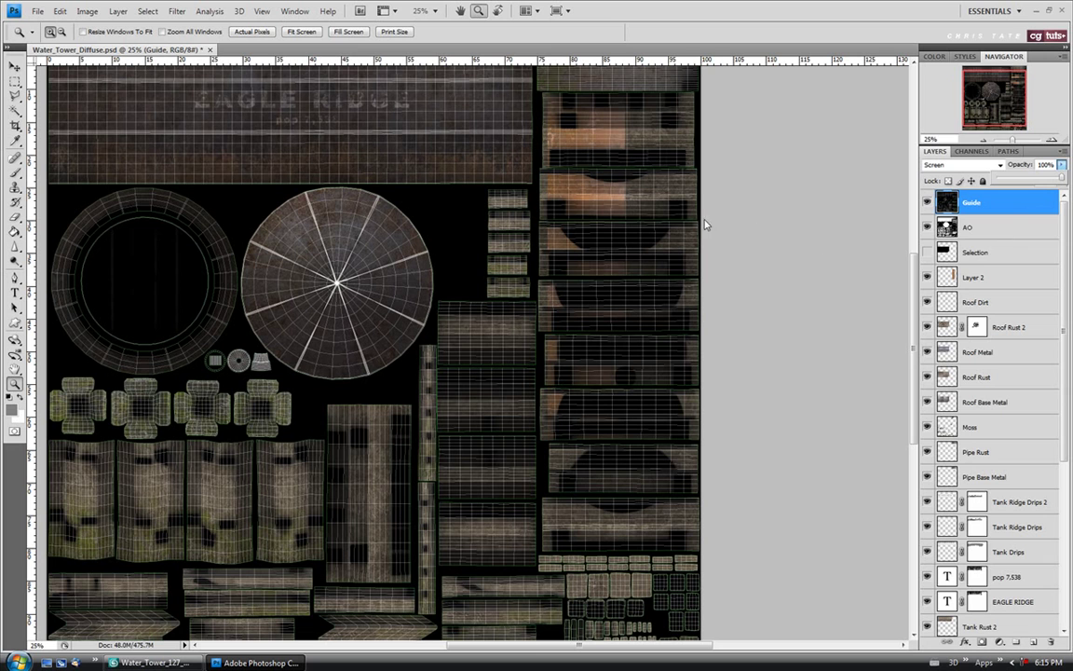
{"action": "scroll", "coordinate": [841, 272], "scroll_direction": "up", "scroll_amount": 2}
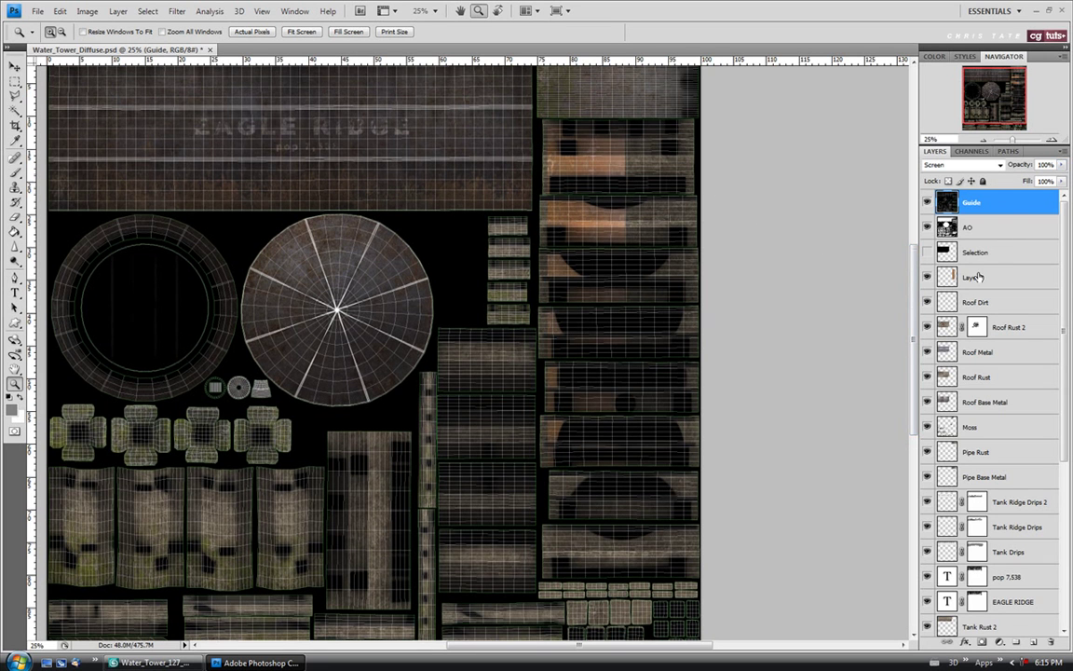
Align the rust strip with the plank column's left edge, hide the Guide layer, and shift the strip down below the topmost piece
{"action": "left_click", "coordinate": [967, 281]}
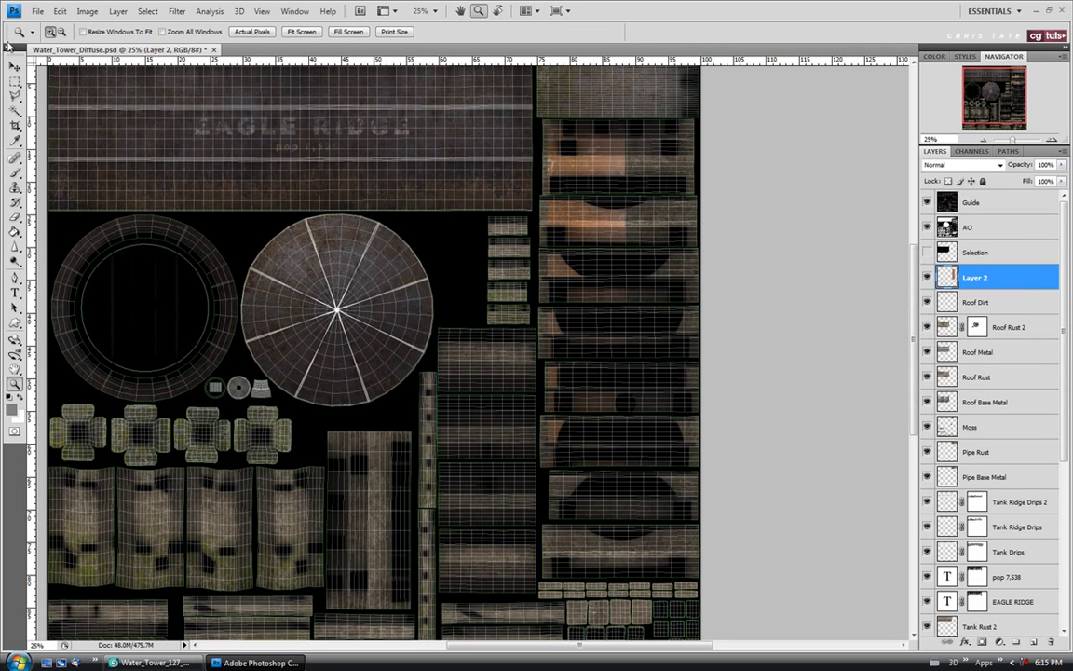
{"action": "left_click", "coordinate": [13, 66]}
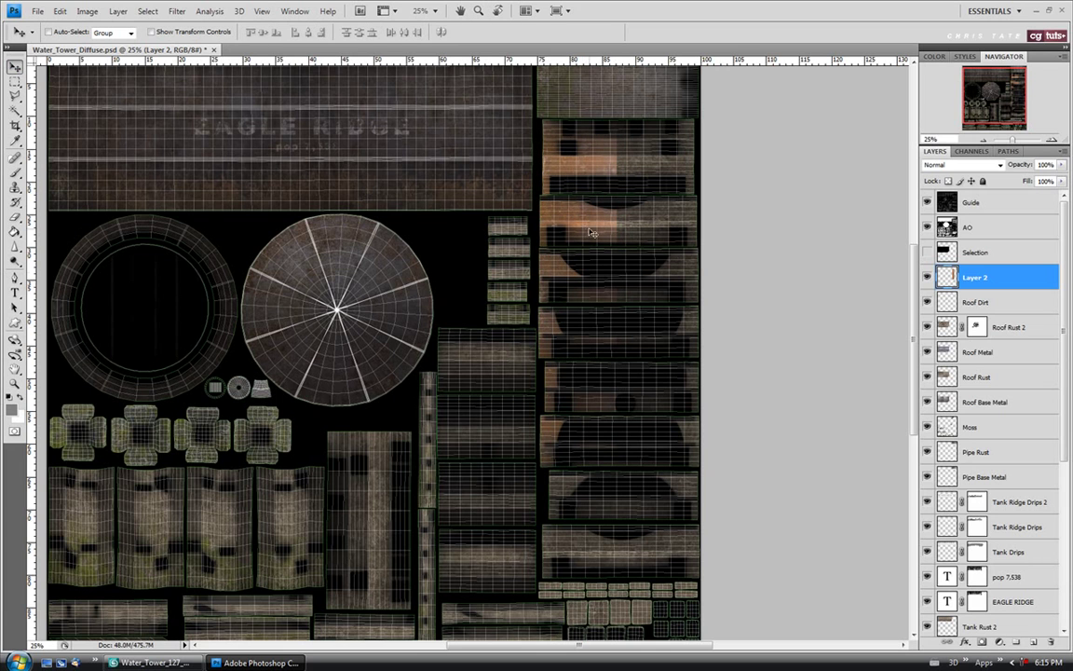
{"action": "left_click", "coordinate": [927, 202]}
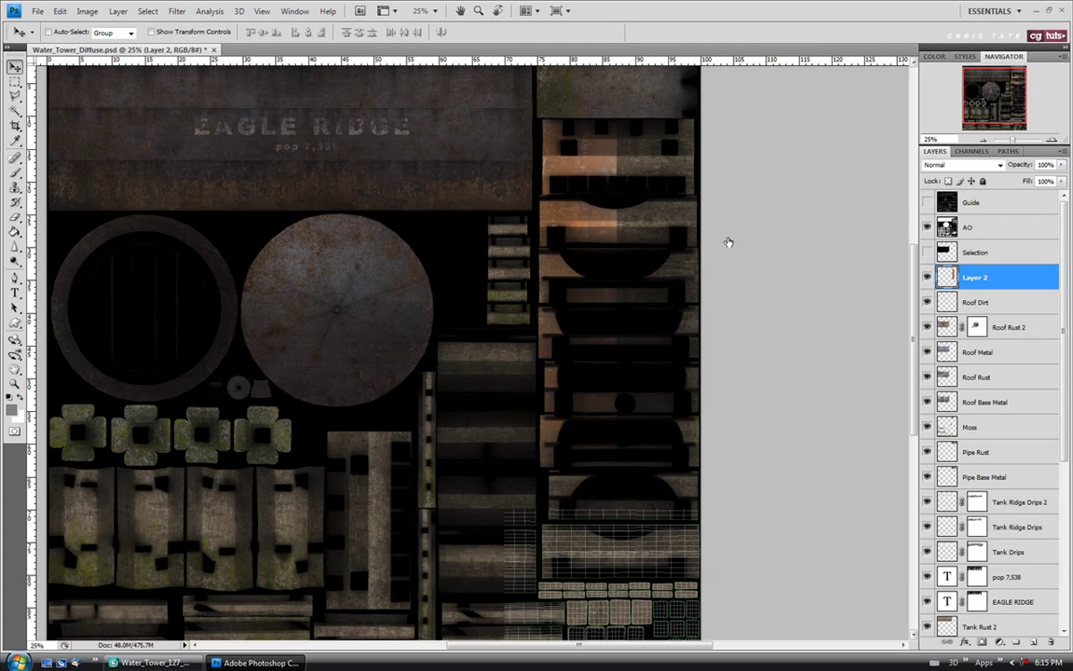
{"action": "left_click_drag", "start_coordinate": [610, 233], "coordinate": [601, 279]}
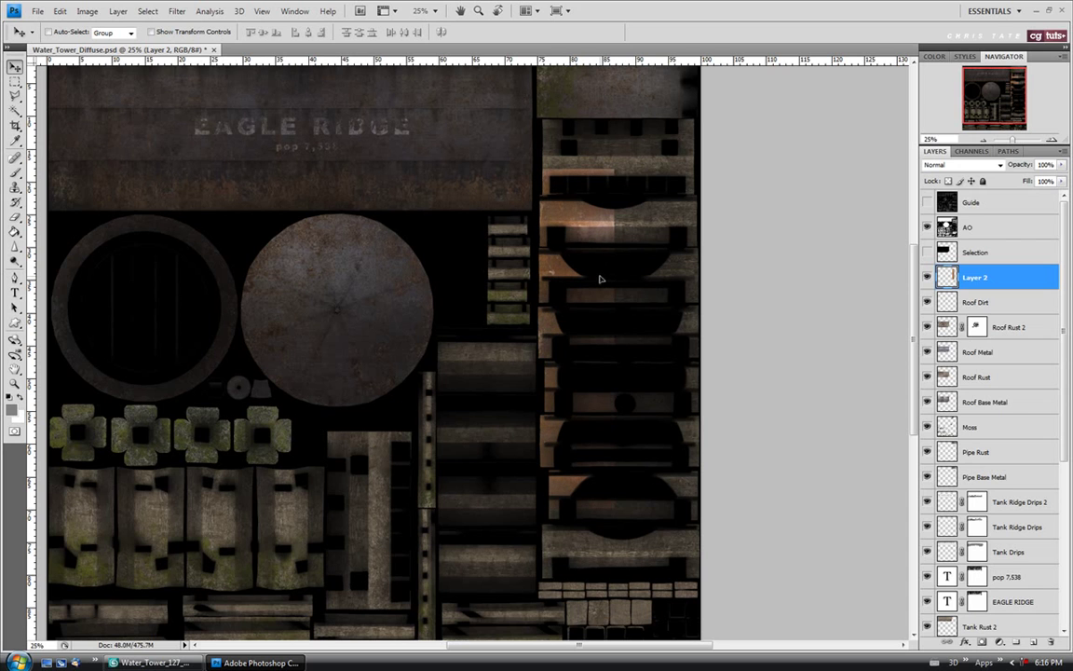
Duplicate the rust strip beside the original over the plank column and flip the copy both horizontally and vertically
{"action": "key", "text": "ctrl+a"}
{"action": "key", "text": "ctrl+j"}
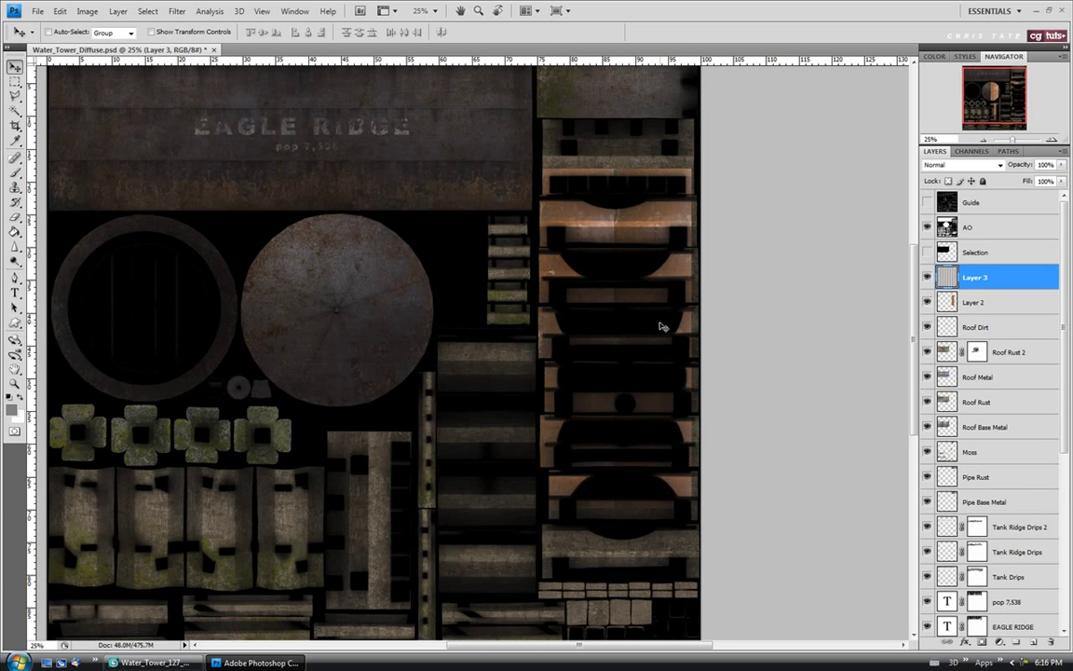
{"action": "key", "text": "ctrl+t"}
{"action": "right_click", "coordinate": [666, 289]}
{"action": "left_click", "coordinate": [687, 469]}
{"action": "right_click", "coordinate": [679, 319]}
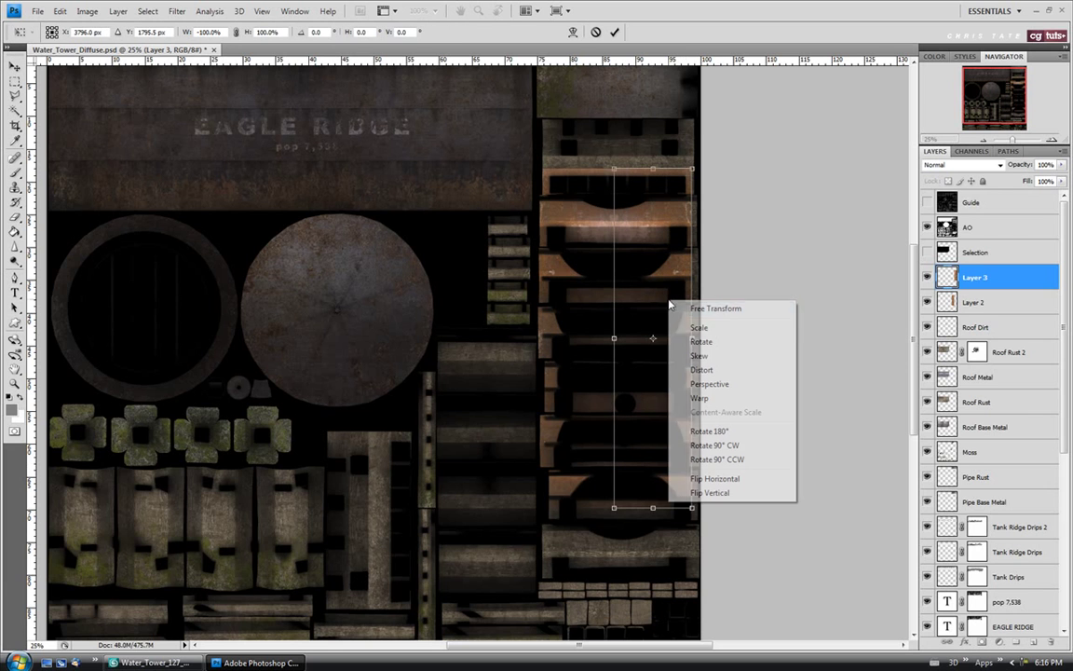
{"action": "left_click", "coordinate": [696, 489]}
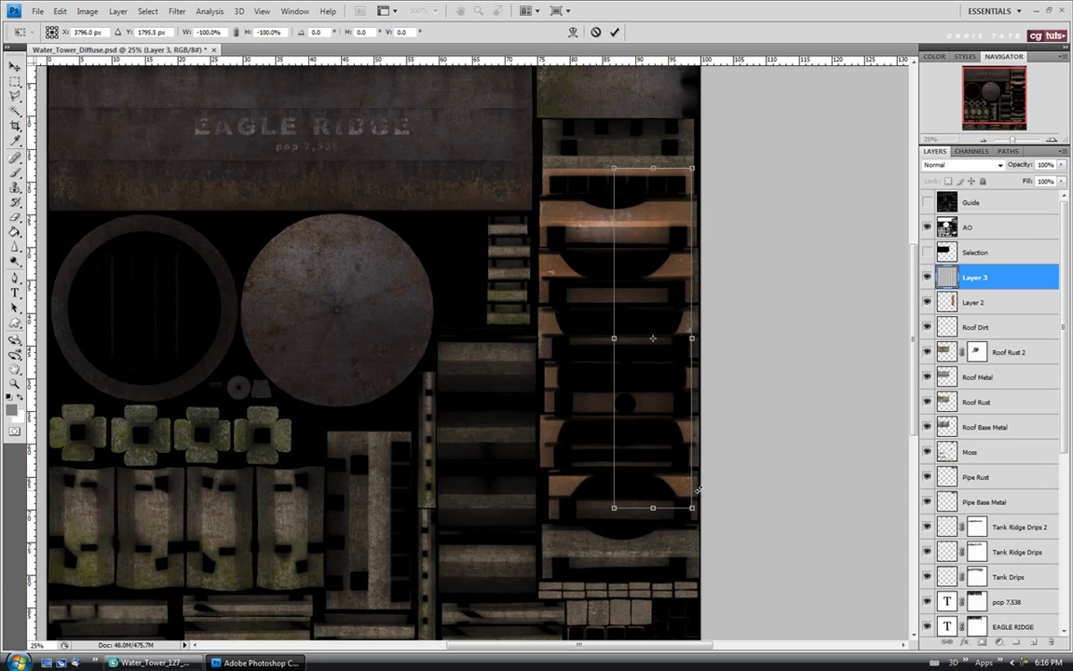
{"action": "key", "text": "v"}
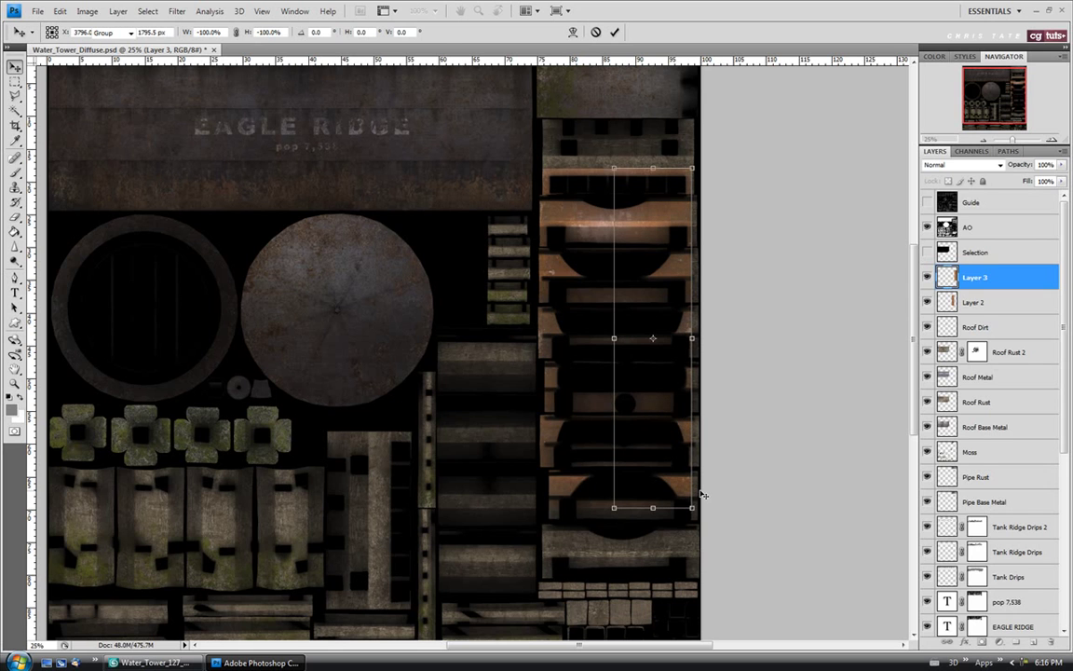
{"action": "key", "text": "Return"}
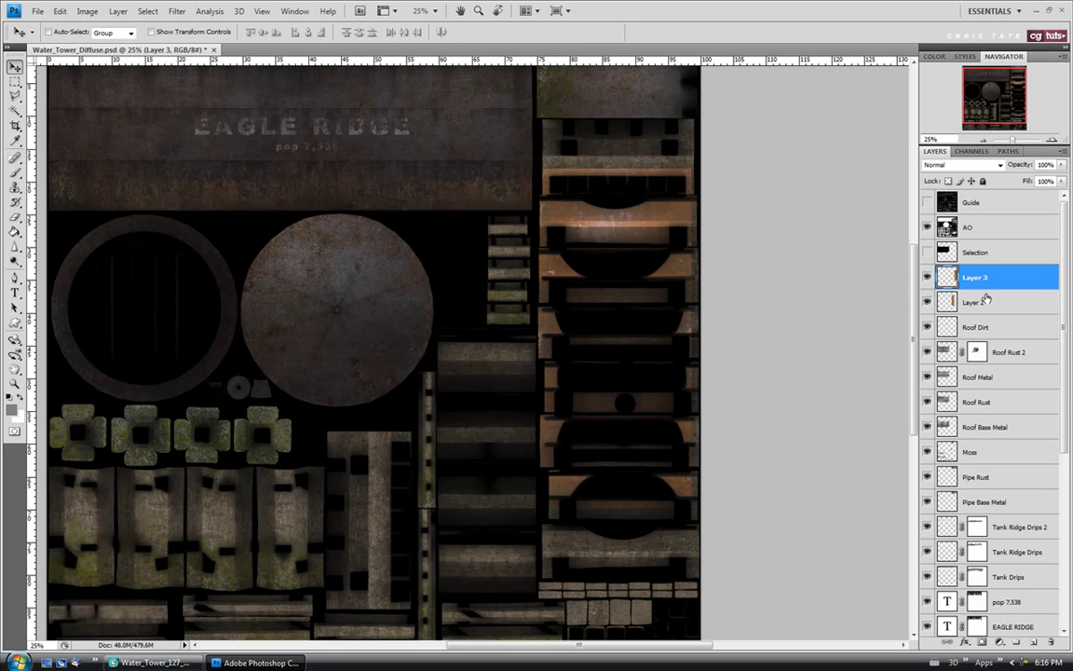
Merge the two rust strip layers and scale the result to 105.5% so it spans the plank column's full width
{"action": "left_click", "coordinate": [986, 303], "text": "shift"}
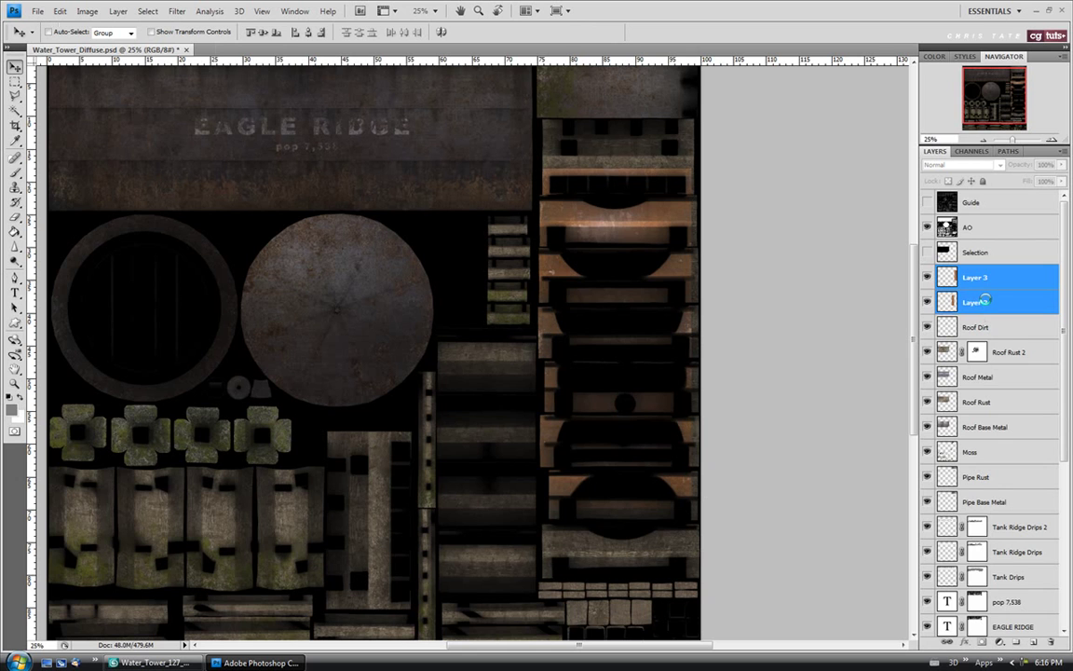
{"action": "key", "text": "ctrl+e"}
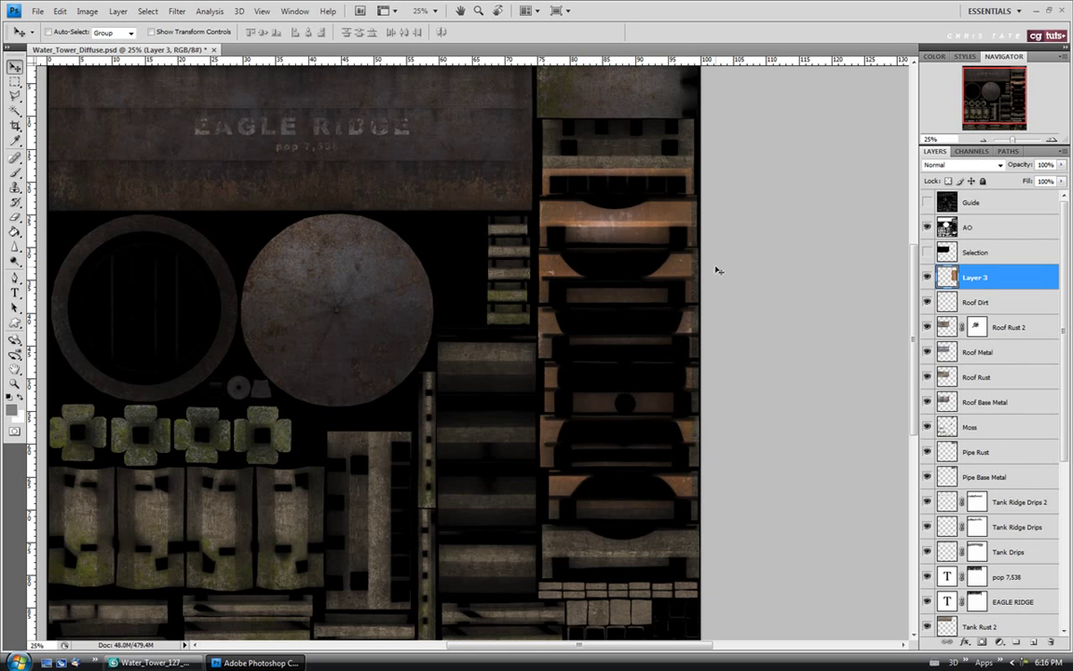
{"action": "key", "text": "ctrl+t"}
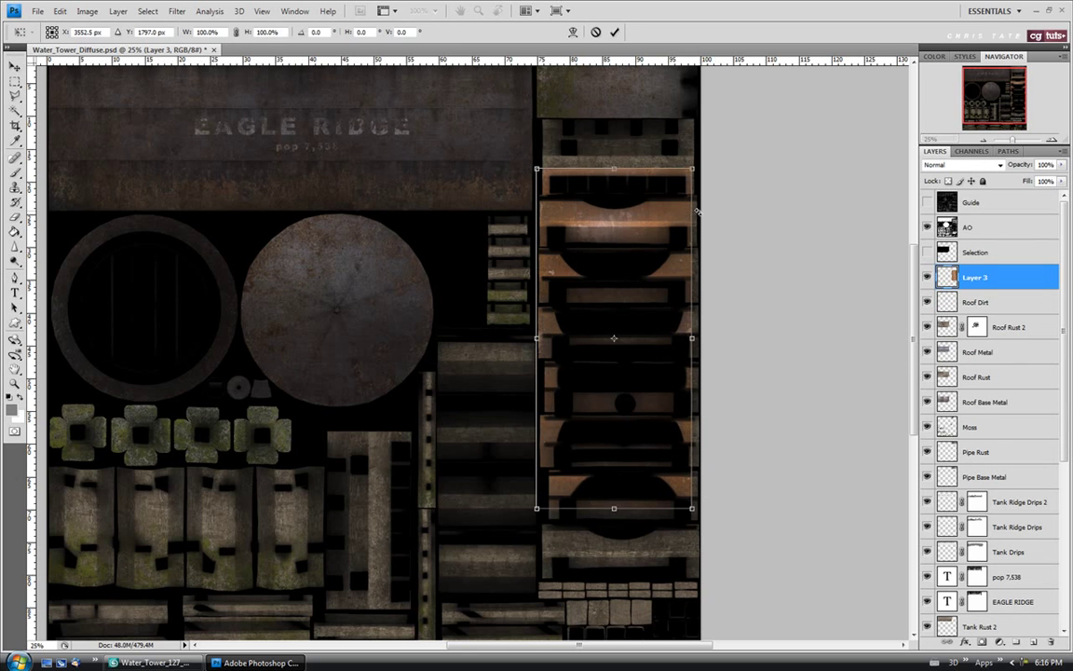
{"action": "left_click_drag", "start_coordinate": [696, 164], "coordinate": [729, 162]}
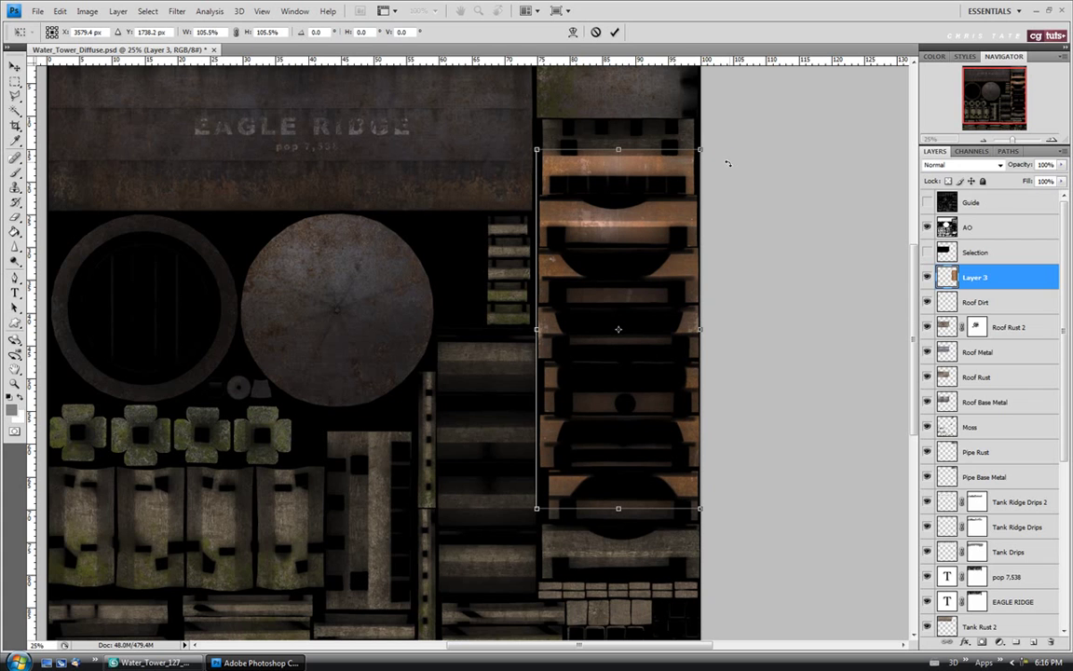
{"action": "key", "text": "Return"}
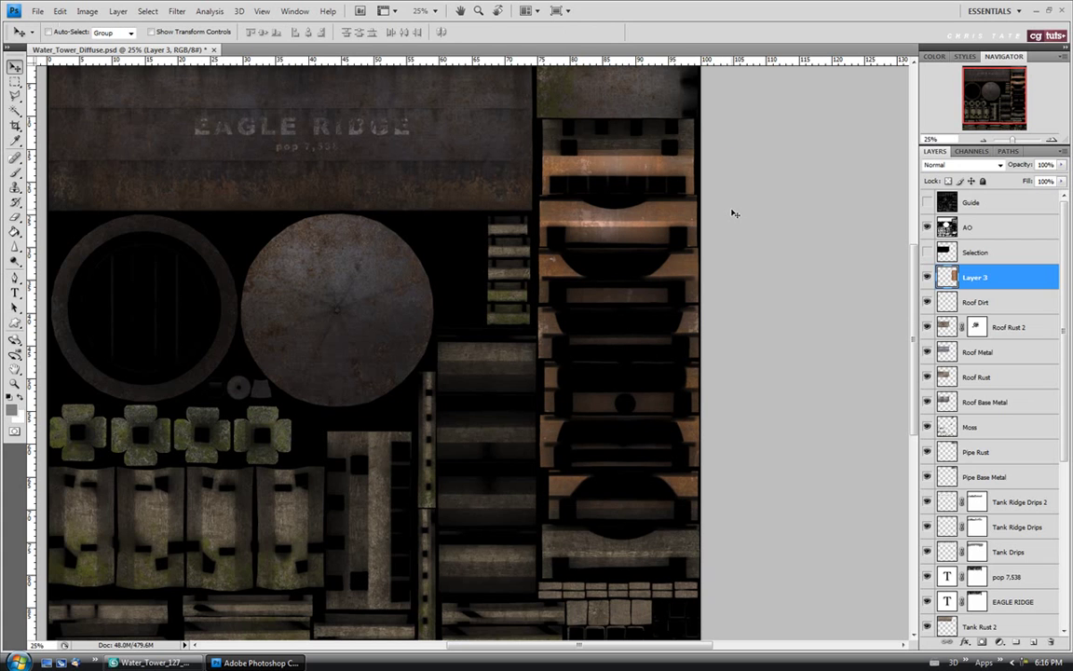
Paste another rust copy over the uncovered lower plank piece and merge it with the existing rust layer
{"action": "key", "text": "ctrl+a"}
{"action": "key", "text": "ctrl+v"}
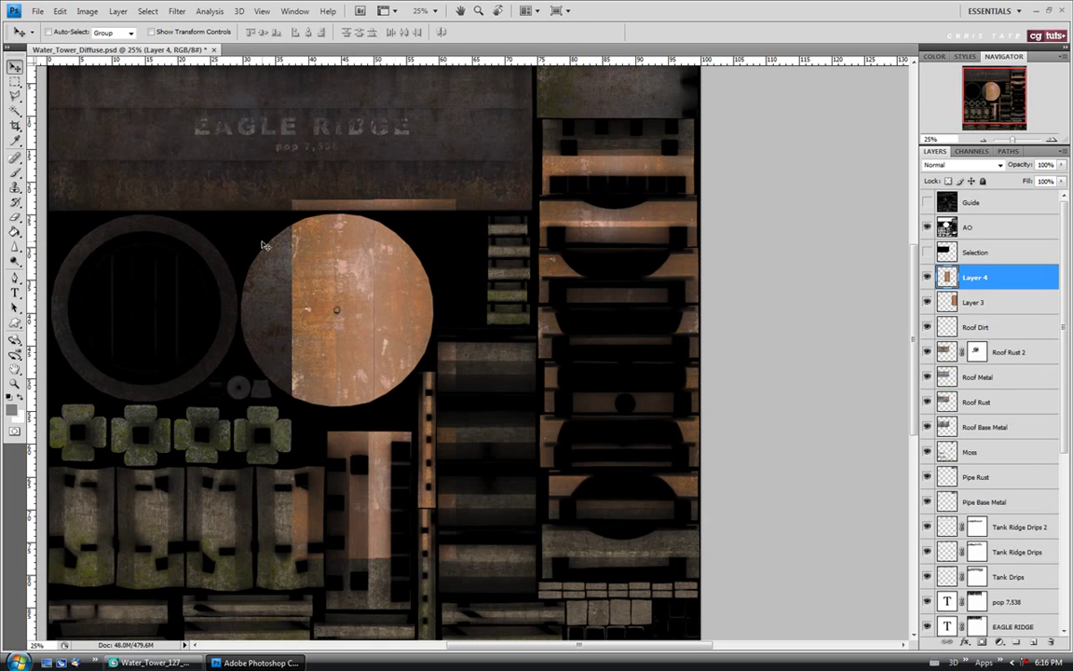
{"action": "left_click_drag", "start_coordinate": [397, 287], "coordinate": [634, 567]}
{"action": "scroll", "coordinate": [910, 429], "scroll_direction": "down", "scroll_amount": 5}
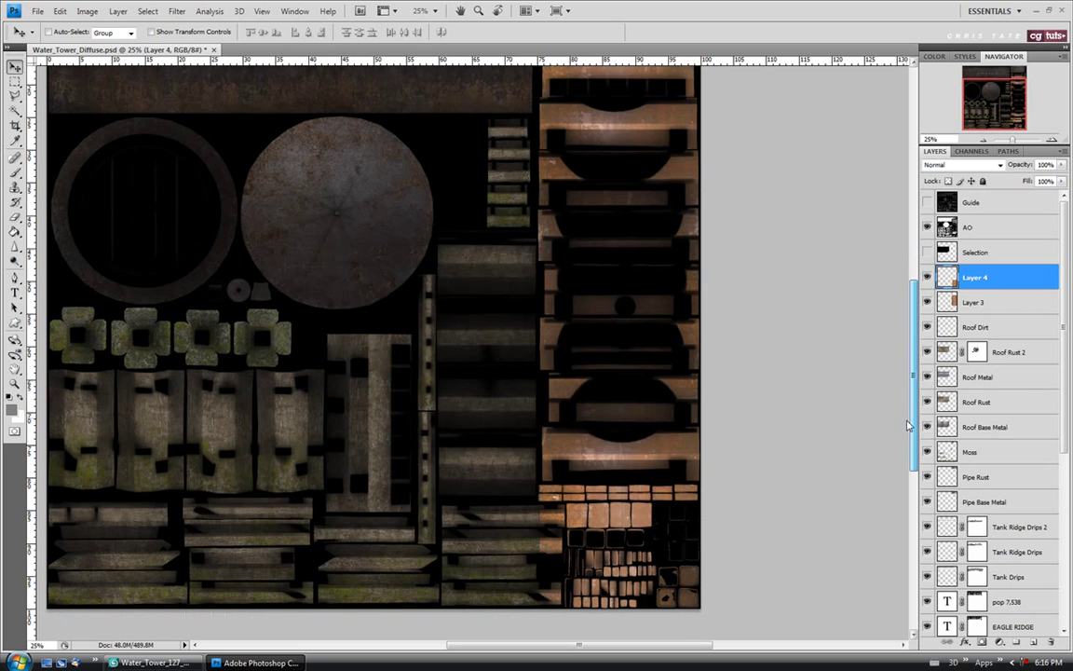
{"action": "mouse_move", "coordinate": [618, 428]}
{"action": "left_mouse_down"}
{"action": "mouse_move", "coordinate": [611, 481]}
{"action": "mouse_move", "coordinate": [615, 444]}
{"action": "left_mouse_up"}
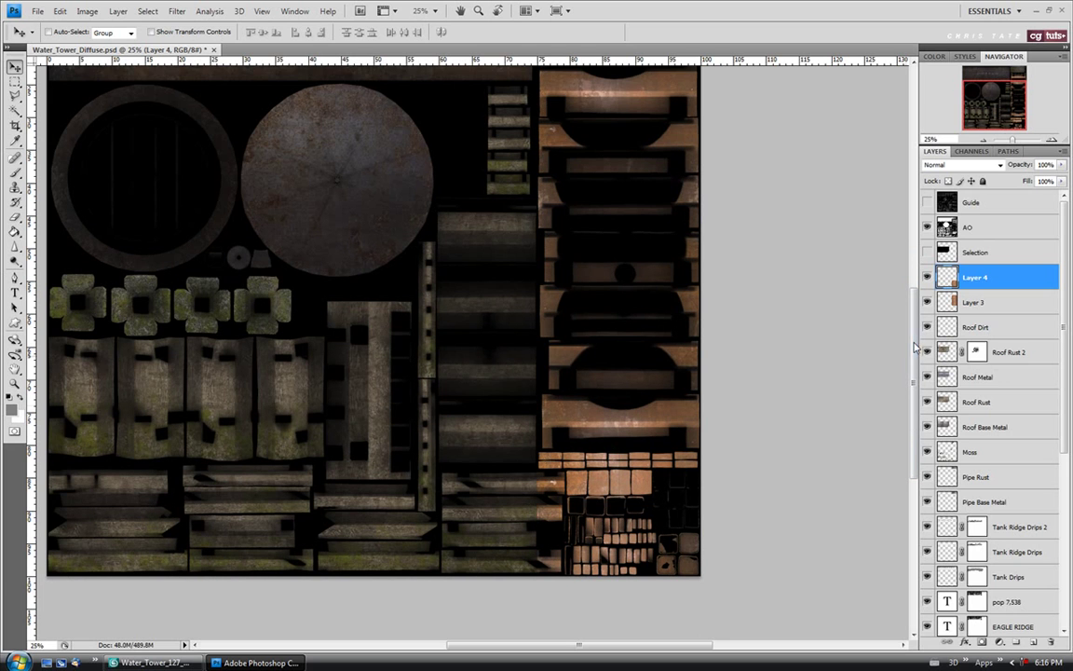
{"action": "left_click", "coordinate": [988, 304], "text": "shift"}
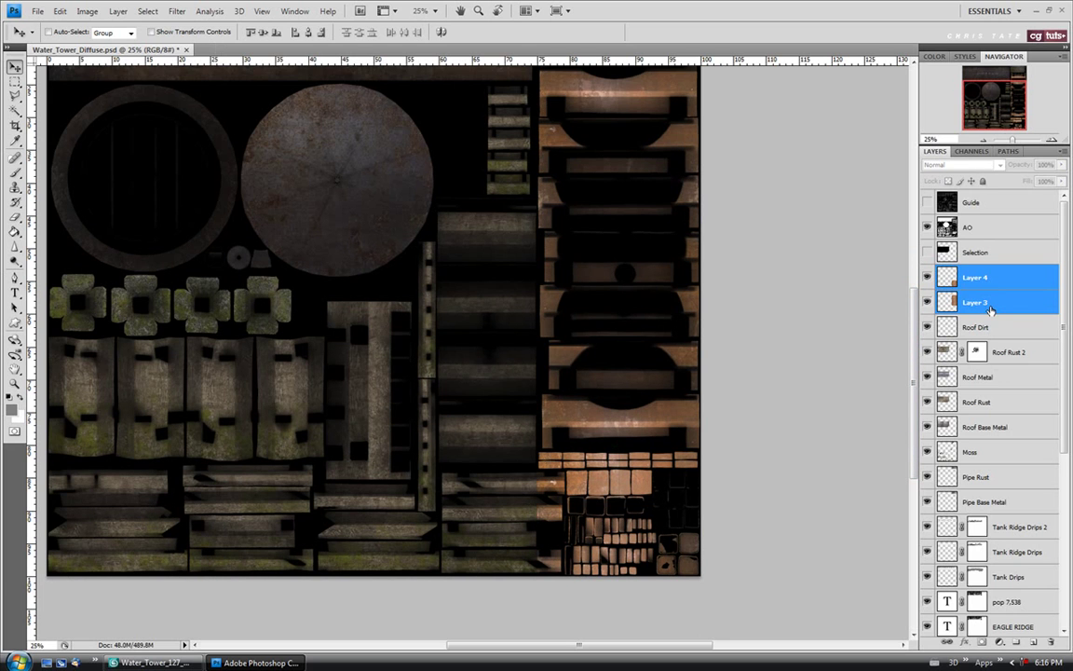
{"action": "key", "text": "ctrl+e"}
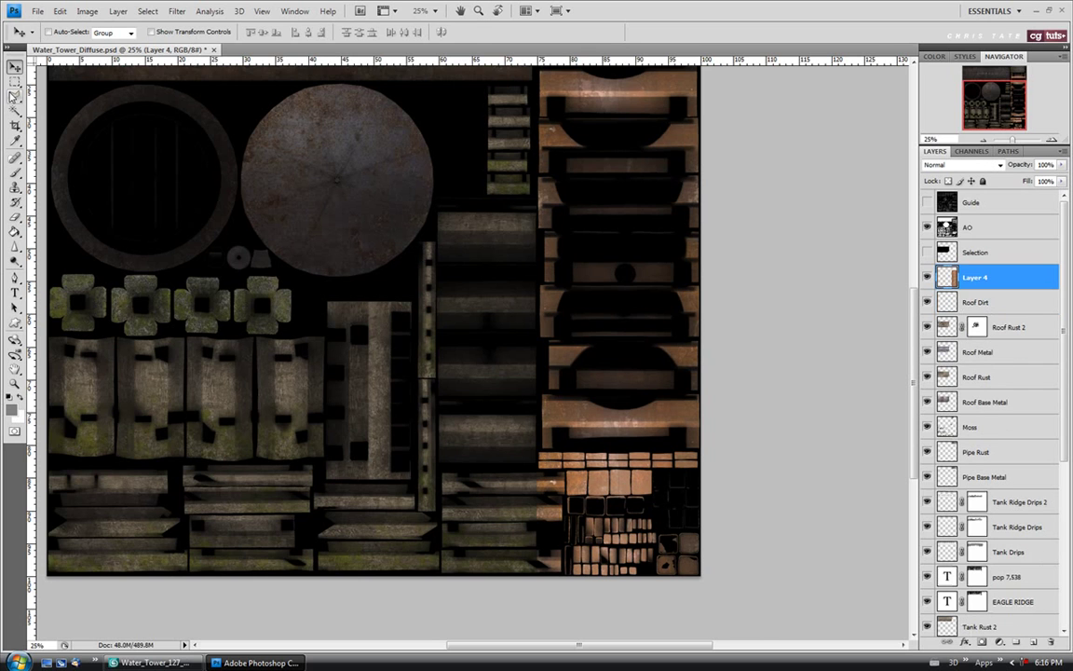
Marquee-select the small block pieces below the plank column and remove the rust covering them
{"action": "key", "text": "m"}
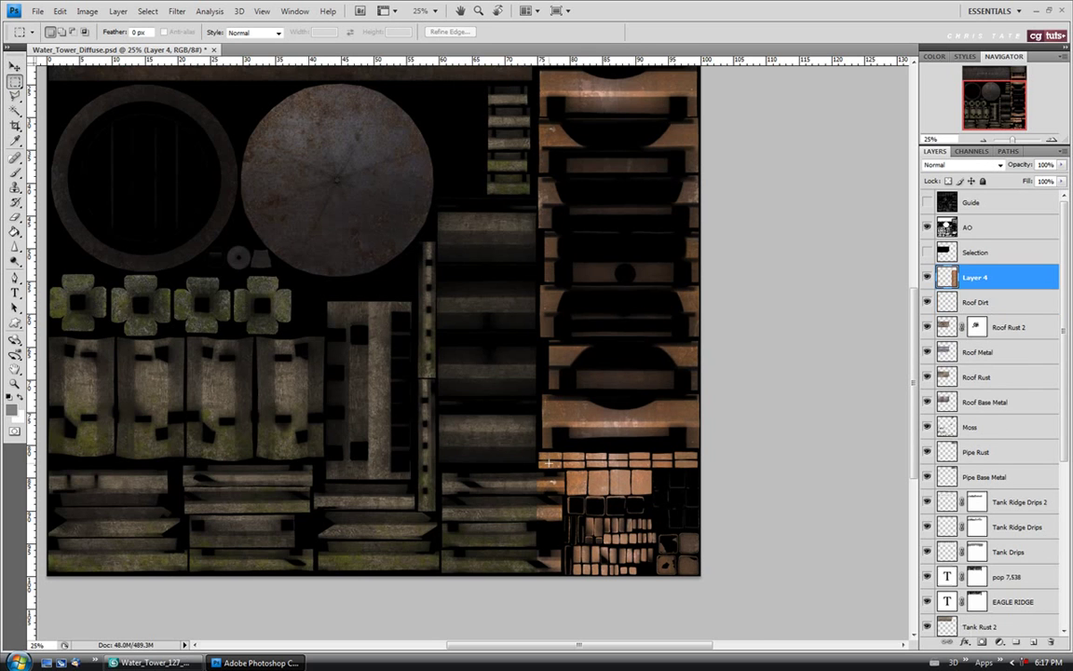
{"action": "left_click_drag", "start_coordinate": [532, 448], "coordinate": [754, 596]}
{"action": "key", "text": "ctrl+shift+u"}
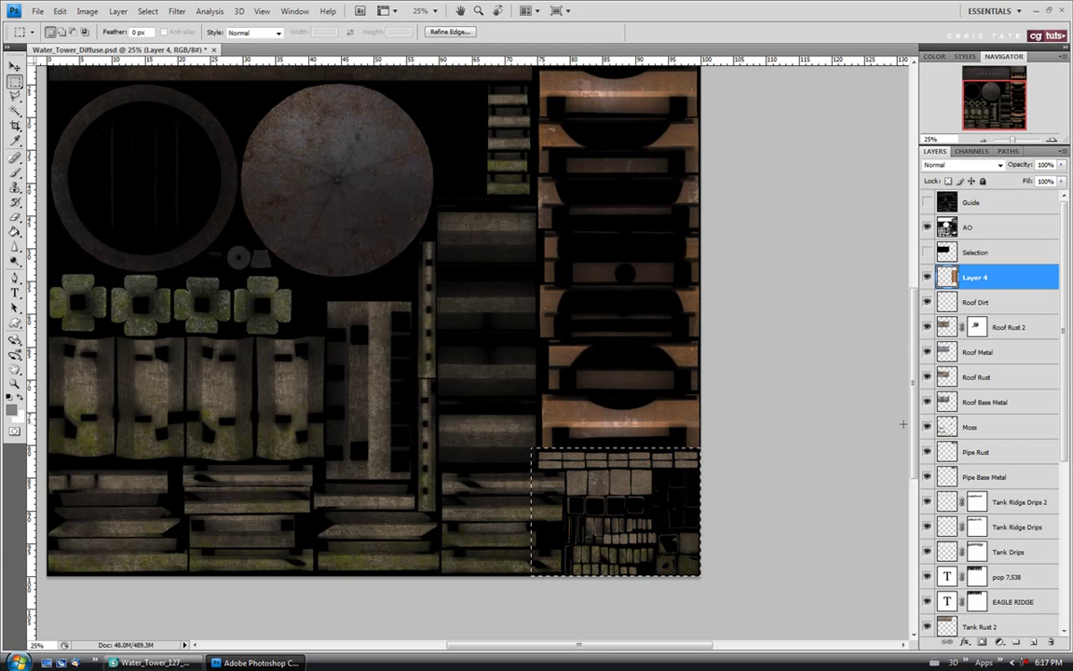
Using the Guide layer's wireframe as reference, delete the rust over the topmost plank piece, then deselect and hide the guide
{"action": "scroll", "coordinate": [903, 424], "scroll_direction": "up", "scroll_amount": 5}
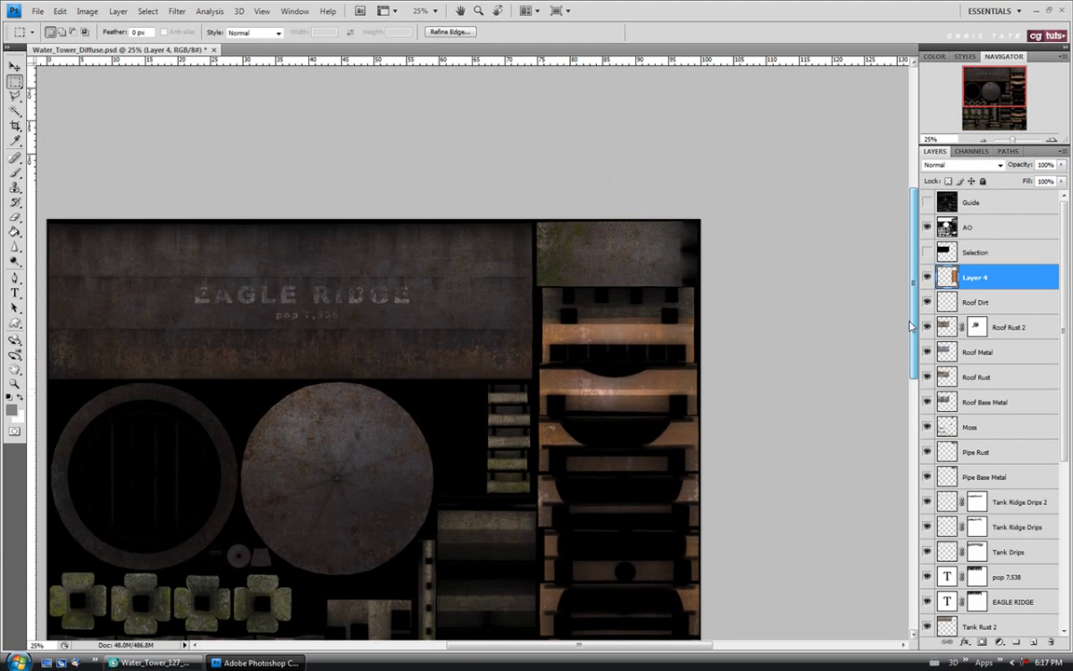
{"action": "left_click", "coordinate": [927, 202]}
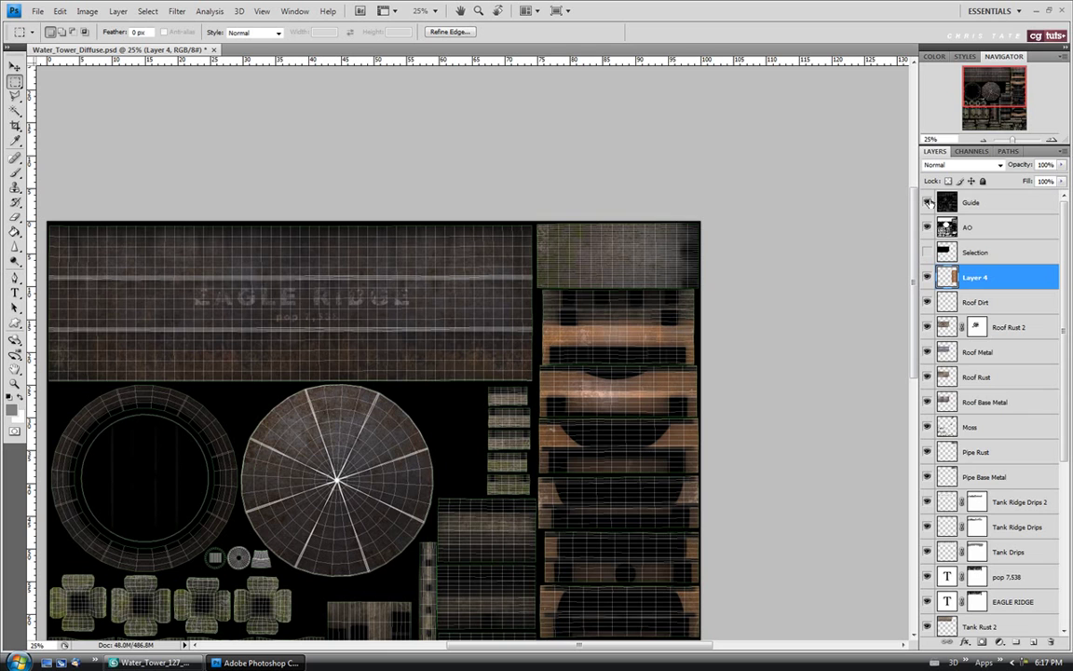
{"action": "left_click_drag", "start_coordinate": [506, 222], "coordinate": [755, 364]}
{"action": "key", "text": "Delete"}
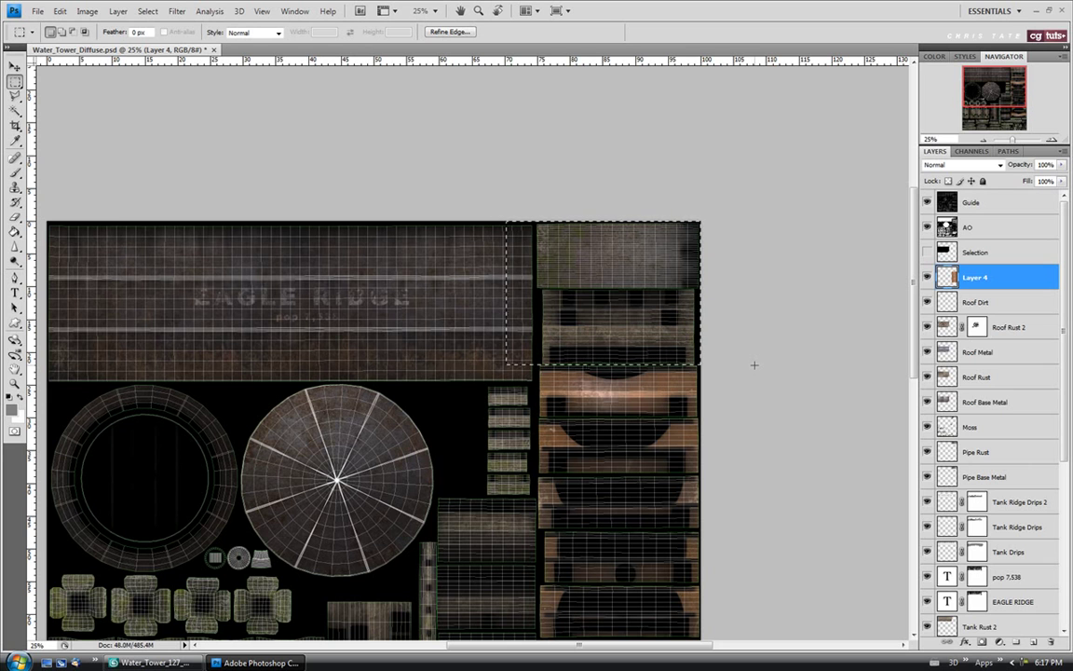
{"action": "key", "text": "ctrl+d"}
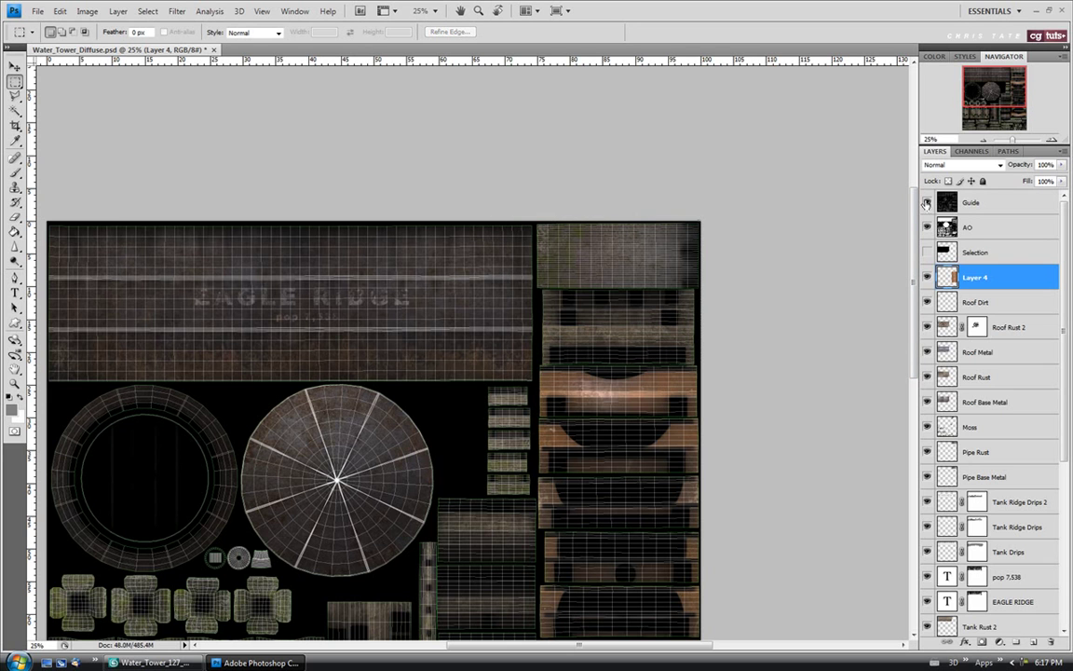
{"action": "left_click", "coordinate": [927, 203]}
{"action": "left_click_drag", "start_coordinate": [914, 331], "coordinate": [916, 405]}
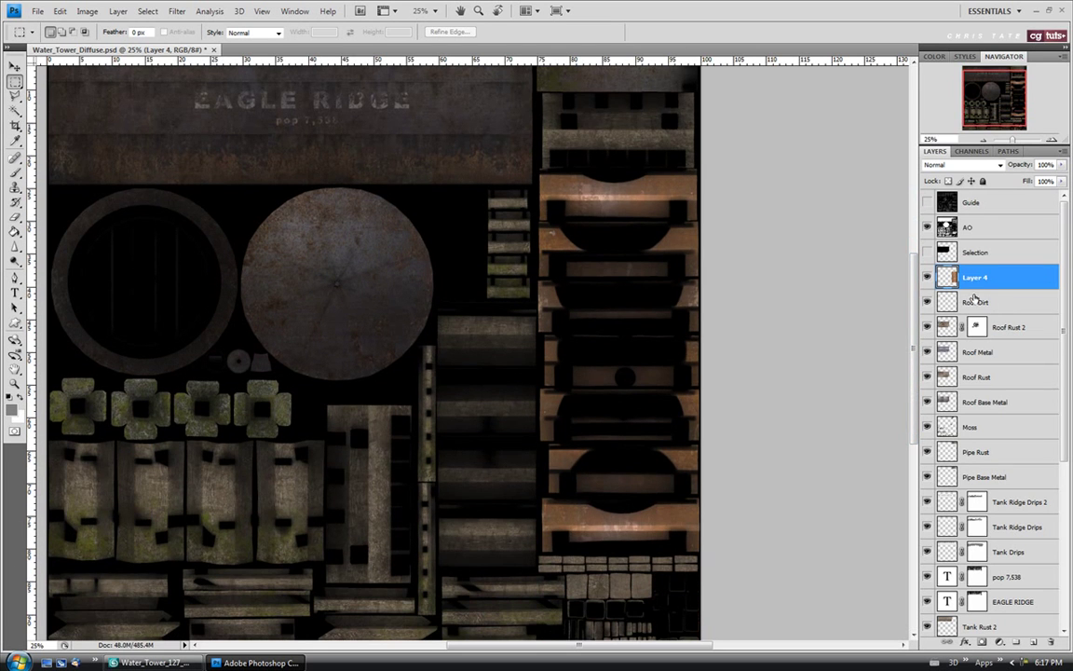
Add a layer mask to the merged rust layer and fill it with black to hide the rust
{"action": "left_click", "coordinate": [982, 642]}
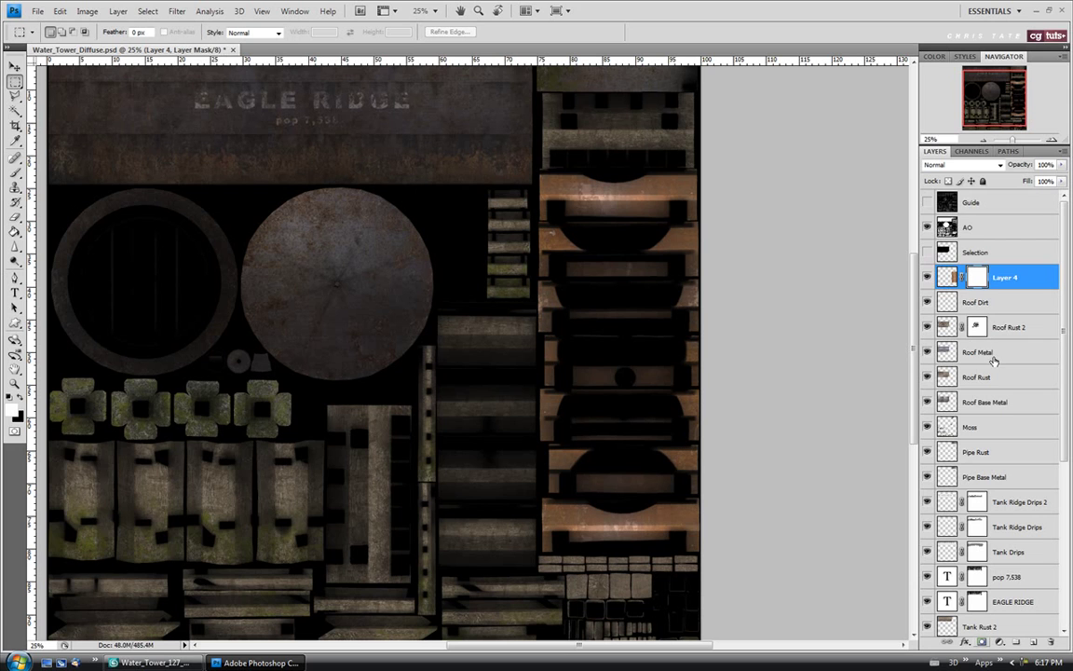
{"action": "left_click", "coordinate": [971, 150]}
{"action": "left_click", "coordinate": [926, 267]}
{"action": "key", "text": "x"}
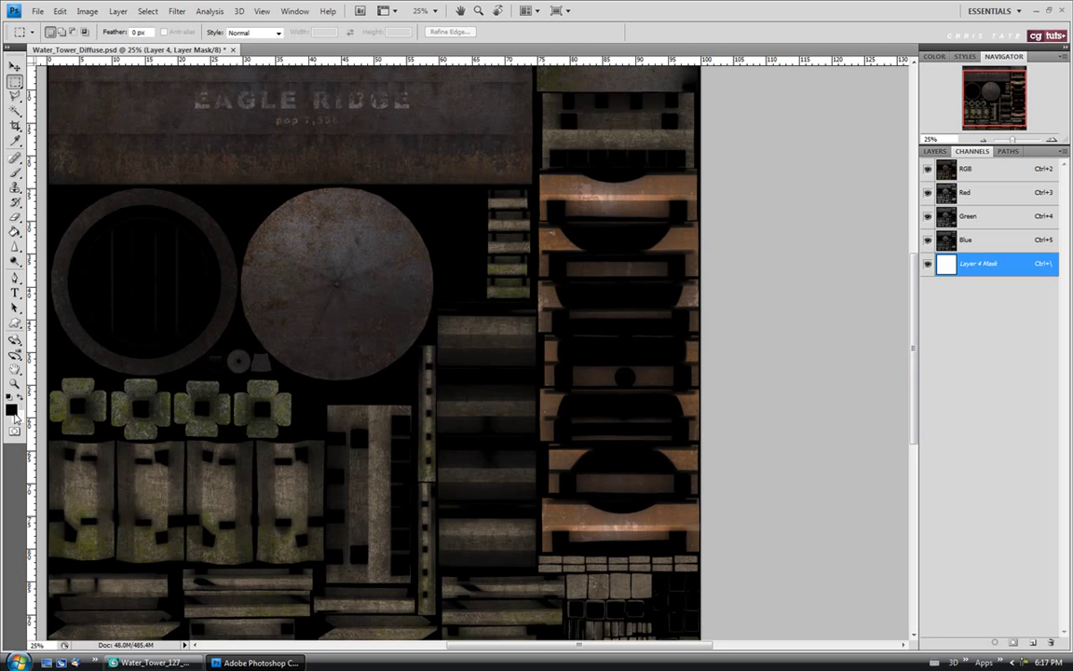
{"action": "left_click", "coordinate": [15, 233]}
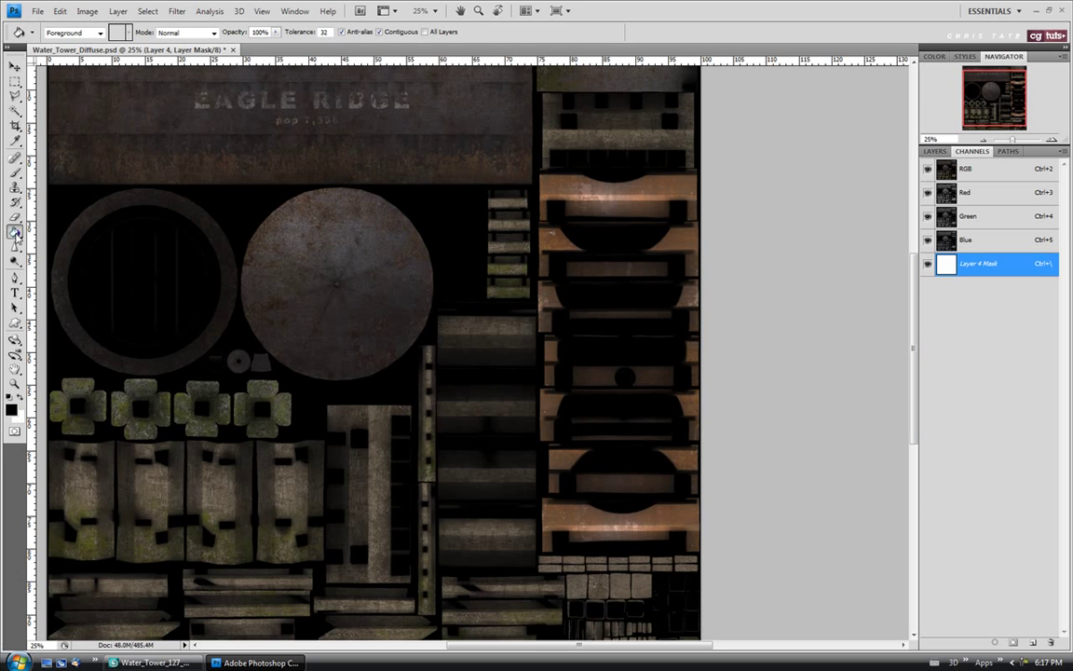
{"action": "left_click", "coordinate": [463, 255]}
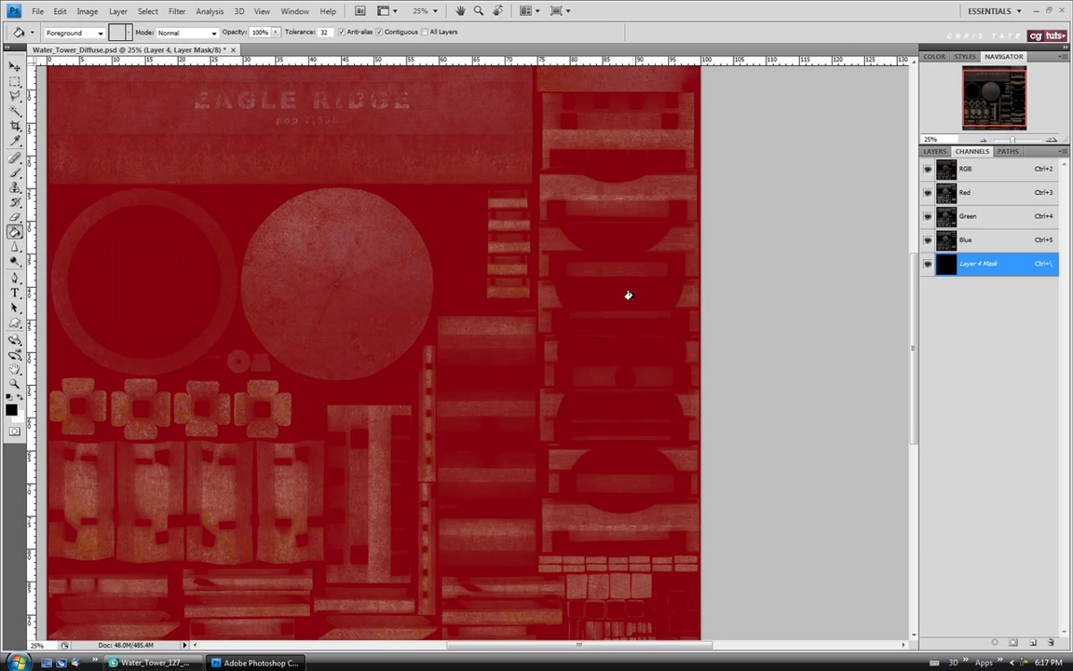
{"action": "left_click", "coordinate": [938, 152]}
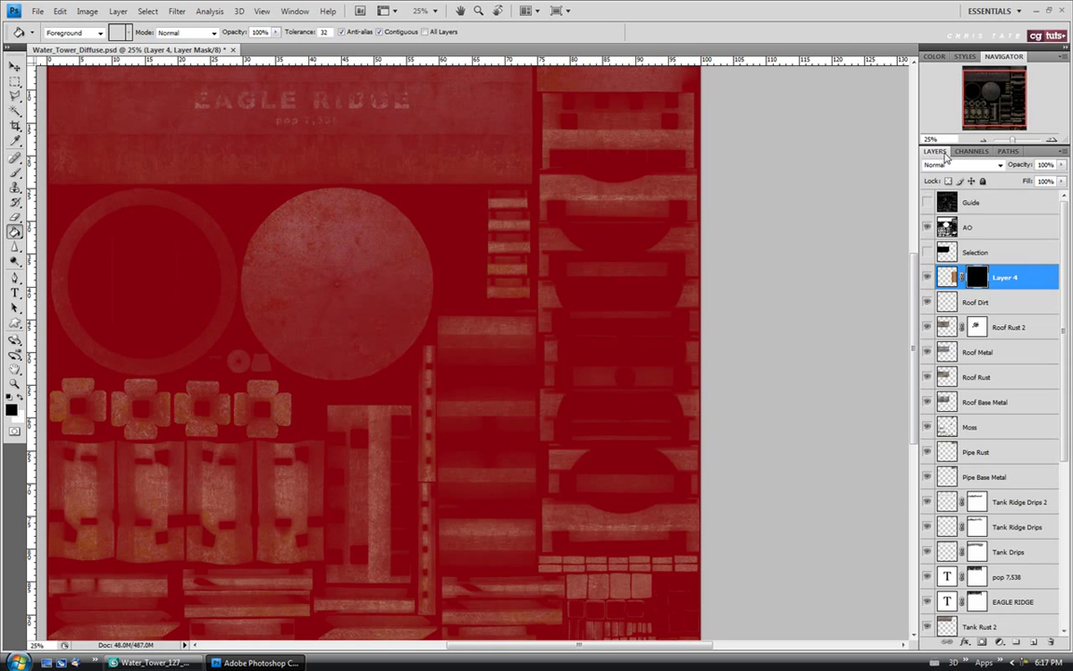
{"action": "left_click", "coordinate": [947, 276]}
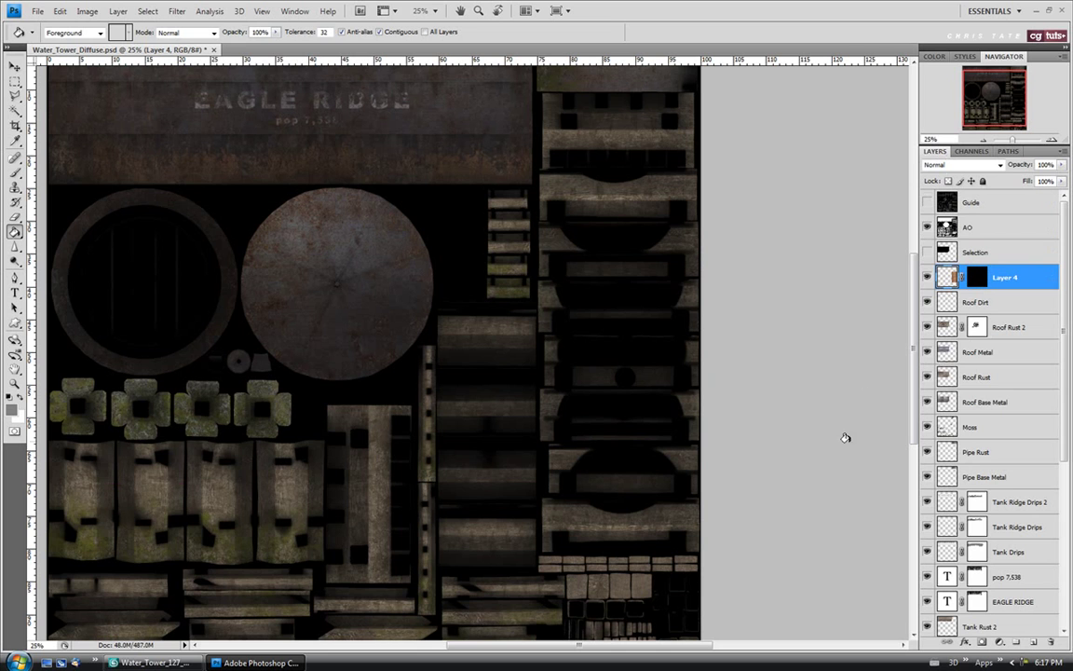
Activate Layer 4's layer mask and ready the Brush tool with a white foreground at the plank column
{"action": "scroll", "coordinate": [824, 373], "scroll_direction": "up", "scroll_amount": 2}
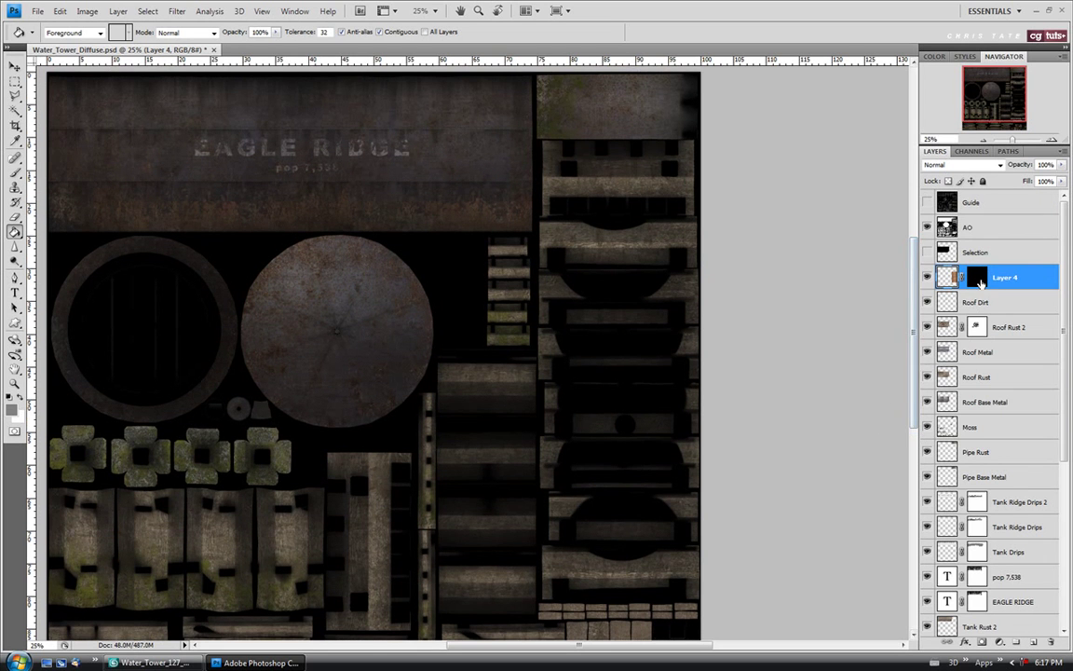
{"action": "left_click", "coordinate": [977, 278]}
{"action": "left_click", "coordinate": [19, 408]}
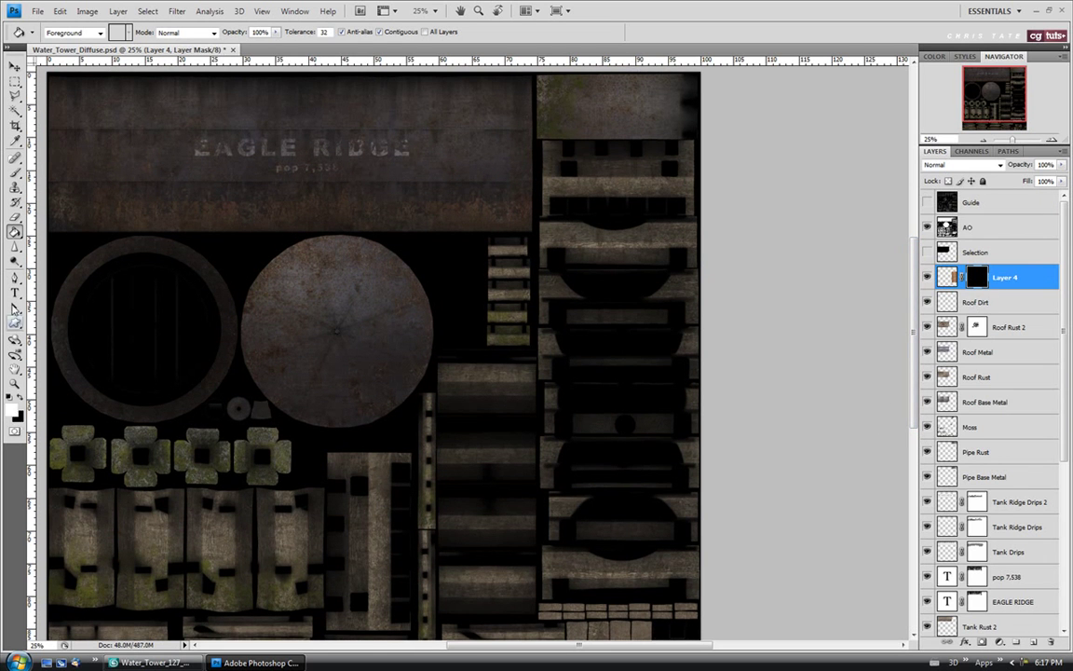
{"action": "left_click", "coordinate": [16, 174]}
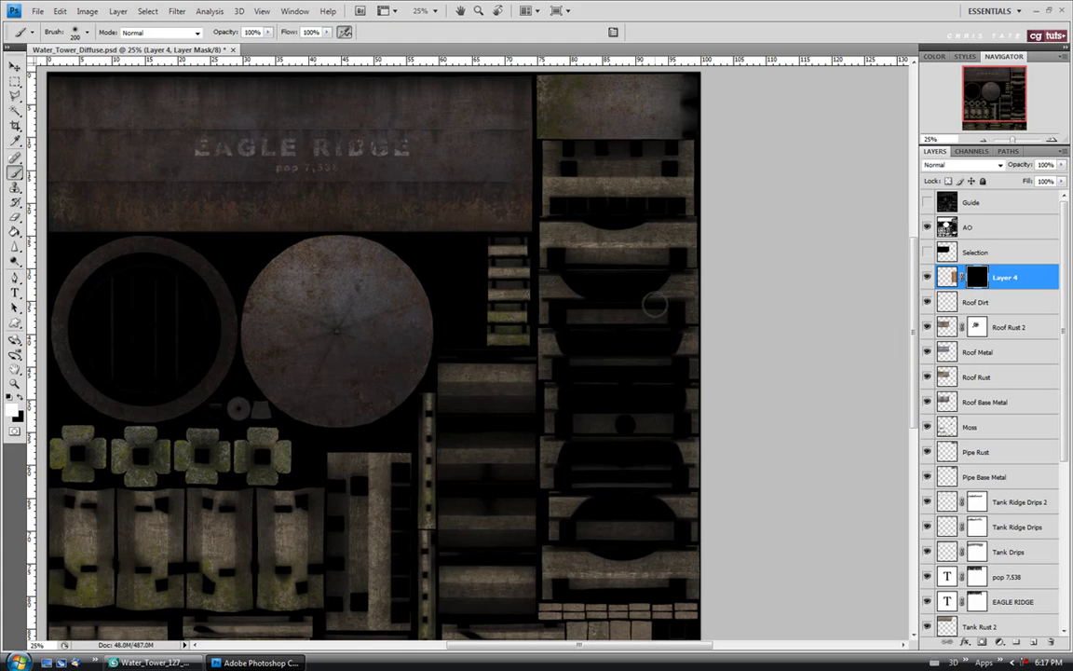
{"action": "left_click", "coordinate": [15, 383]}
{"action": "left_click", "coordinate": [645, 217]}
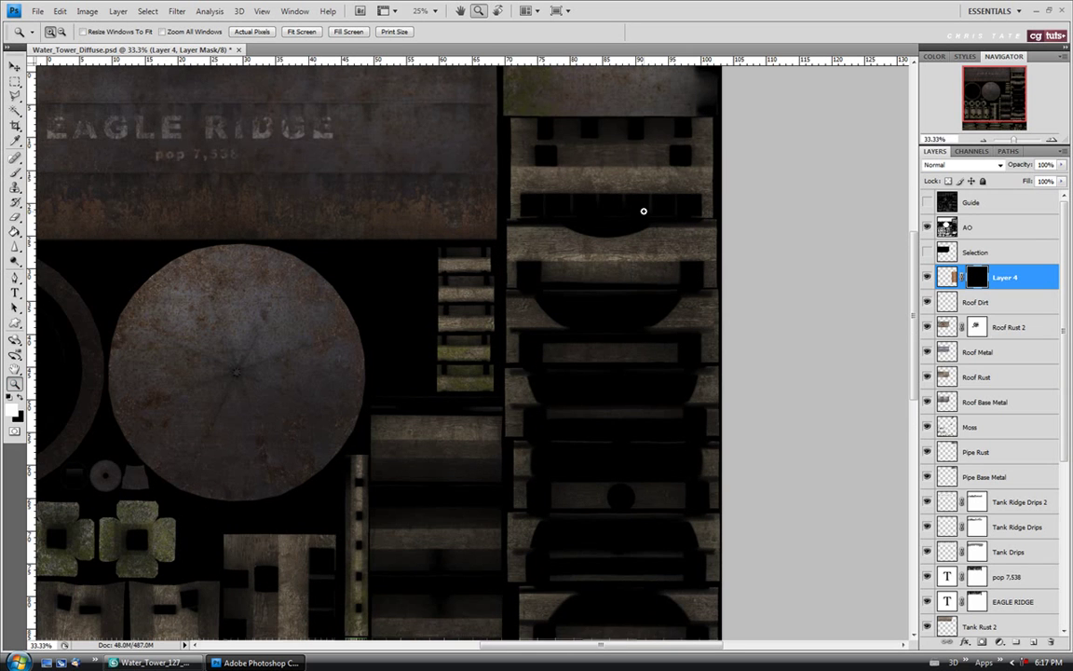
{"action": "left_click", "coordinate": [669, 320]}
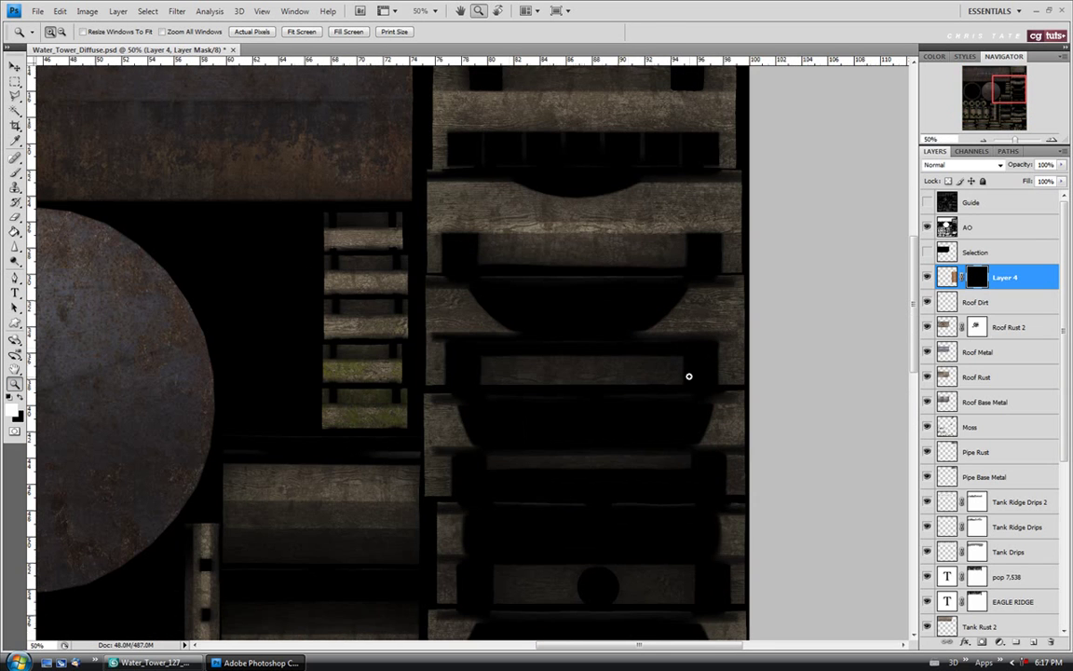
{"action": "scroll", "coordinate": [392, 326], "scroll_direction": "down", "scroll_amount": 3}
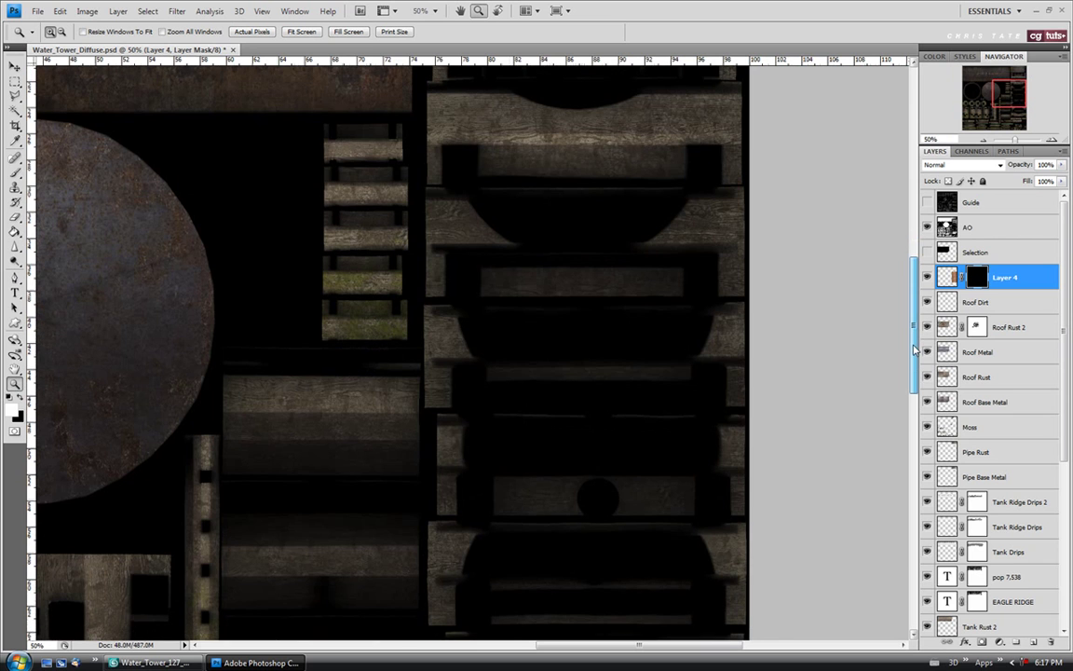
{"action": "left_click", "coordinate": [15, 173]}
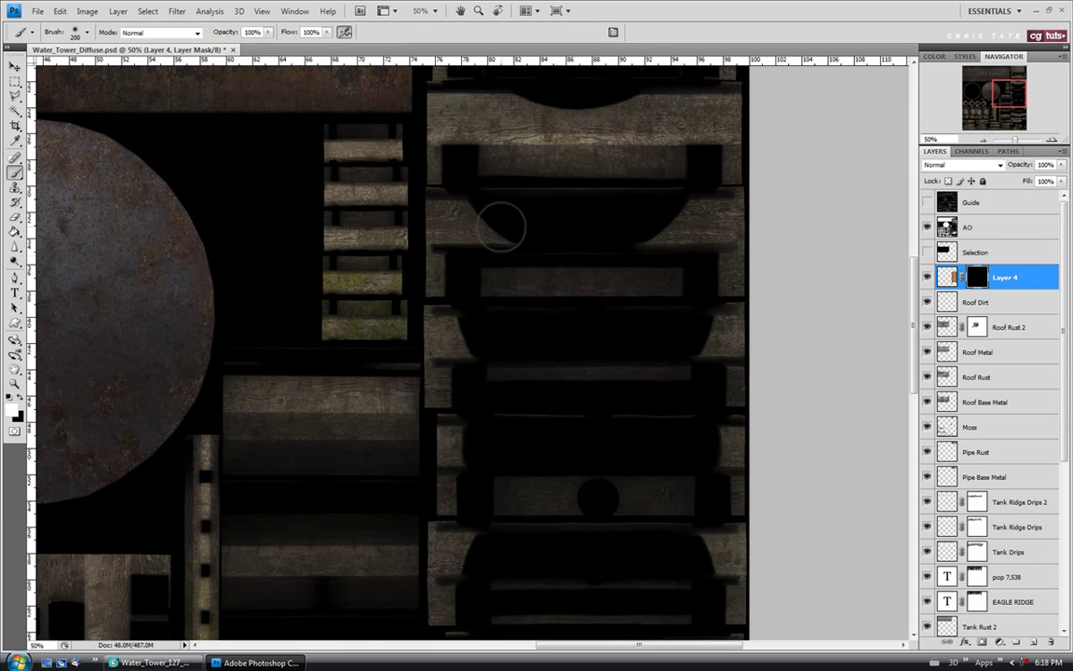
Set the brush size to 100 and paint white on the mask to reveal rust along the two upper deep-curved plank cutouts
{"action": "key", "text": "bracketleft"}
{"action": "key", "text": "bracketleft"}
{"action": "key", "text": "bracketleft"}
{"action": "key", "text": "bracketleft"}
{"action": "key", "text": "bracketleft"}
{"action": "key", "text": "bracketright"}
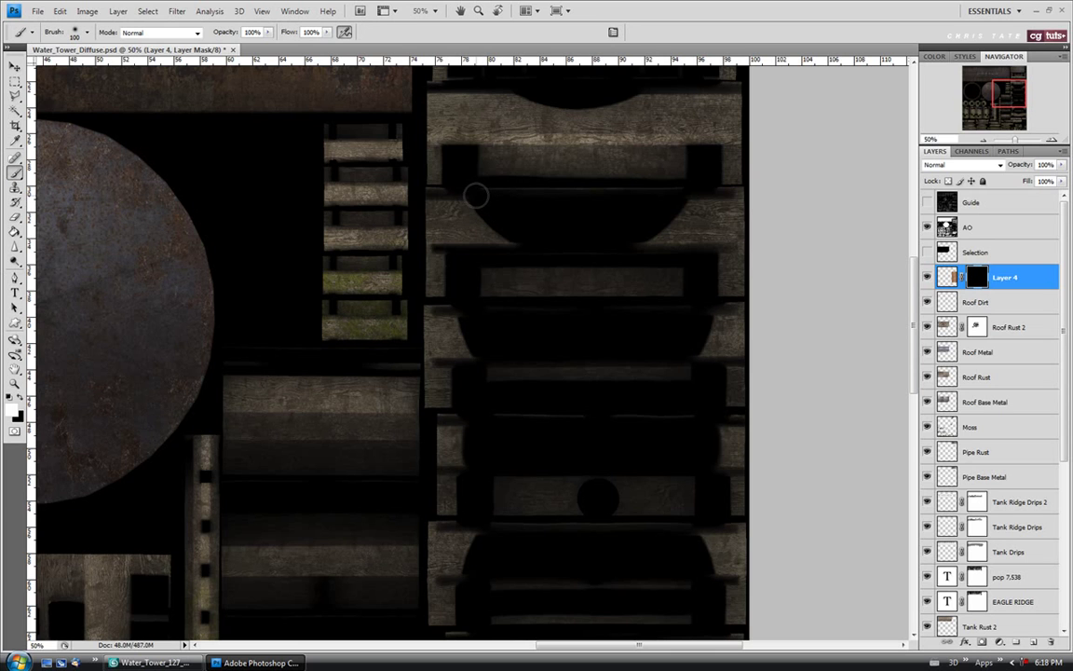
{"action": "left_click_drag", "start_coordinate": [470, 189], "coordinate": [532, 244]}
{"action": "mouse_move", "coordinate": [681, 196]}
{"action": "left_mouse_down"}
{"action": "mouse_move", "coordinate": [631, 243]}
{"action": "mouse_move", "coordinate": [679, 198]}
{"action": "left_mouse_up"}
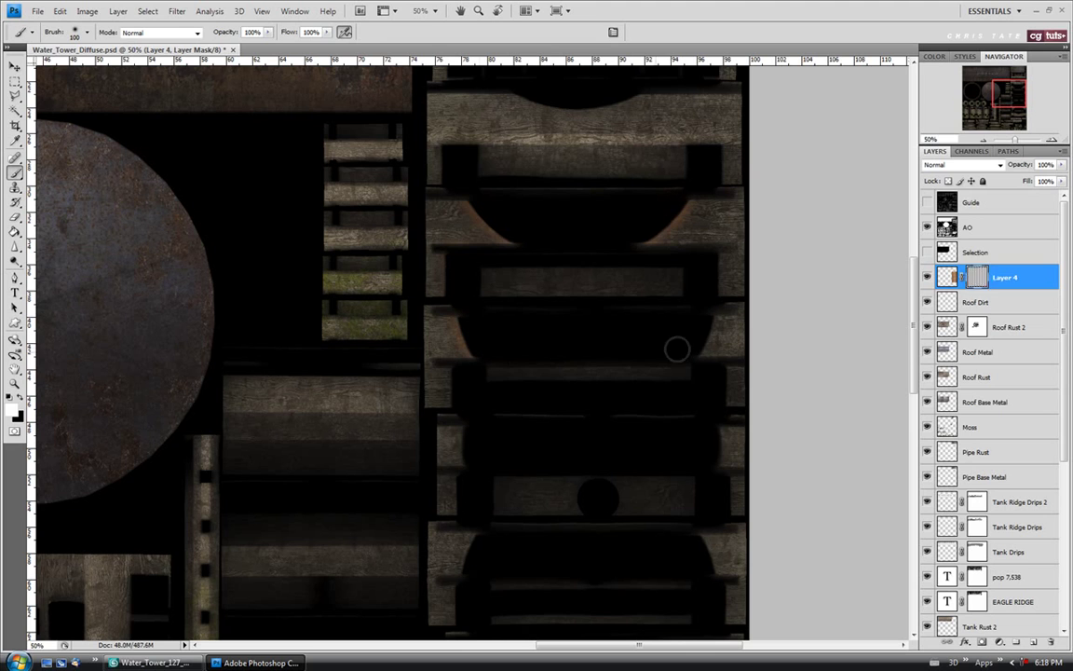
{"action": "mouse_move", "coordinate": [705, 311]}
{"action": "left_mouse_down"}
{"action": "mouse_move", "coordinate": [683, 364]}
{"action": "mouse_move", "coordinate": [700, 351]}
{"action": "left_mouse_up"}
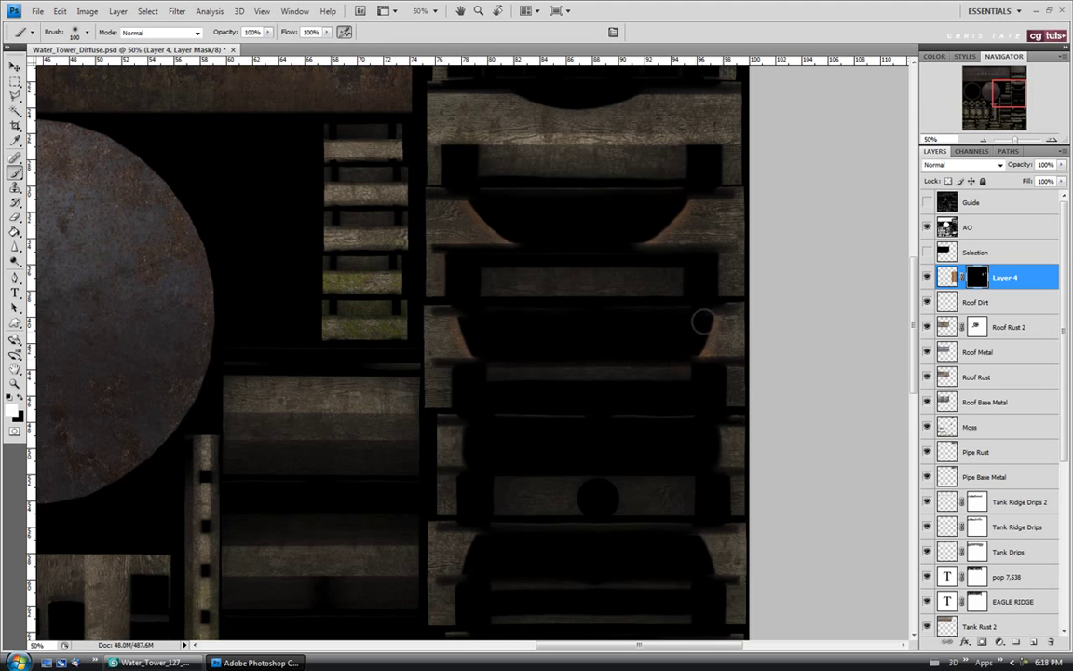
Reveal rust on the thin inner strips beneath those cutouts and along the inner side edges of the next two plank pieces
{"action": "left_click_drag", "start_coordinate": [480, 282], "coordinate": [678, 282]}
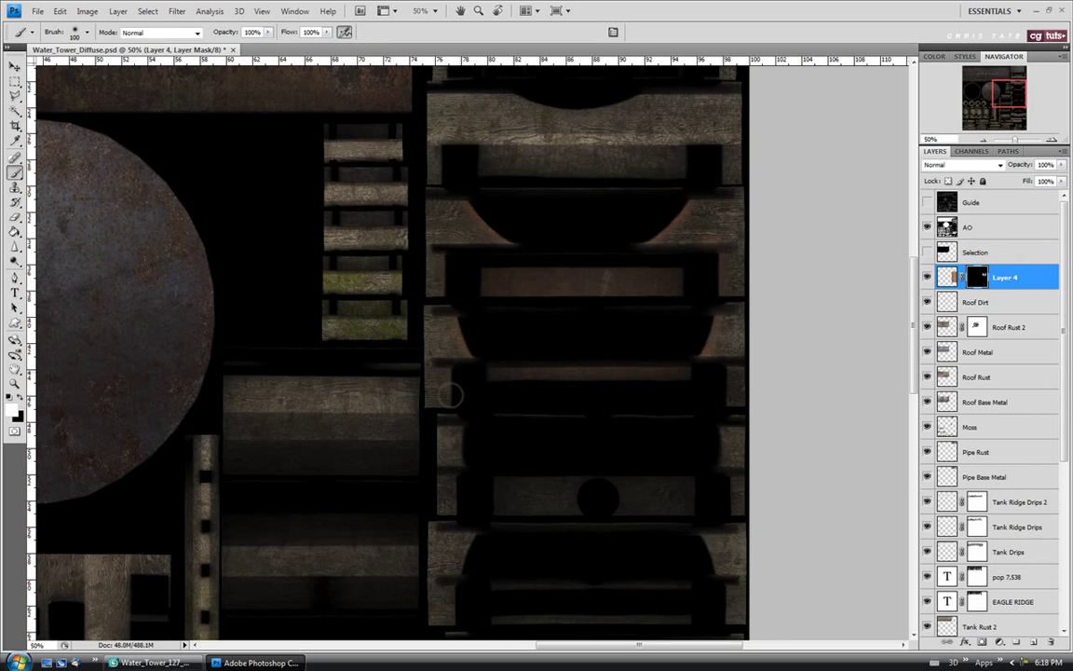
{"action": "left_click_drag", "start_coordinate": [456, 380], "coordinate": [715, 374]}
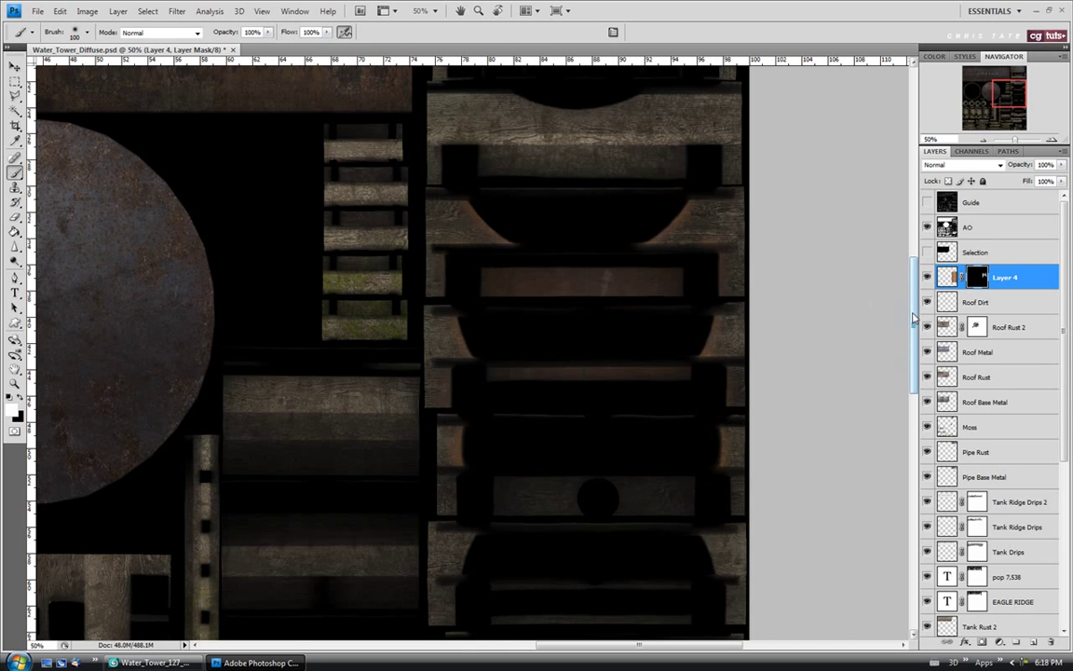
{"action": "scroll", "coordinate": [820, 326], "scroll_direction": "down", "scroll_amount": 2}
{"action": "mouse_move", "coordinate": [487, 344]}
{"action": "left_mouse_down"}
{"action": "mouse_move", "coordinate": [464, 434]}
{"action": "mouse_move", "coordinate": [479, 358]}
{"action": "mouse_move", "coordinate": [462, 431]}
{"action": "left_mouse_up"}
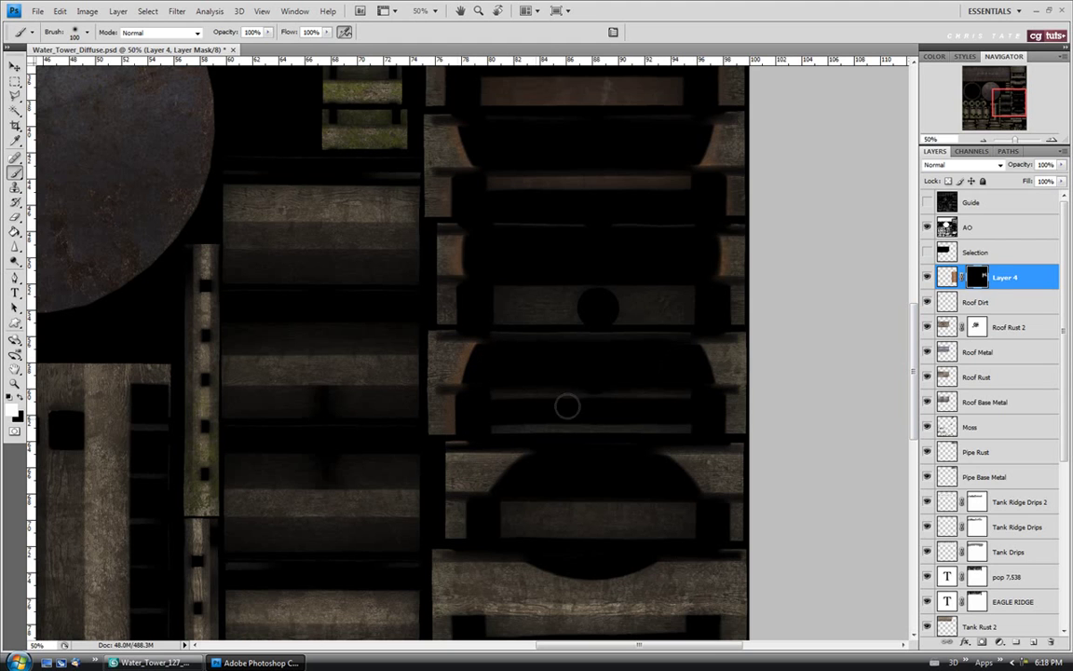
{"action": "left_click_drag", "start_coordinate": [708, 349], "coordinate": [717, 427]}
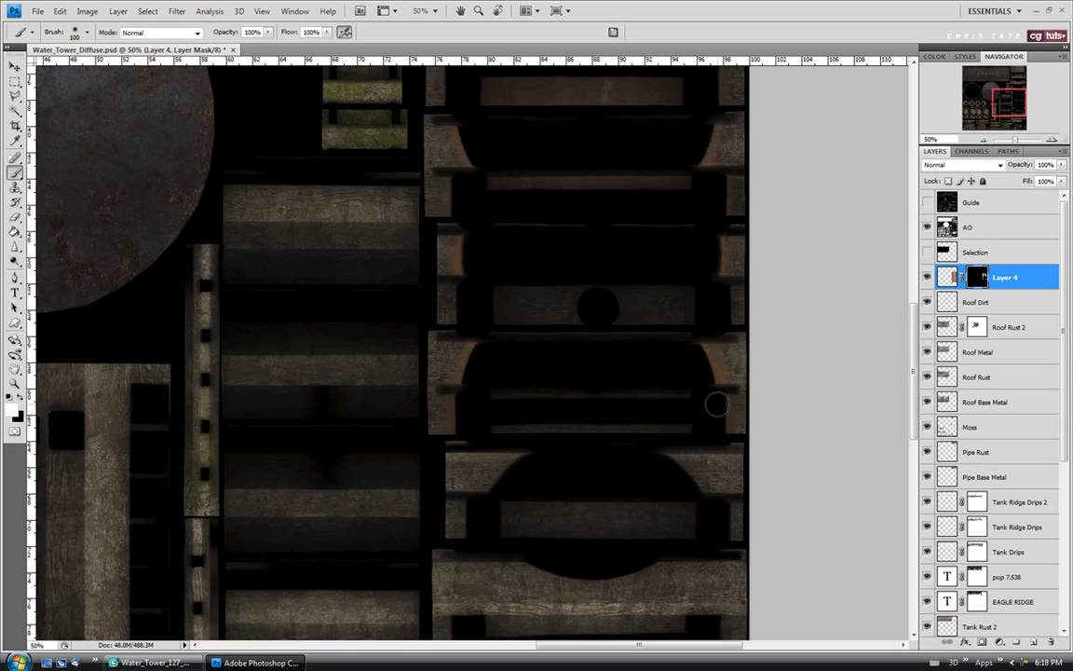
Reveal rust along the curved cutouts of the two lowest plank pieces and the shallow curve of the second piece from the top
{"action": "scroll", "coordinate": [467, 401], "scroll_direction": "down", "scroll_amount": 2}
{"action": "mouse_move", "coordinate": [468, 401]}
{"action": "left_mouse_down"}
{"action": "mouse_move", "coordinate": [506, 392]}
{"action": "mouse_move", "coordinate": [541, 350]}
{"action": "mouse_move", "coordinate": [491, 396]}
{"action": "mouse_move", "coordinate": [522, 365]}
{"action": "left_mouse_up"}
{"action": "mouse_move", "coordinate": [617, 355]}
{"action": "left_mouse_down"}
{"action": "mouse_move", "coordinate": [646, 360]}
{"action": "mouse_move", "coordinate": [699, 398]}
{"action": "mouse_move", "coordinate": [695, 390]}
{"action": "left_mouse_up"}
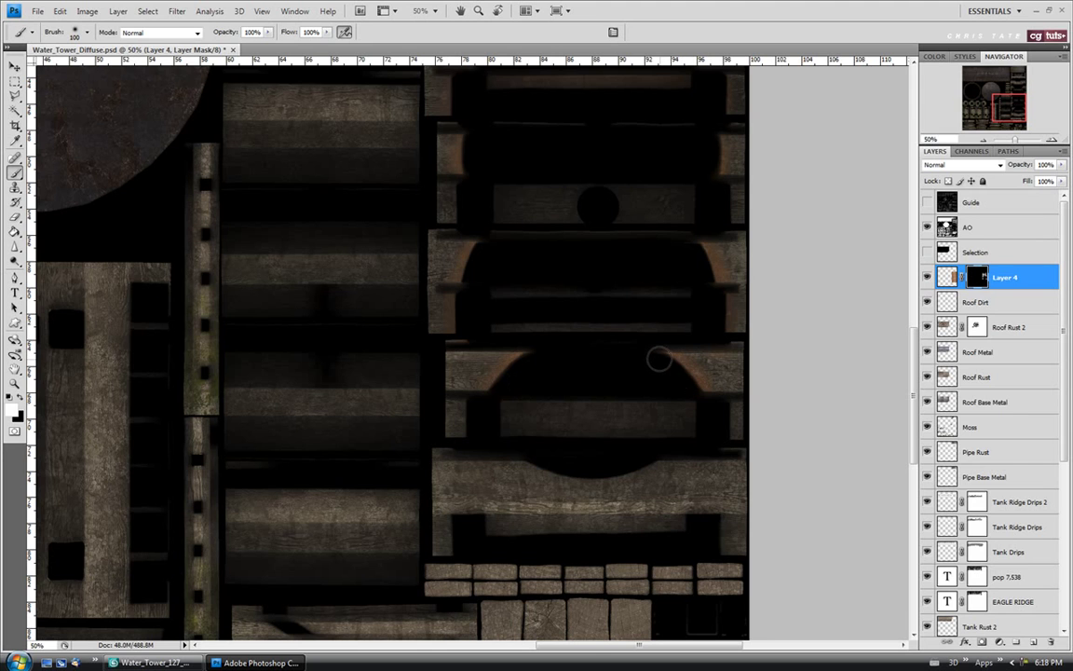
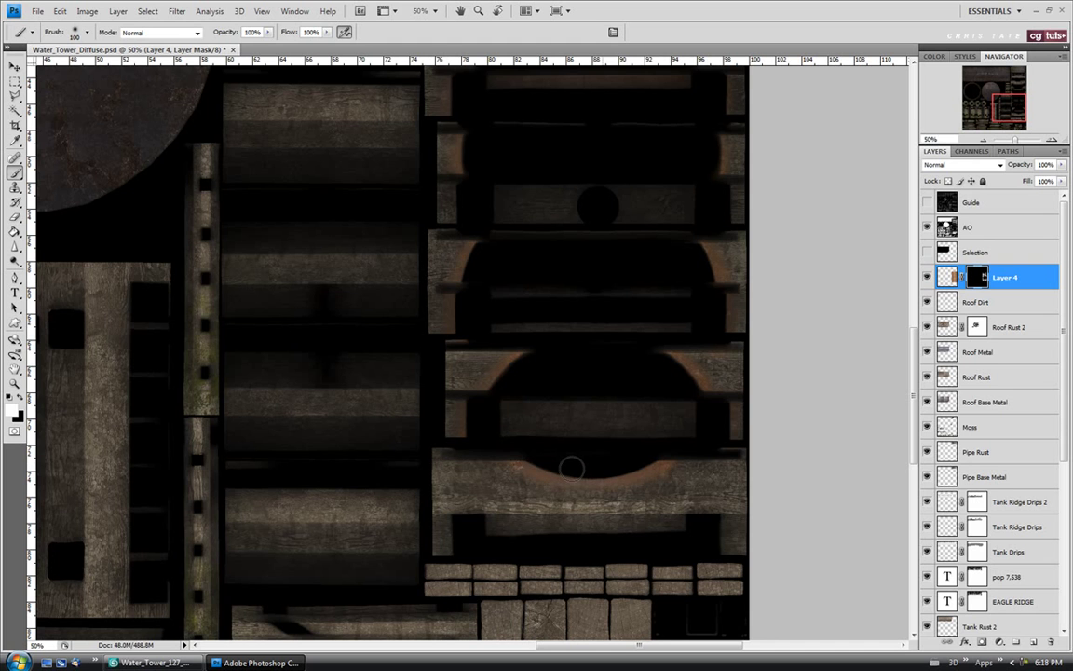
{"action": "left_click_drag", "start_coordinate": [915, 414], "coordinate": [915, 228]}
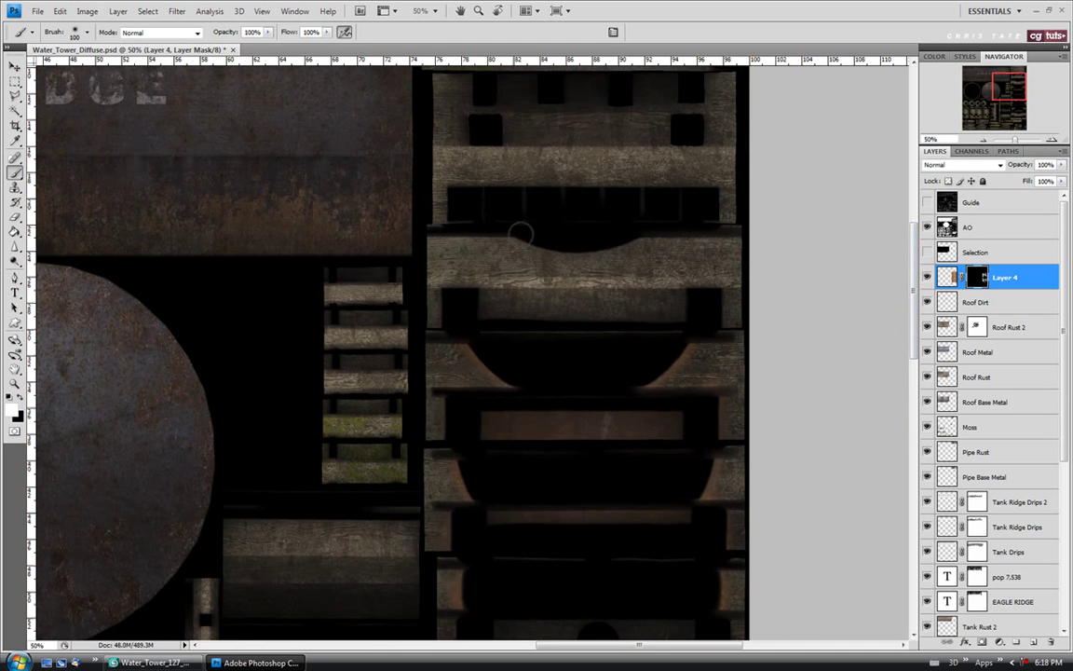
{"action": "mouse_move", "coordinate": [646, 224]}
{"action": "left_mouse_down"}
{"action": "mouse_move", "coordinate": [585, 244]}
{"action": "mouse_move", "coordinate": [508, 239]}
{"action": "mouse_move", "coordinate": [570, 251]}
{"action": "mouse_move", "coordinate": [625, 232]}
{"action": "mouse_move", "coordinate": [752, 259]}
{"action": "left_mouse_up"}
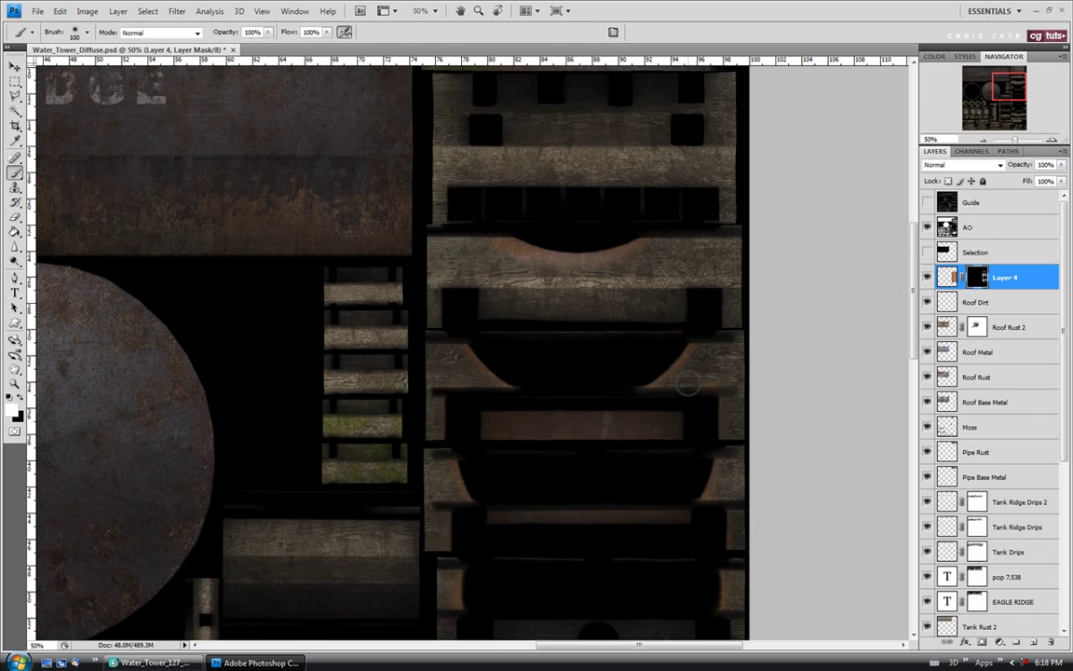
Save the diffuse texture file with the whole map in view and switch to 3ds Max
{"action": "left_click", "coordinate": [15, 383]}
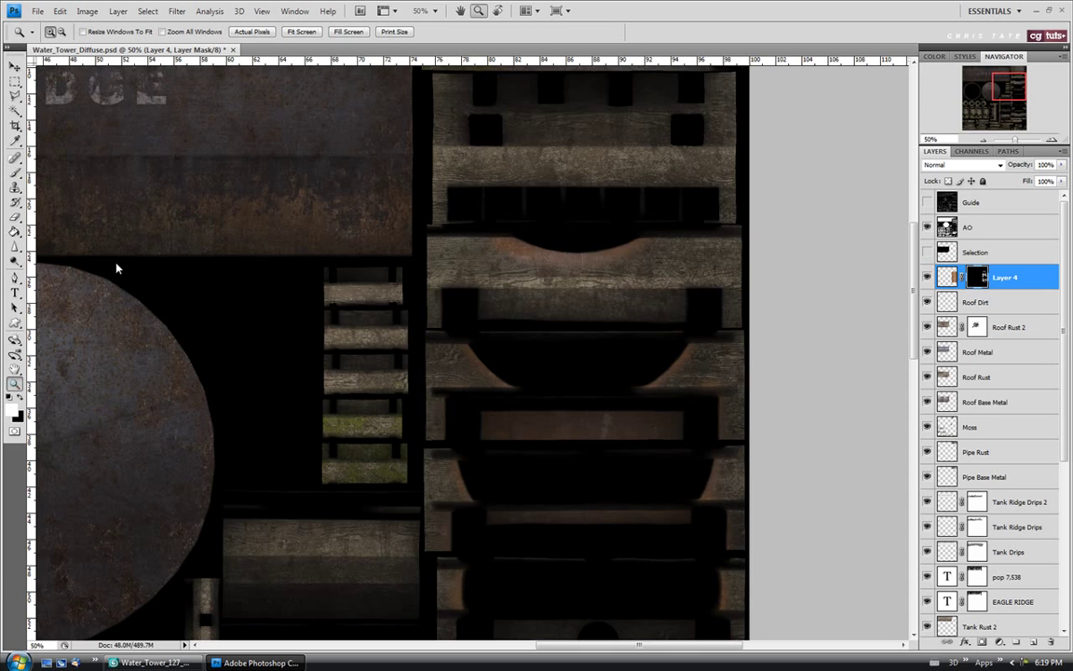
{"action": "left_click", "coordinate": [300, 33]}
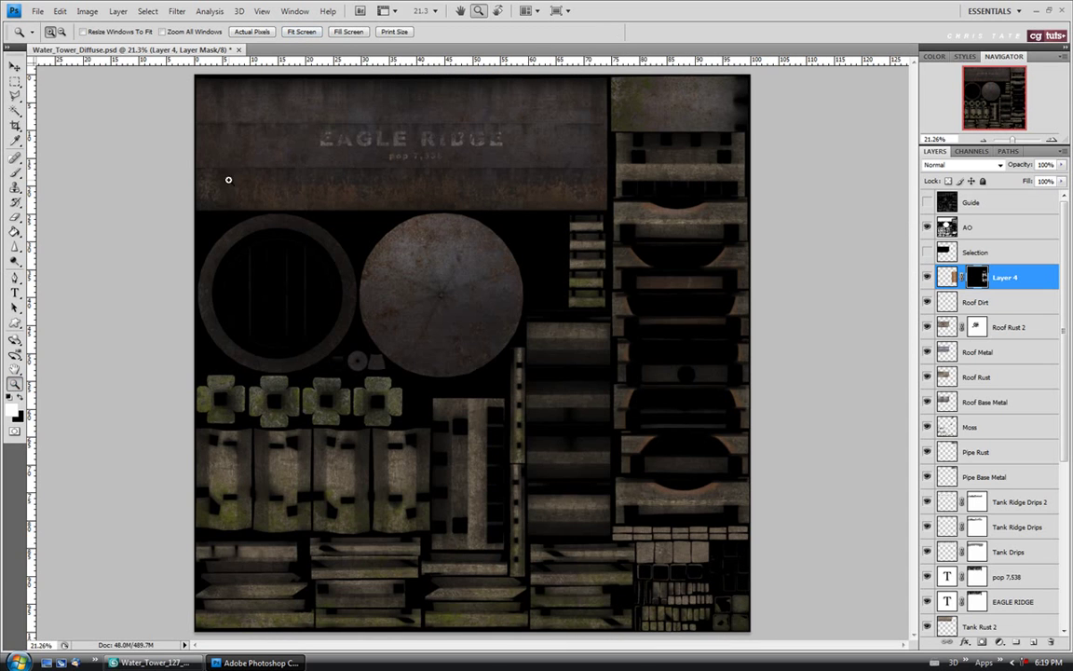
{"action": "left_click", "coordinate": [37, 11]}
{"action": "left_click", "coordinate": [46, 171]}
{"action": "left_click", "coordinate": [152, 663]}
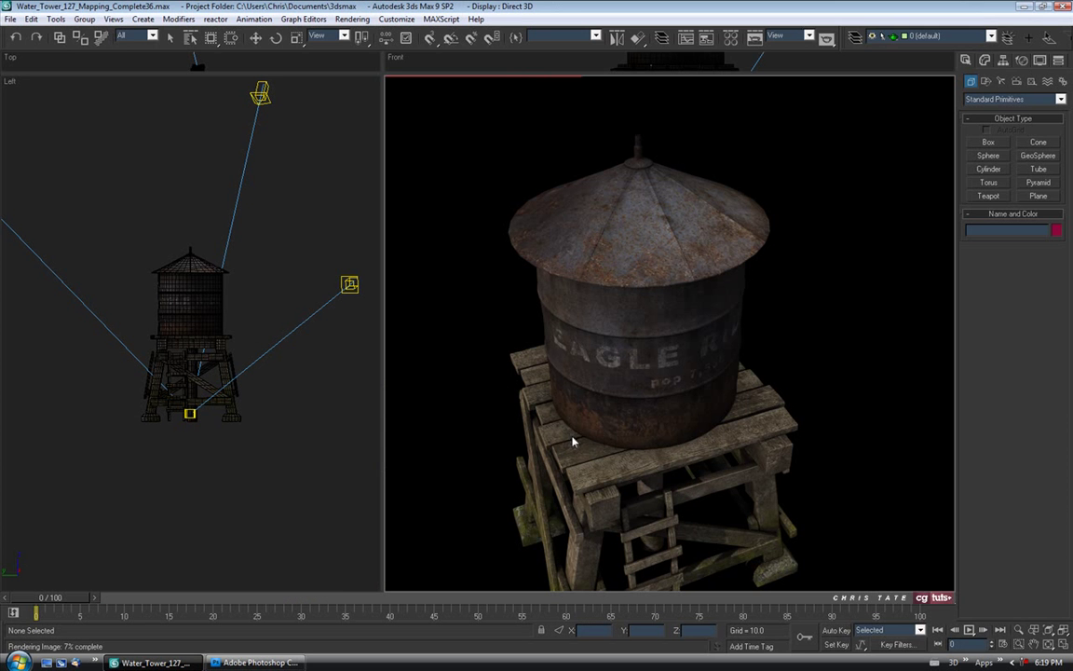
Inspect the new rust around the tank's base on the platform in the Perspective view and in a fresh ActiveShade render
{"action": "right_click", "coordinate": [391, 80]}
{"action": "left_click", "coordinate": [378, 62]}
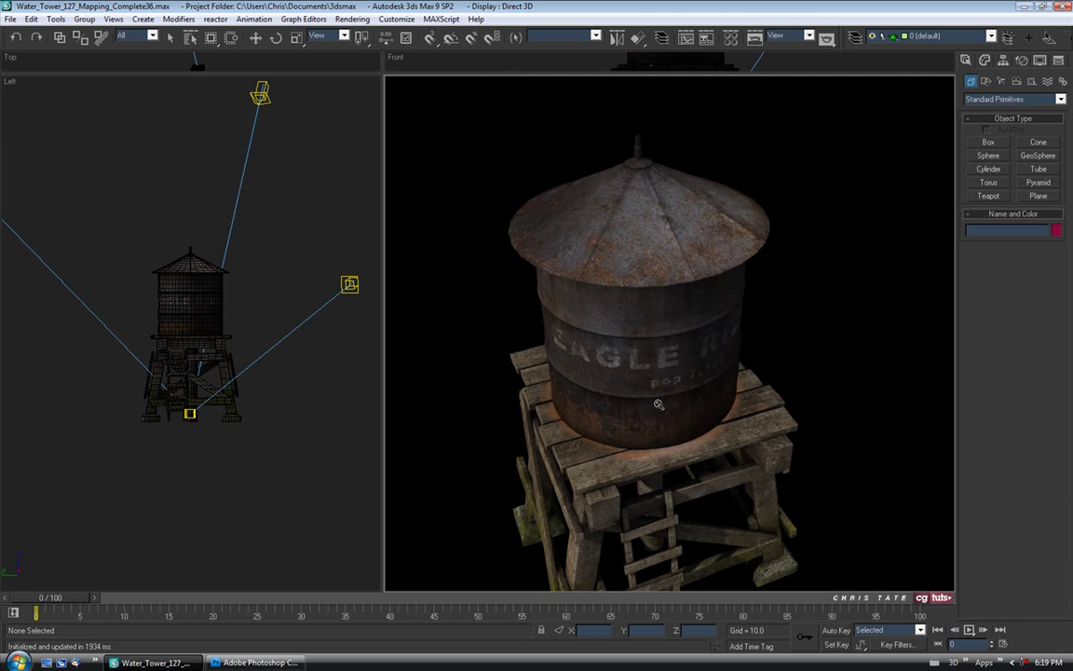
{"action": "scroll", "coordinate": [658, 402], "scroll_direction": "up", "scroll_amount": 6}
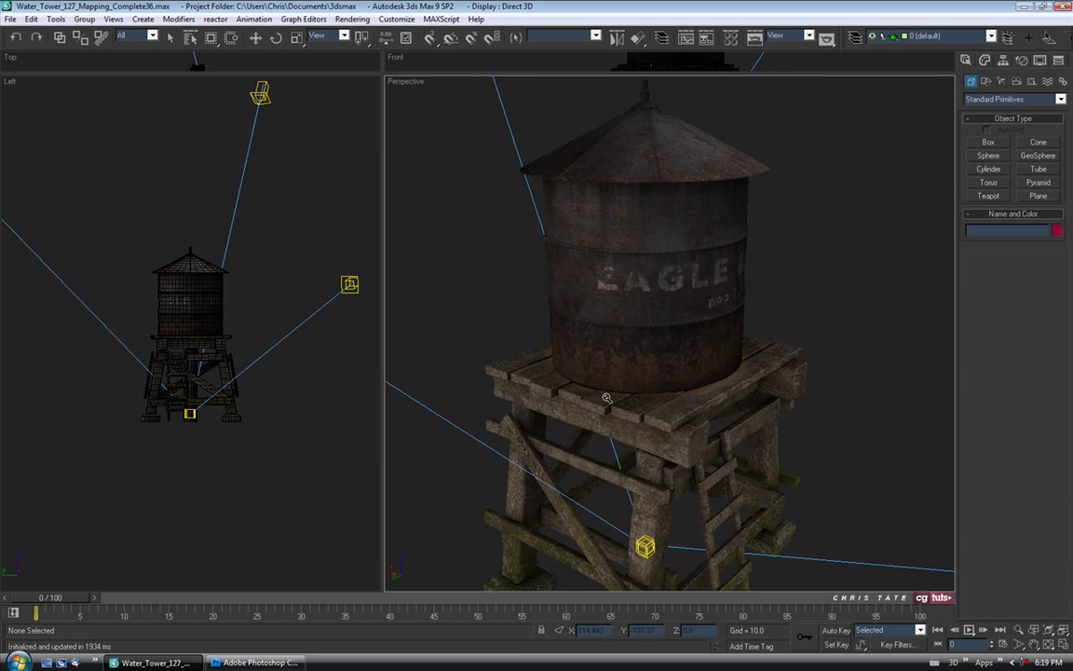
{"action": "left_click_drag", "start_coordinate": [637, 405], "coordinate": [749, 446]}
{"action": "left_click_drag", "start_coordinate": [829, 387], "coordinate": [644, 423]}
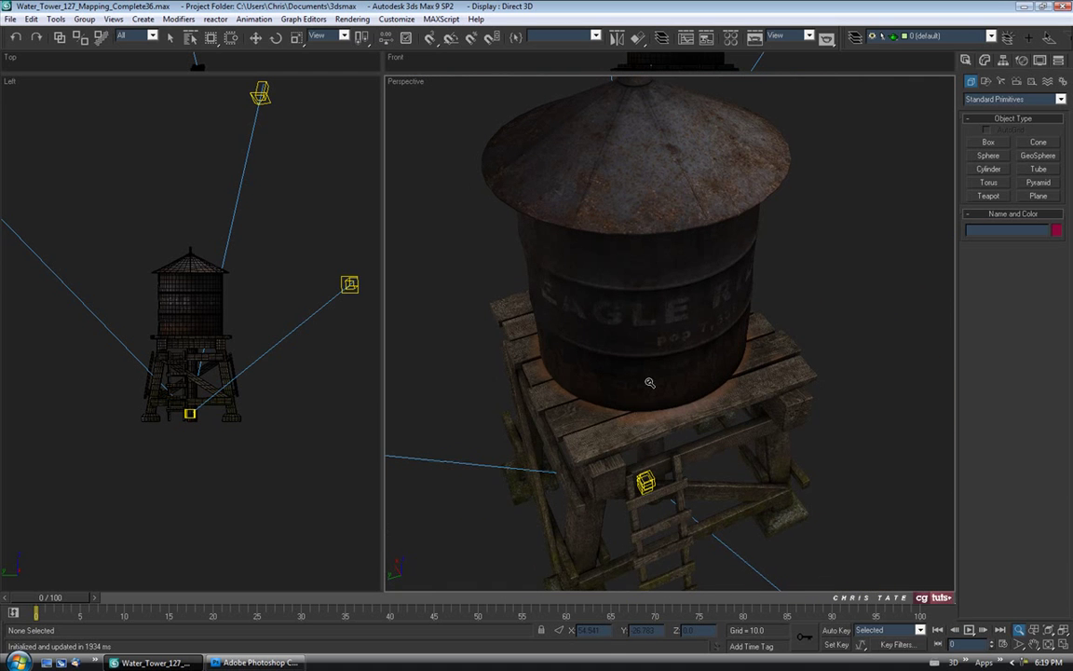
{"action": "right_click", "coordinate": [406, 82]}
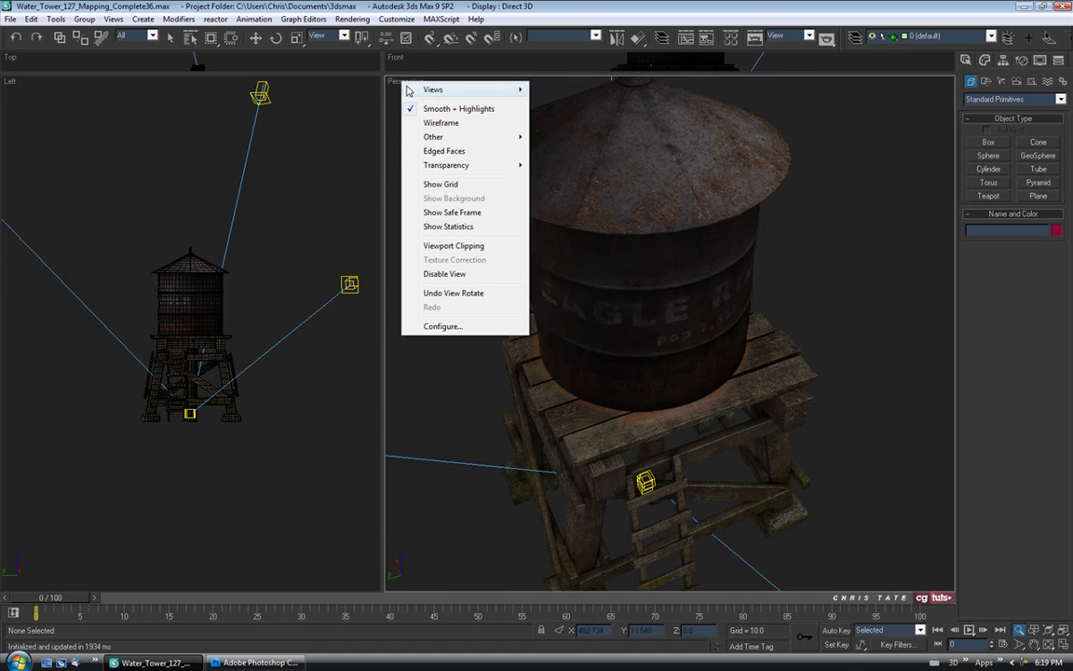
{"action": "mouse_move", "coordinate": [438, 89]}
{"action": "left_click", "coordinate": [563, 249]}
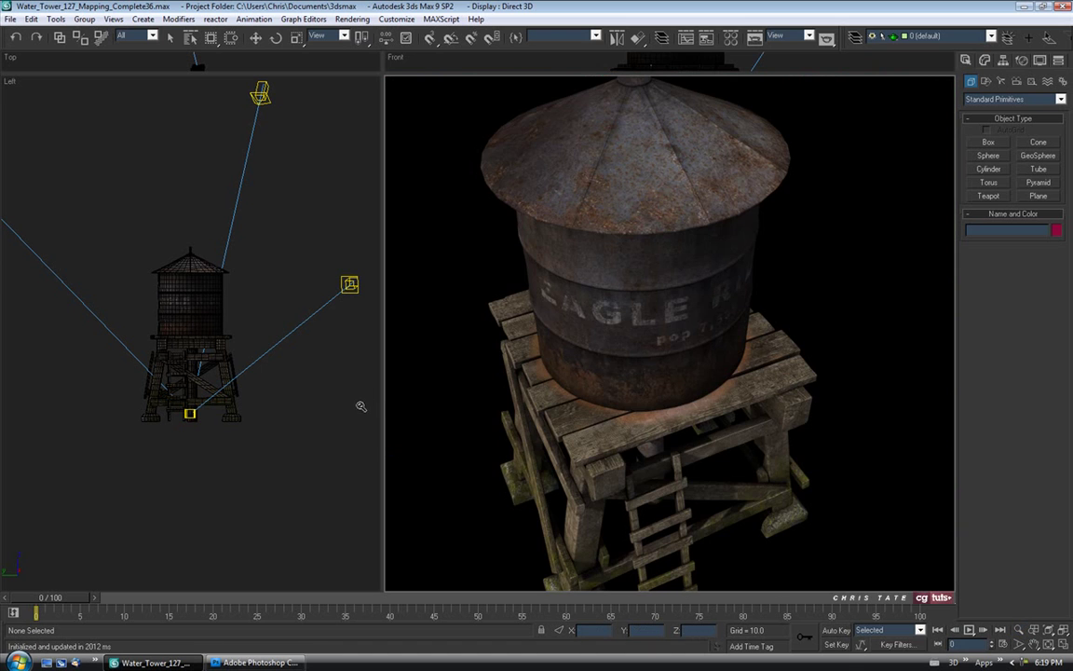
Switch back to Photoshop and ready a black brush of size 80 on Layer 4's mask at the plank column
{"action": "left_click", "coordinate": [255, 662]}
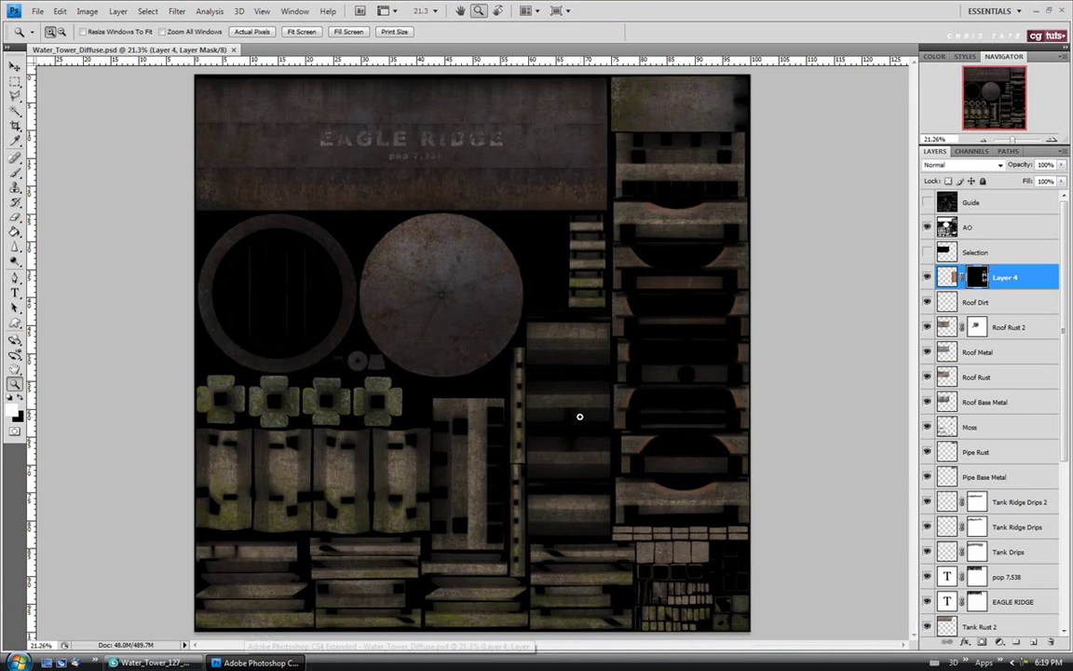
{"action": "left_click", "coordinate": [762, 200]}
{"action": "left_click", "coordinate": [766, 193]}
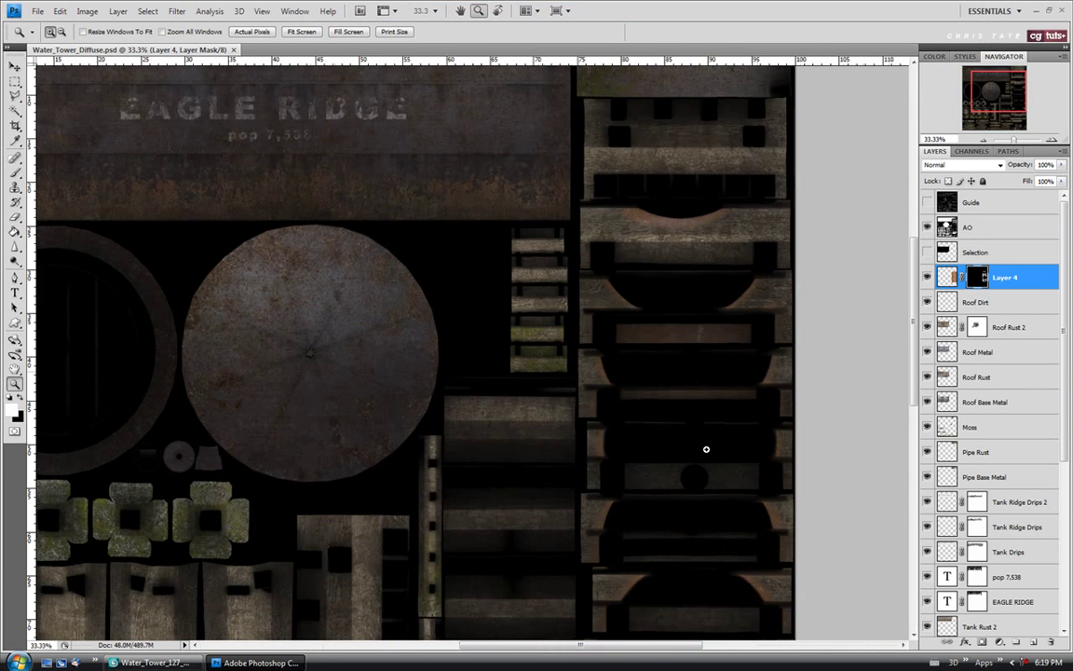
{"action": "left_click_drag", "start_coordinate": [518, 619], "coordinate": [388, 582]}
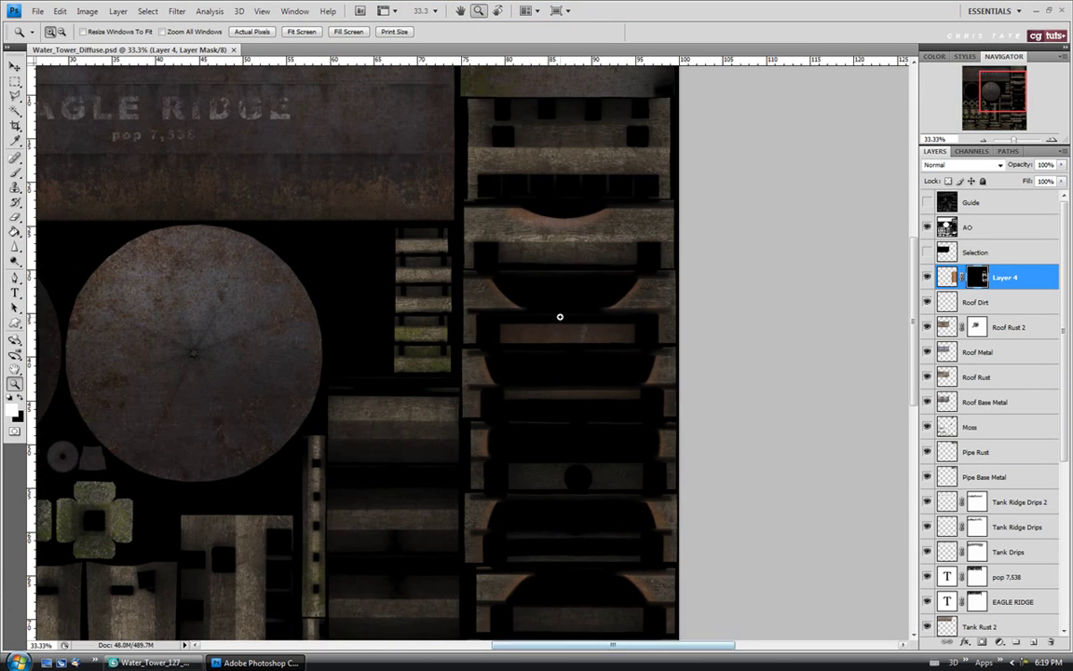
{"action": "left_click", "coordinate": [673, 318]}
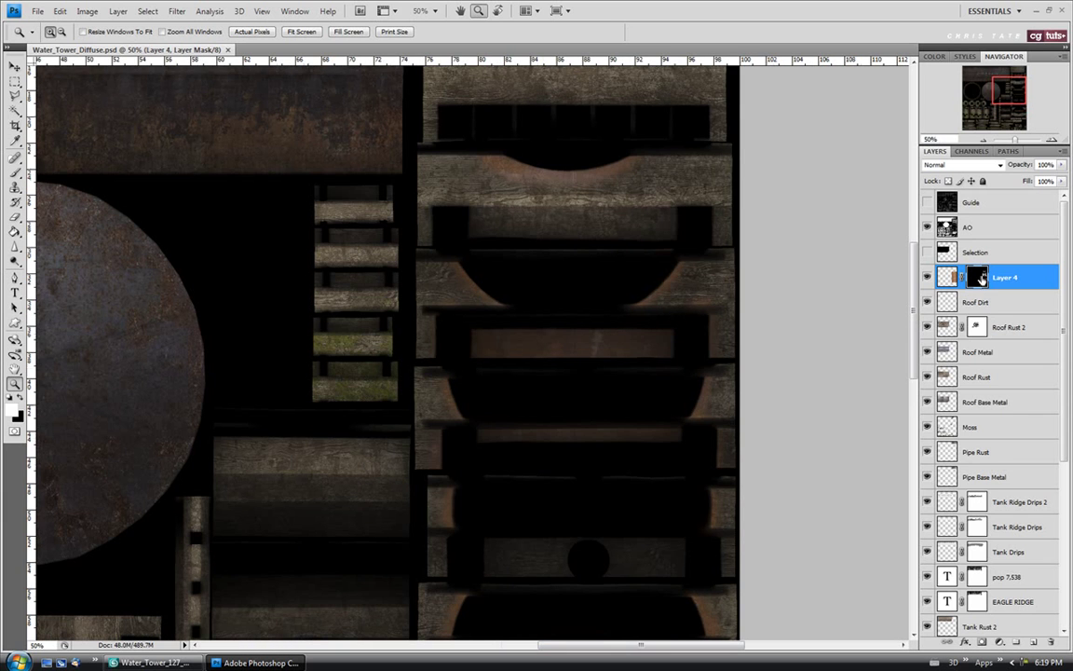
{"action": "left_click", "coordinate": [20, 398]}
{"action": "left_click", "coordinate": [15, 173]}
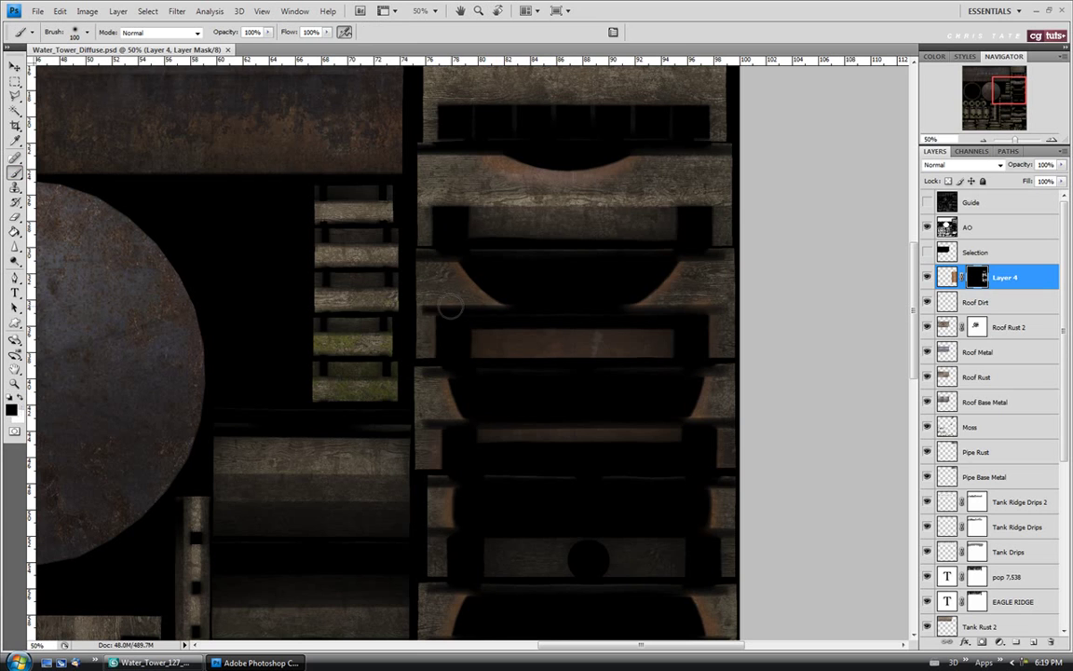
{"action": "key", "text": "bracketleft"}
{"action": "key", "text": "bracketleft"}
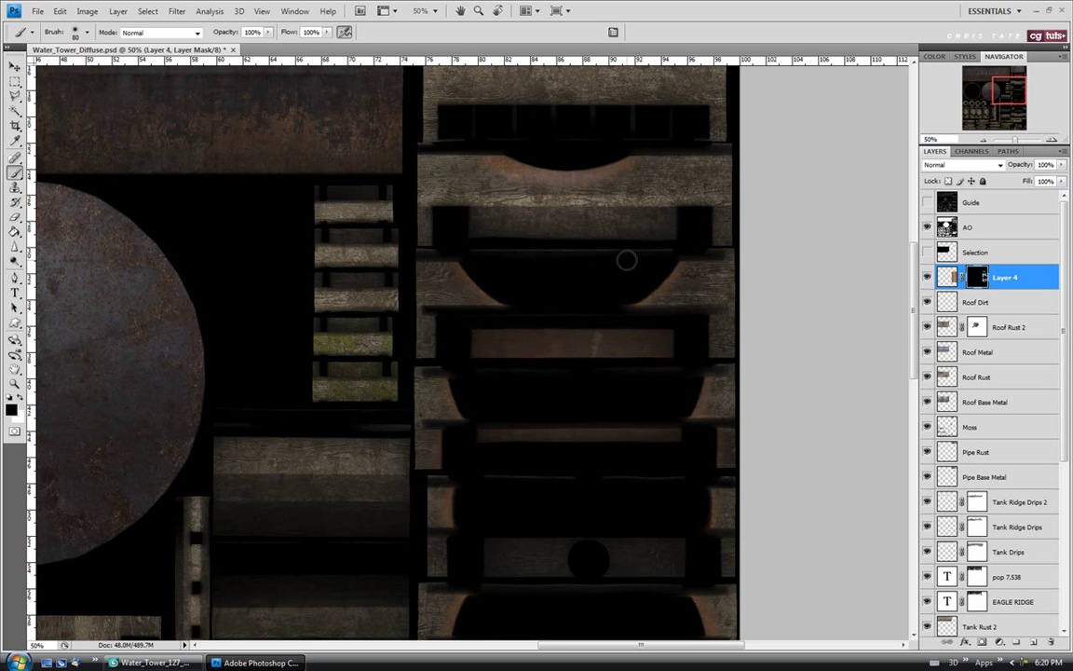
Paint black on the mask with a size 125 brush to trim the rust to a narrower edge along the plank cutouts
{"action": "mouse_move", "coordinate": [914, 278]}
{"action": "left_mouse_down"}
{"action": "mouse_move", "coordinate": [915, 391]}
{"action": "mouse_move", "coordinate": [915, 282]}
{"action": "left_mouse_up"}
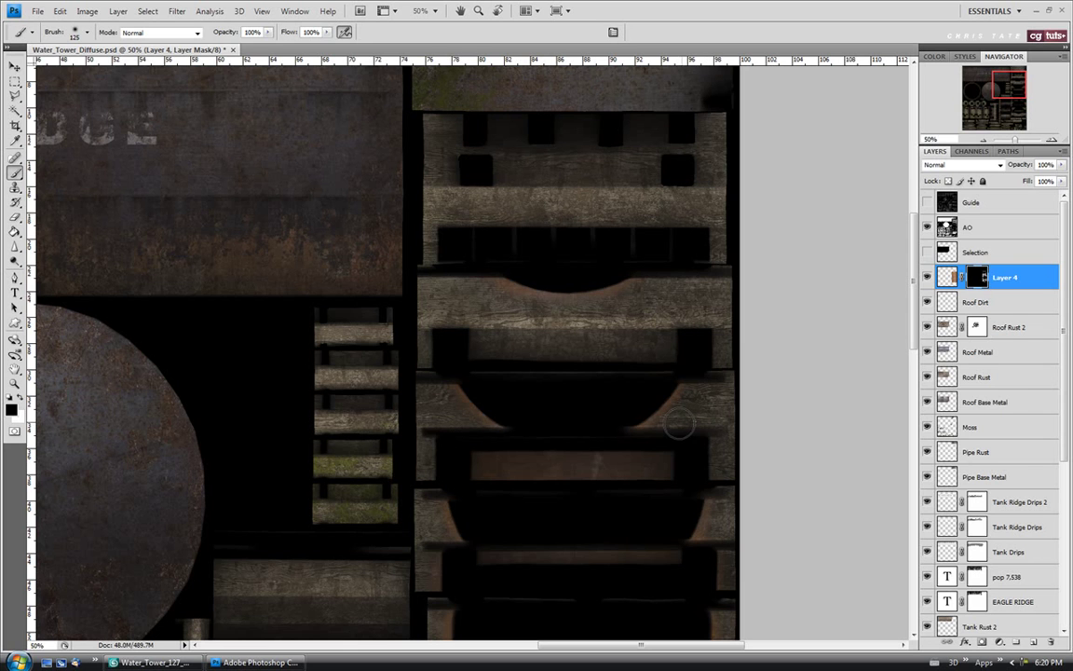
{"action": "left_click_drag", "start_coordinate": [917, 326], "coordinate": [918, 390]}
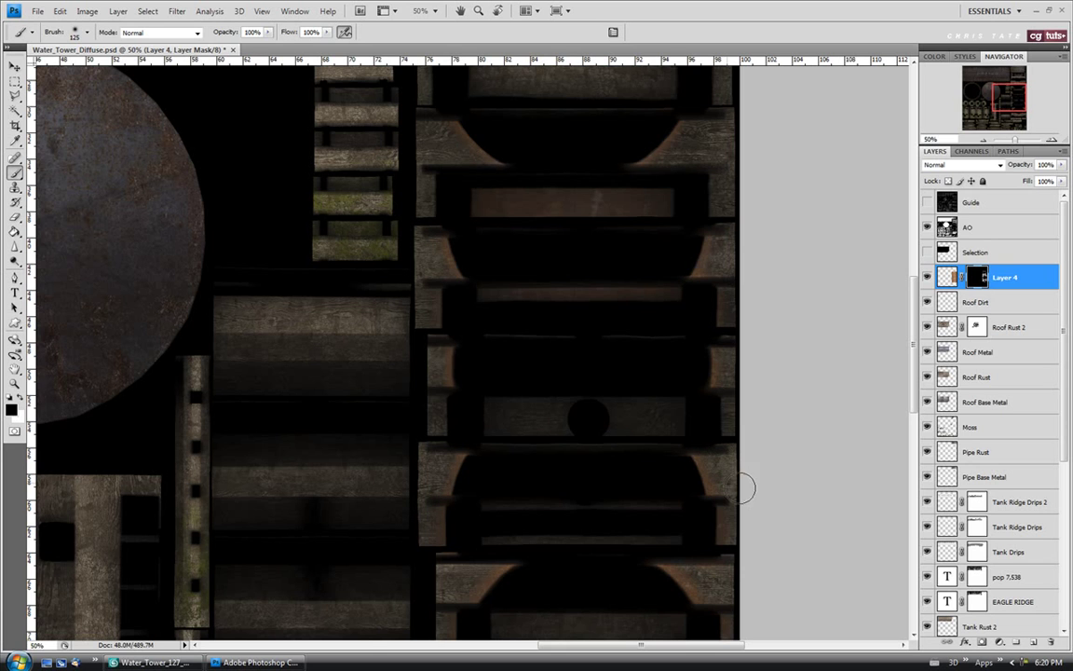
{"action": "scroll", "coordinate": [697, 365], "scroll_direction": "down", "scroll_amount": 5}
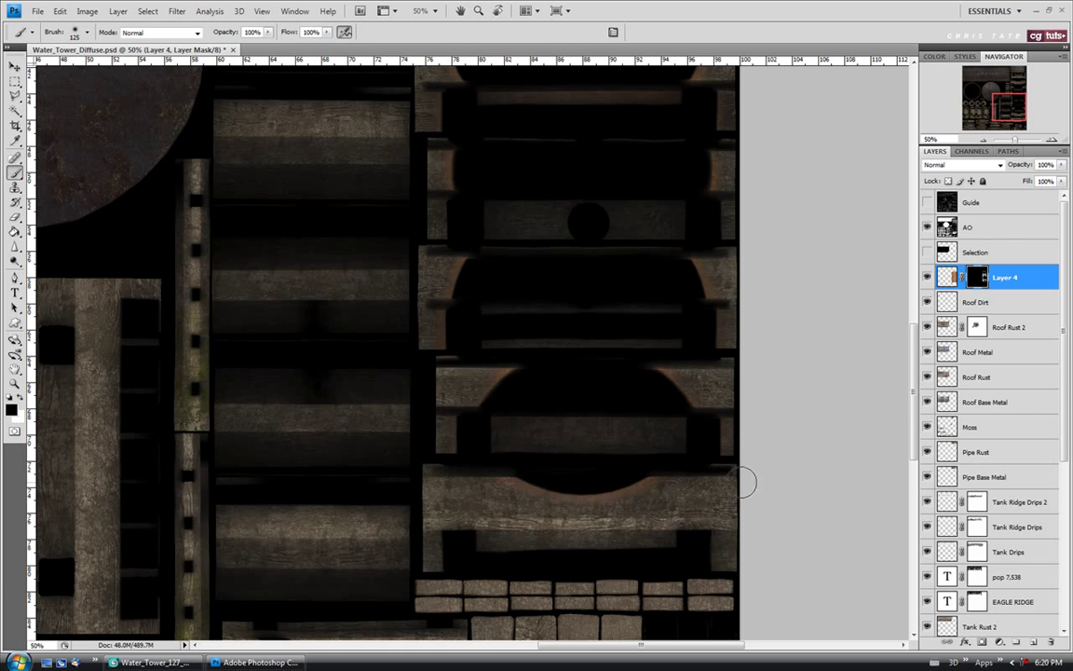
Save the diffuse texture file and inspect the trimmed rust around the tank's base in 3ds Max's ActiveShade and Perspective views
{"action": "key", "text": "alt+f"}
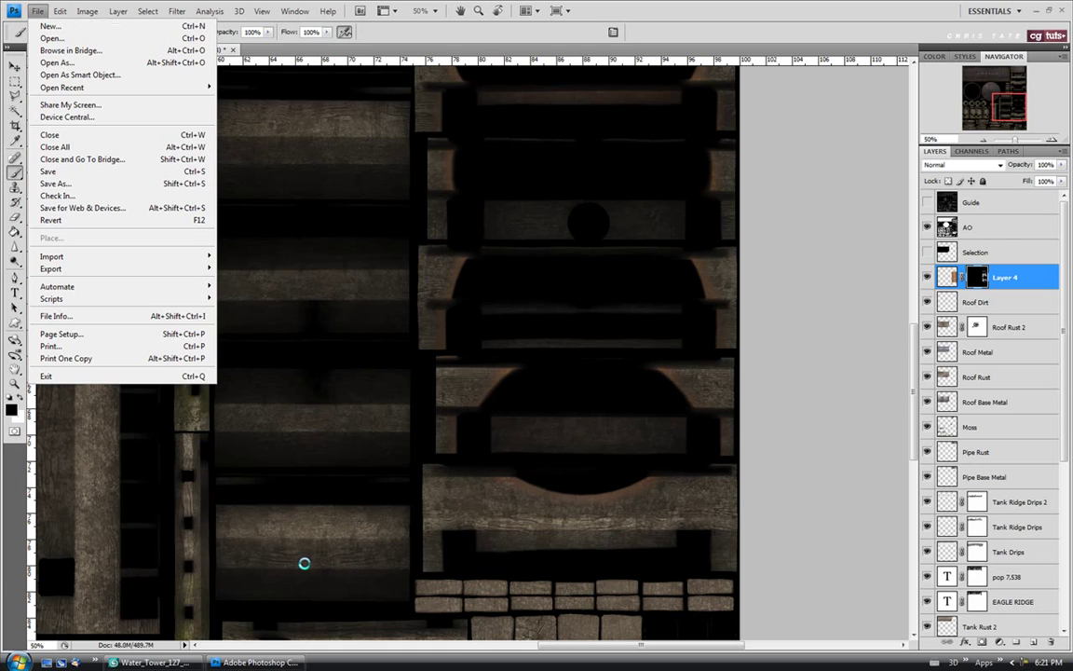
{"action": "key", "text": "Escape"}
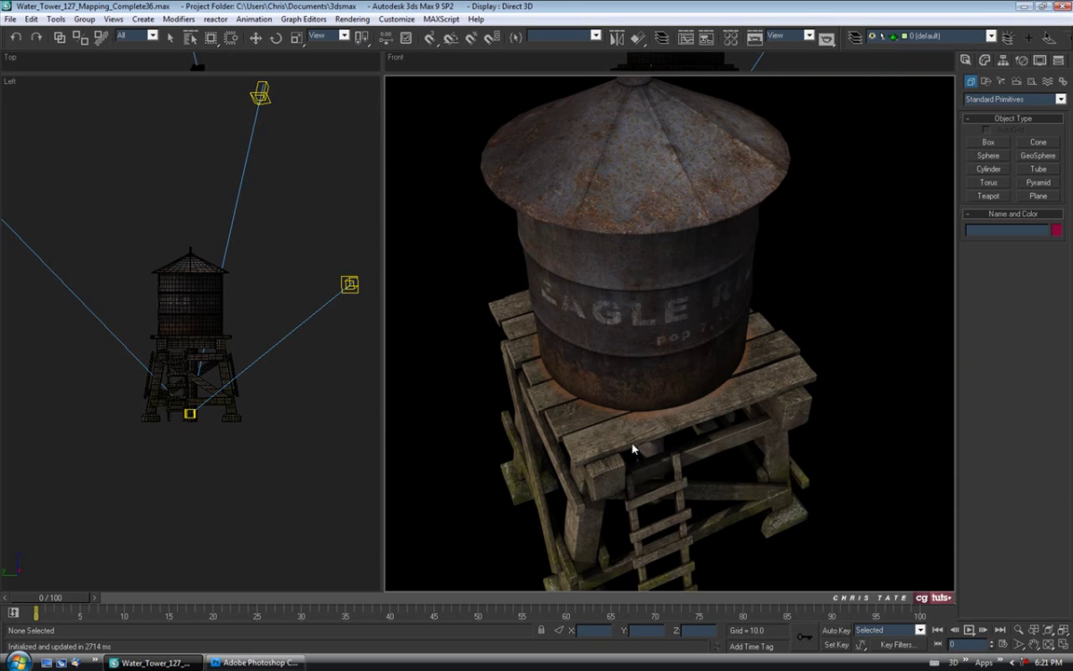
{"action": "right_click", "coordinate": [401, 84]}
{"action": "left_click", "coordinate": [376, 62]}
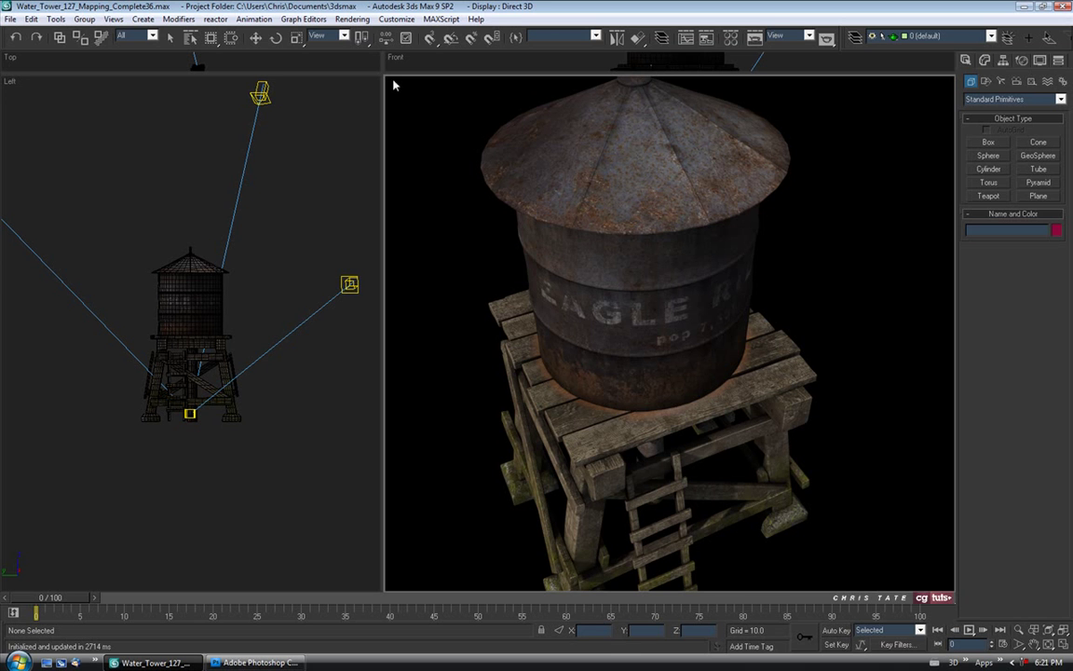
{"action": "right_click", "coordinate": [392, 84]}
{"action": "left_click", "coordinate": [375, 63]}
{"action": "left_click_drag", "start_coordinate": [597, 332], "coordinate": [491, 359]}
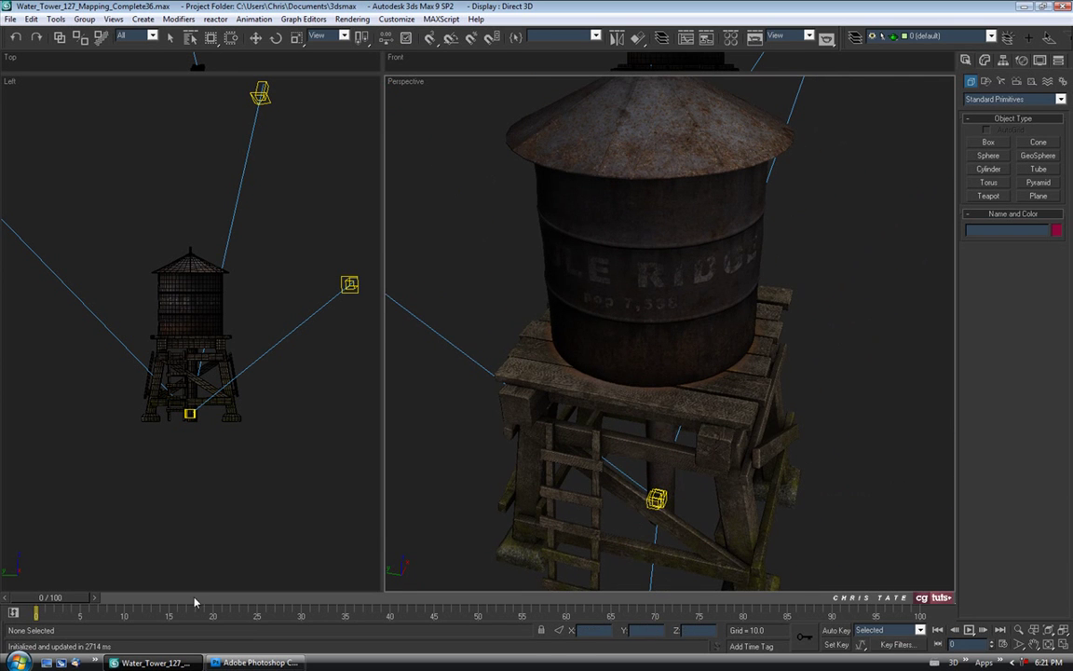
Switch to Photoshop and break up the rust edges along the plank cutouts on Layer 4's mask with a rough-textured black brush, lowering its opacity
{"action": "left_click", "coordinate": [259, 663]}
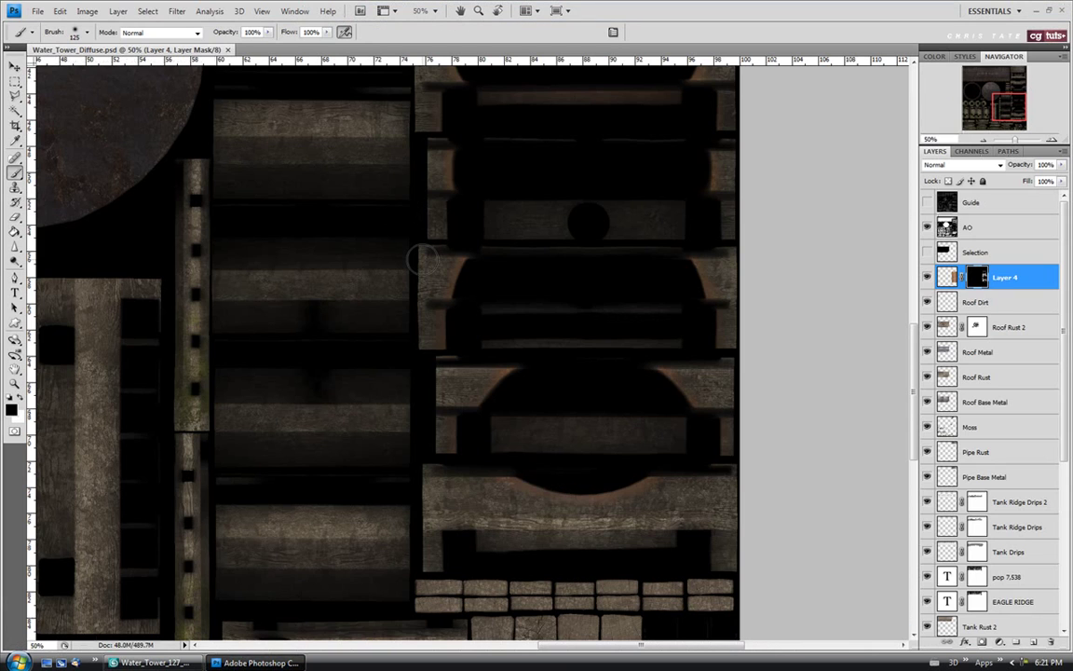
{"action": "key", "text": "bracketleft"}
{"action": "key", "text": "bracketleft"}
{"action": "left_click", "coordinate": [87, 31]}
{"action": "left_click_drag", "start_coordinate": [149, 186], "coordinate": [149, 296]}
{"action": "left_click", "coordinate": [87, 289]}
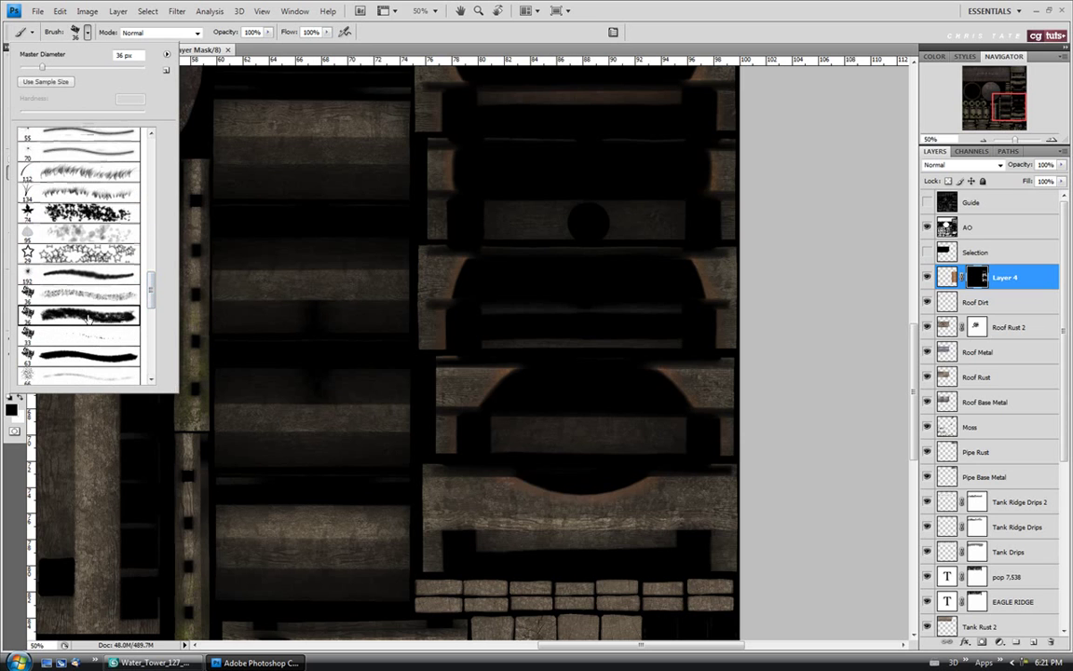
{"action": "left_click", "coordinate": [743, 244]}
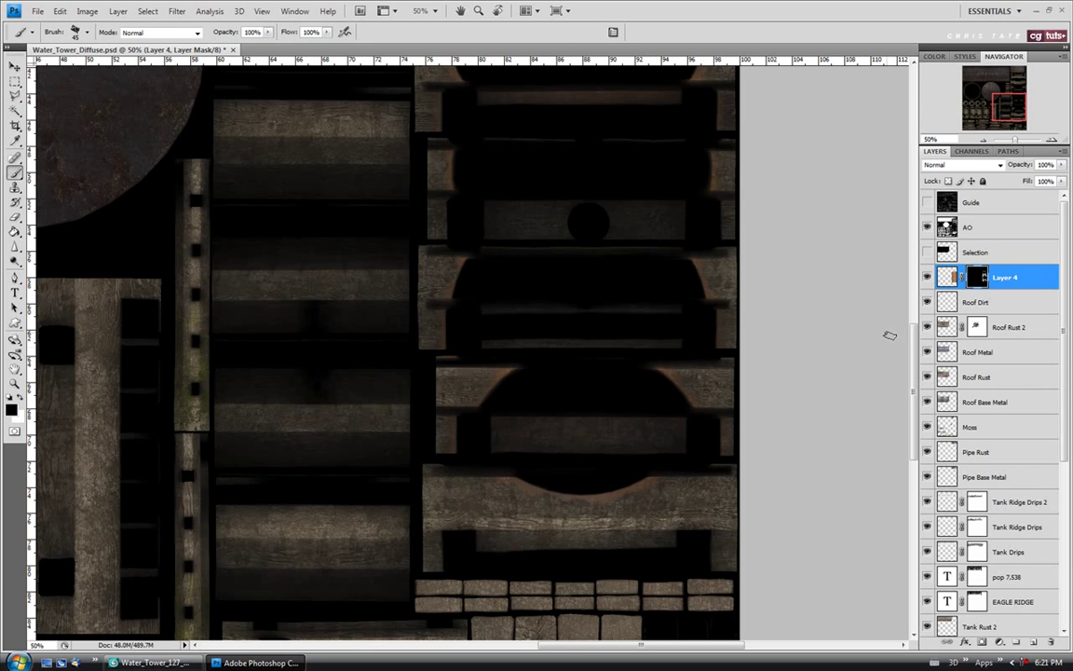
{"action": "scroll", "coordinate": [819, 307], "scroll_direction": "up", "scroll_amount": 4}
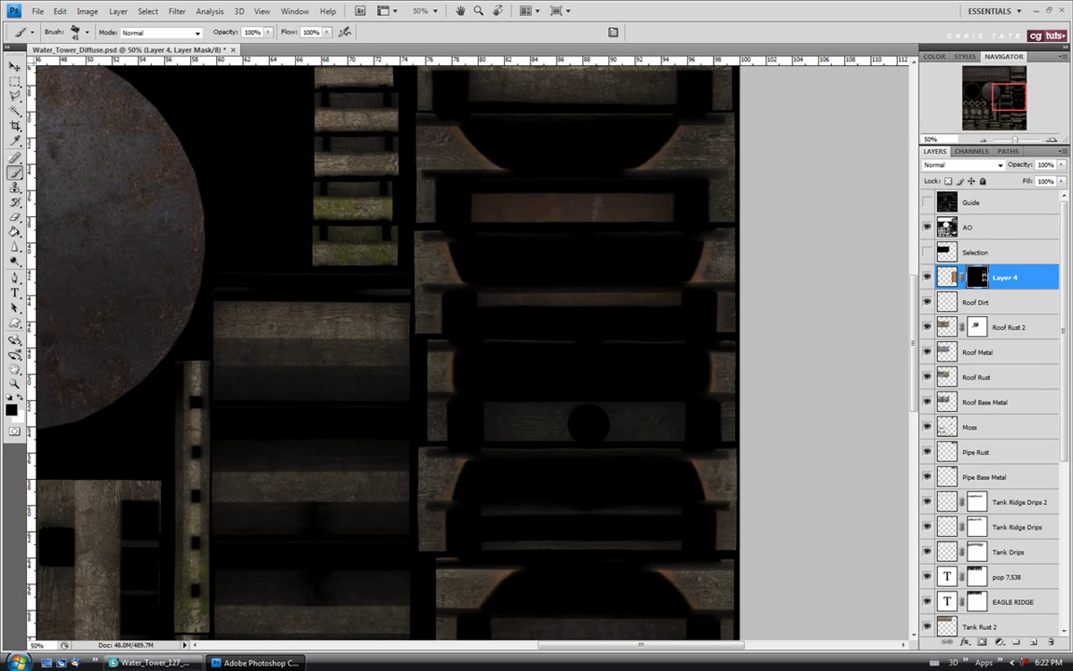
{"action": "scroll", "coordinate": [914, 275], "scroll_direction": "up", "scroll_amount": 2}
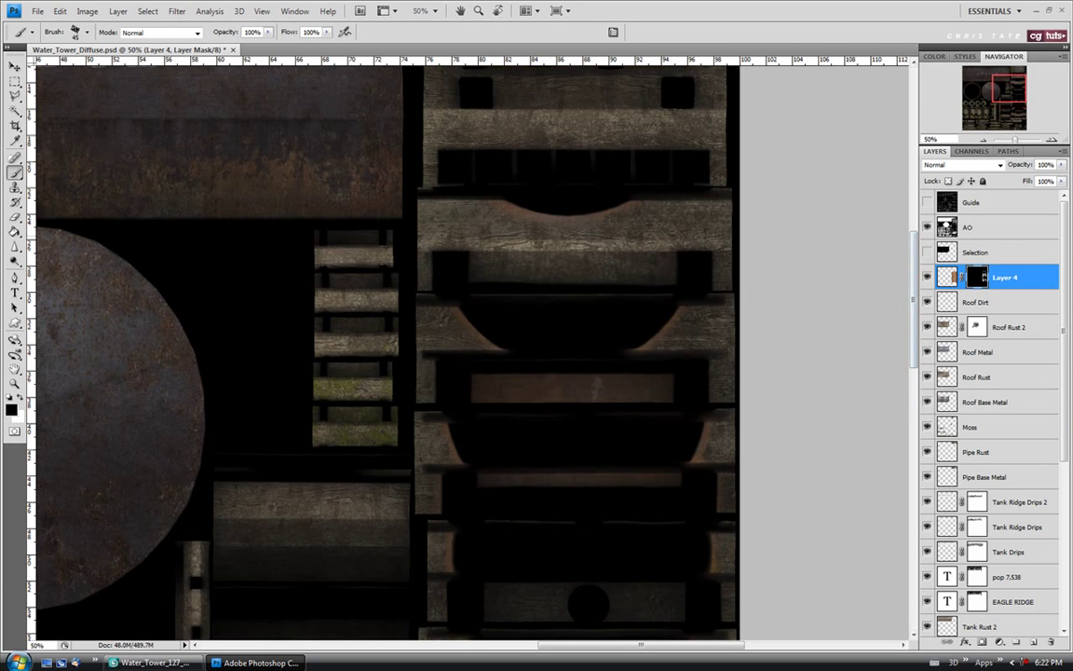
{"action": "left_click", "coordinate": [267, 32]}
{"action": "left_click_drag", "start_coordinate": [265, 44], "coordinate": [217, 44]}
Fit the whole texture map in view and save the diffuse texture file
{"action": "key", "text": "z"}
{"action": "left_click", "coordinate": [296, 31]}
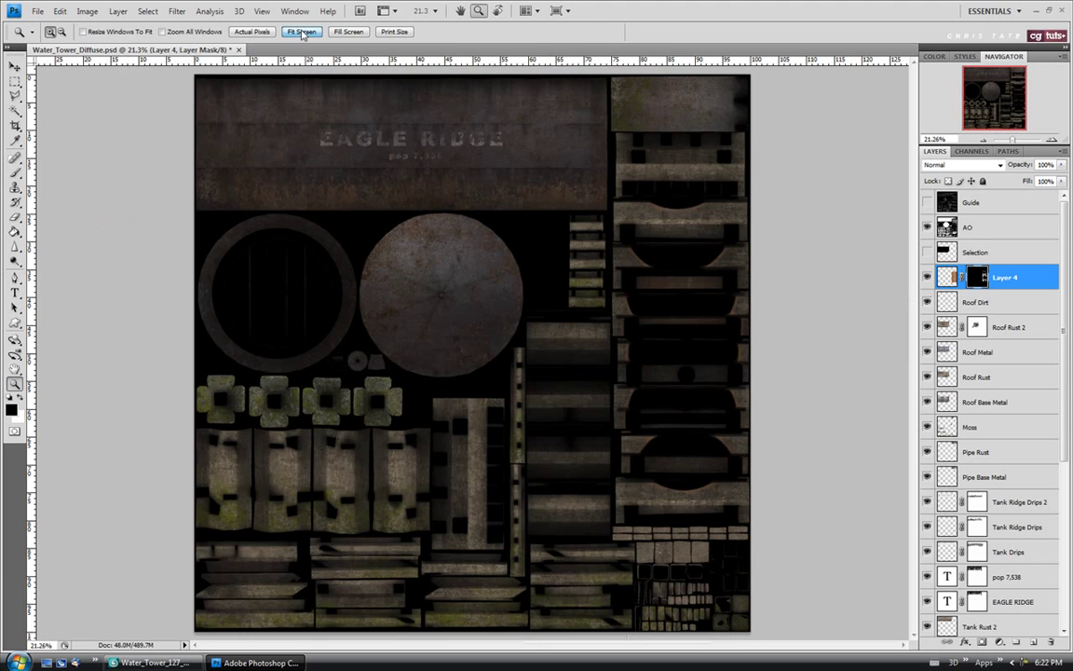
{"action": "left_click", "coordinate": [38, 11]}
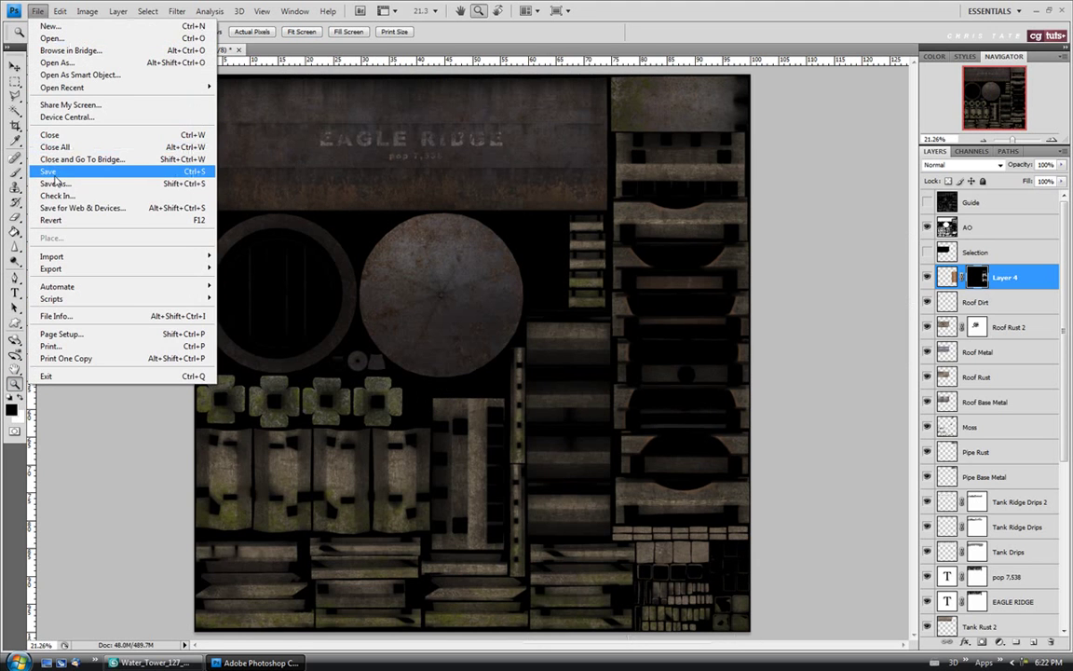
{"action": "left_click", "coordinate": [50, 171]}
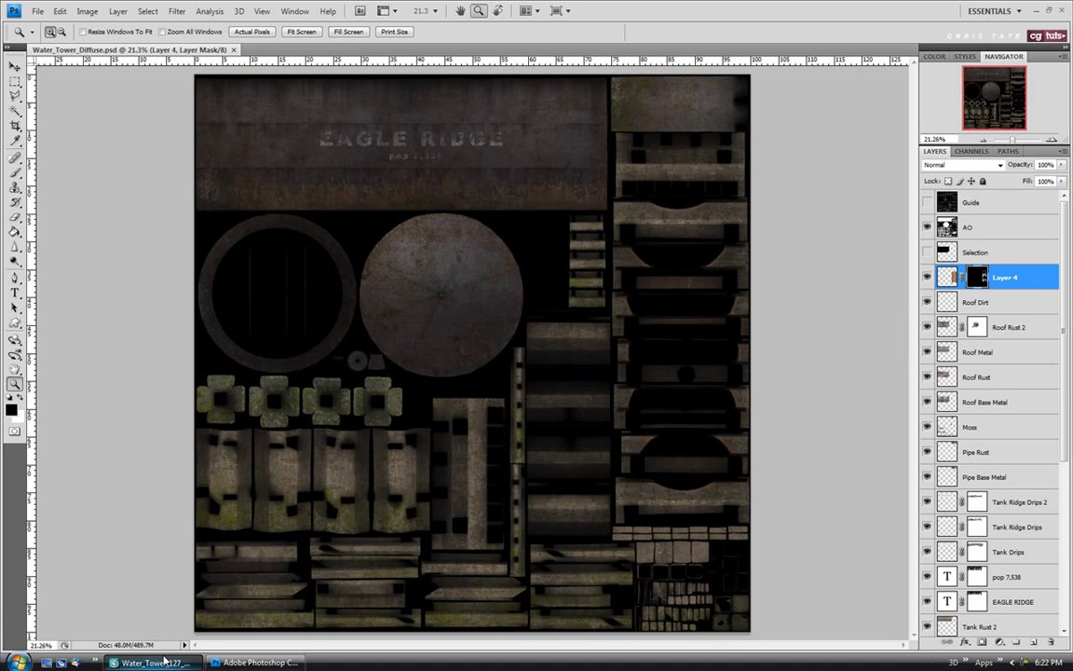
Switch to 3ds Max and render the roughened rust around the tank's base in ActiveShade from the ladder side
{"action": "key", "text": "alt+Tab"}
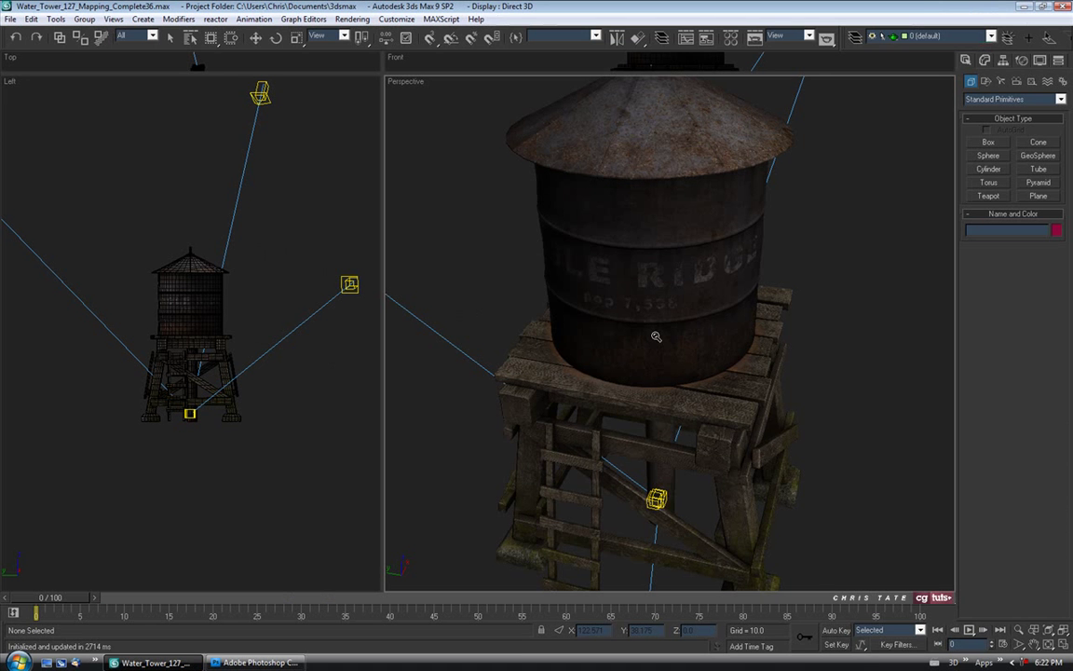
{"action": "left_click_drag", "start_coordinate": [601, 361], "coordinate": [652, 364]}
{"action": "right_click", "coordinate": [401, 82]}
{"action": "mouse_move", "coordinate": [442, 93]}
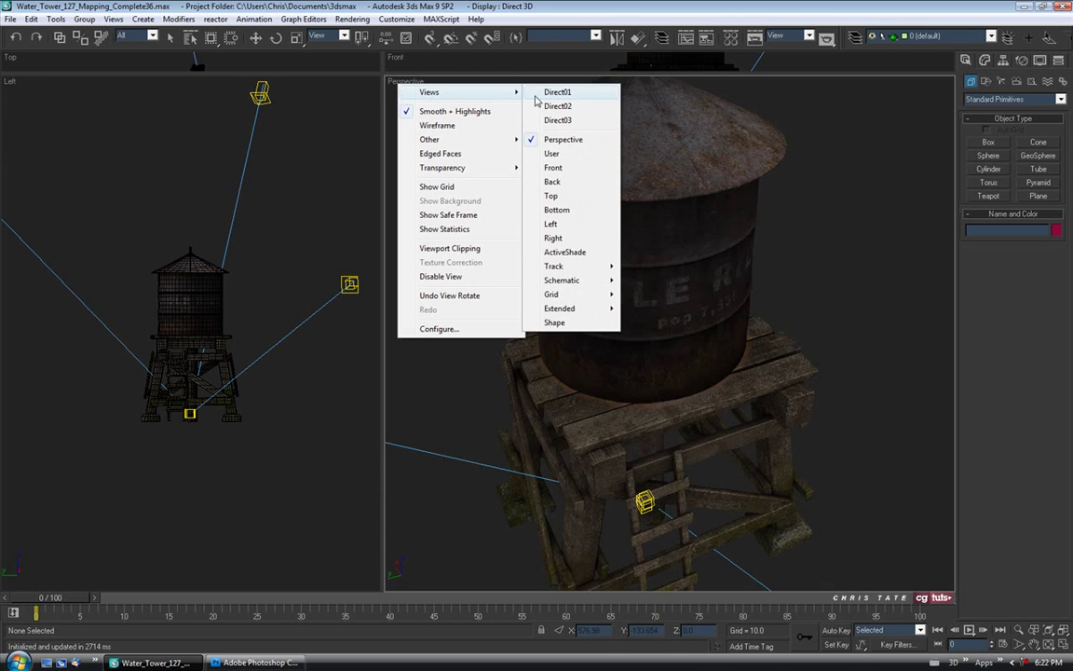
{"action": "left_click", "coordinate": [565, 251]}
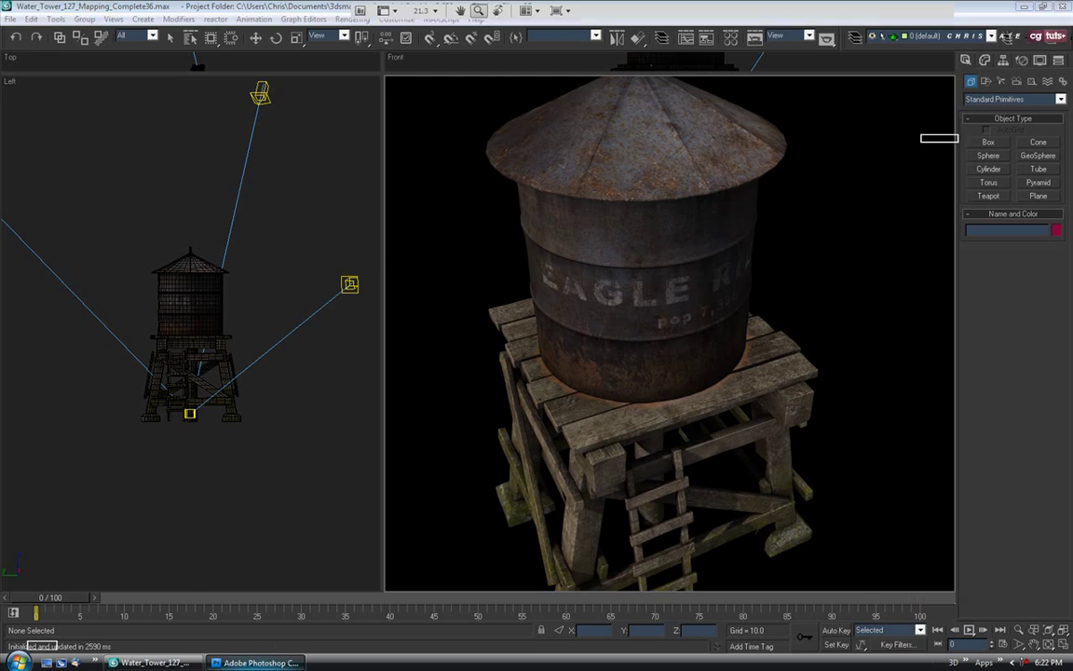
Switch to Photoshop and apply Levels to Layer 4's rust image with a black input of 25 and a slightly lowered white input
{"action": "left_click", "coordinate": [256, 662]}
{"action": "left_click", "coordinate": [944, 277]}
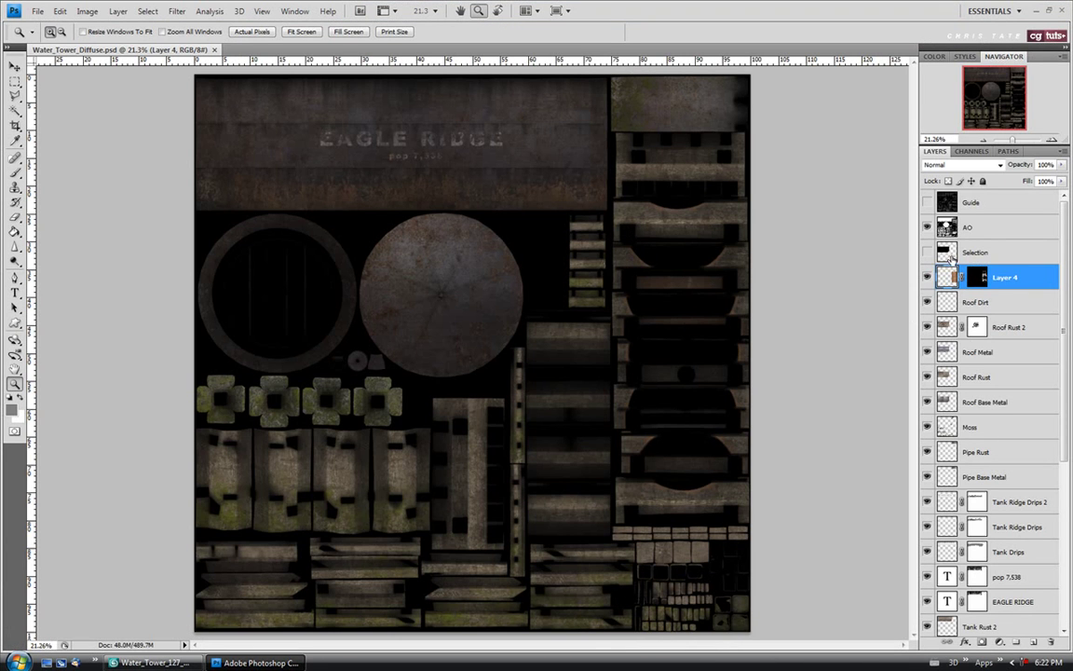
{"action": "left_click", "coordinate": [87, 10]}
{"action": "mouse_move", "coordinate": [100, 45]}
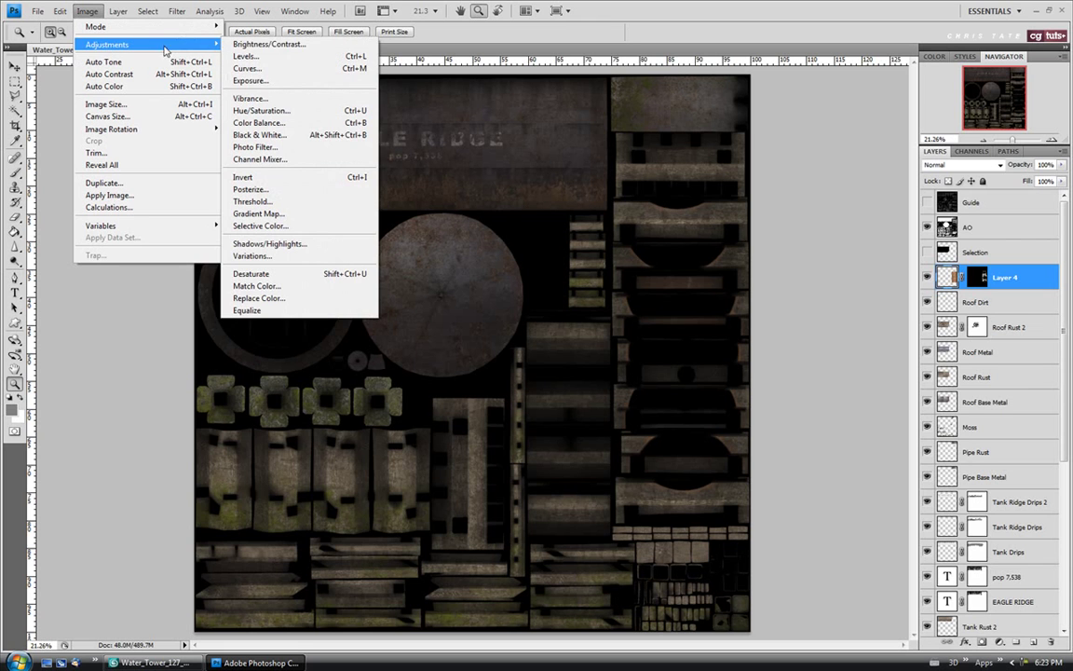
{"action": "left_click", "coordinate": [270, 50]}
{"action": "left_click_drag", "start_coordinate": [833, 169], "coordinate": [407, 142]}
{"action": "left_click_drag", "start_coordinate": [272, 278], "coordinate": [287, 281]}
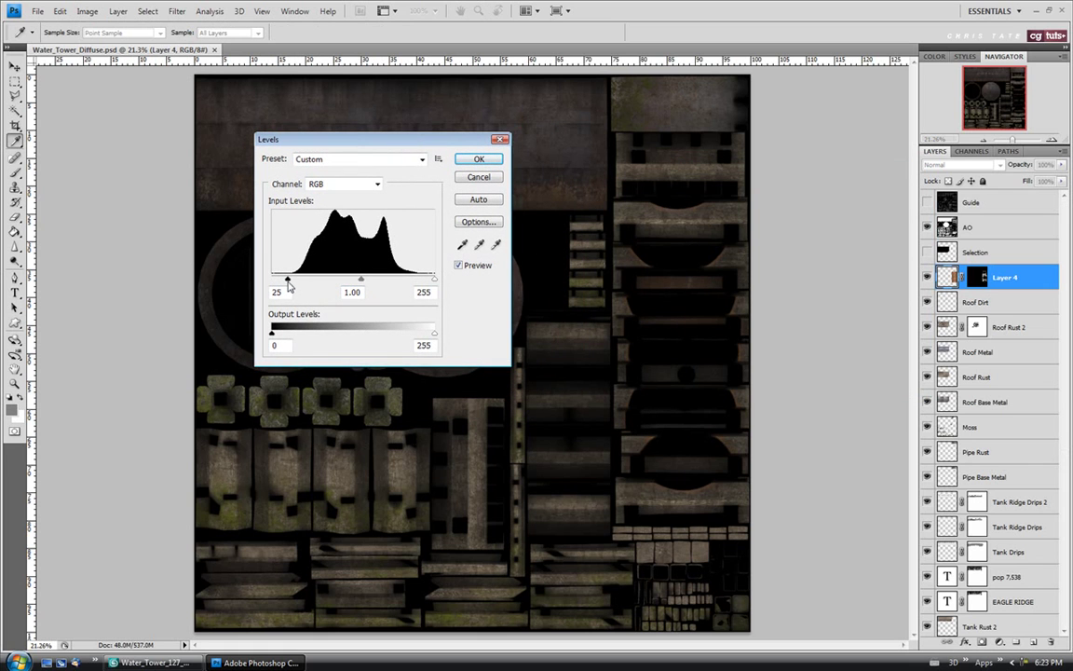
{"action": "left_click_drag", "start_coordinate": [433, 278], "coordinate": [426, 282]}
{"action": "left_click", "coordinate": [426, 280]}
{"action": "left_click", "coordinate": [473, 159]}
Apply Hue/Saturation to Layer 4's rust image at the plank column with a lightness of -33 and reduced saturation
{"action": "left_click", "coordinate": [633, 331]}
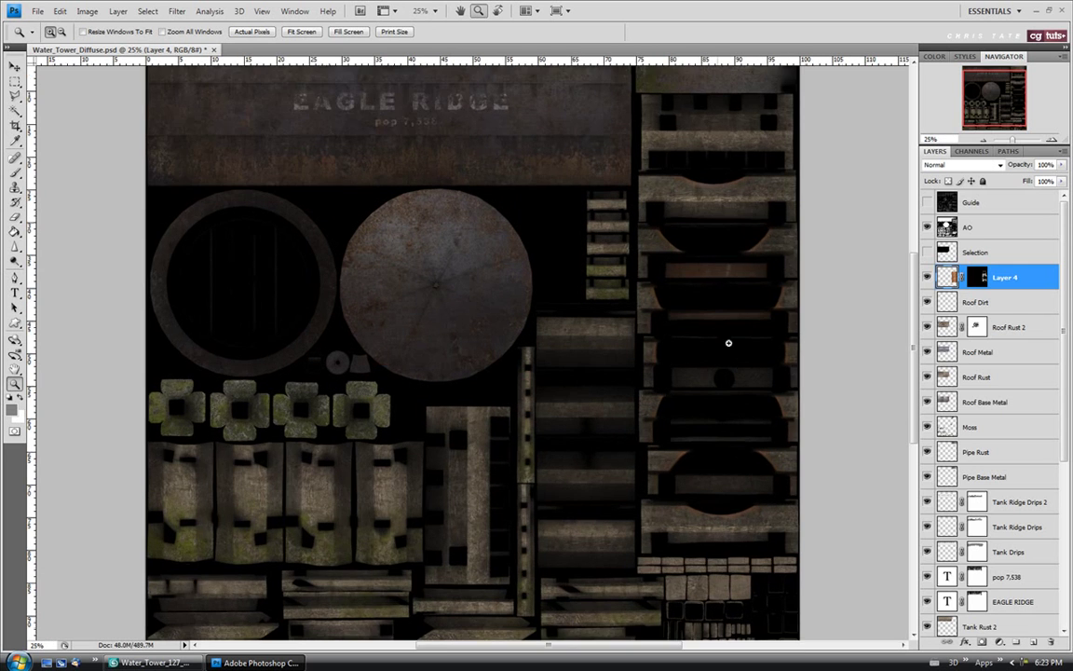
{"action": "left_click_drag", "start_coordinate": [558, 652], "coordinate": [594, 652]}
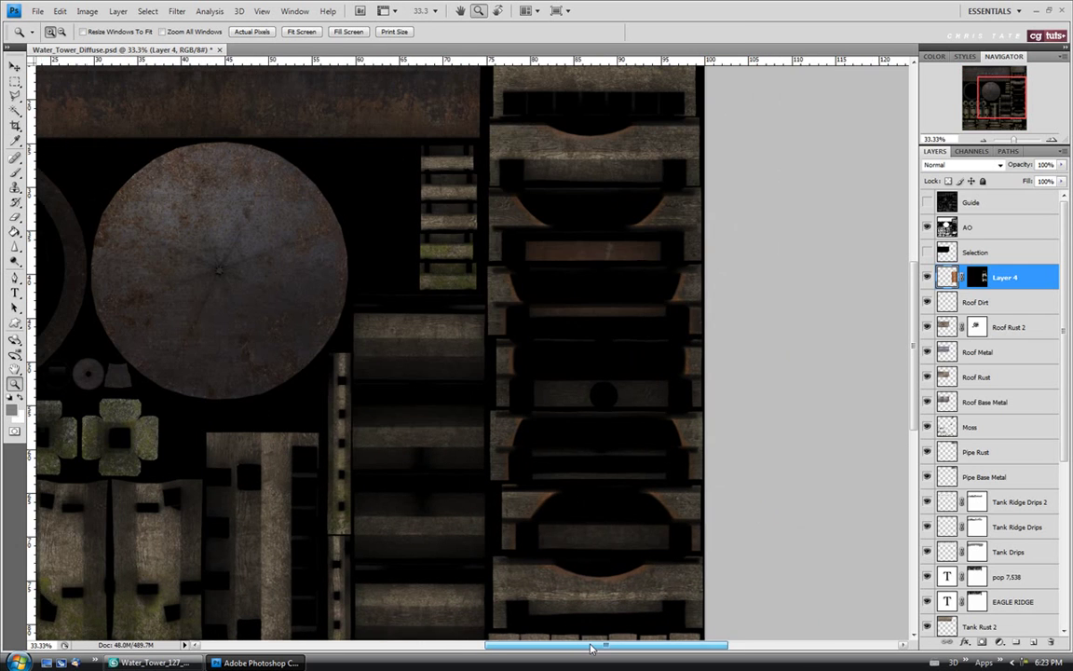
{"action": "left_click", "coordinate": [88, 11]}
{"action": "mouse_move", "coordinate": [112, 43]}
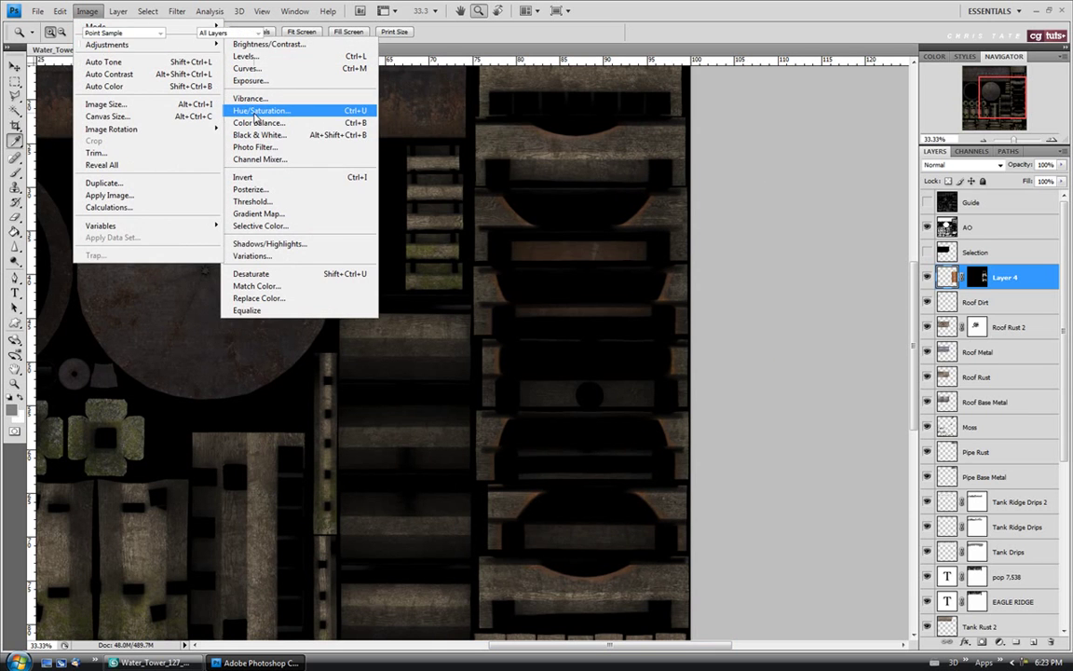
{"action": "left_click", "coordinate": [259, 111]}
{"action": "left_click_drag", "start_coordinate": [437, 82], "coordinate": [251, 129]}
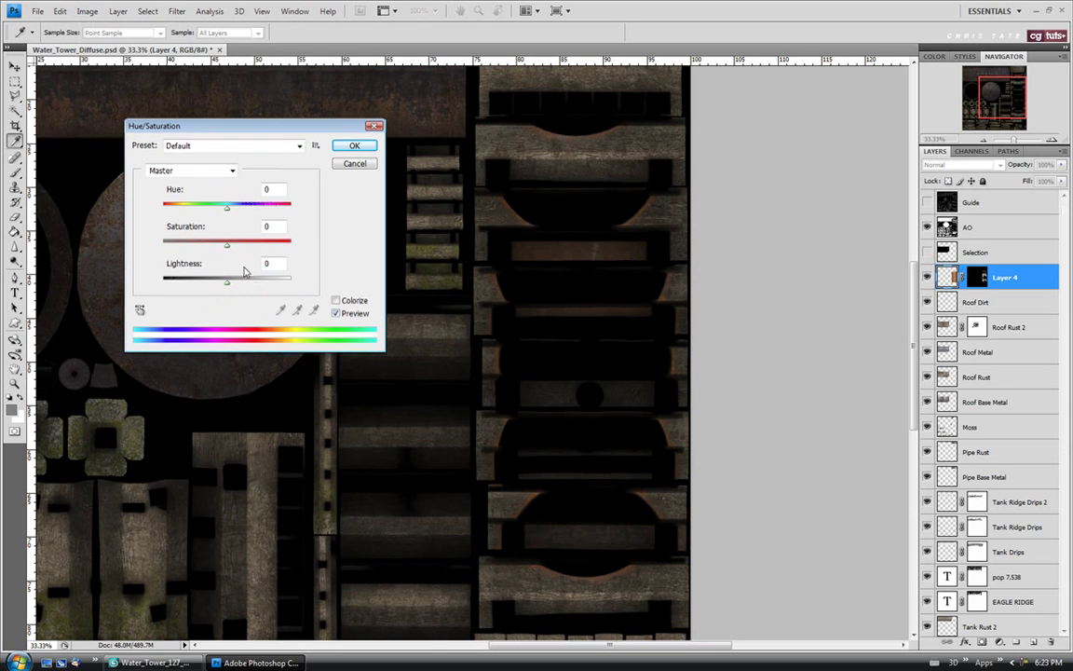
{"action": "left_click_drag", "start_coordinate": [228, 283], "coordinate": [219, 250]}
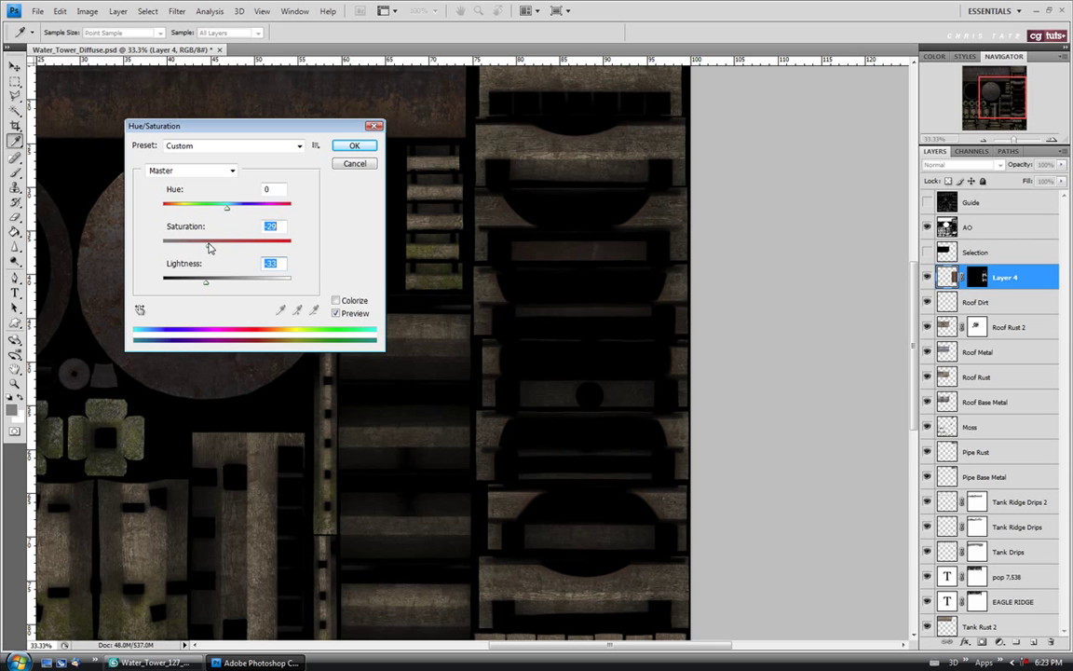
{"action": "left_click_drag", "start_coordinate": [208, 247], "coordinate": [211, 247]}
{"action": "left_click", "coordinate": [354, 146]}
Save the diffuse texture file with the darkened rust and switch to 3ds Max
{"action": "key", "text": "z"}
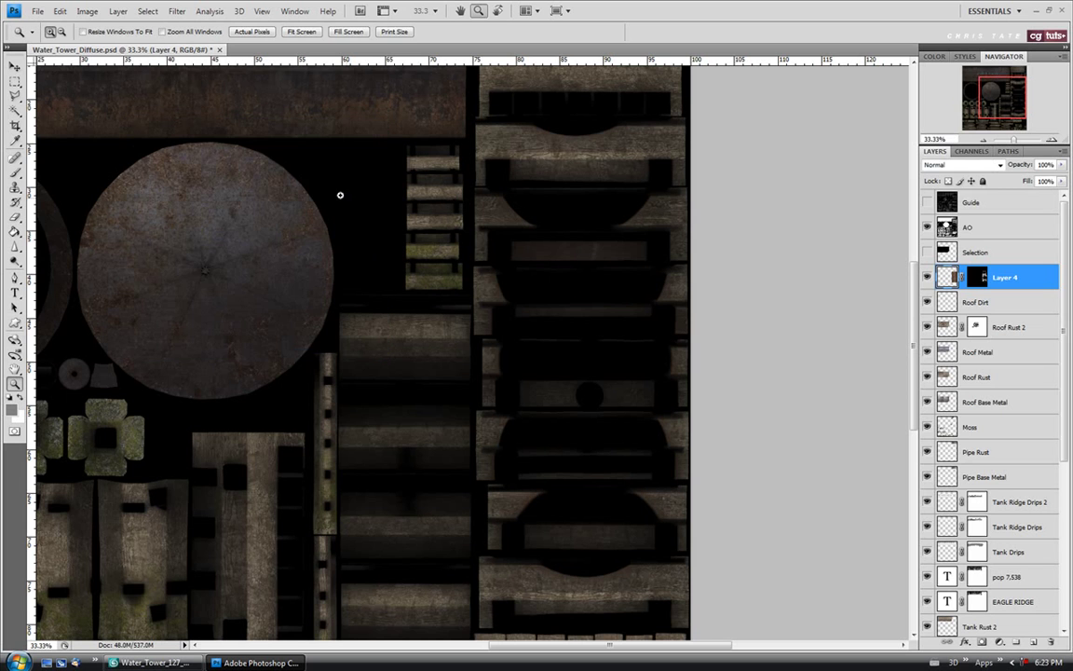
{"action": "left_click", "coordinate": [38, 10]}
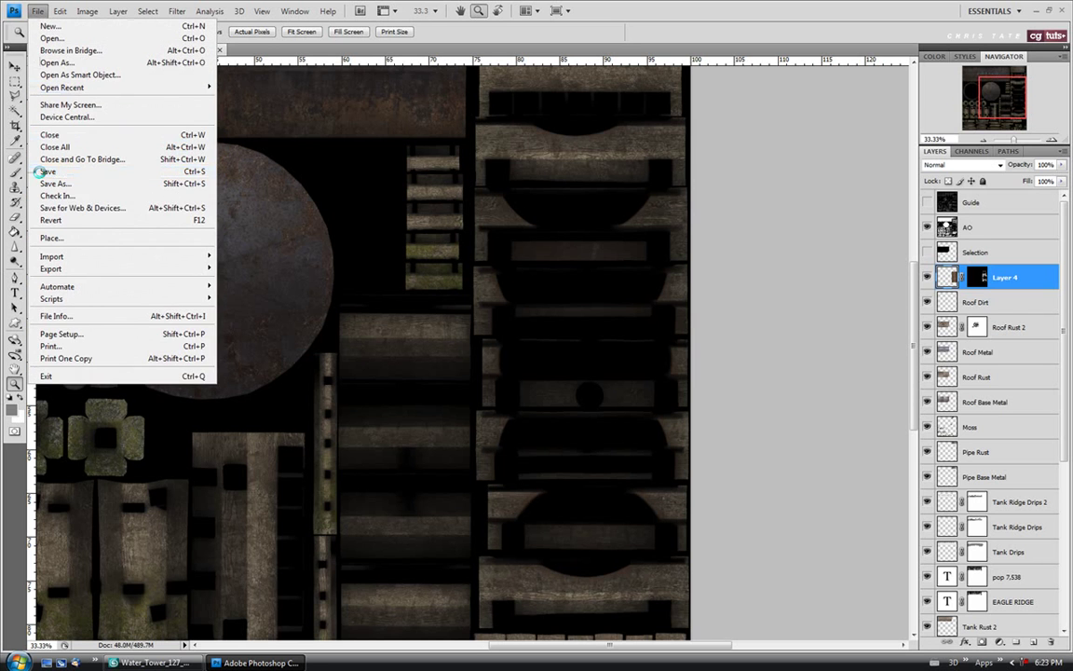
{"action": "left_click", "coordinate": [41, 171]}
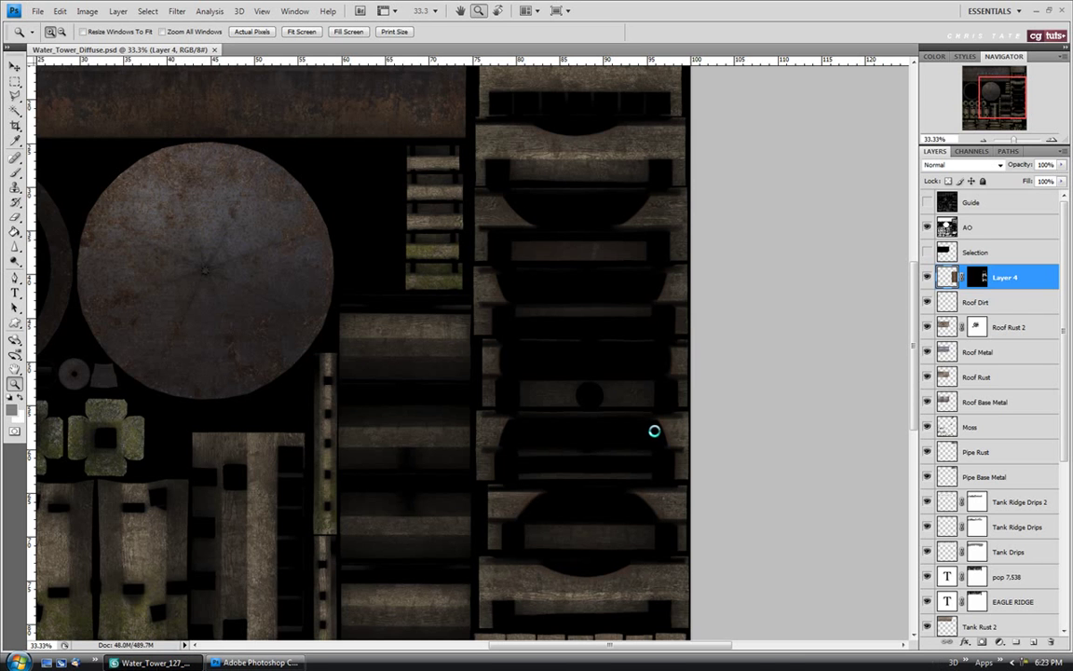
{"action": "key", "text": "alt+Tab"}
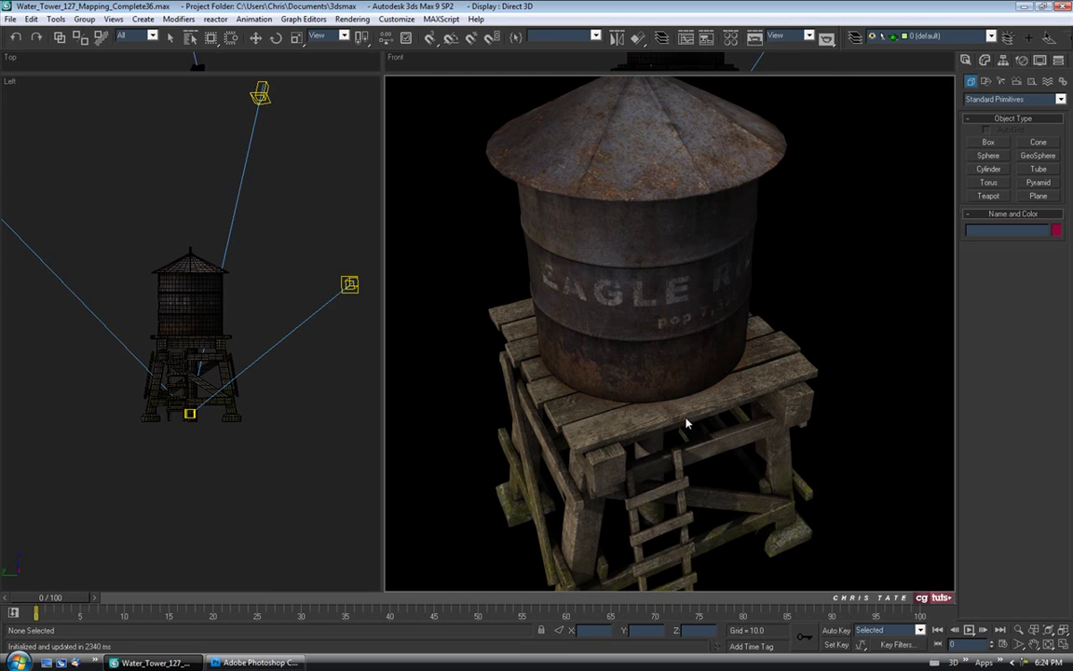
Inspect the darkened rust around the tank's base from several sides in the Perspective view and render the whole tower in ActiveShade
{"action": "right_click", "coordinate": [399, 85]}
{"action": "left_click", "coordinate": [380, 64]}
{"action": "scroll", "coordinate": [695, 367], "scroll_direction": "up", "scroll_amount": 5}
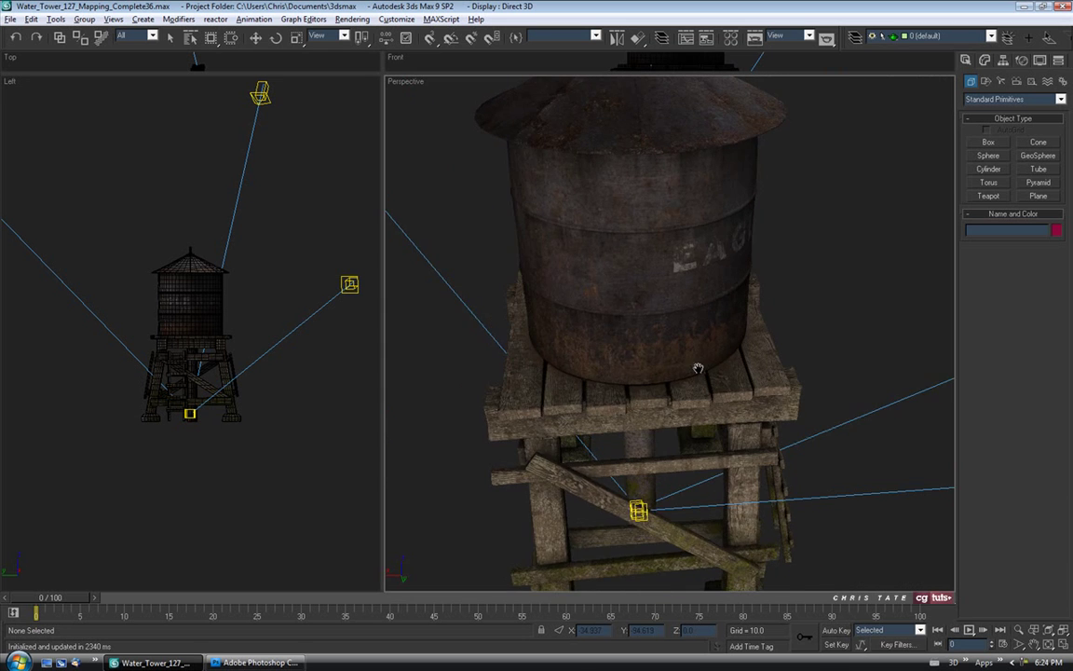
{"action": "left_click_drag", "start_coordinate": [727, 377], "coordinate": [675, 247]}
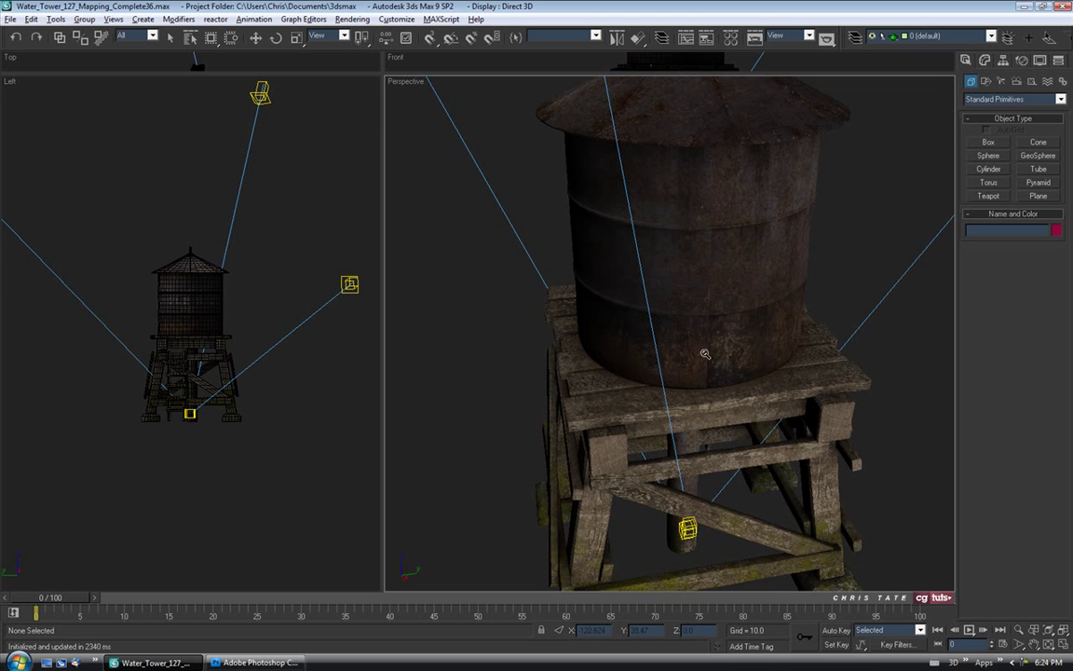
{"action": "left_click_drag", "start_coordinate": [578, 332], "coordinate": [846, 349]}
{"action": "scroll", "coordinate": [705, 305], "scroll_direction": "down", "scroll_amount": 3}
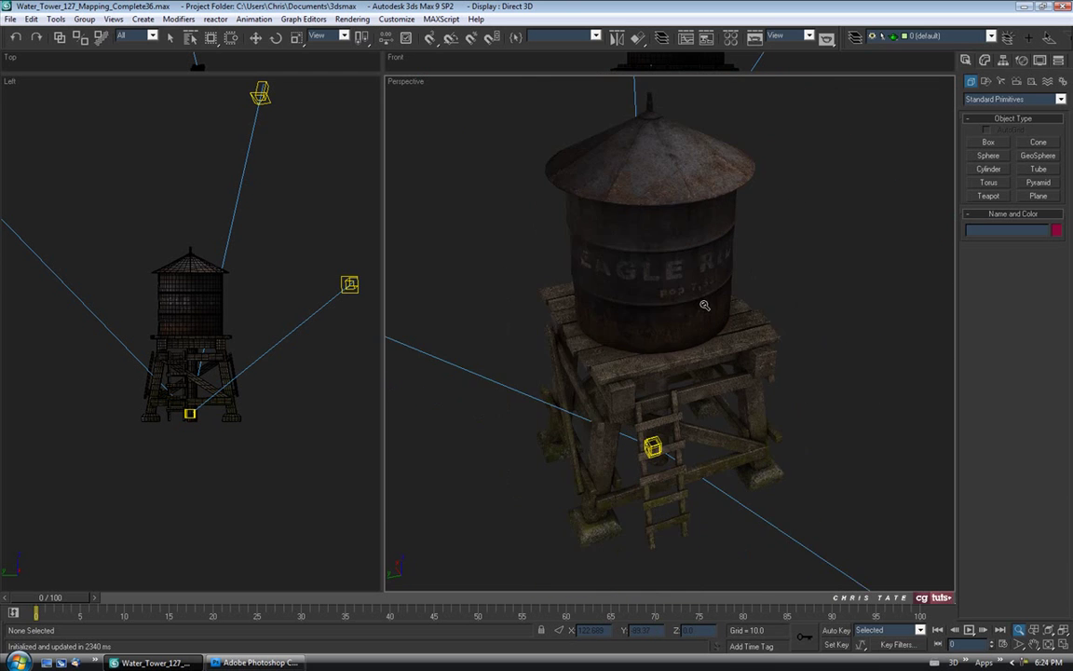
{"action": "left_click_drag", "start_coordinate": [704, 306], "coordinate": [702, 305]}
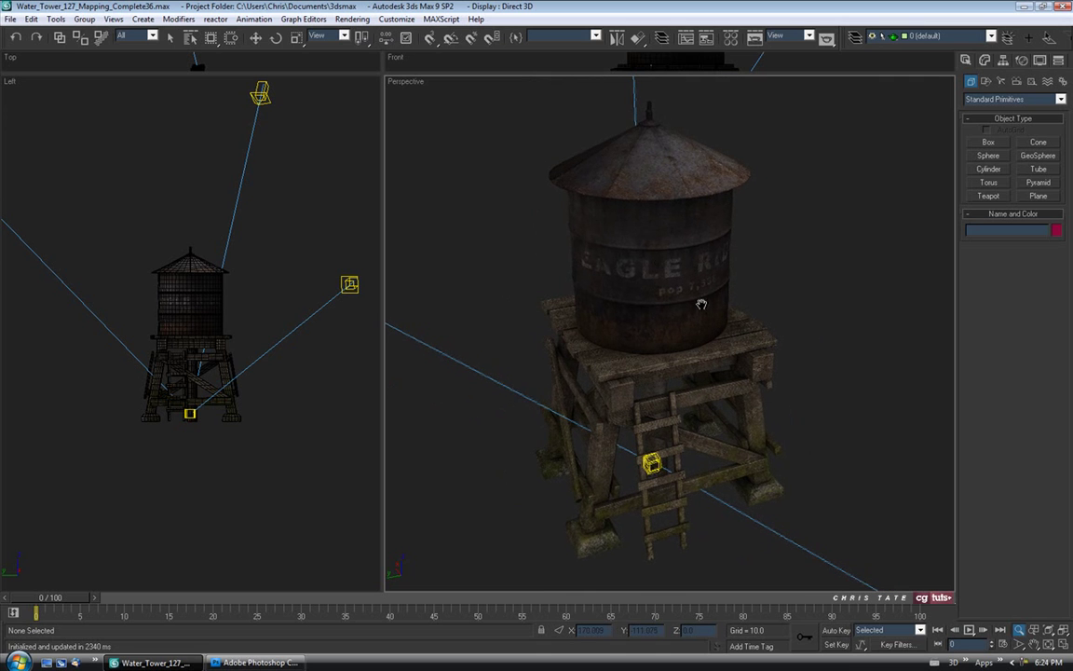
{"action": "right_click", "coordinate": [406, 82]}
{"action": "left_click", "coordinate": [577, 255]}
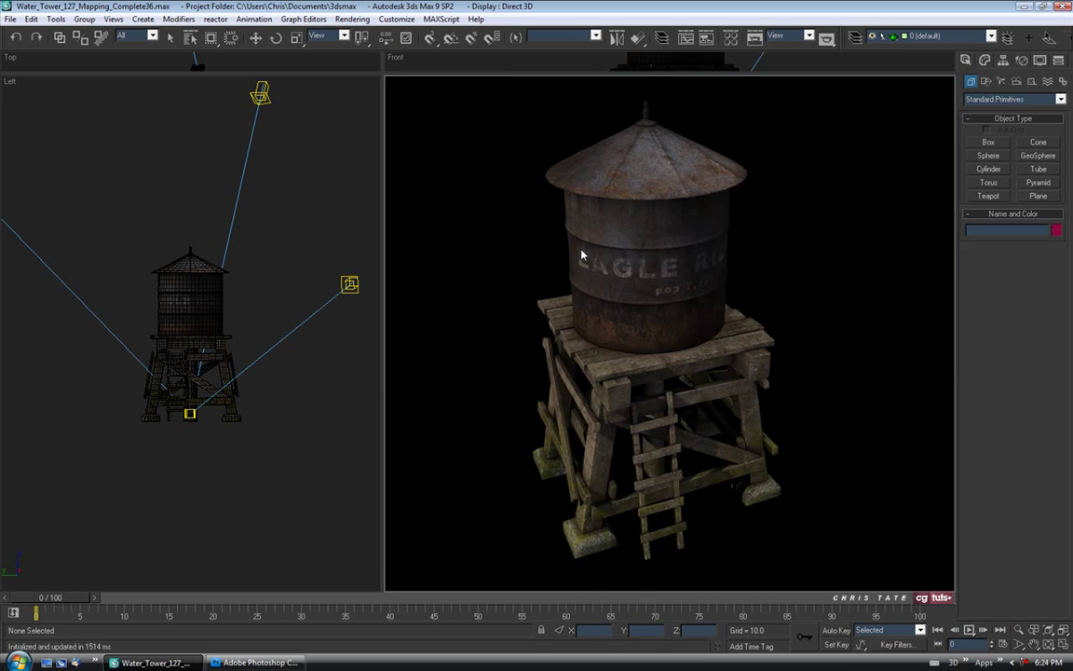
Save the scene as the incremented file Water_Tower_127_Mapping_Complete37.max and switch back to Photoshop
{"action": "left_click", "coordinate": [10, 19]}
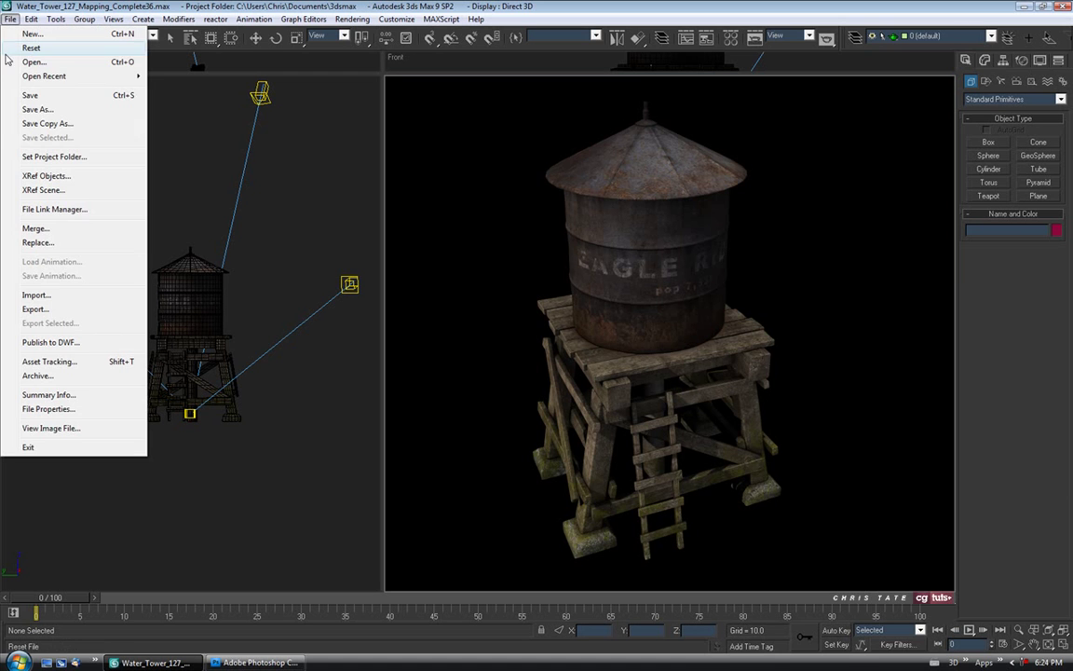
{"action": "left_click", "coordinate": [16, 112]}
{"action": "left_click", "coordinate": [287, 434]}
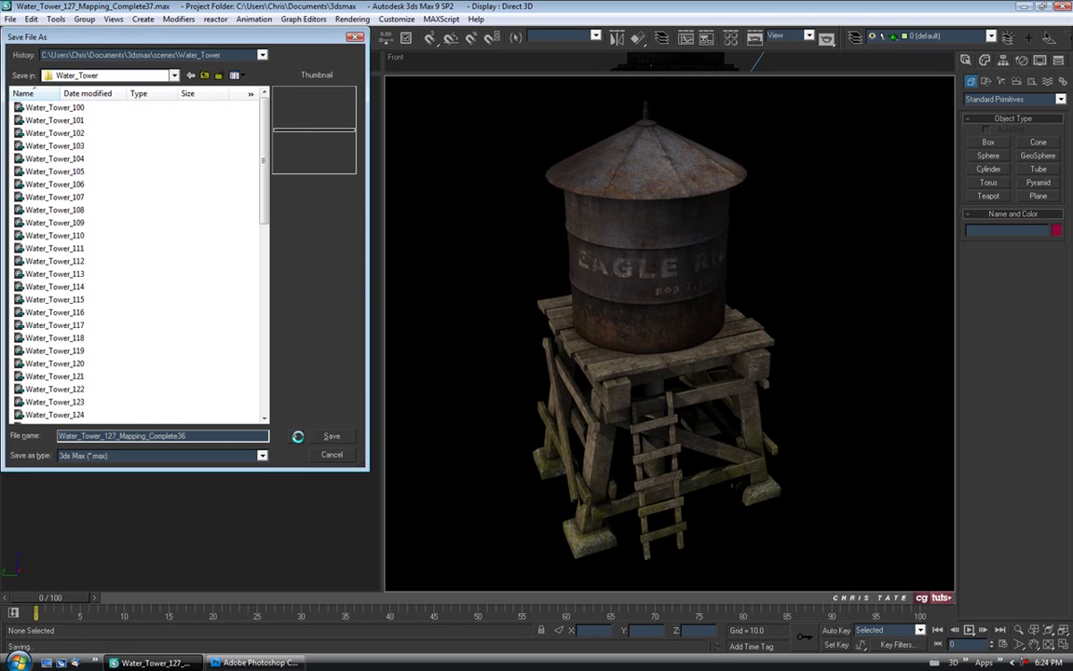
{"action": "left_click", "coordinate": [254, 662]}
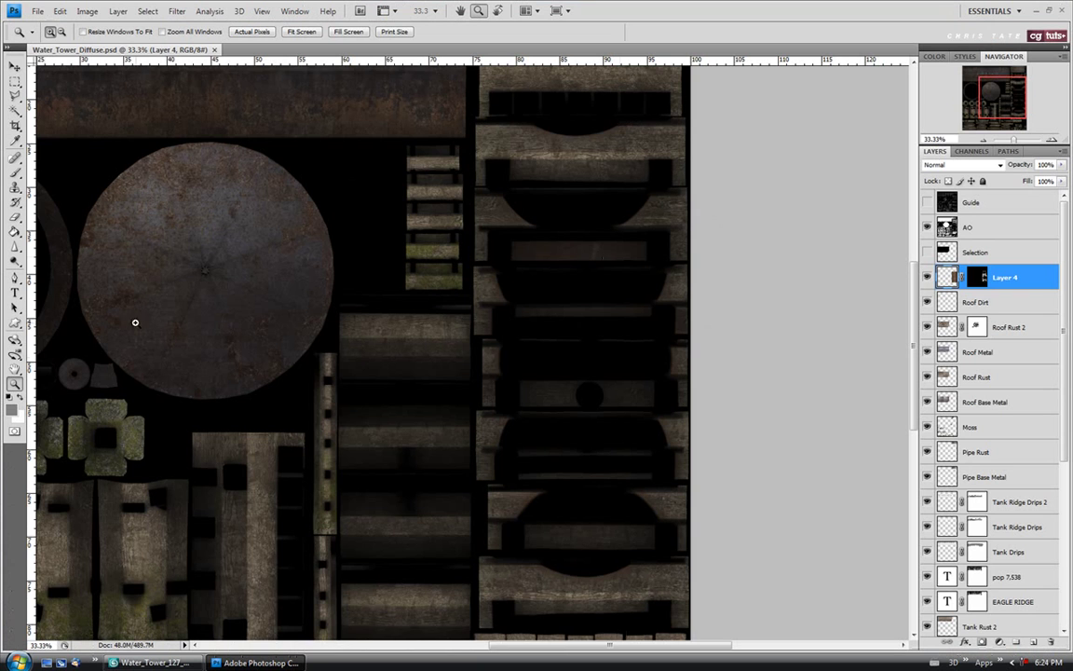
Fit the whole diffuse texture in view and rename Layer 4 to Tank Rust Stain
{"action": "left_click", "coordinate": [296, 32]}
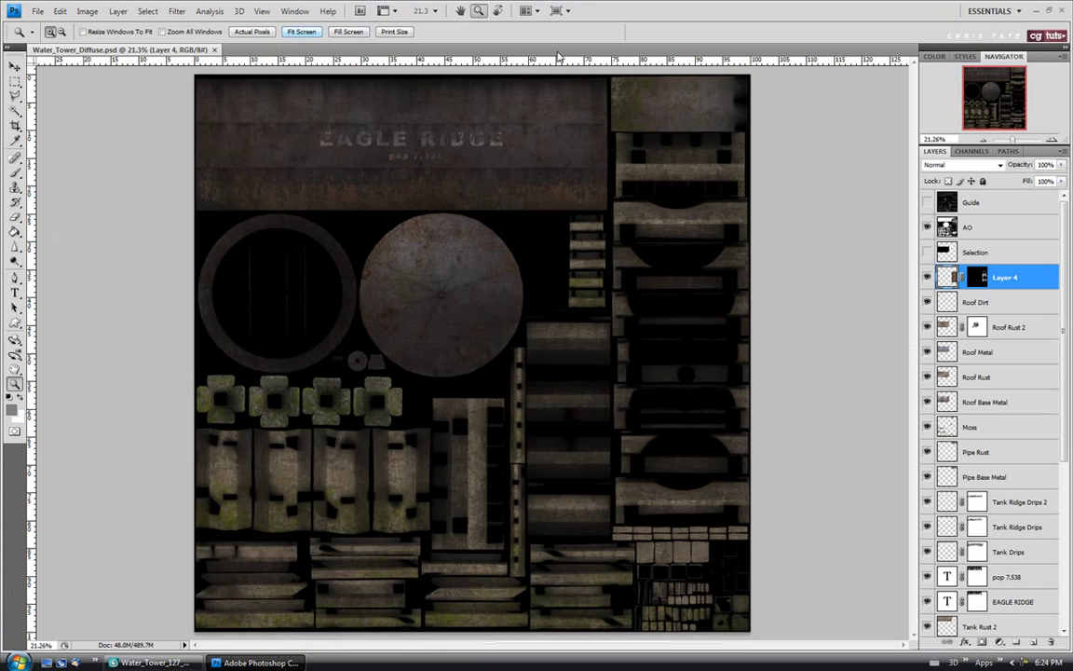
{"action": "double_click", "coordinate": [1004, 278]}
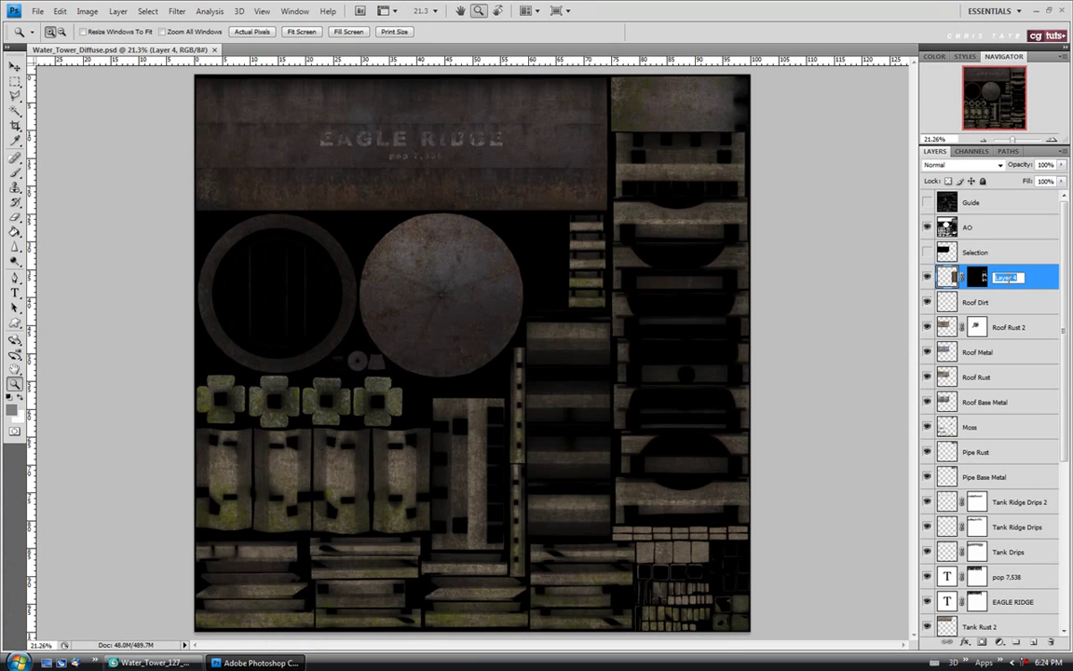
{"action": "type", "text": "Tank Rust Stain"}
{"action": "left_click", "coordinate": [1004, 252]}
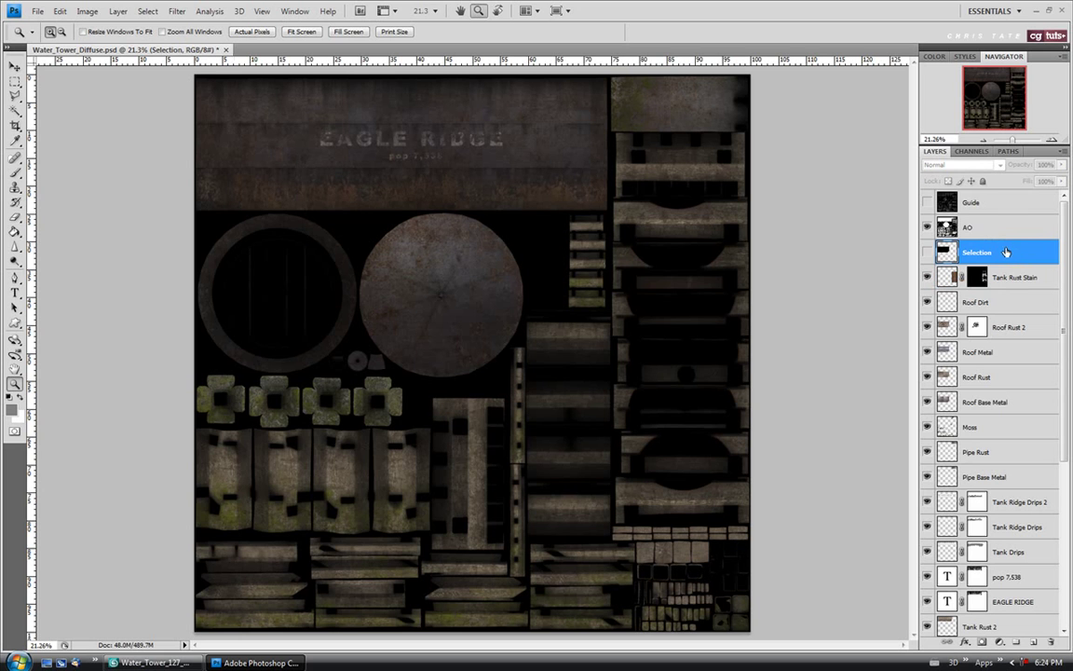
Make the Guide layer active and save the layered diffuse texture file
{"action": "left_click", "coordinate": [960, 202]}
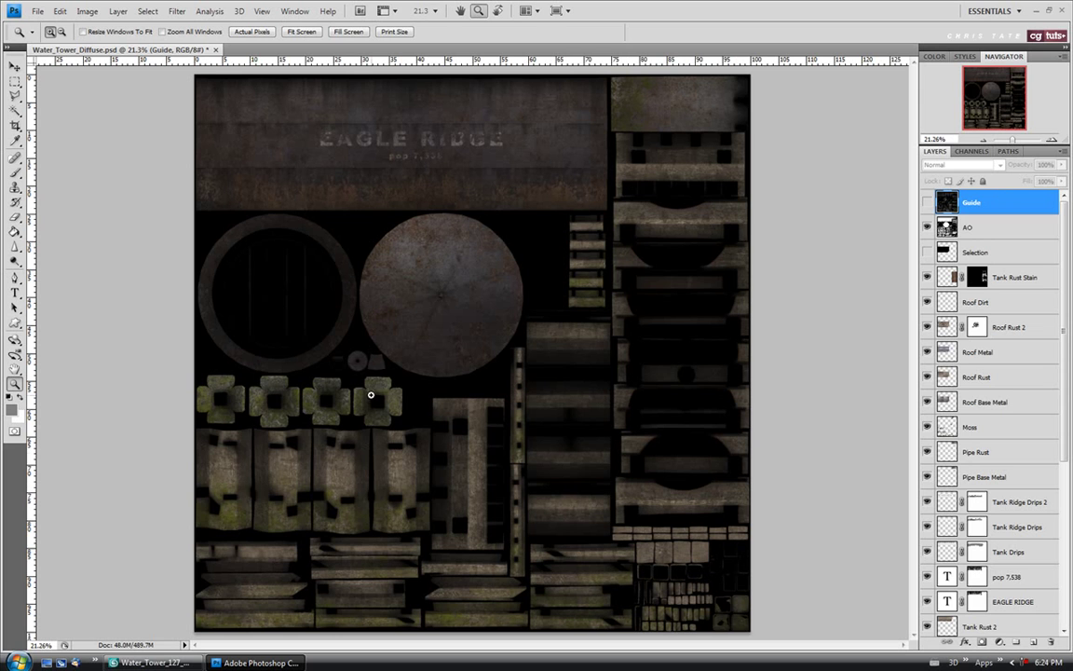
{"action": "left_click", "coordinate": [37, 10]}
{"action": "left_click", "coordinate": [47, 171]}
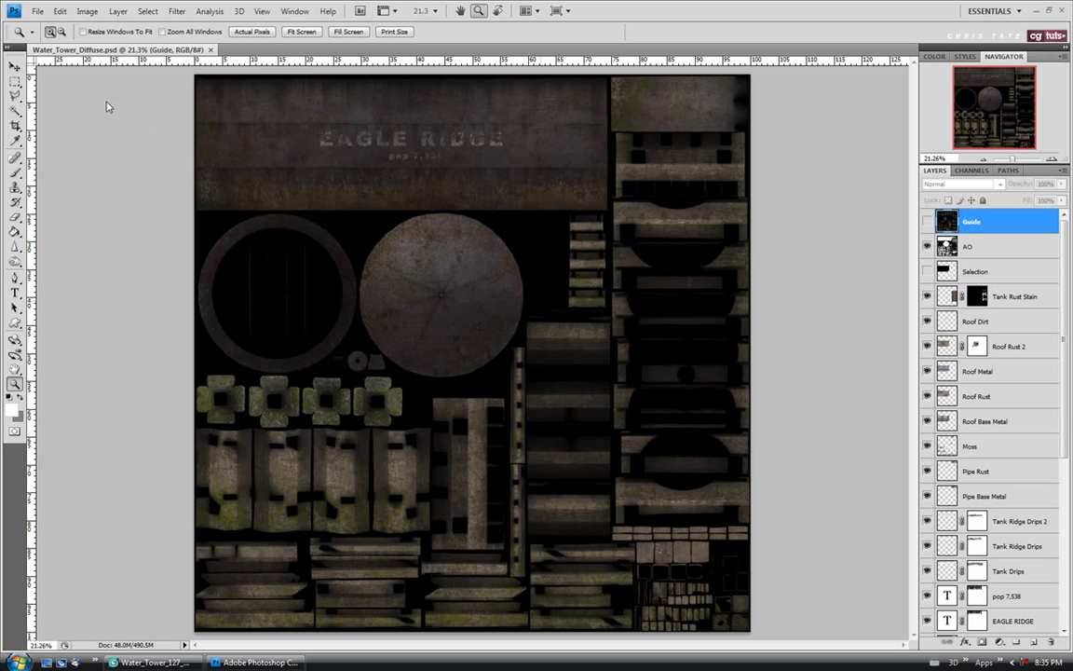
Save a JPEG copy of the texture to the Desktop as Water_Tower_Diffuse.jpg at Maximum quality 12 with the Baseline ("Standard") format
{"action": "left_click", "coordinate": [37, 11]}
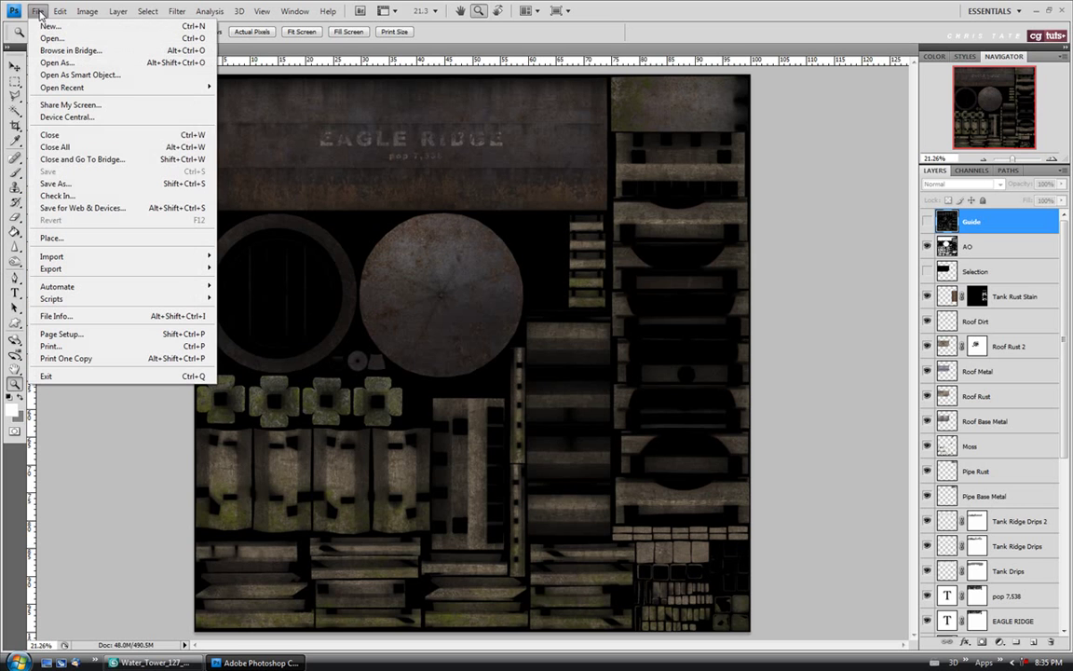
{"action": "left_click", "coordinate": [60, 184]}
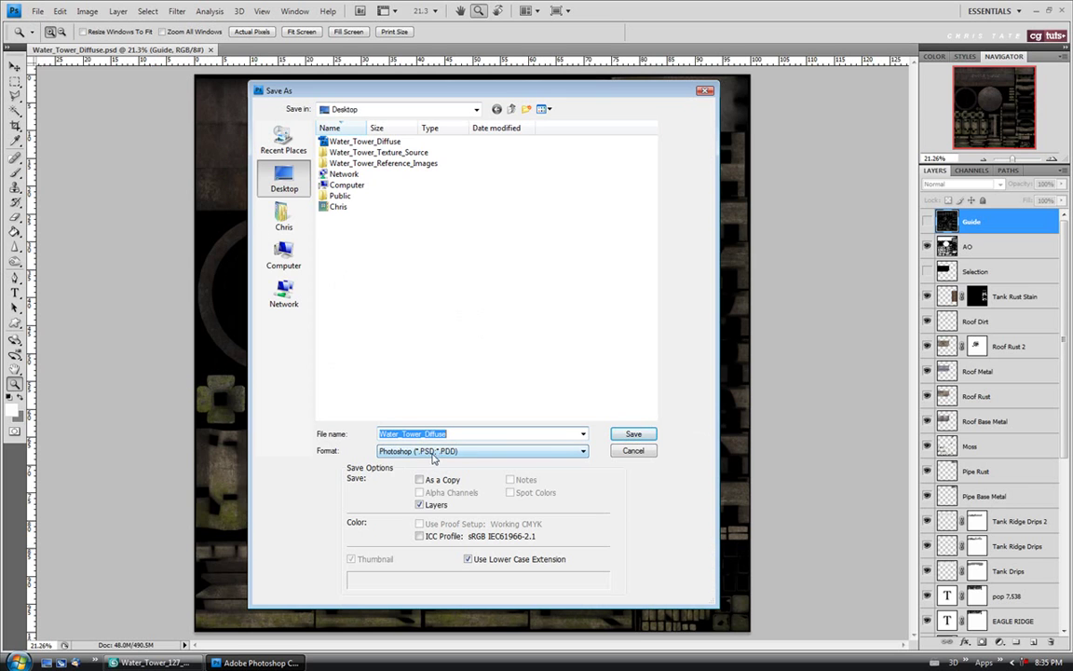
{"action": "left_click", "coordinate": [431, 454]}
{"action": "left_click", "coordinate": [425, 547]}
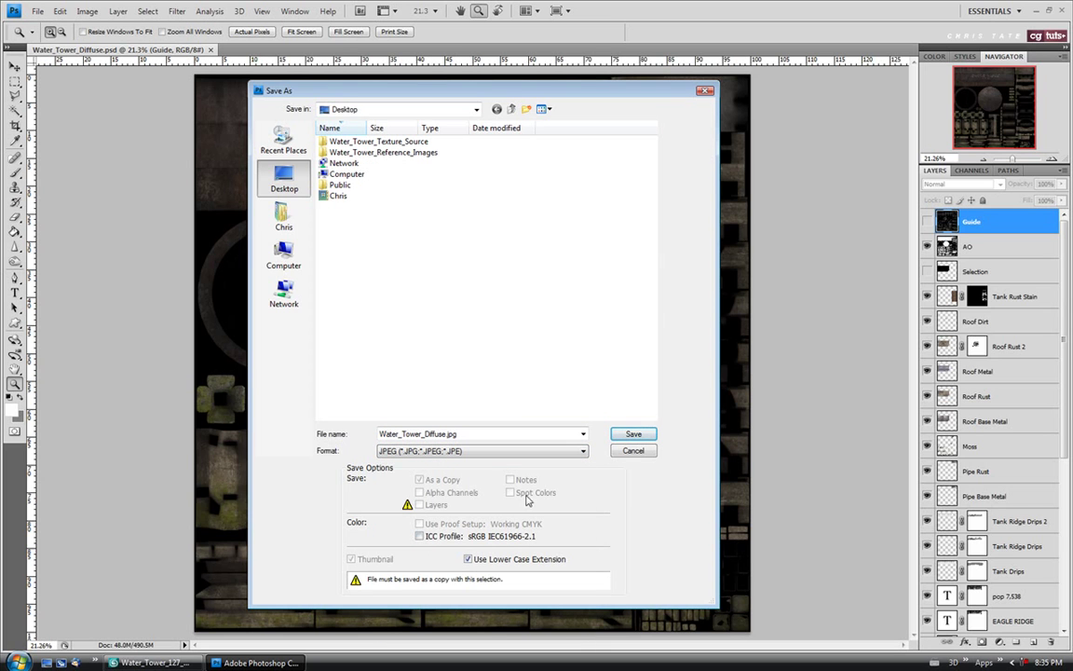
{"action": "left_click", "coordinate": [632, 435]}
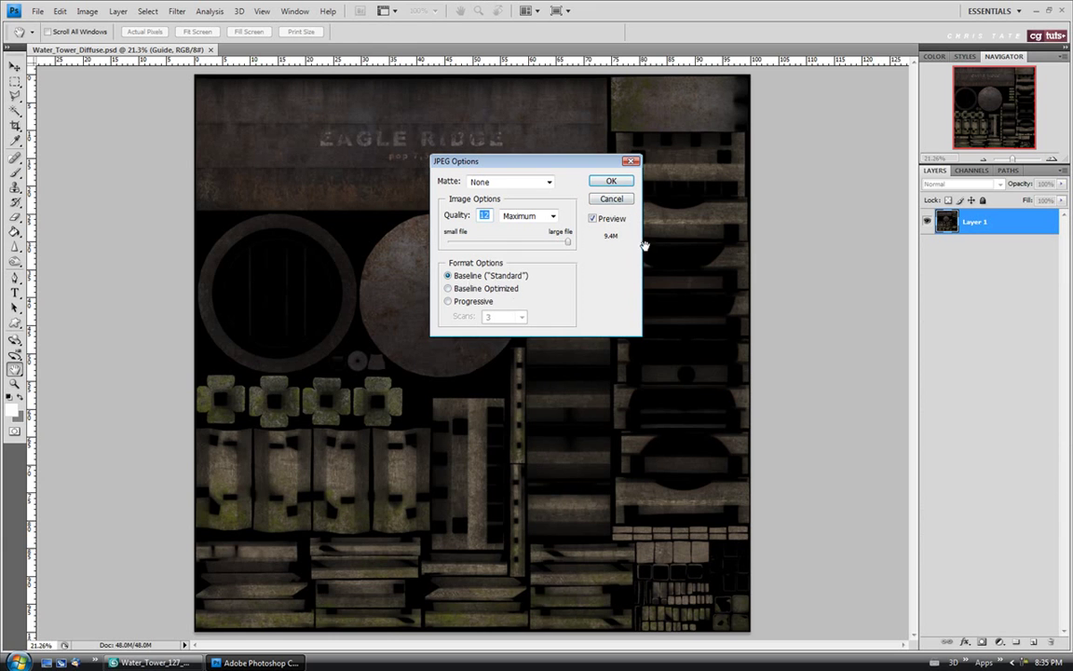
{"action": "left_click", "coordinate": [611, 181]}
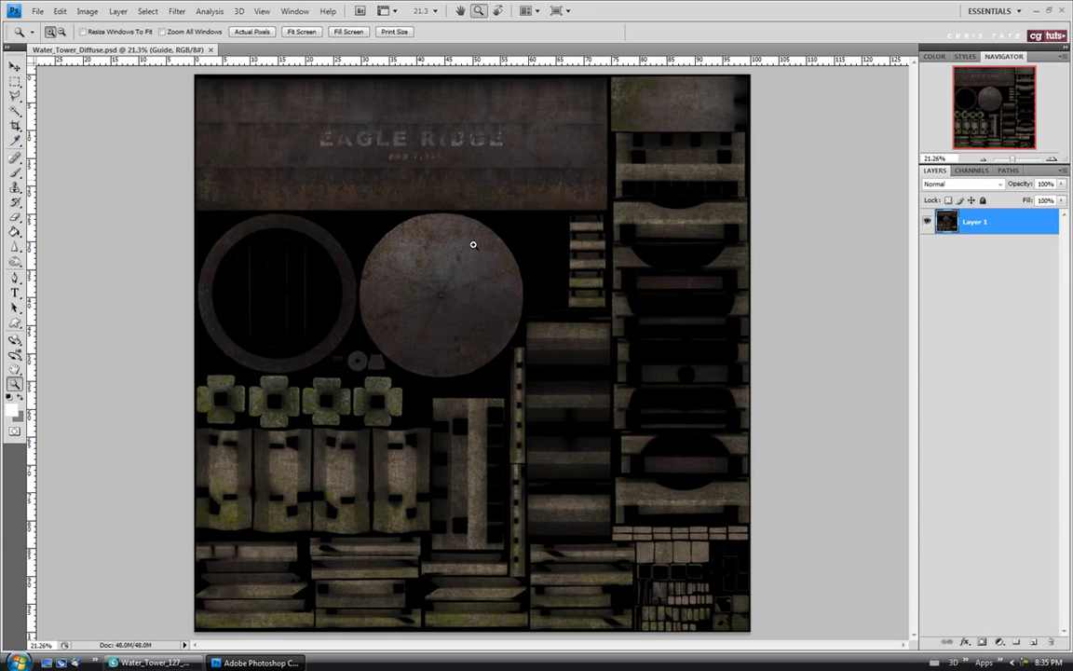
{"action": "key", "text": "ctrl+z"}
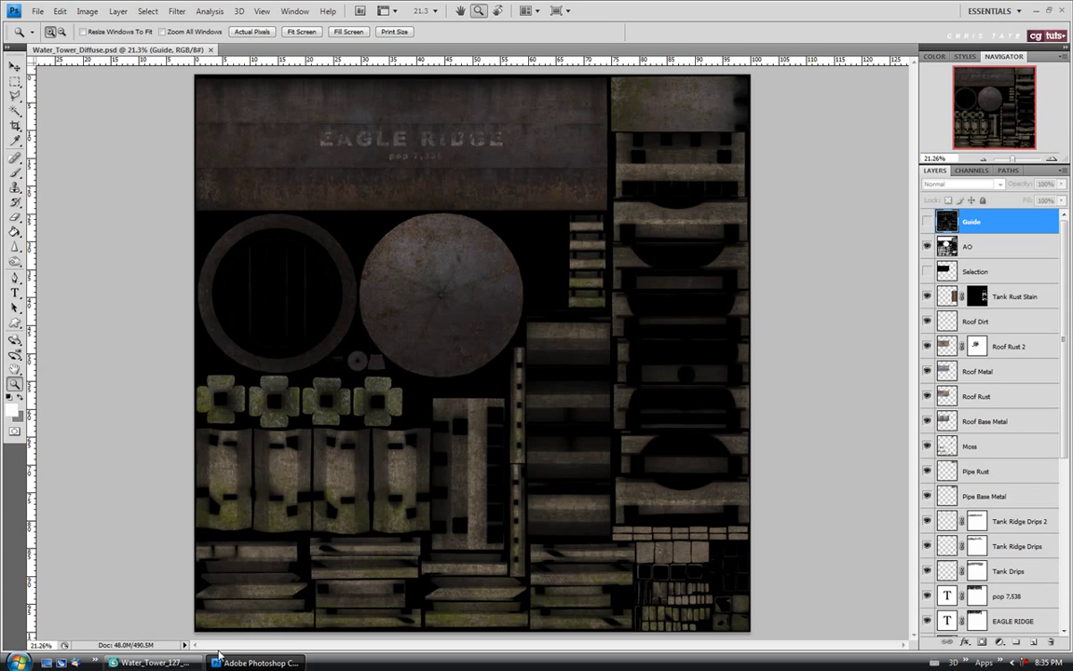
Switch to 3ds Max and open the diffuse map of the 07 - Default material in the Material Editor
{"action": "left_click", "coordinate": [152, 662]}
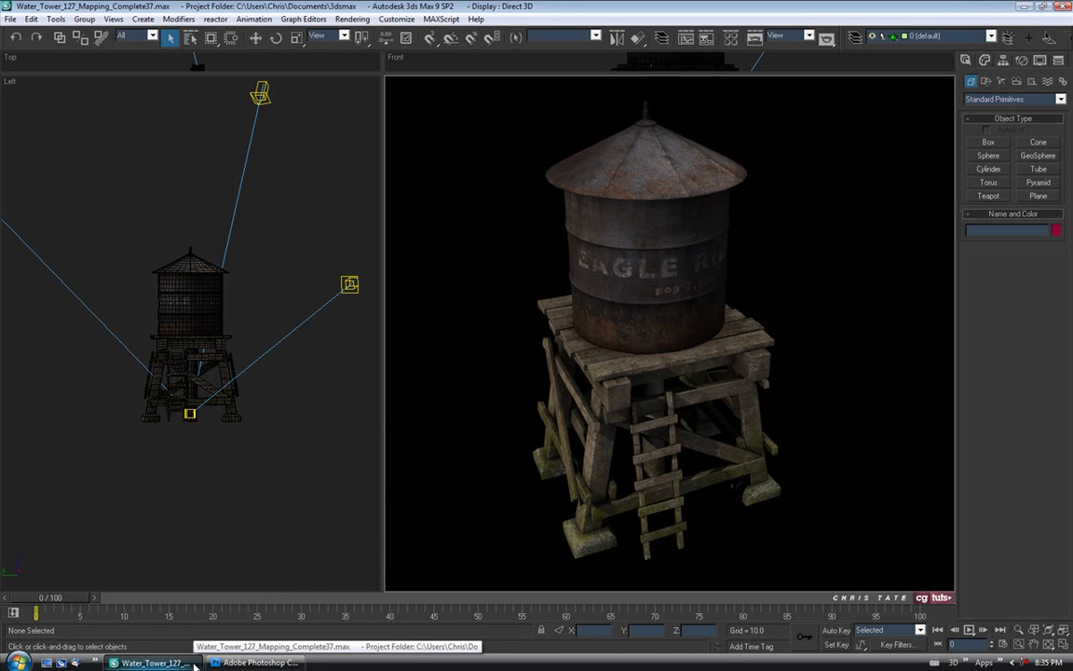
{"action": "key", "text": "m"}
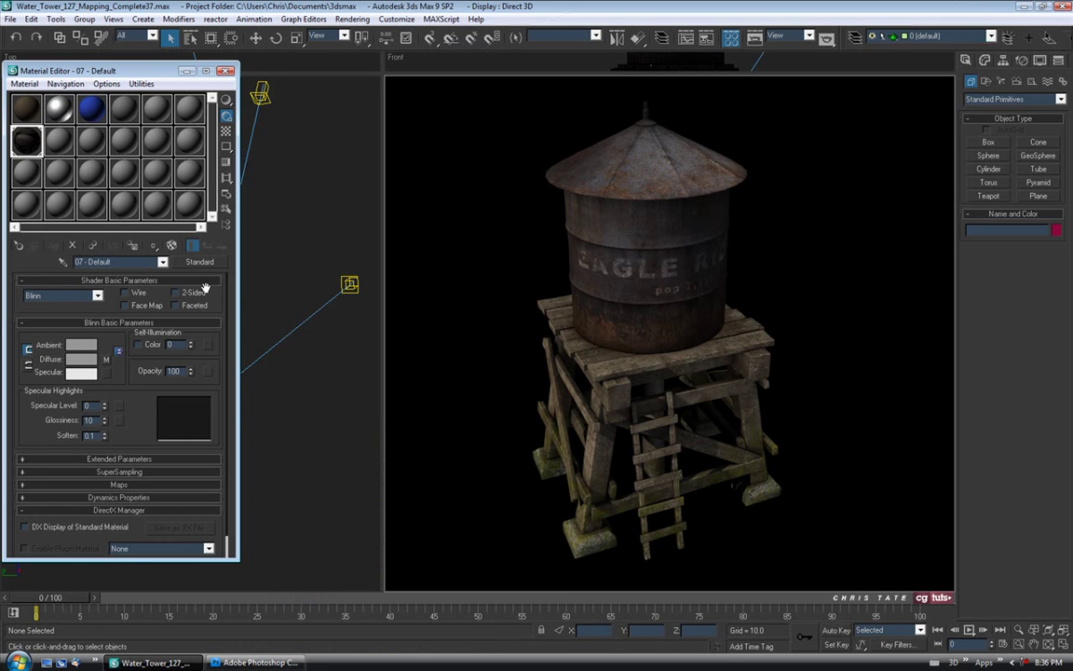
{"action": "left_click_drag", "start_coordinate": [150, 74], "coordinate": [211, 91]}
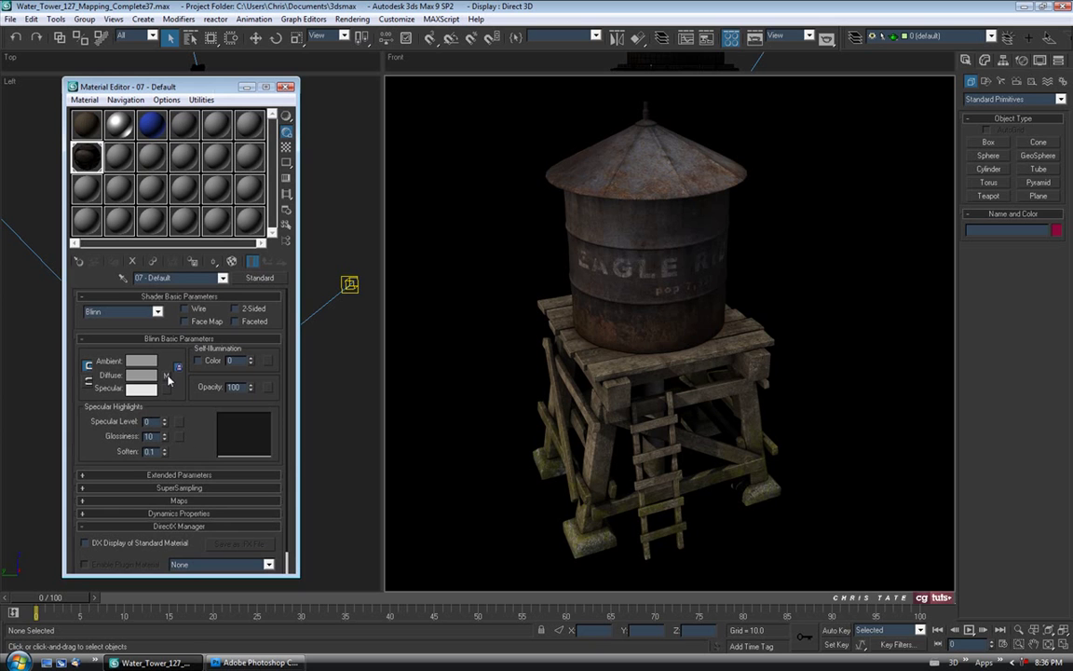
{"action": "left_click", "coordinate": [166, 375]}
Replace the diffuse map's PSD bitmap with Water_Tower_Diffuse.jpg from the Desktop, listing all formats, and close the Material Editor
{"action": "left_click", "coordinate": [247, 455]}
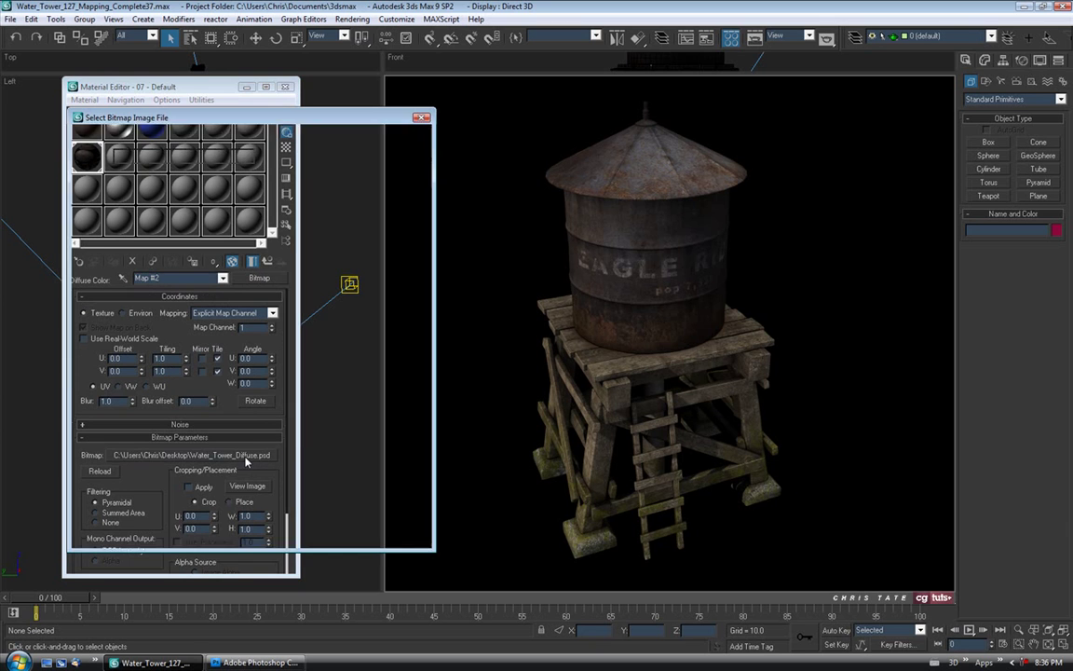
{"action": "left_click", "coordinate": [221, 421]}
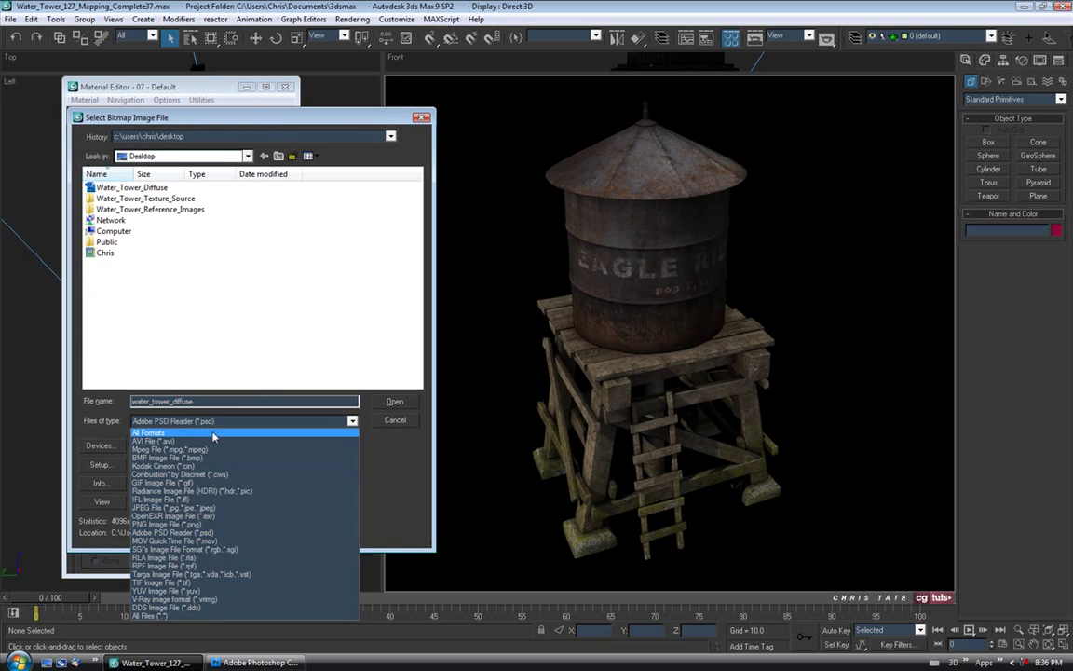
{"action": "left_click", "coordinate": [210, 428]}
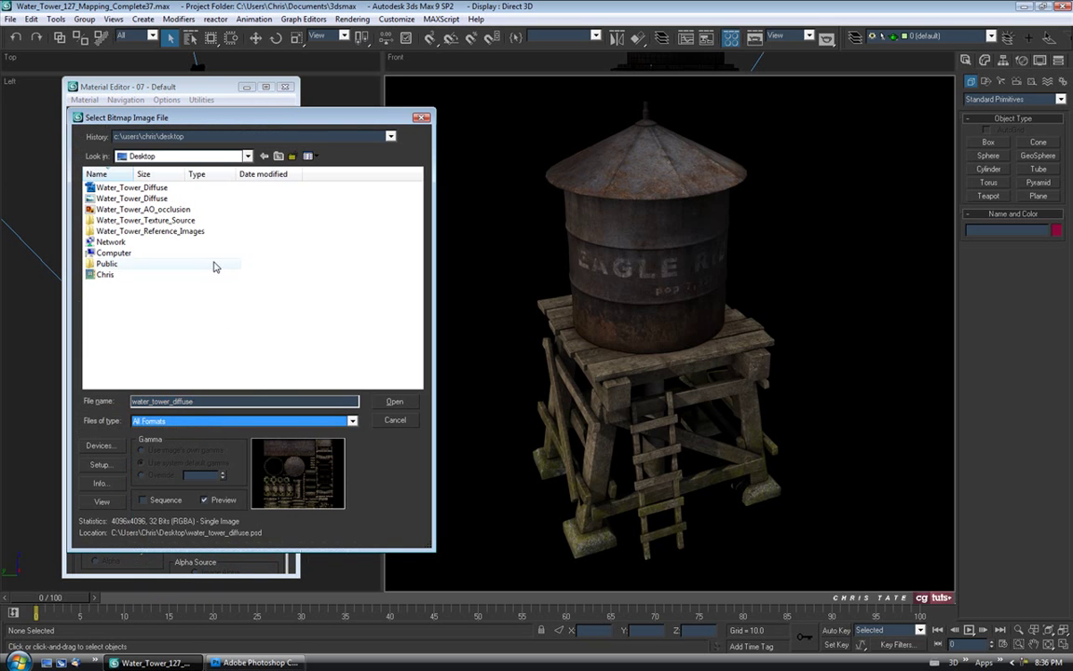
{"action": "left_click", "coordinate": [132, 210]}
{"action": "key", "text": "Up"}
{"action": "left_click", "coordinate": [394, 402]}
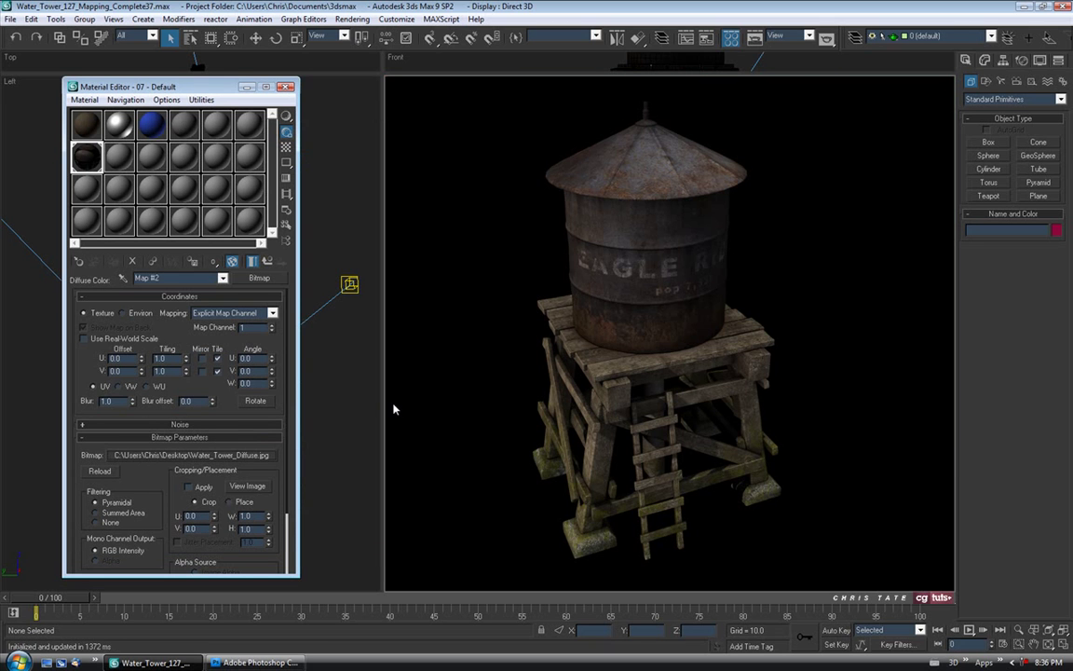
{"action": "left_click", "coordinate": [268, 262]}
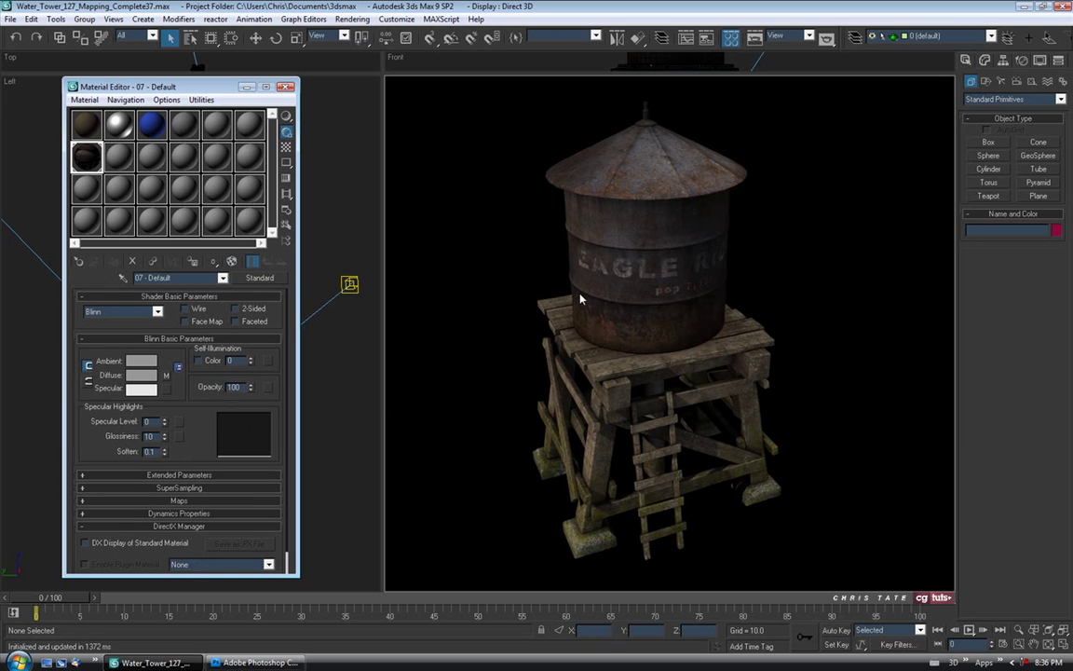
{"action": "left_click", "coordinate": [286, 87]}
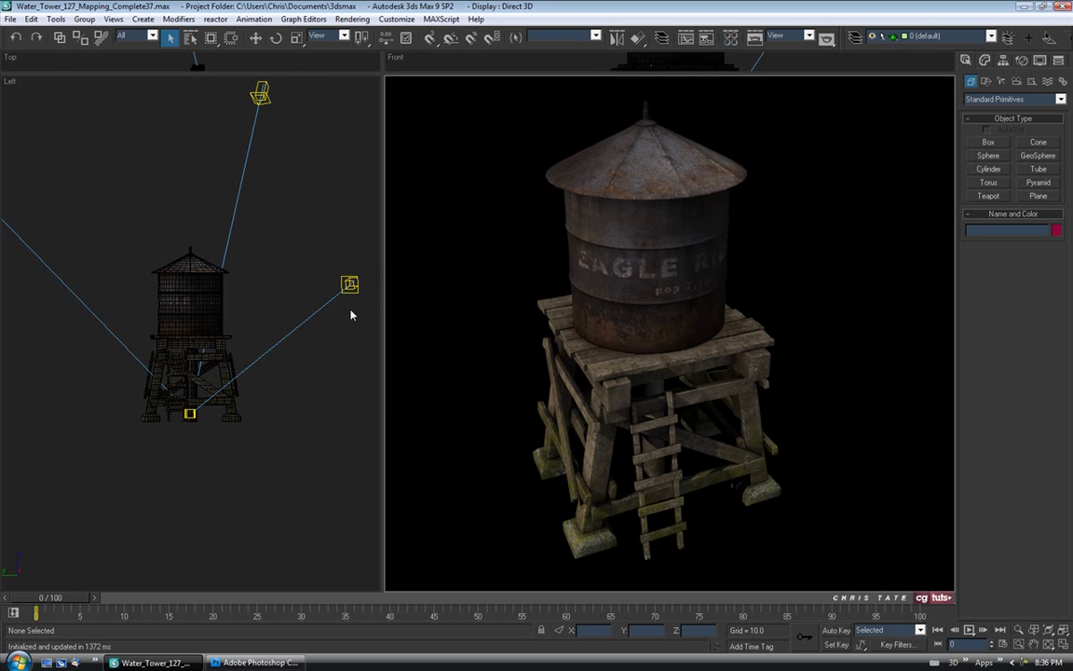
Save the scene as the next incremented version after Water_Tower_127_Mapping_Complete37 and switch back to Photoshop
{"action": "left_click", "coordinate": [9, 19]}
{"action": "left_click", "coordinate": [13, 110]}
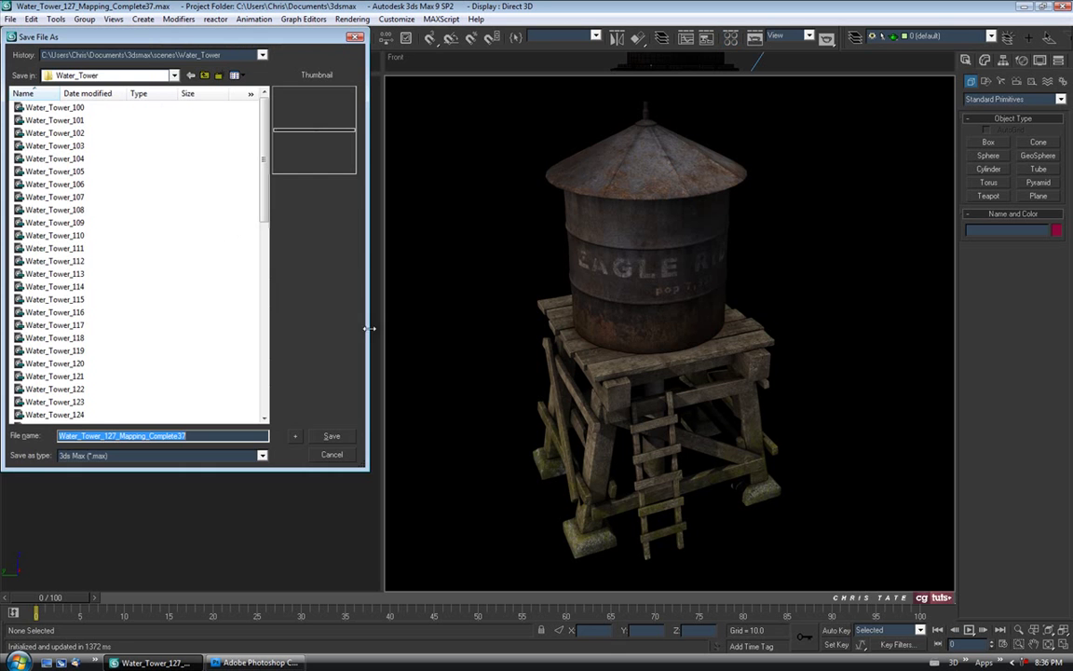
{"action": "left_click", "coordinate": [296, 436]}
{"action": "left_click", "coordinate": [256, 662]}
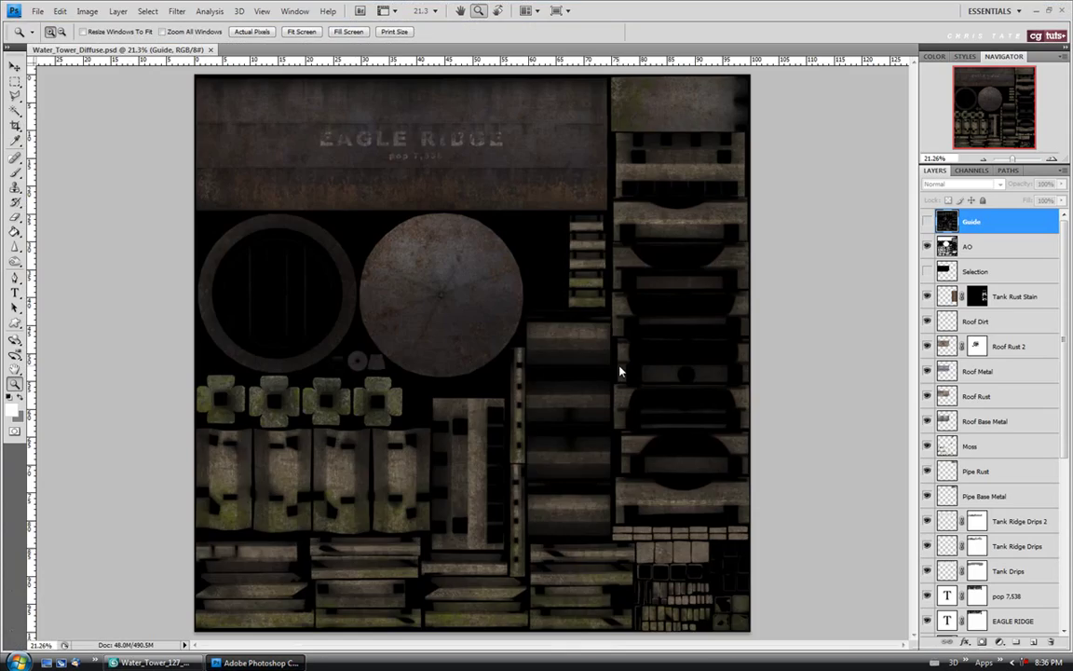